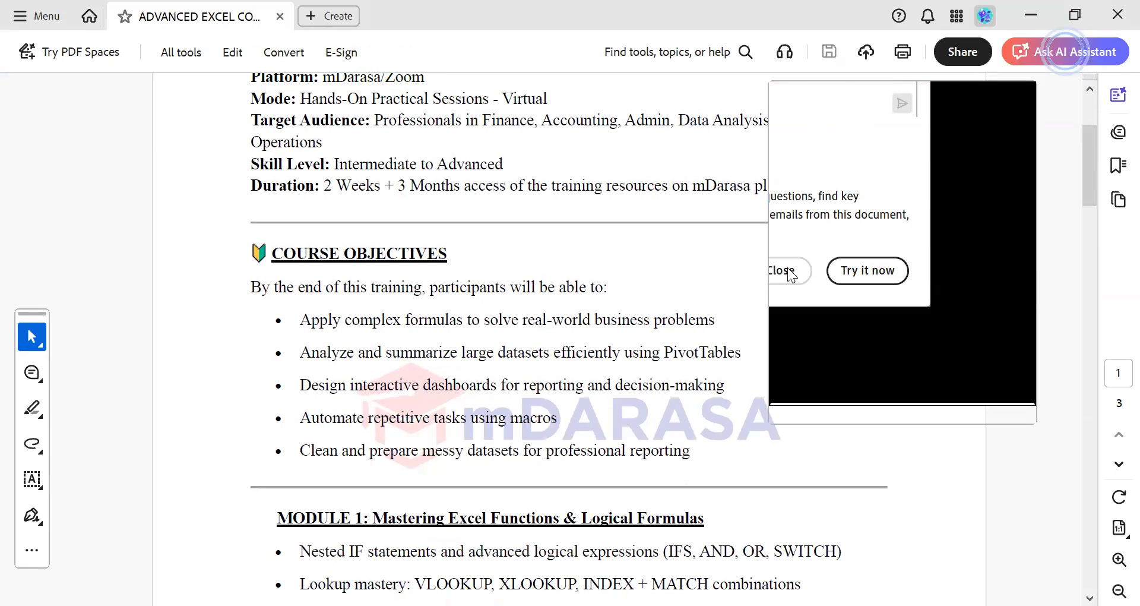
Step: Review the course details and objectives in the Advanced Excel outline, and skim the modules through Module 7
scroll(635, 321, "down", 2)
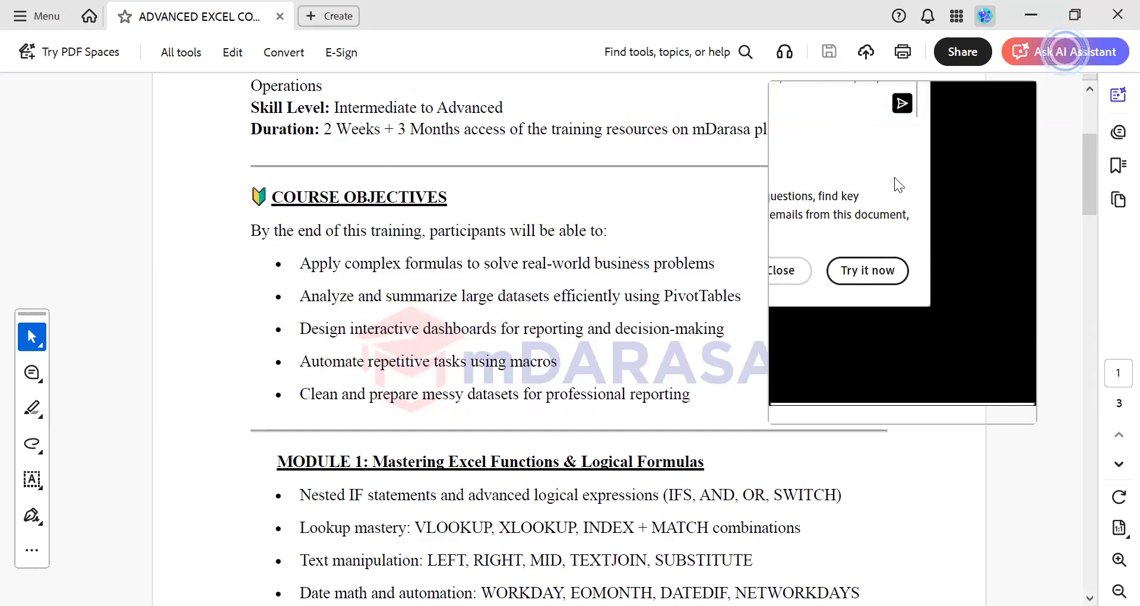
scroll(639, 275, "up", 5)
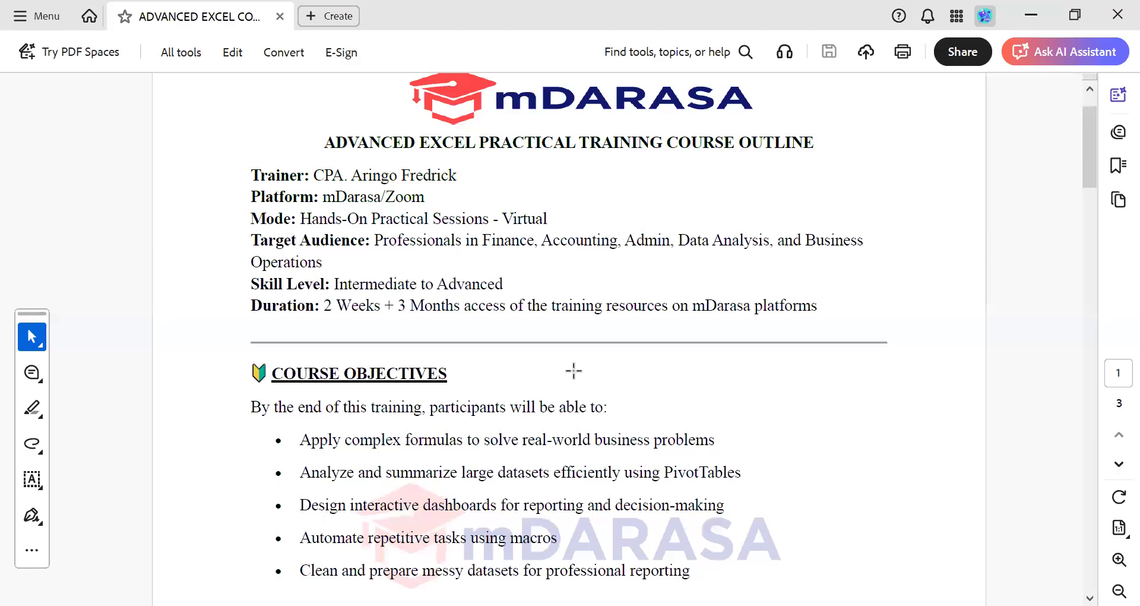
scroll(562, 391, "down", 3)
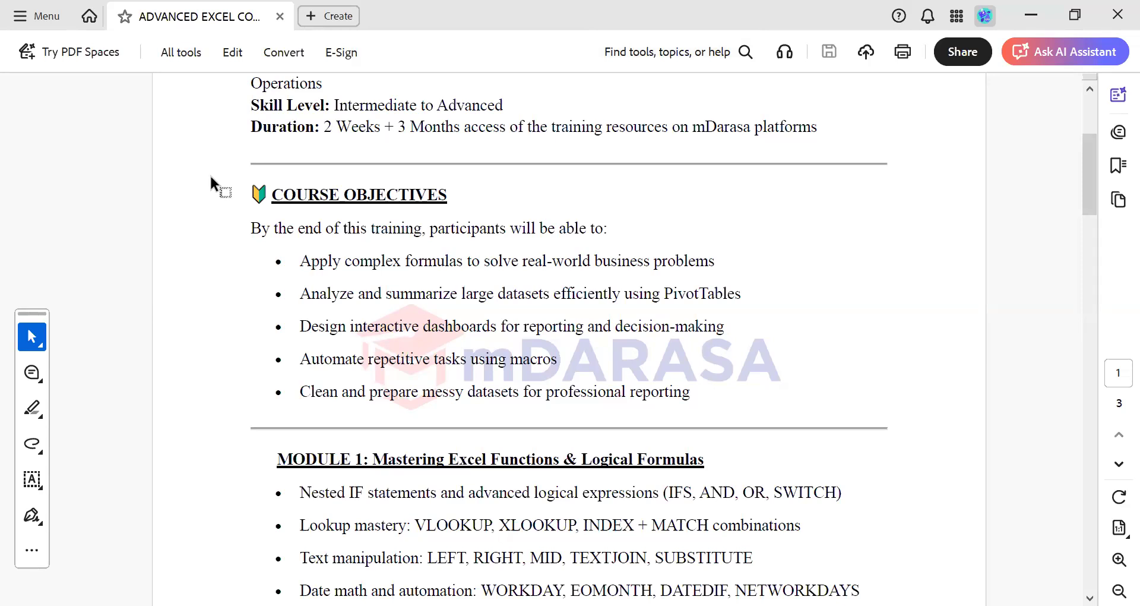
scroll(330, 316, "down", 3)
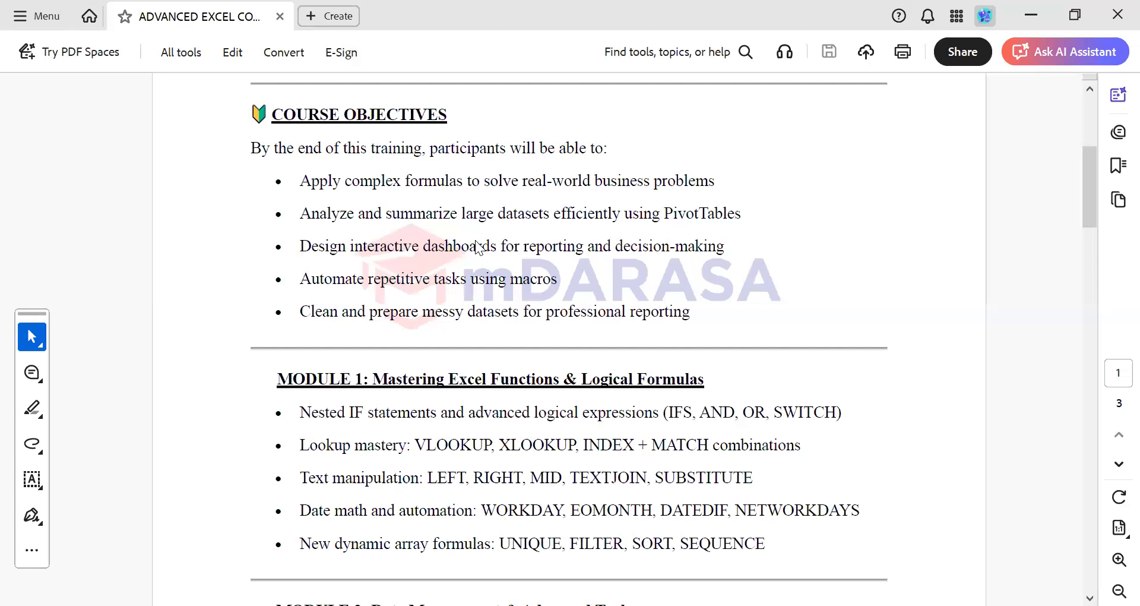
scroll(340, 298, "down", 3)
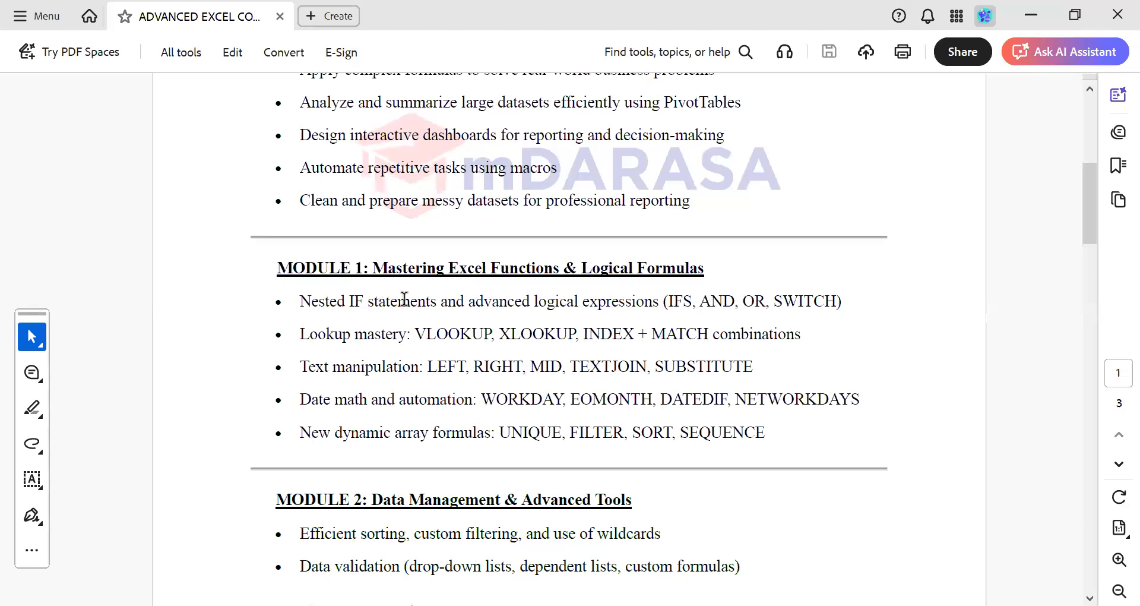
scroll(466, 351, "down", 20)
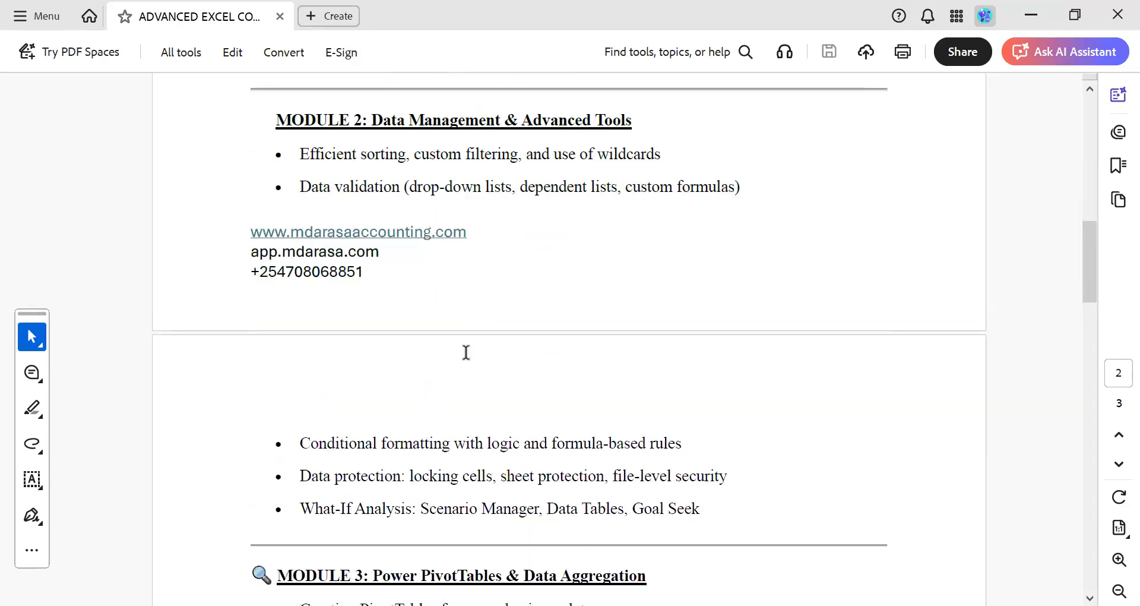
scroll(466, 350, "down", 18)
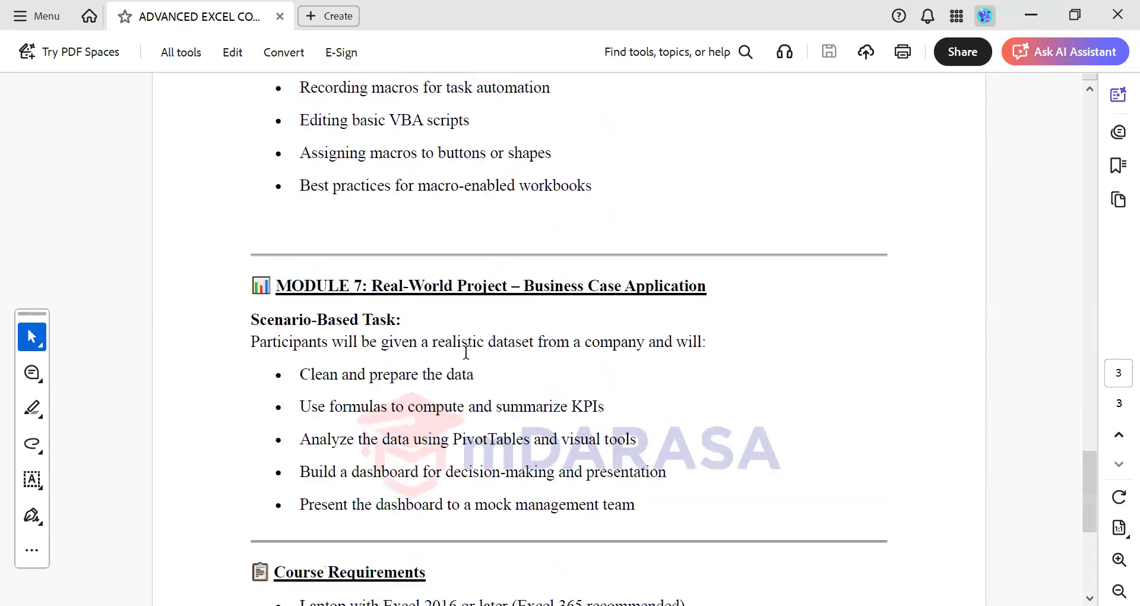
scroll(467, 352, "up", 6)
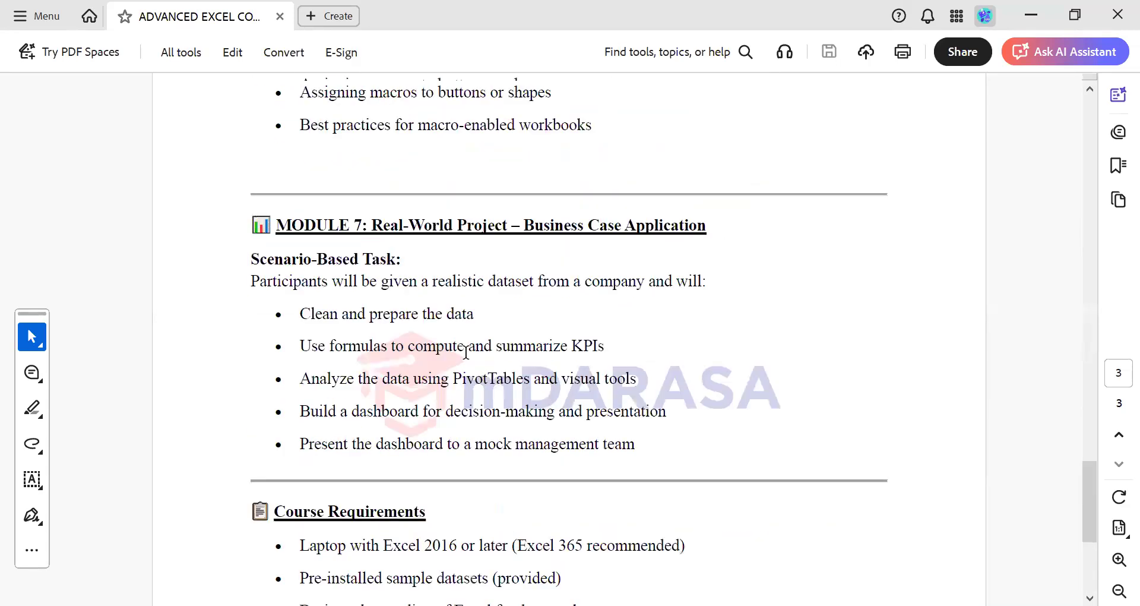
scroll(466, 352, "up", 3)
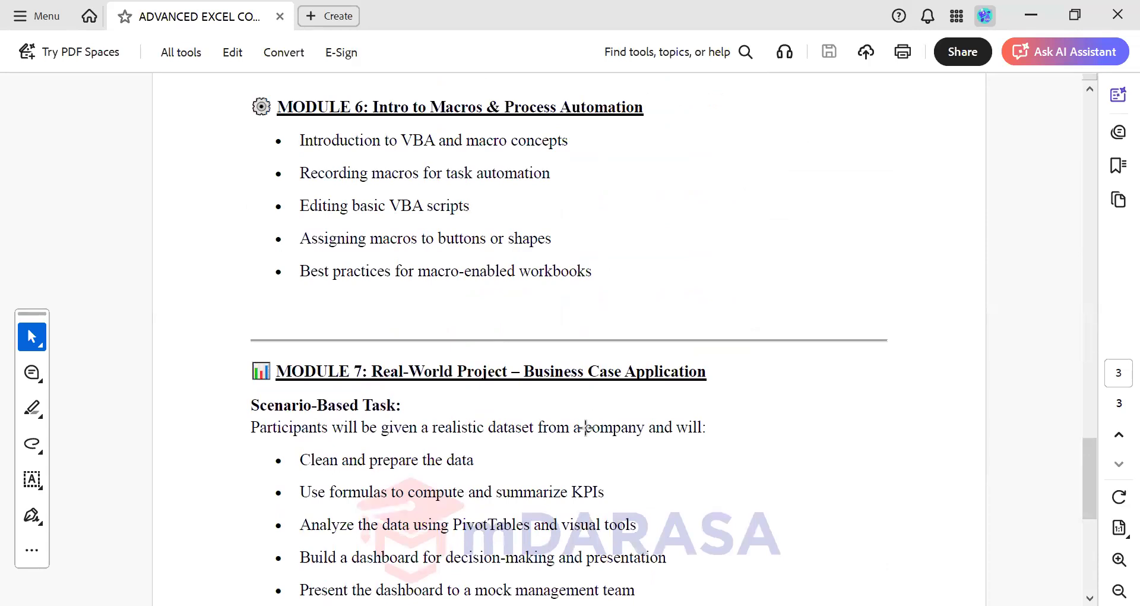
scroll(624, 259, "up", 20)
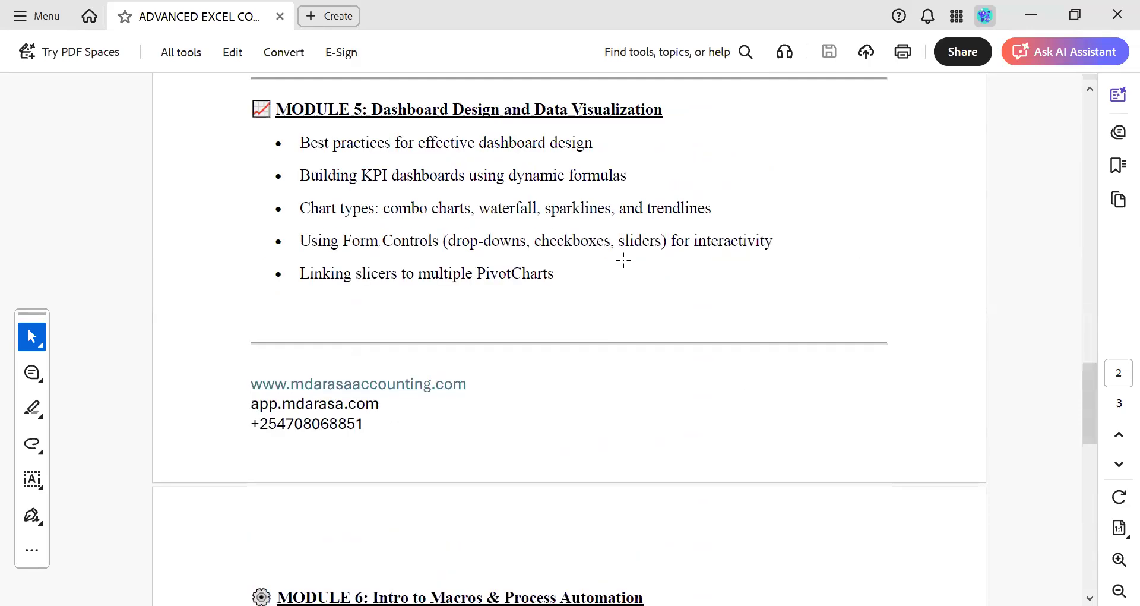
scroll(622, 257, "up", 1)
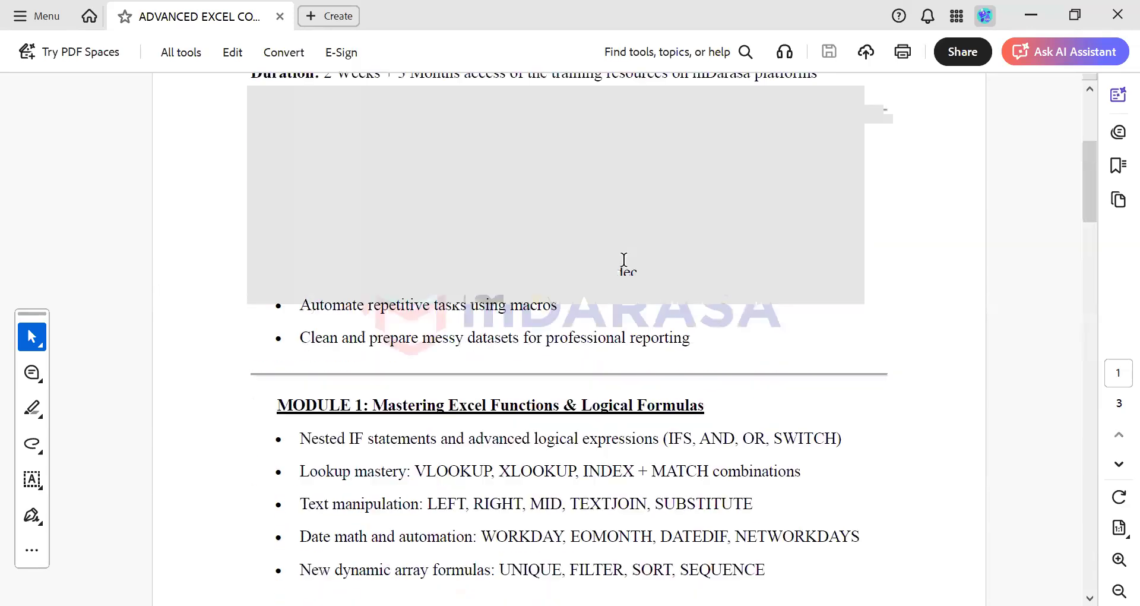
Step: Read the topics of Module 1 on functions and logical formulas and Module 2 on data management and advanced tools
scroll(623, 260, "down", 3)
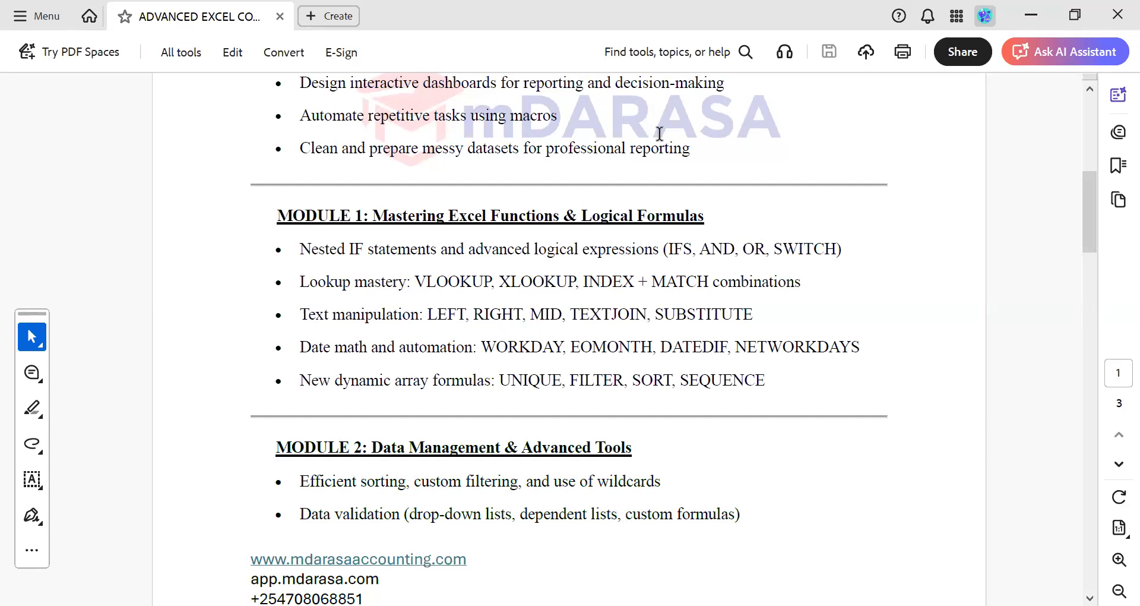
left_click(508, 306)
scroll(468, 311, "down", 3)
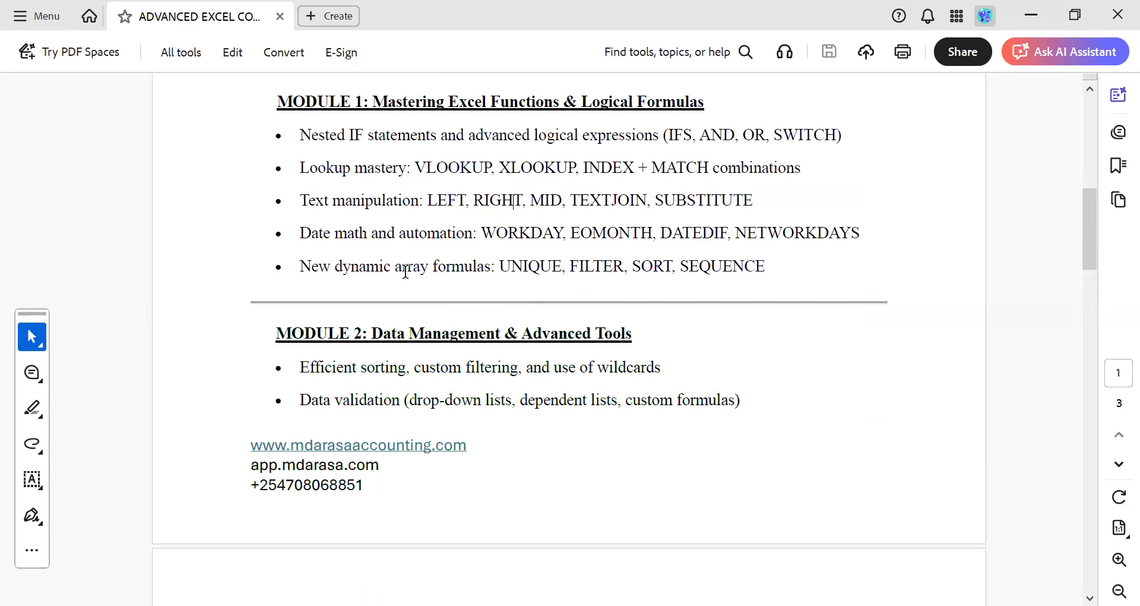
scroll(563, 283, "down", 2)
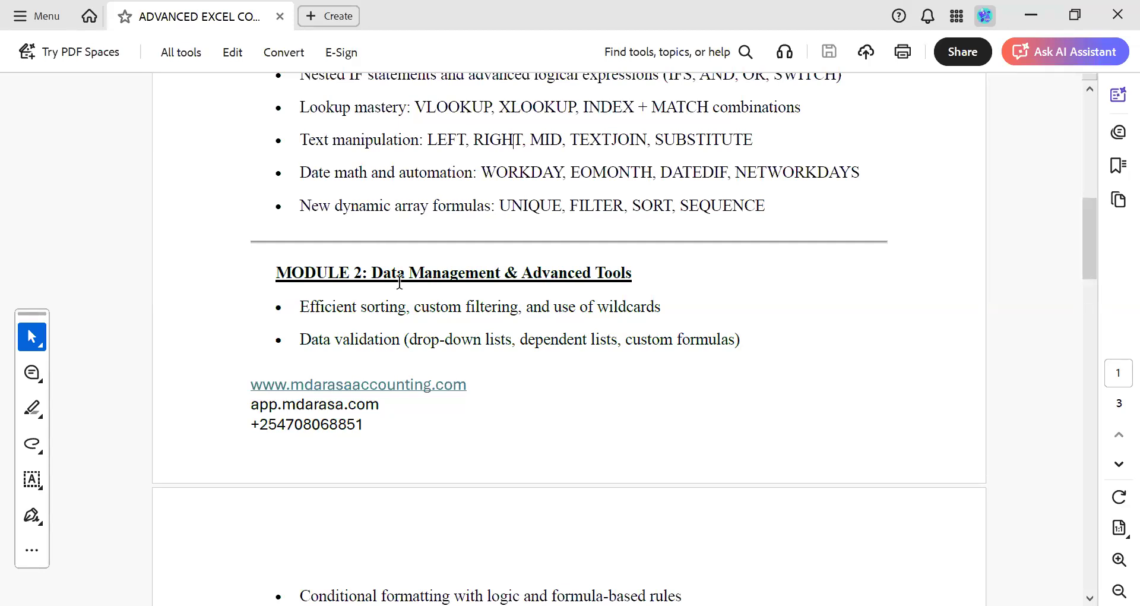
scroll(399, 282, "down", 1)
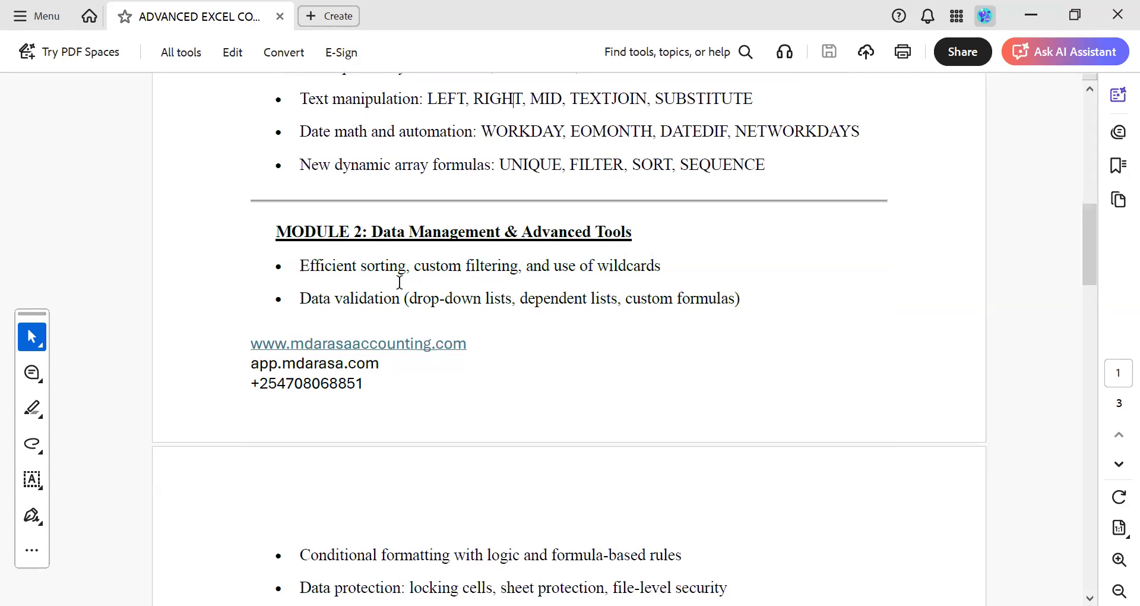
scroll(400, 282, "down", 1)
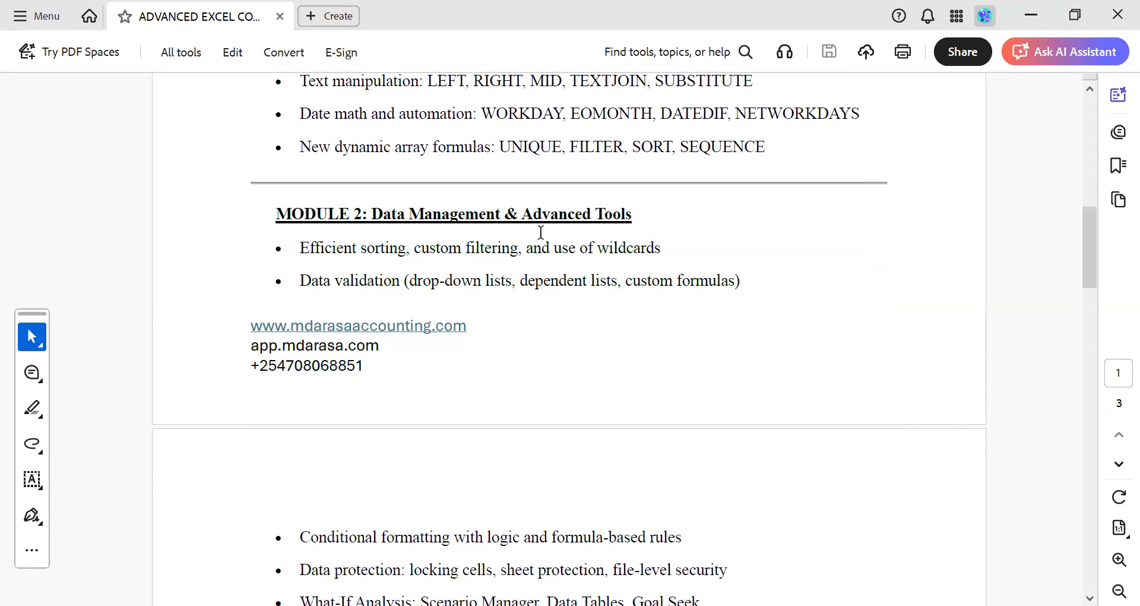
scroll(541, 232, "down", 1)
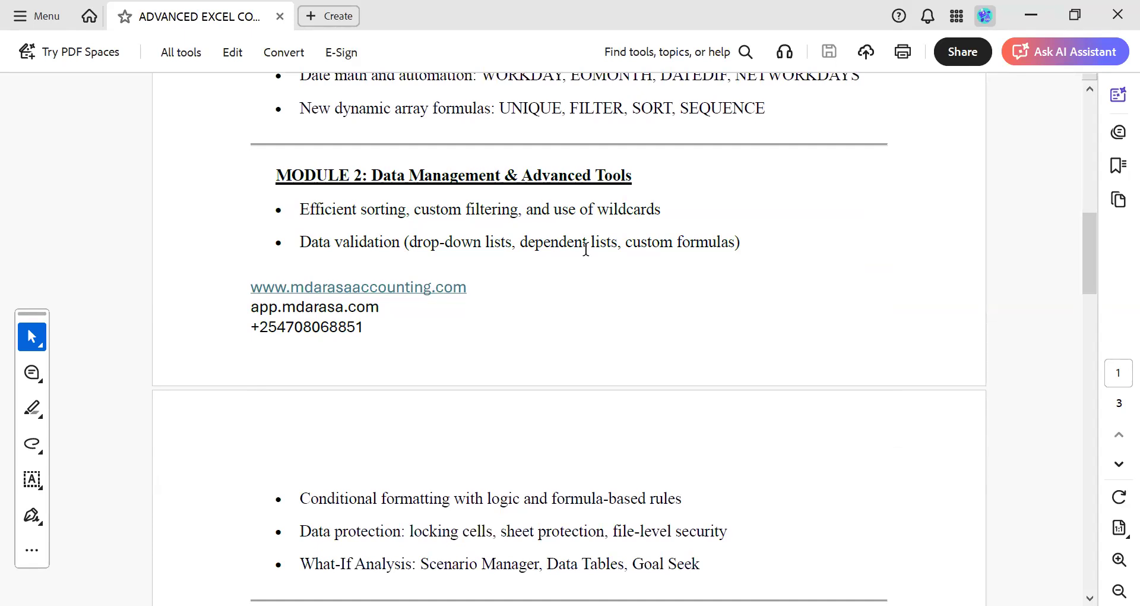
scroll(586, 248, "down", 3)
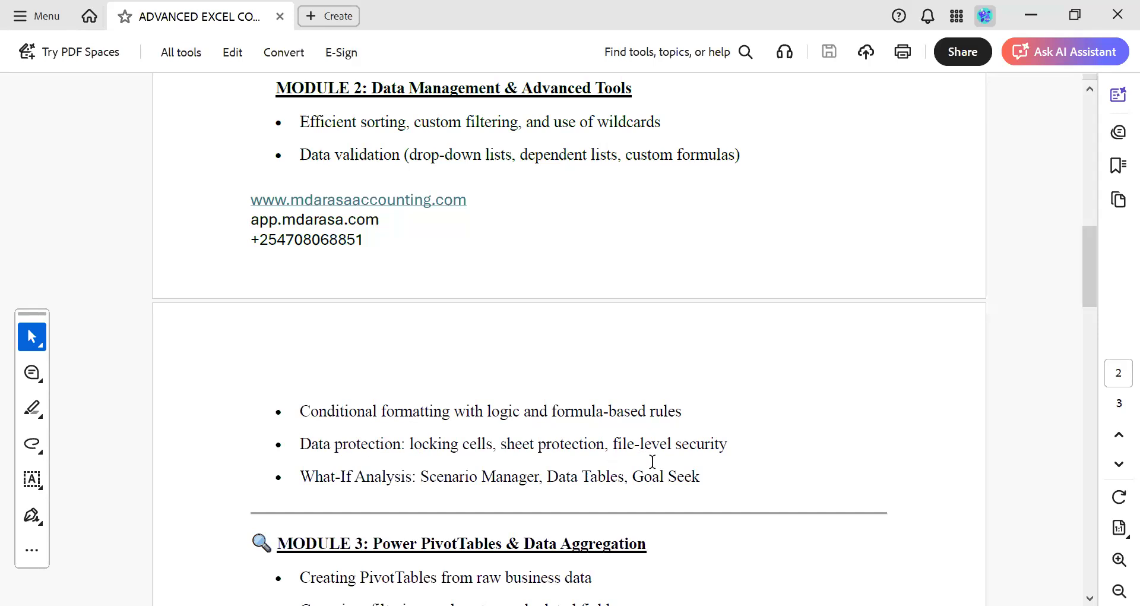
scroll(667, 460, "down", 4)
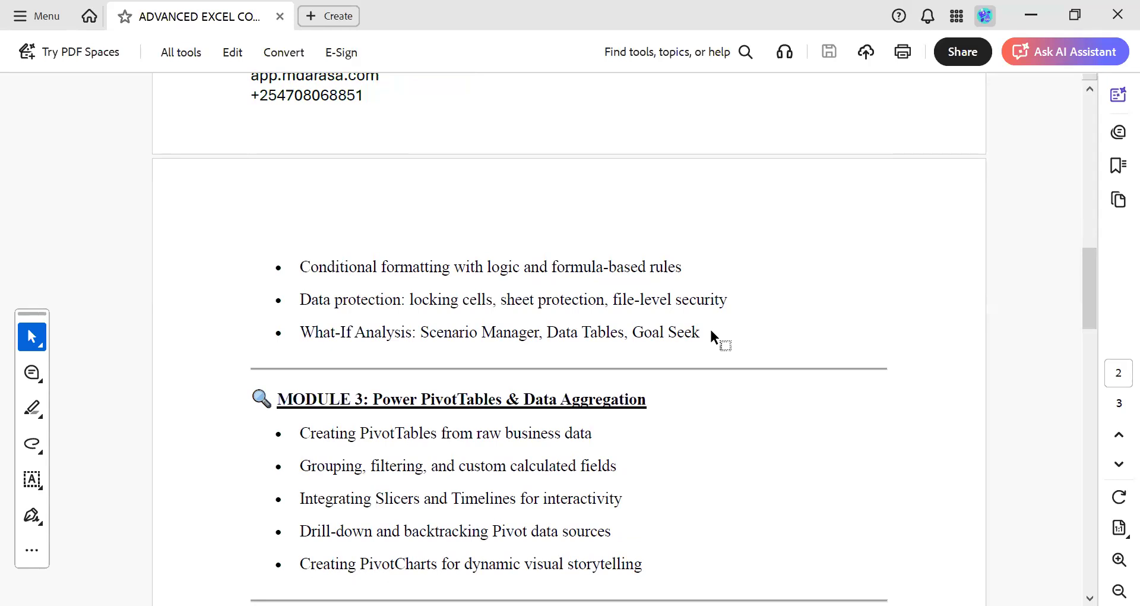
scroll(710, 331, "up", 2)
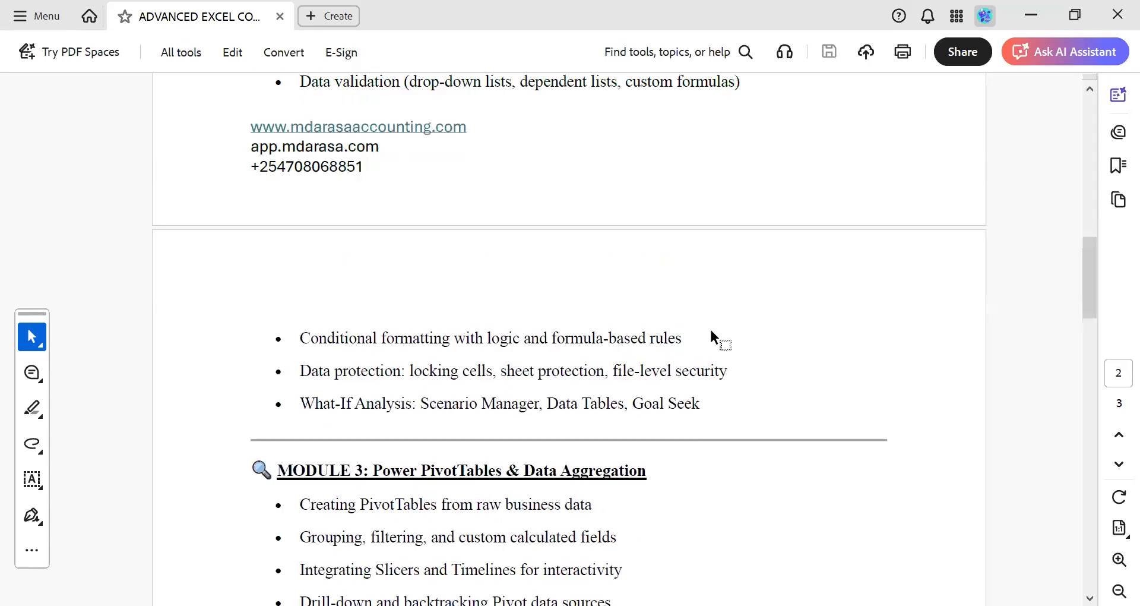
scroll(710, 326, "up", 10)
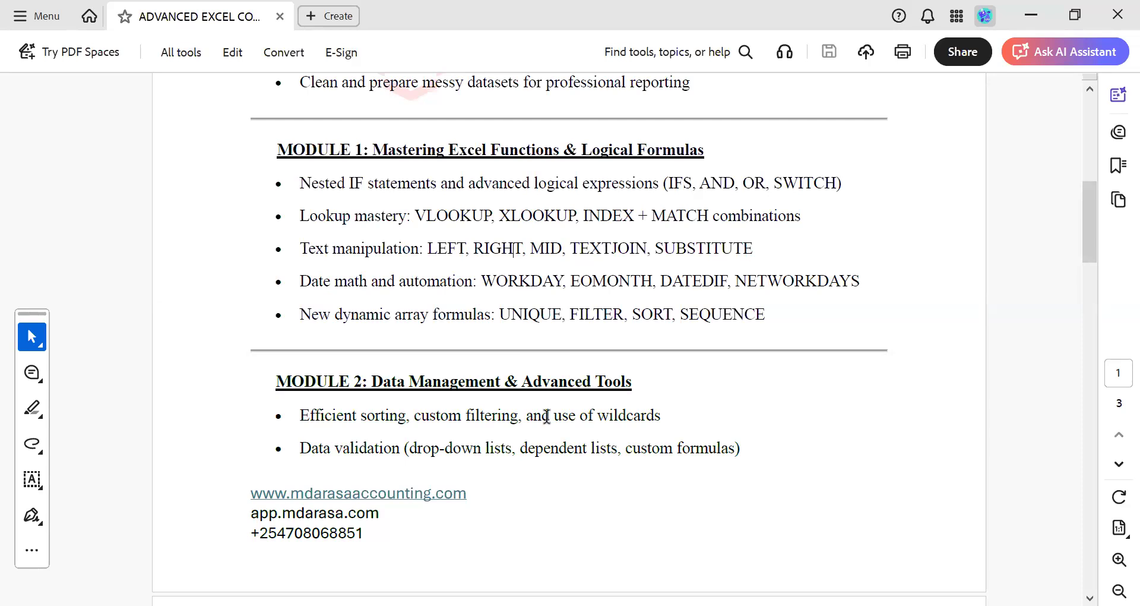
Step: Read the topics of Module 3 on PivotTables, Module 4 on data cleaning and Module 5 on dashboard design
scroll(547, 416, "down", 10)
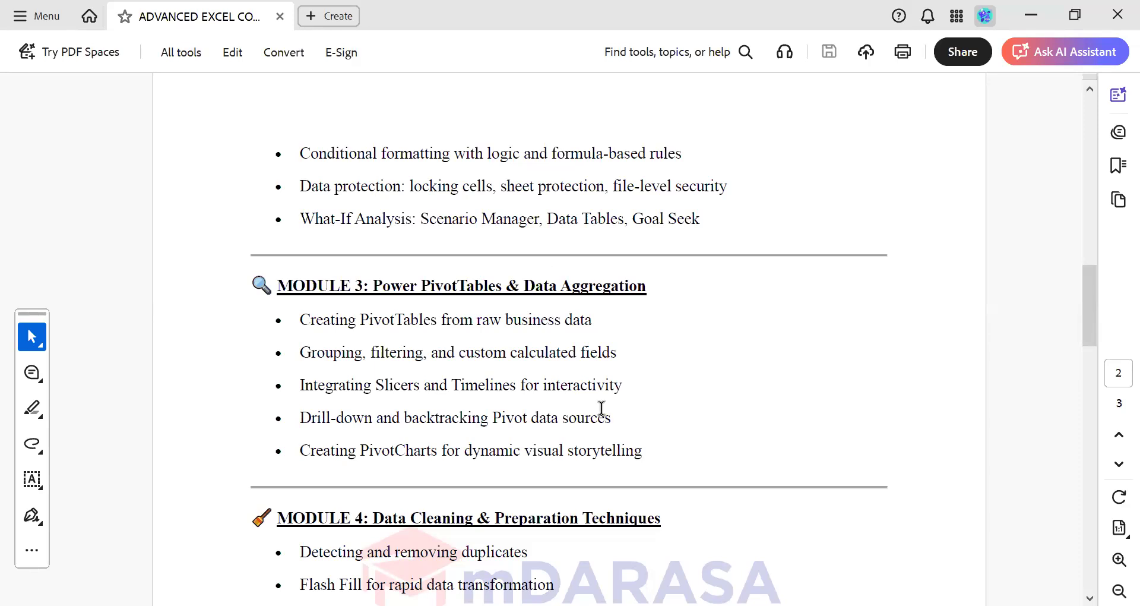
scroll(549, 257, "down", 4)
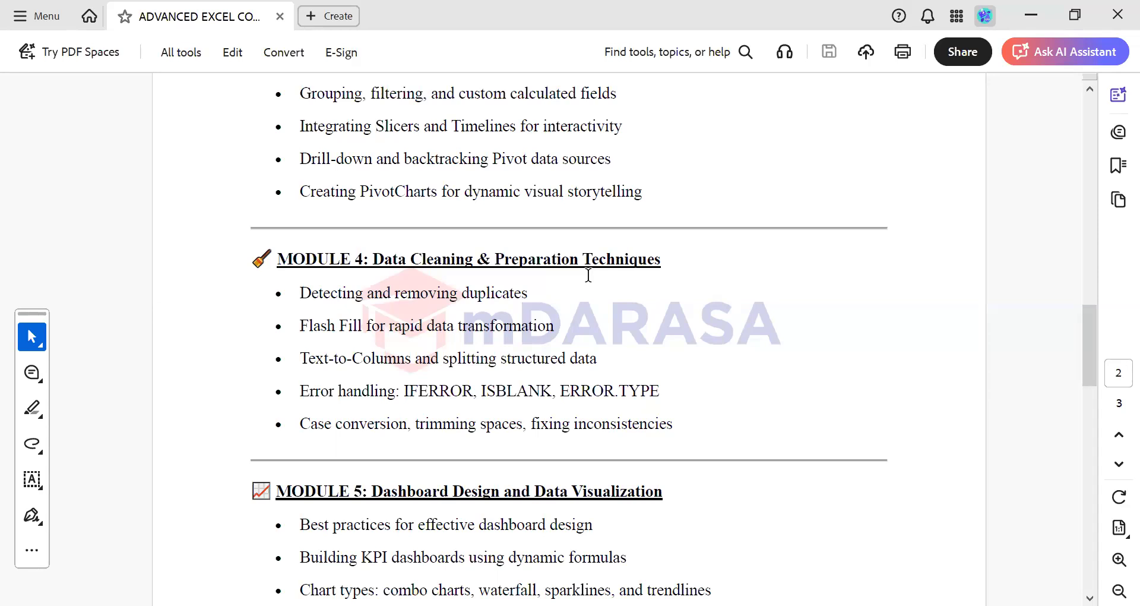
scroll(590, 360, "down", 1)
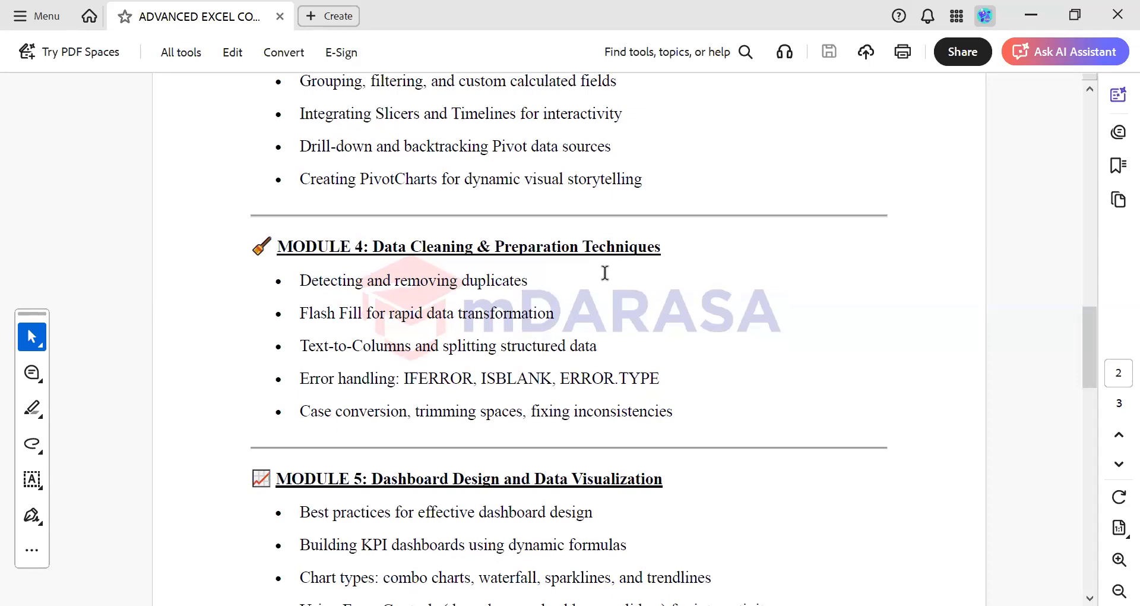
scroll(605, 272, "down", 1)
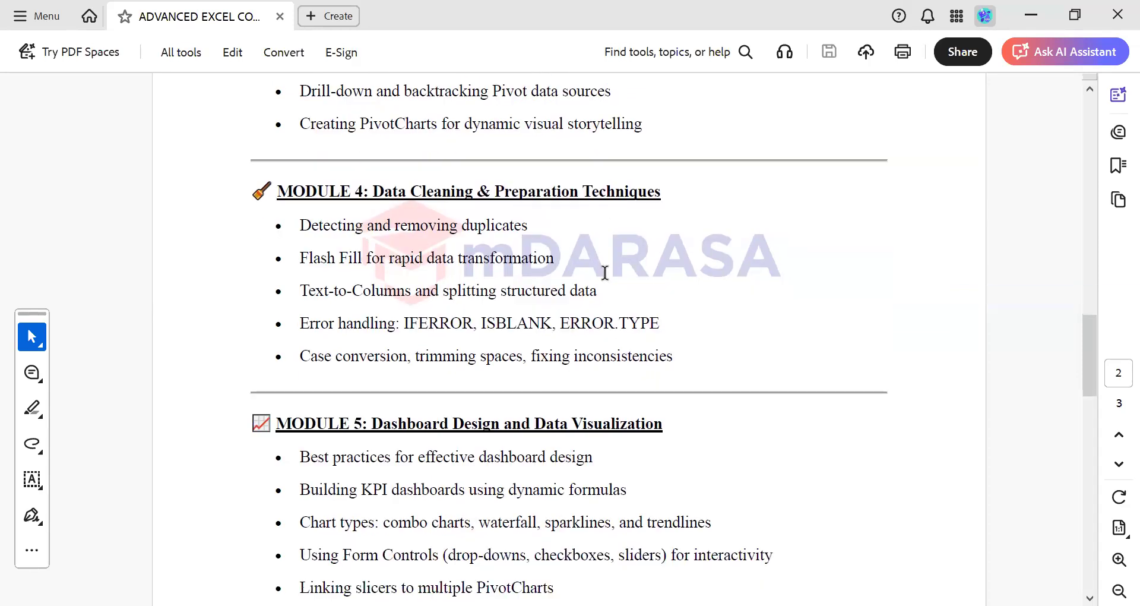
scroll(605, 273, "down", 2)
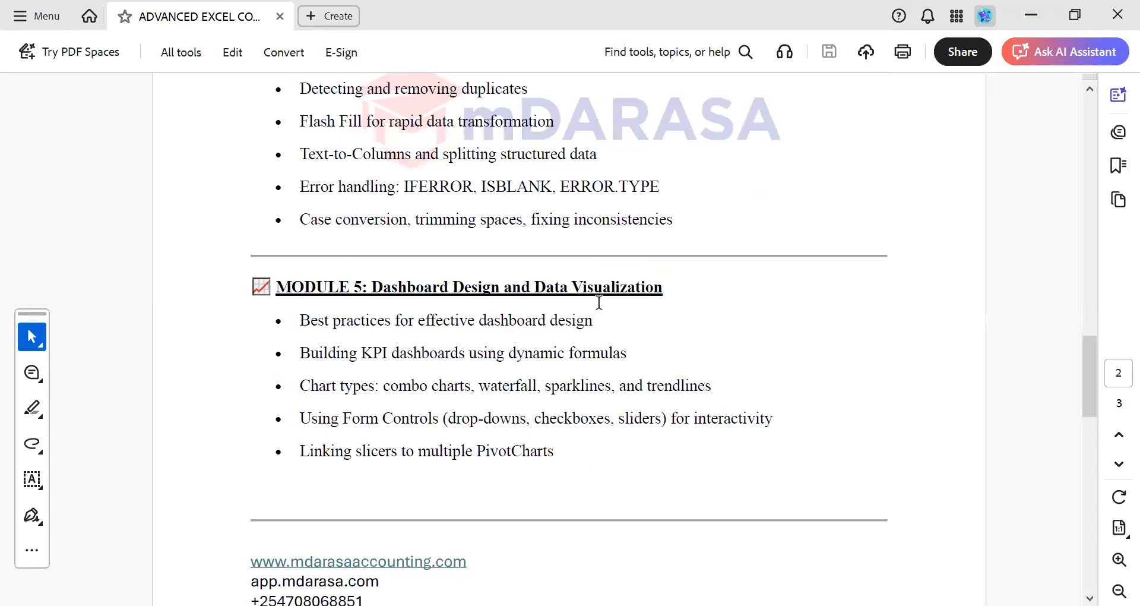
scroll(599, 302, "down", 2)
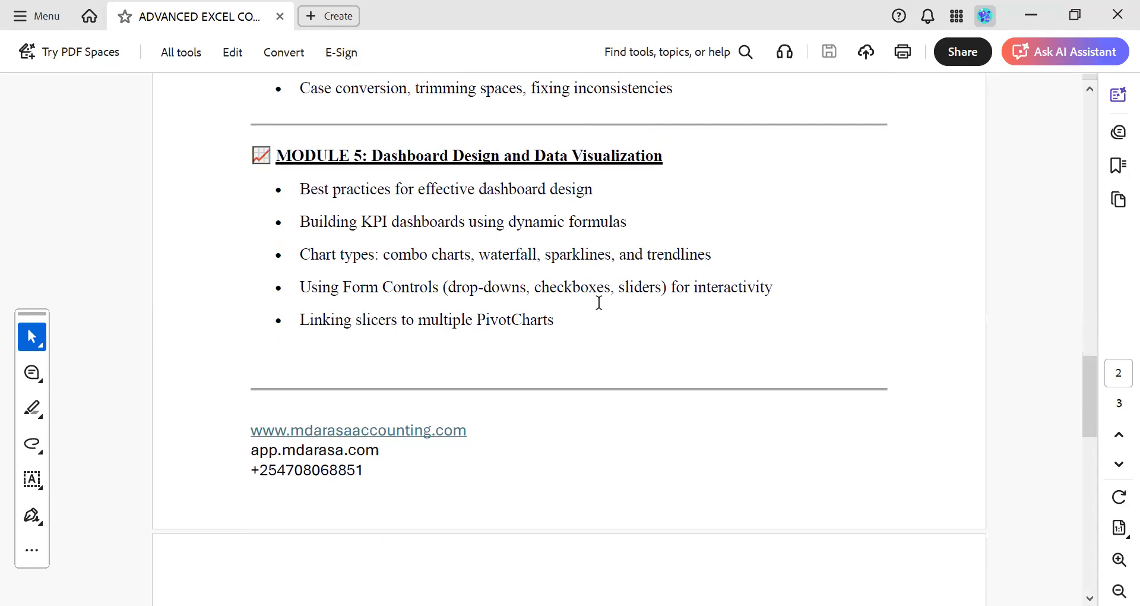
Step: Read Module 6 on macros, the Module 7 real-world project, the course requirements and the certification section
scroll(599, 302, "down", 6)
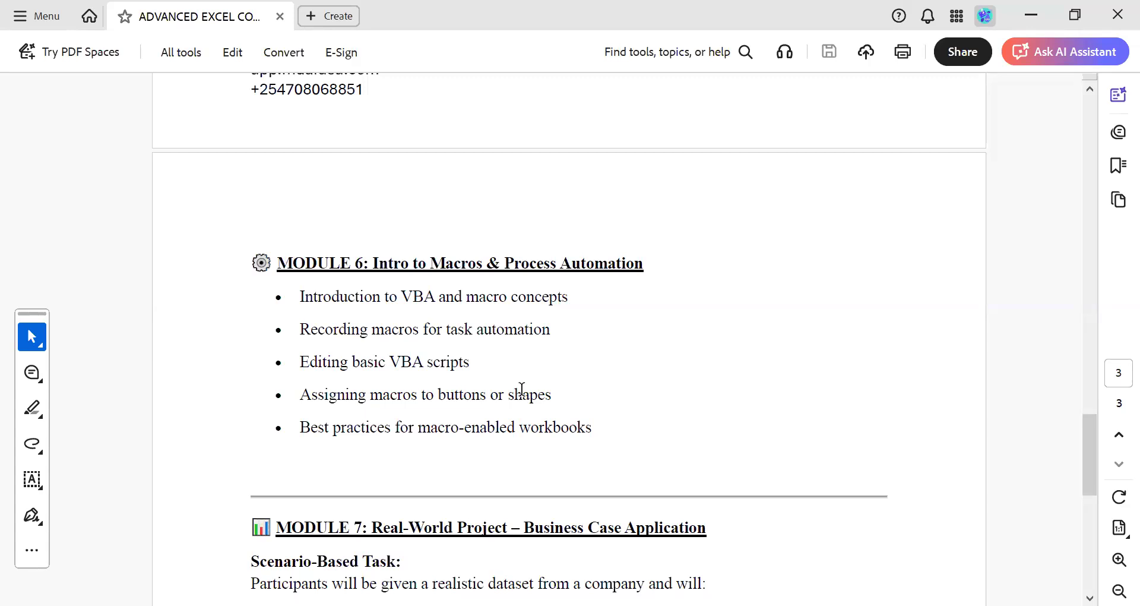
scroll(521, 389, "down", 2)
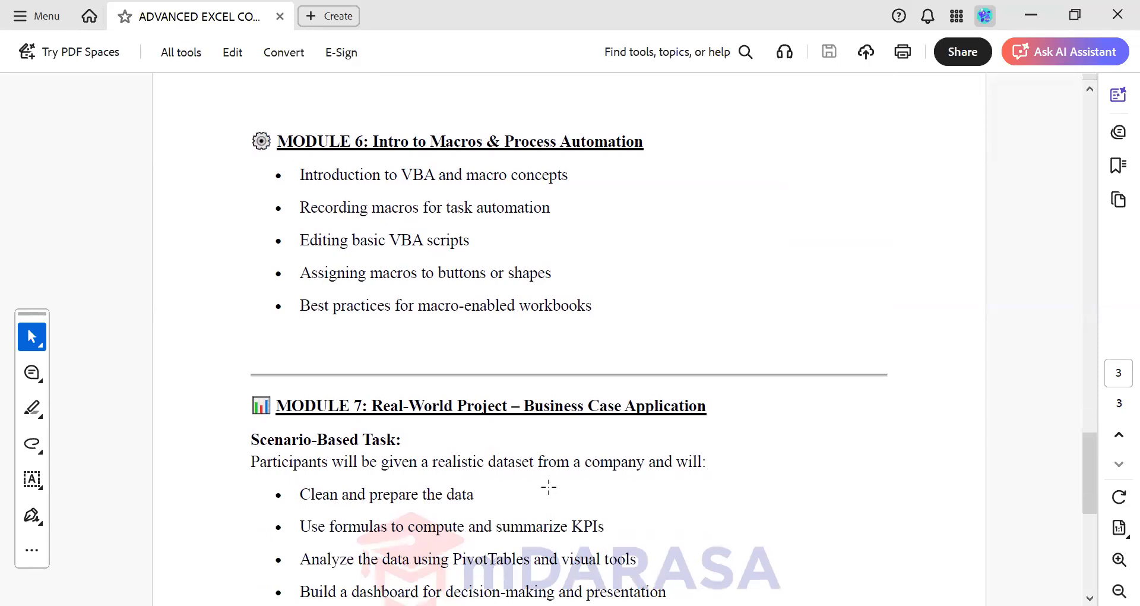
scroll(547, 484, "down", 2)
scroll(548, 486, "down", 2)
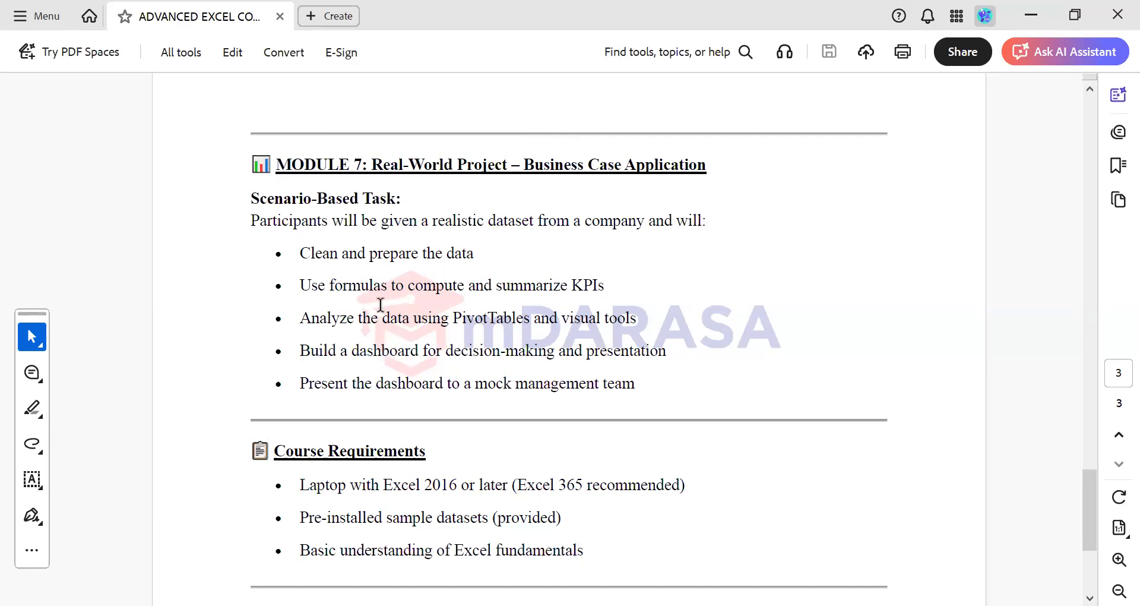
scroll(516, 311, "down", 3)
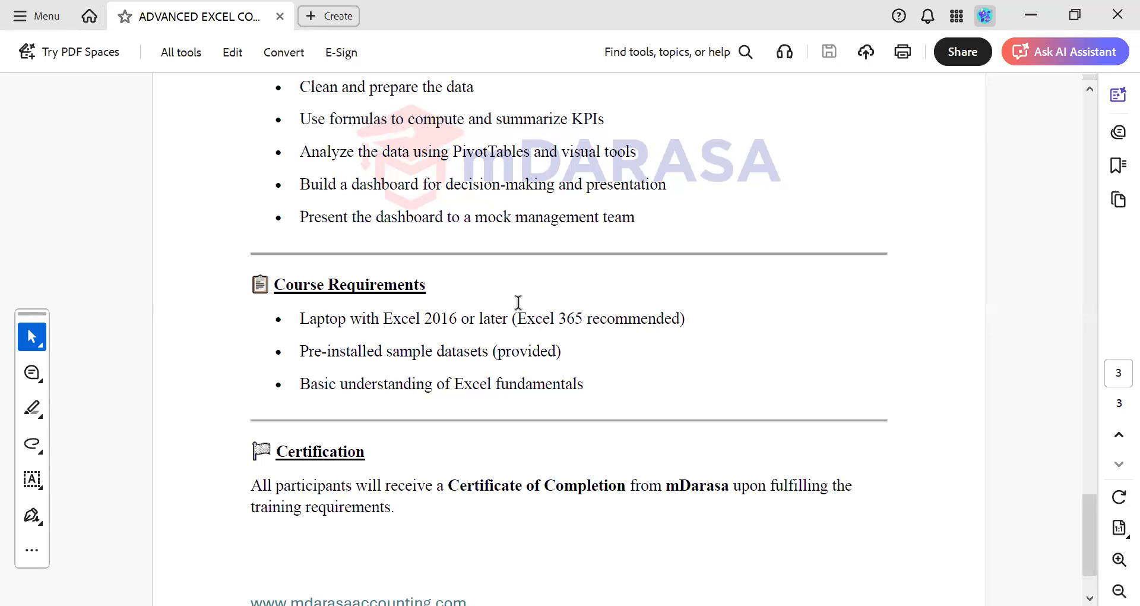
scroll(519, 302, "down", 1)
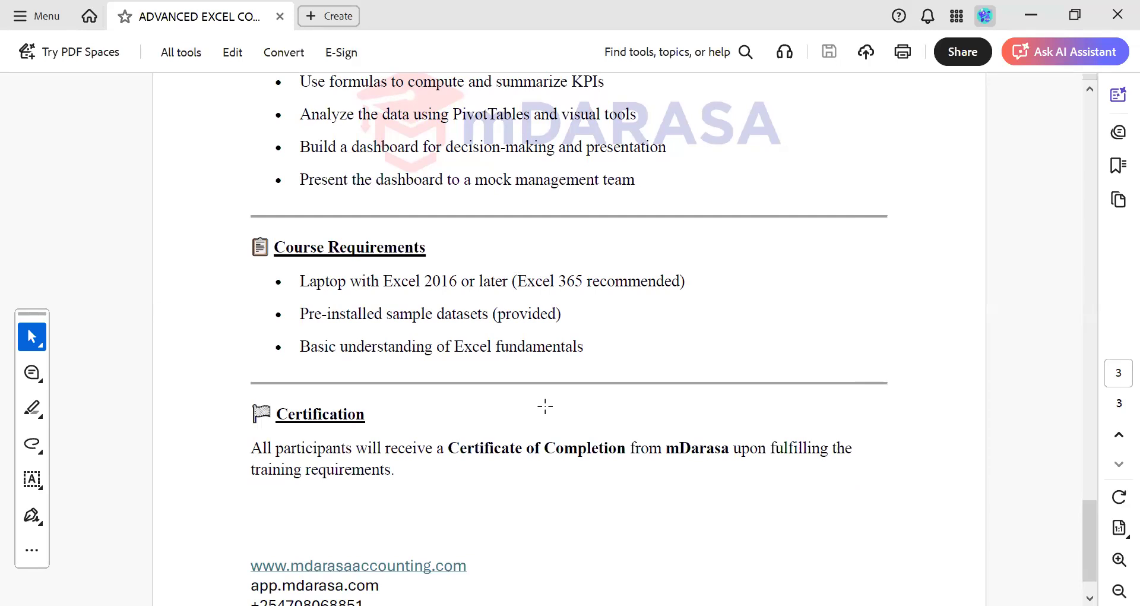
scroll(545, 407, "up", 15)
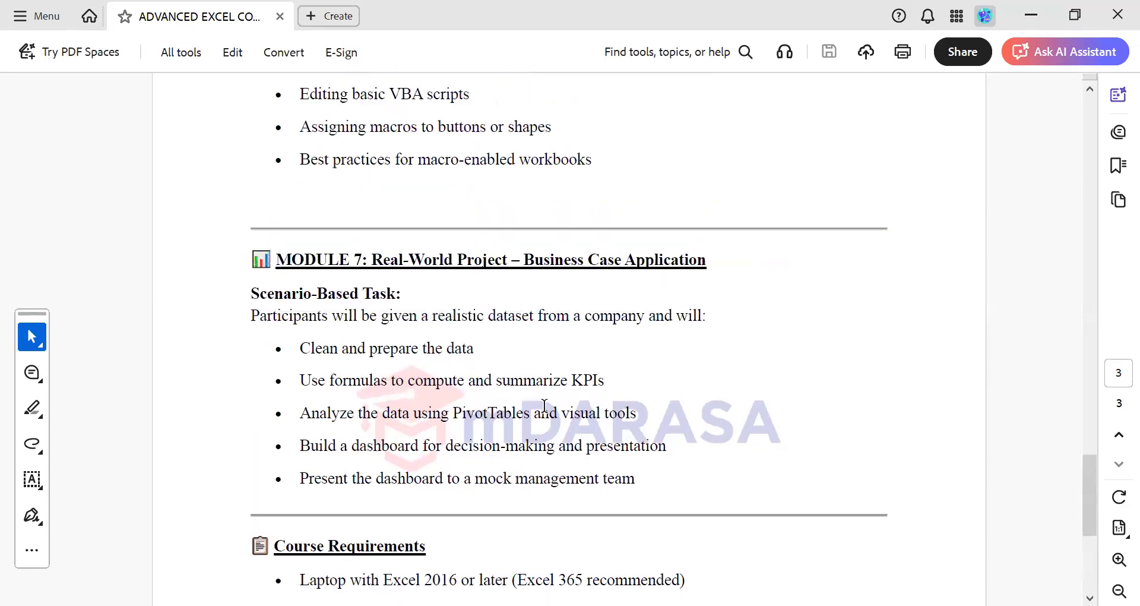
scroll(545, 406, "up", 20)
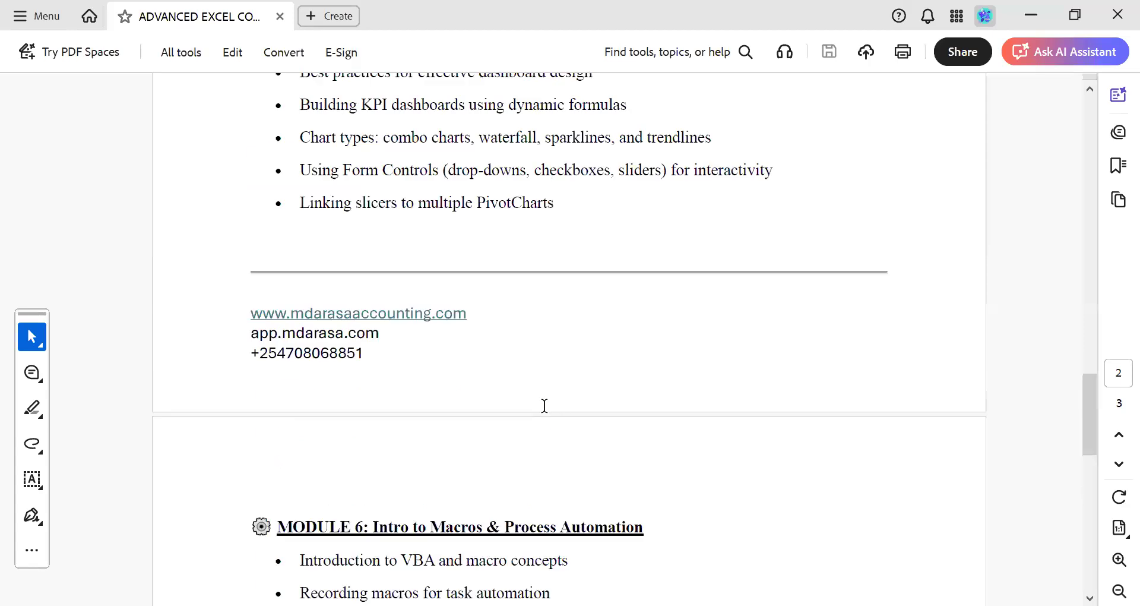
scroll(544, 406, "up", 20)
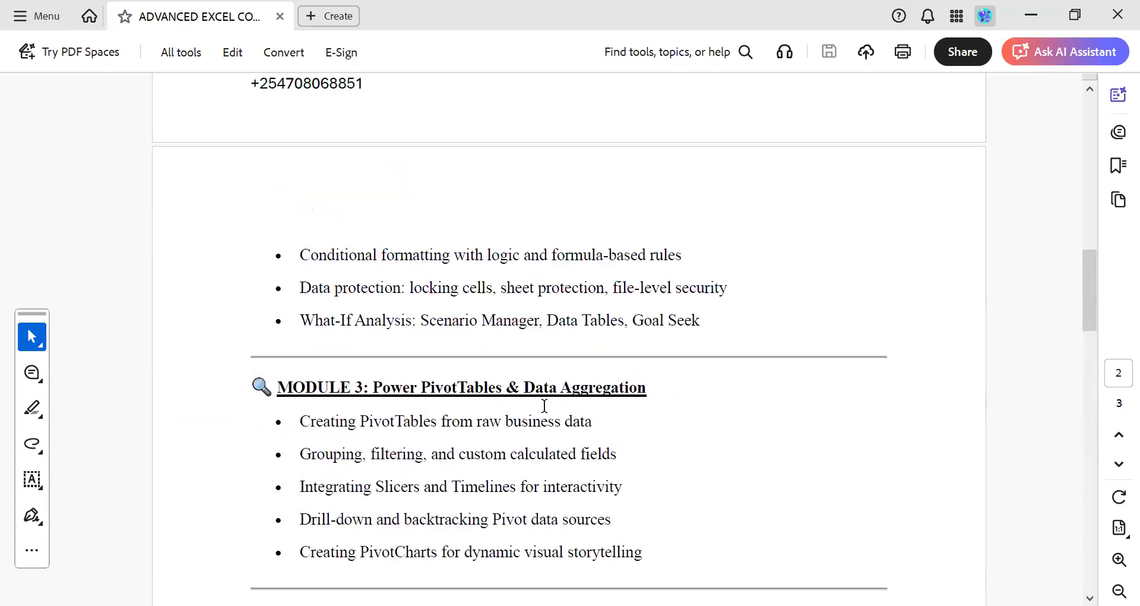
Step: Review the course objectives again and the Module 1 topics, highlighting the nested IF and advanced logical expressions line
scroll(544, 405, "up", 5)
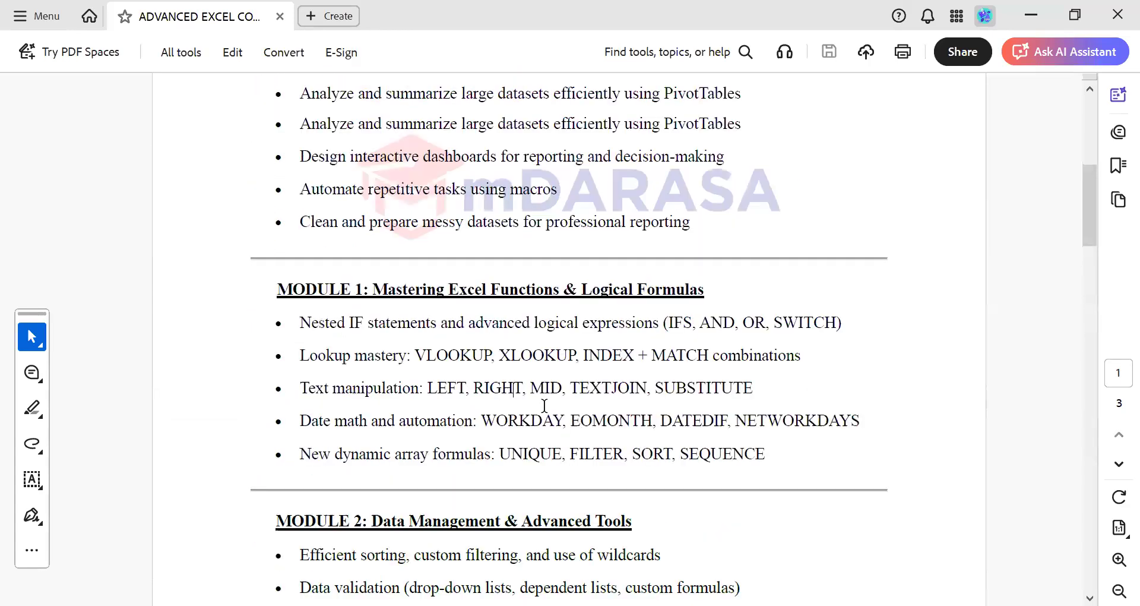
scroll(544, 406, "up", 6)
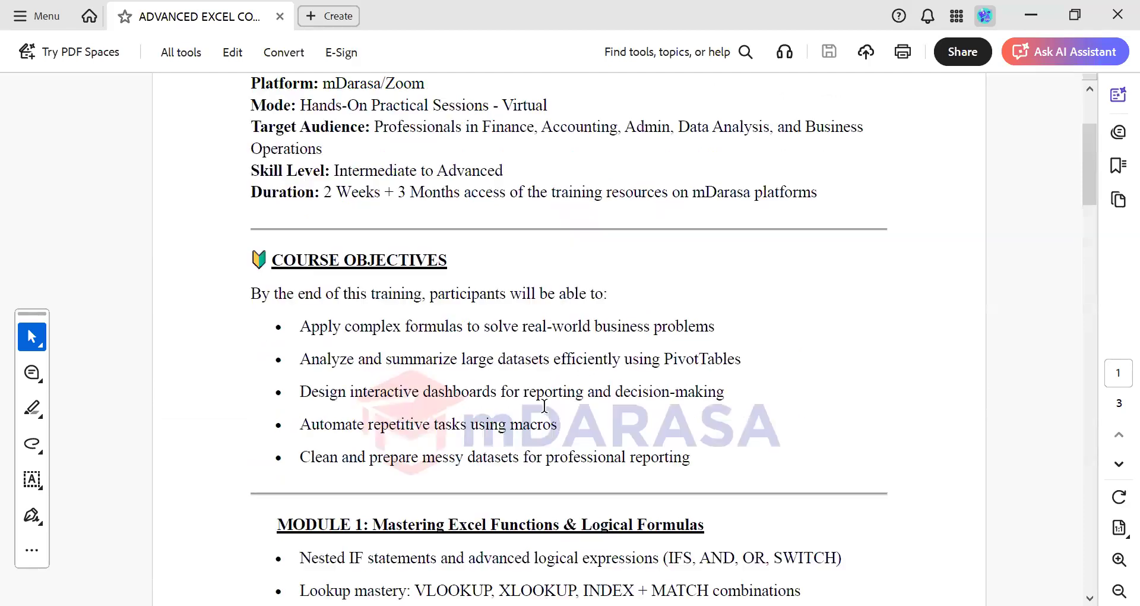
scroll(545, 406, "down", 4)
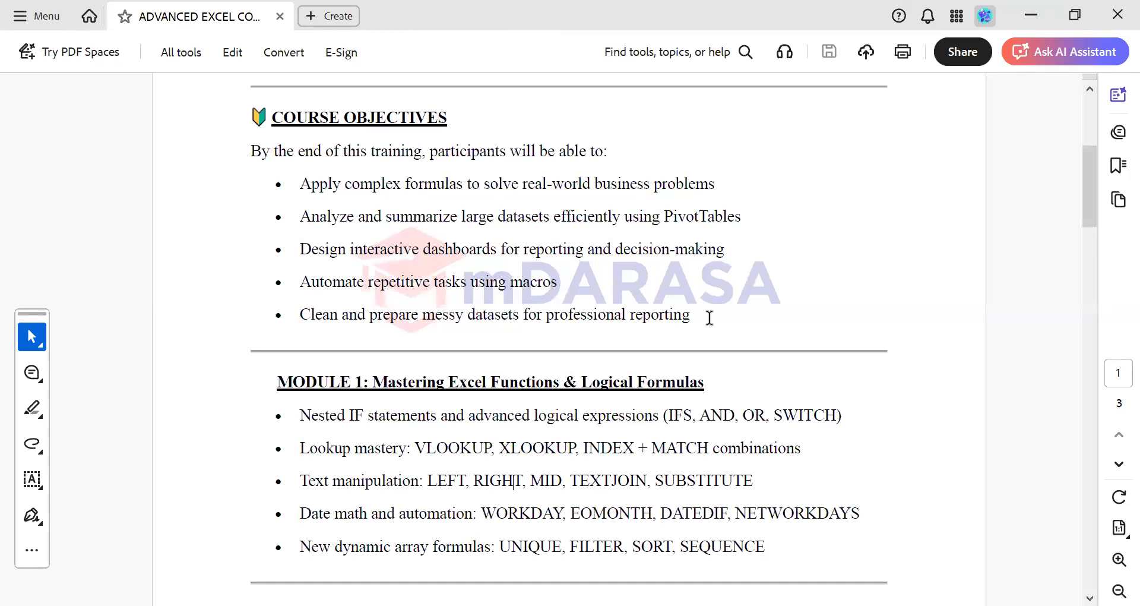
scroll(710, 317, "down", 3)
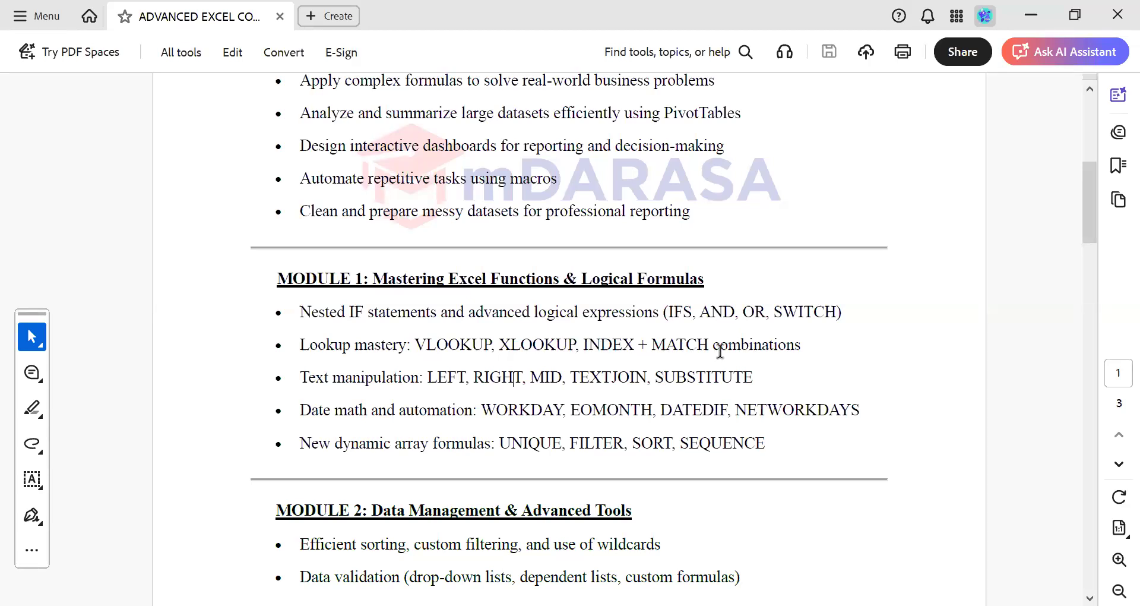
left_click_drag(293, 306, 850, 311)
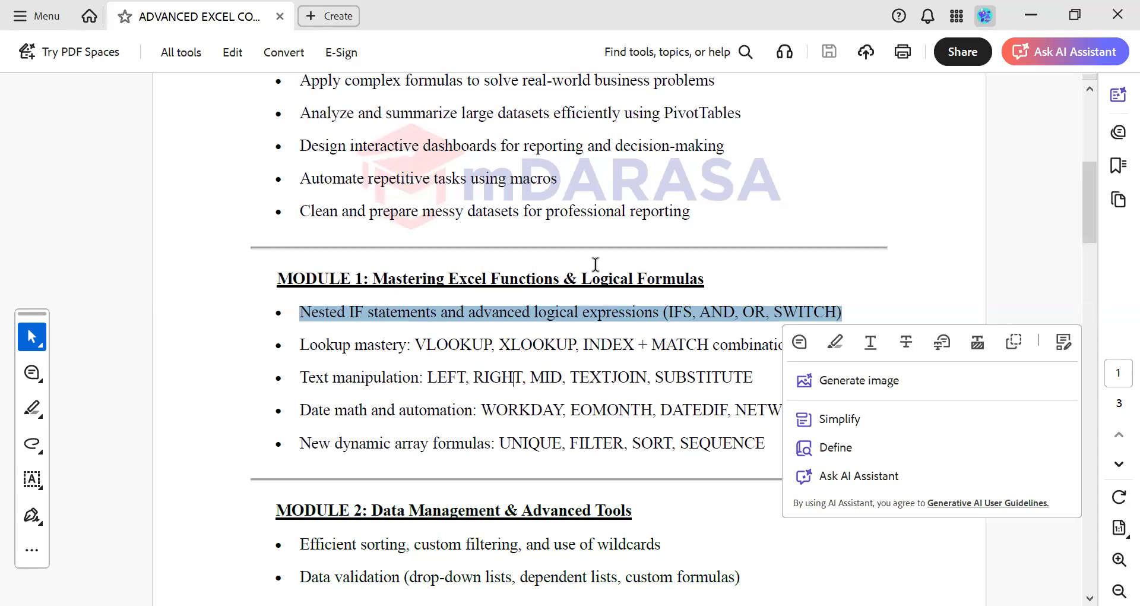
left_click(433, 339)
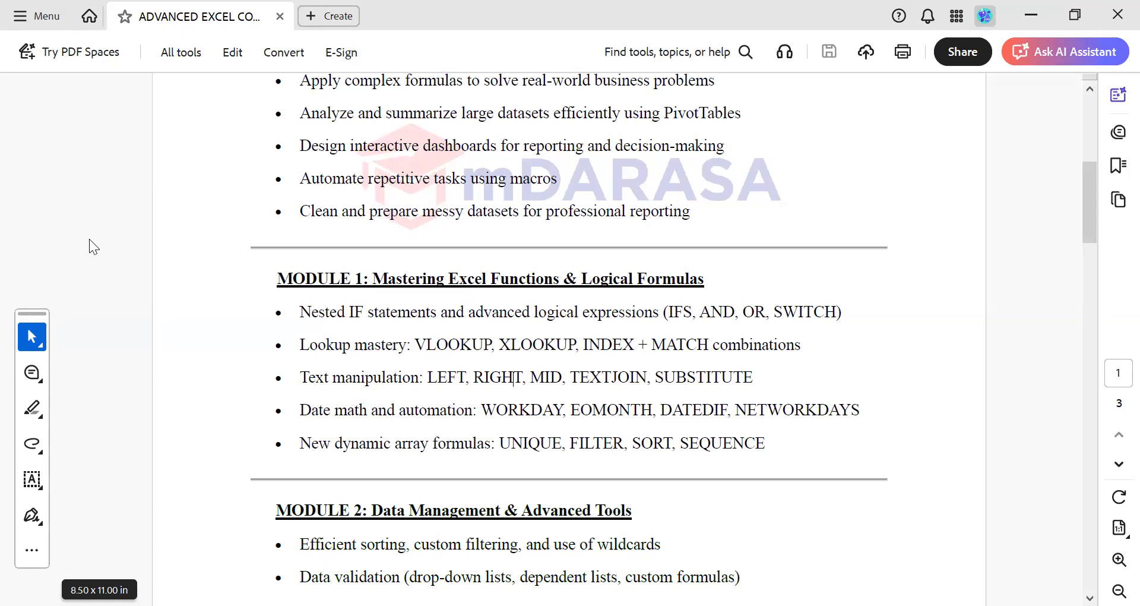
Step: Switch to the Excel grading workbook and add a new sheet named EXCEL FUNCTIONS
key("alt+Tab")
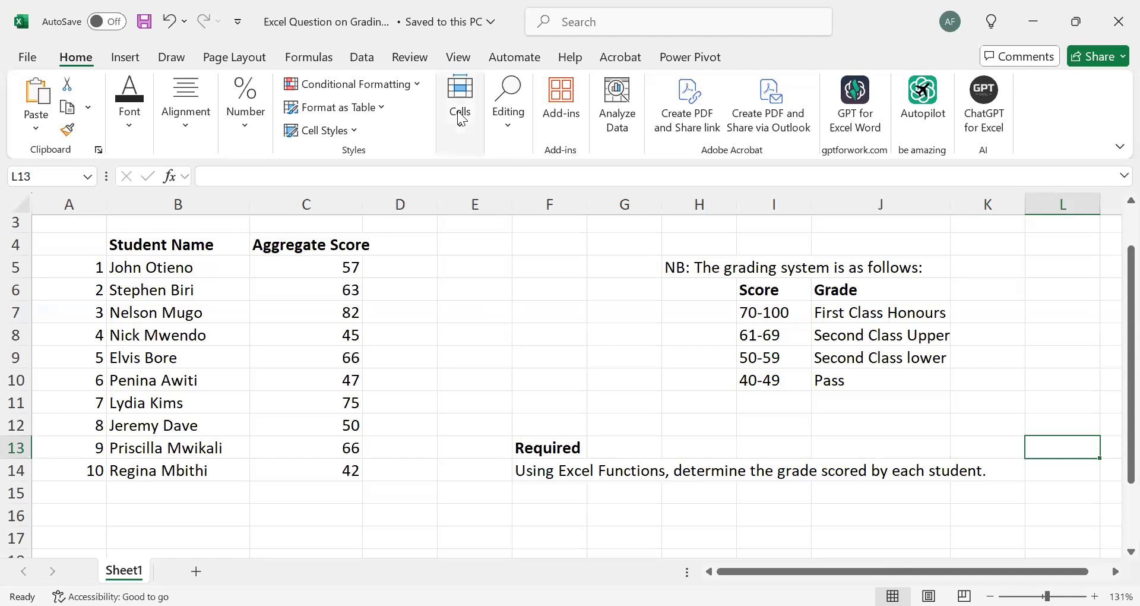
left_click(456, 14)
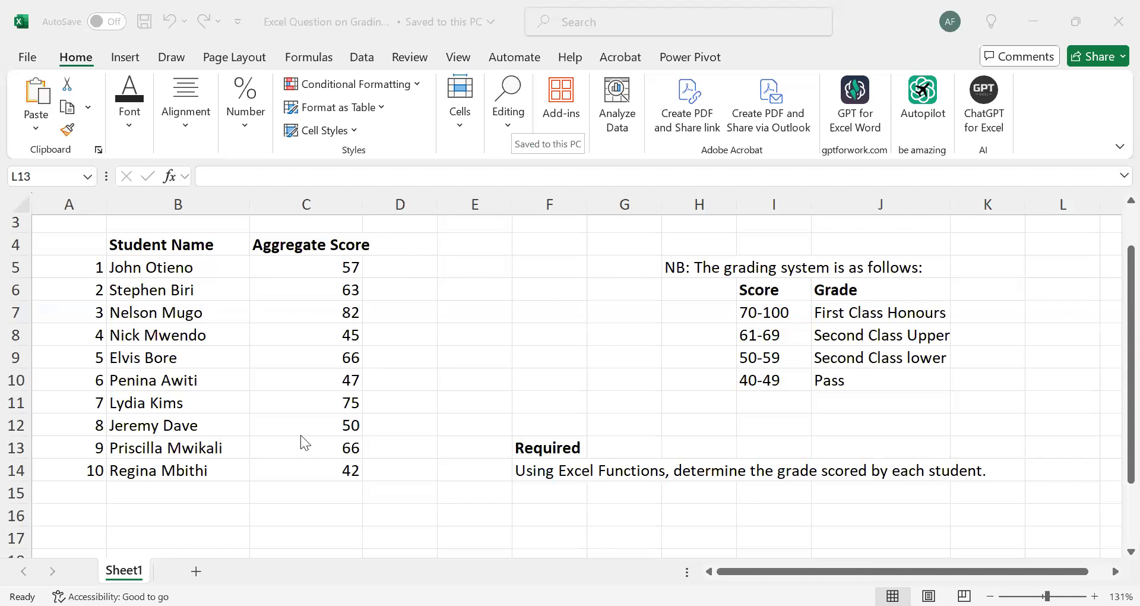
left_click(190, 568)
right_click(190, 568)
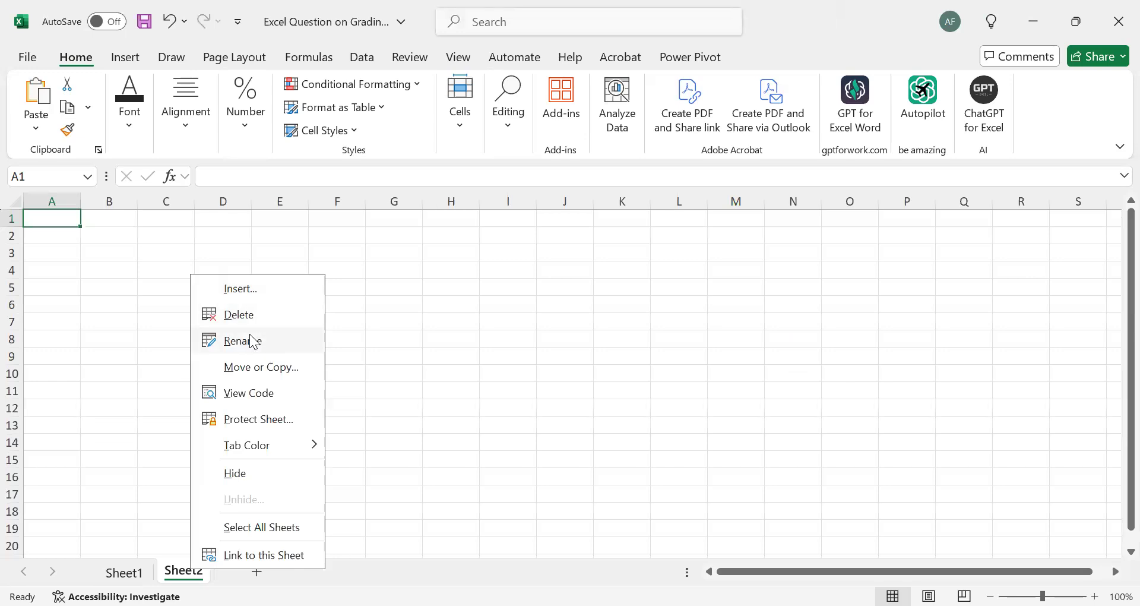
left_click(252, 340)
type("EXC")
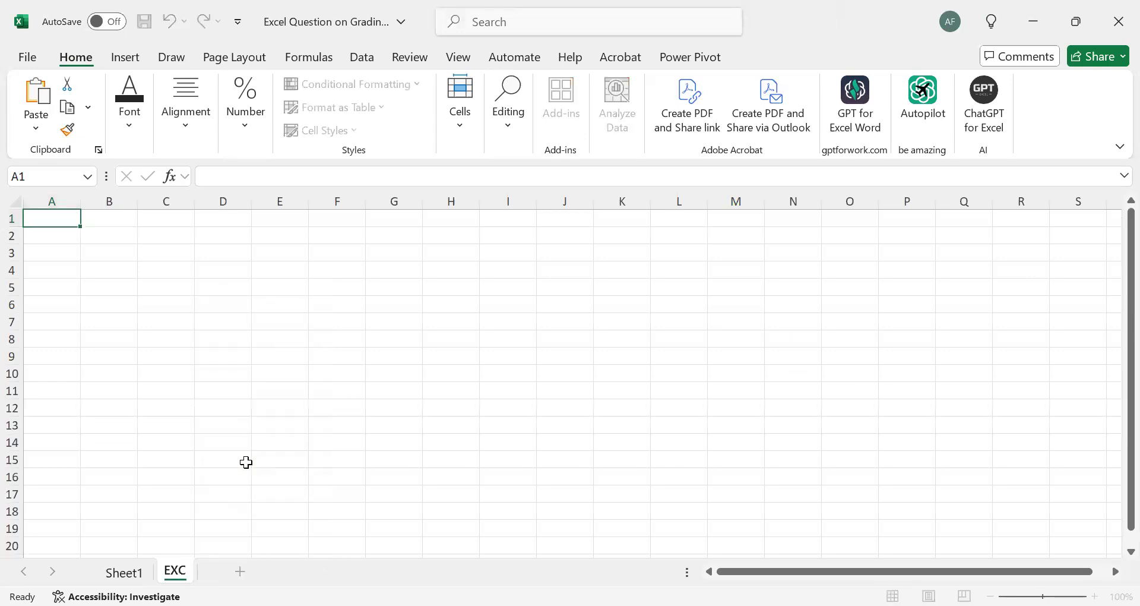
type("EL FU")
type("TIONS")
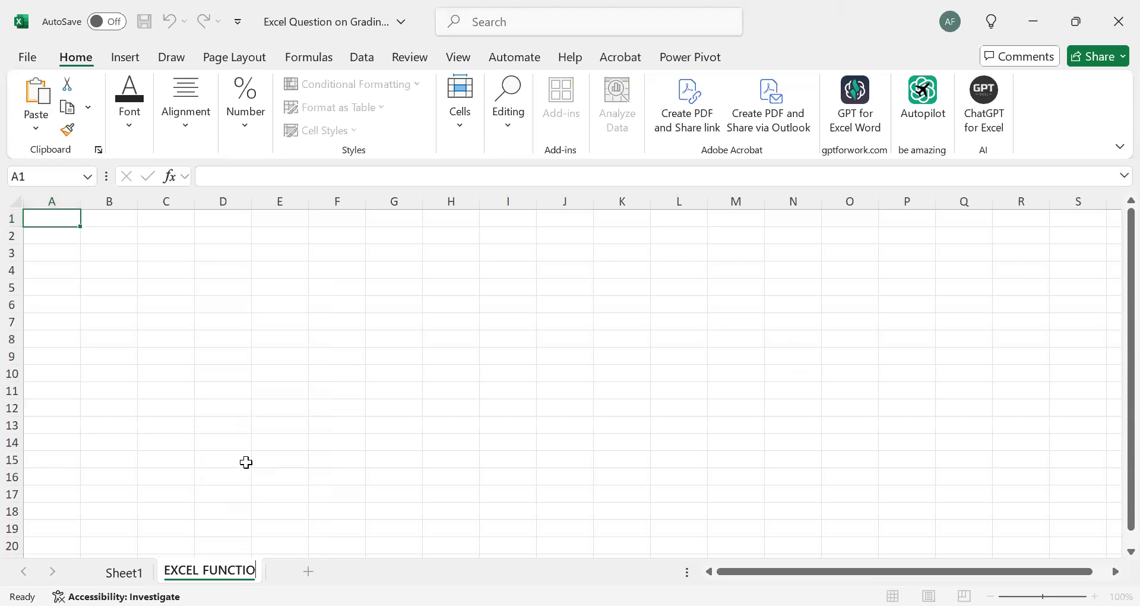
left_click(253, 437)
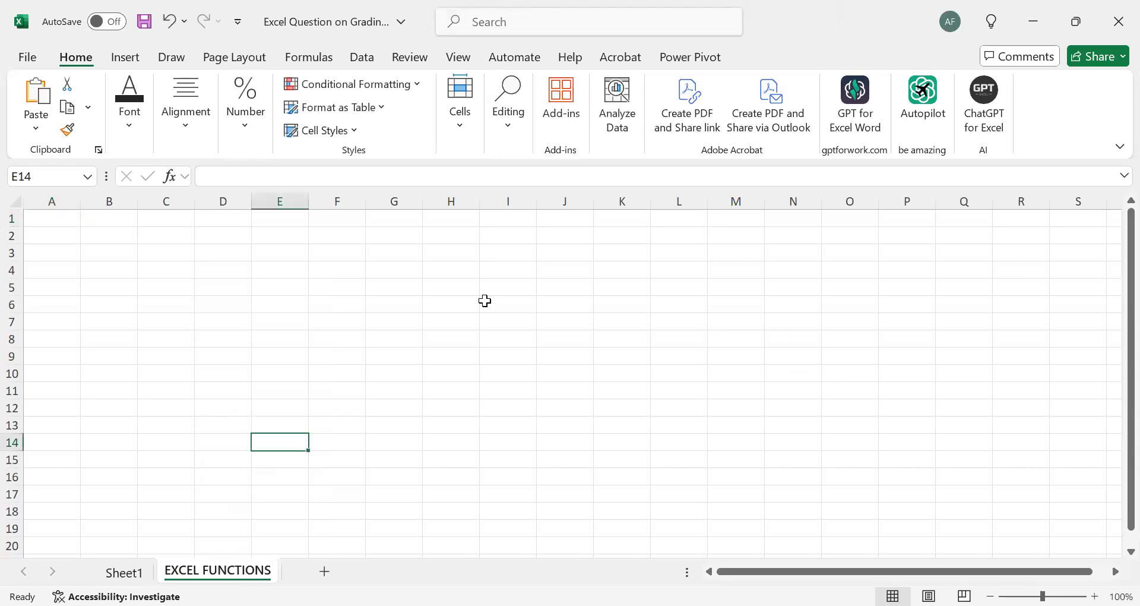
Step: Enter the number 1 in A1 and the heading "Mathematical functions" in B1 of the EXCEL FUNCTIONS sheet
scroll(484, 301, "up", 4)
scroll(311, 344, "left", 3)
scroll(311, 344, "up", 1)
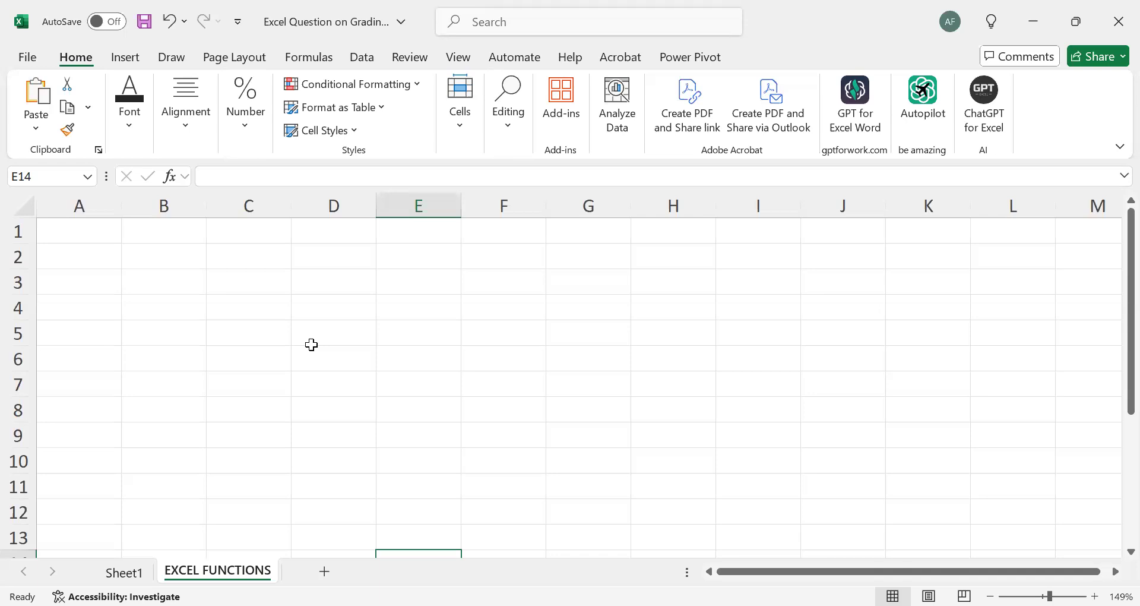
left_click(377, 3)
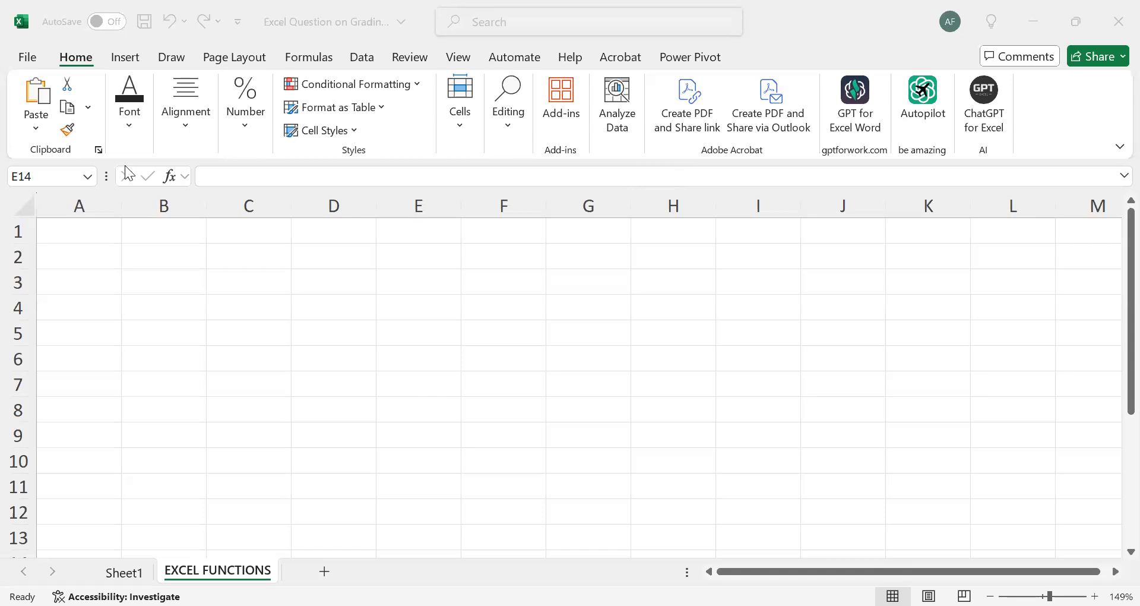
left_click(77, 226)
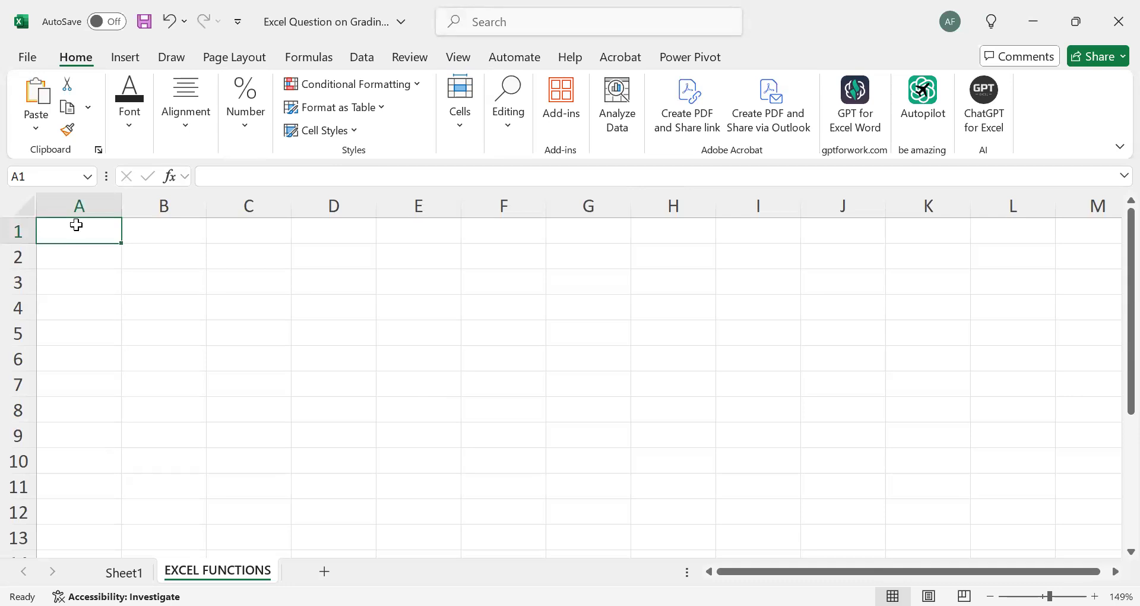
type("1")
key("Return")
key("Up")
key("Right")
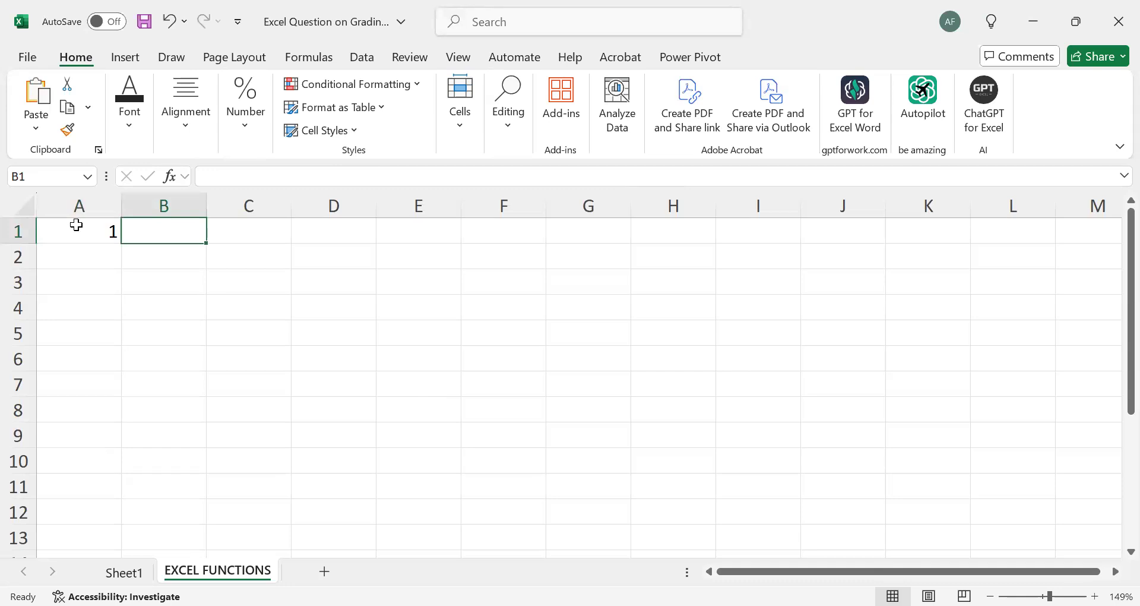
type("mAT")
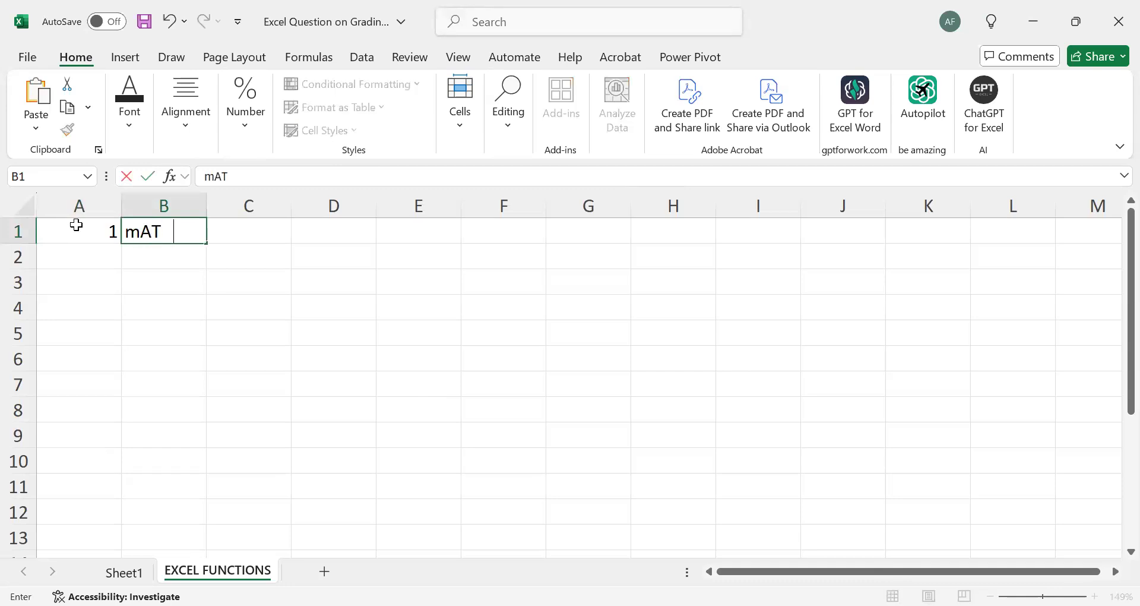
type("HEMATICAL ")
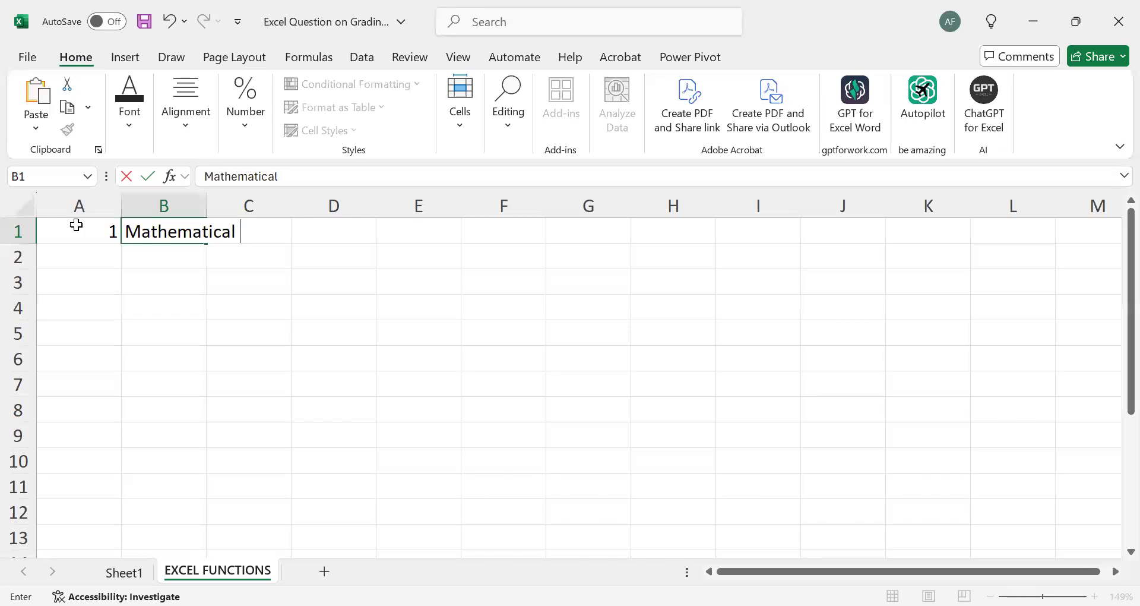
type("functions")
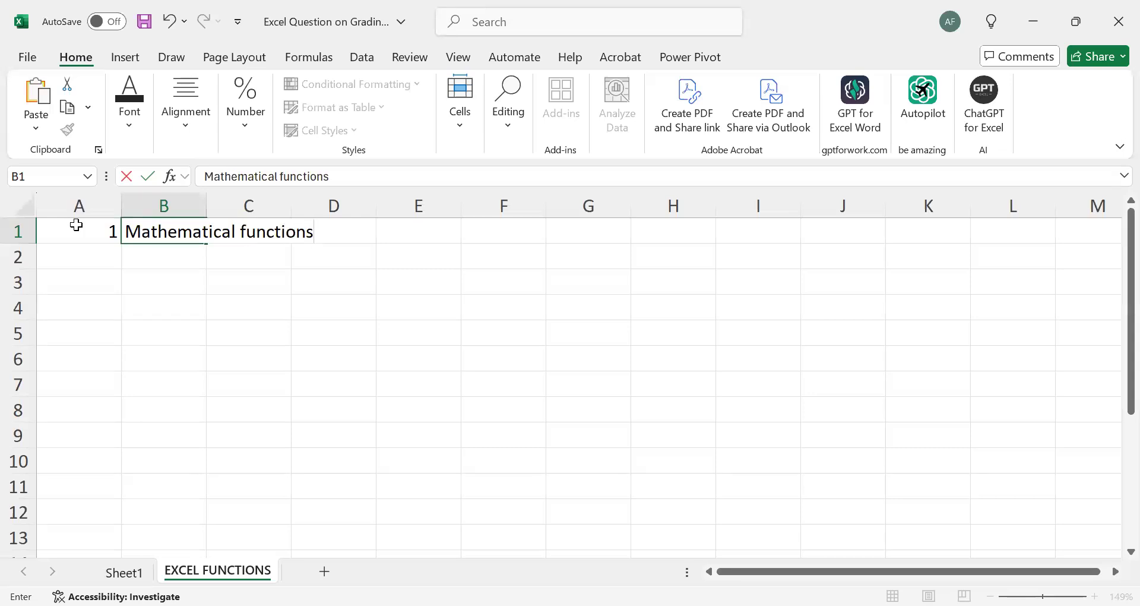
key("Return")
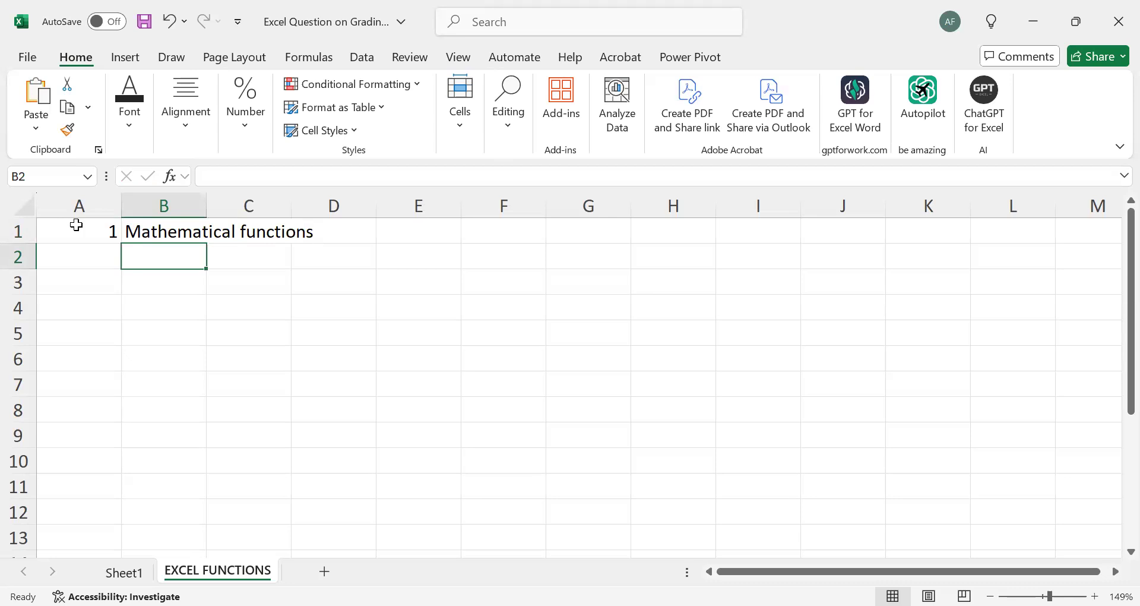
Step: List SUM() as plain text in B2 under the Mathematical functions heading
type("'sum")
key("BackSpace")
key("BackSpace")
key("BackSpace")
type("SUM")
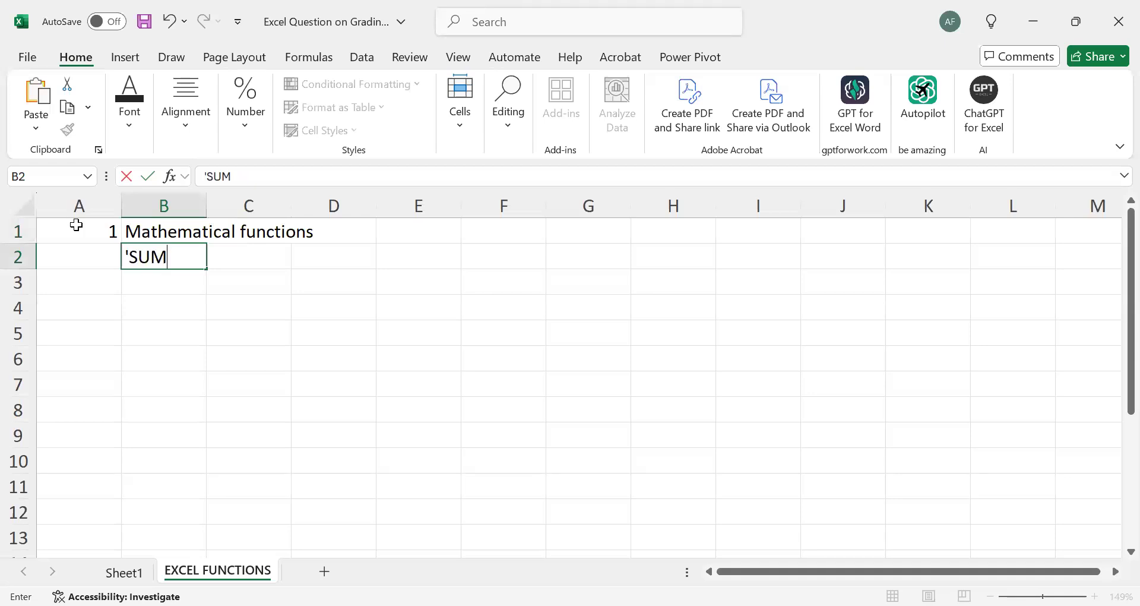
type("()")
key("Return")
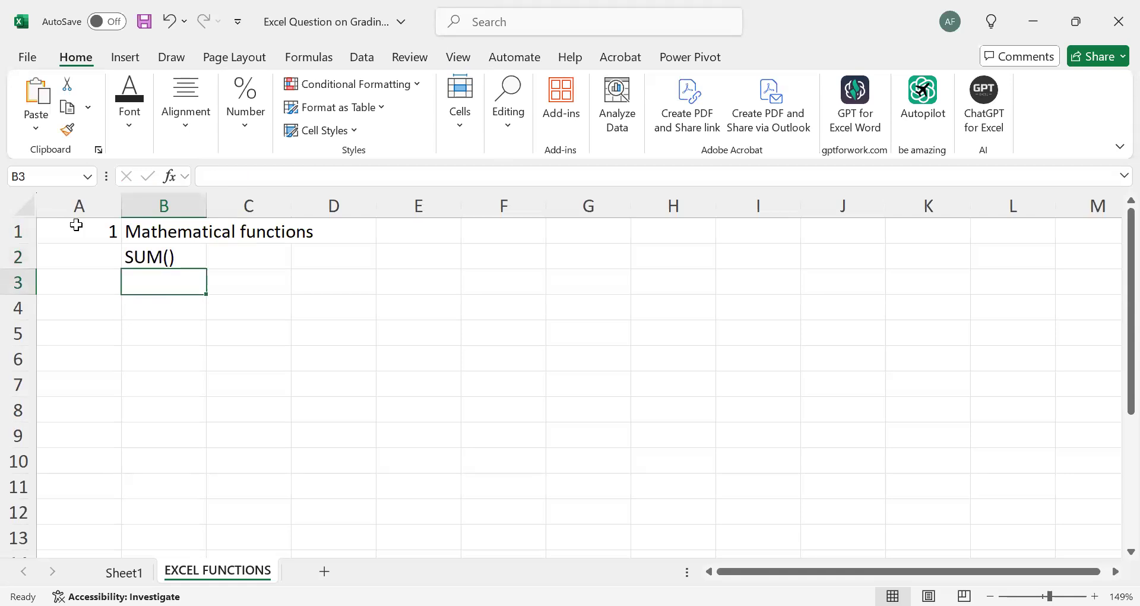
Step: List ROUND() as plain text in B3, below the SUM() entry
type("'")
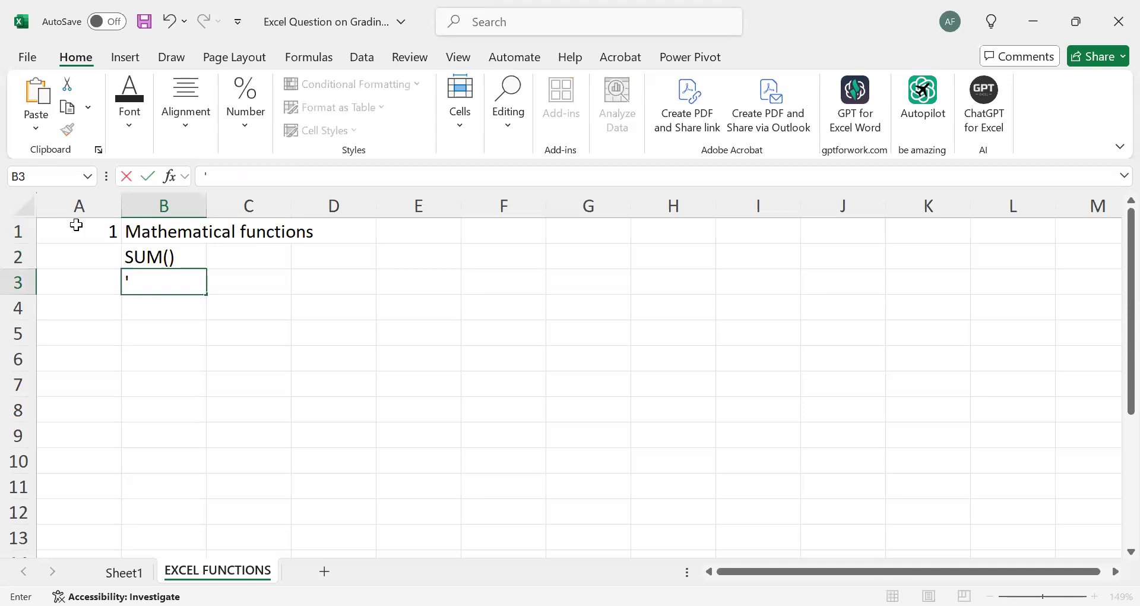
type("ROUNG")
key("BackSpace")
type("D")
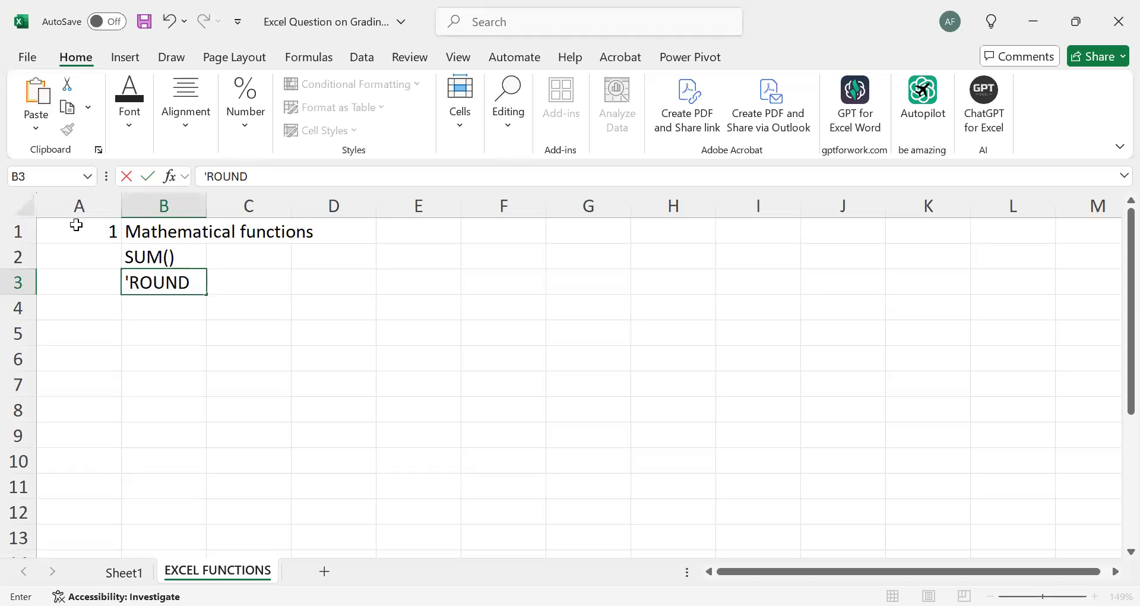
type("()")
key("Return")
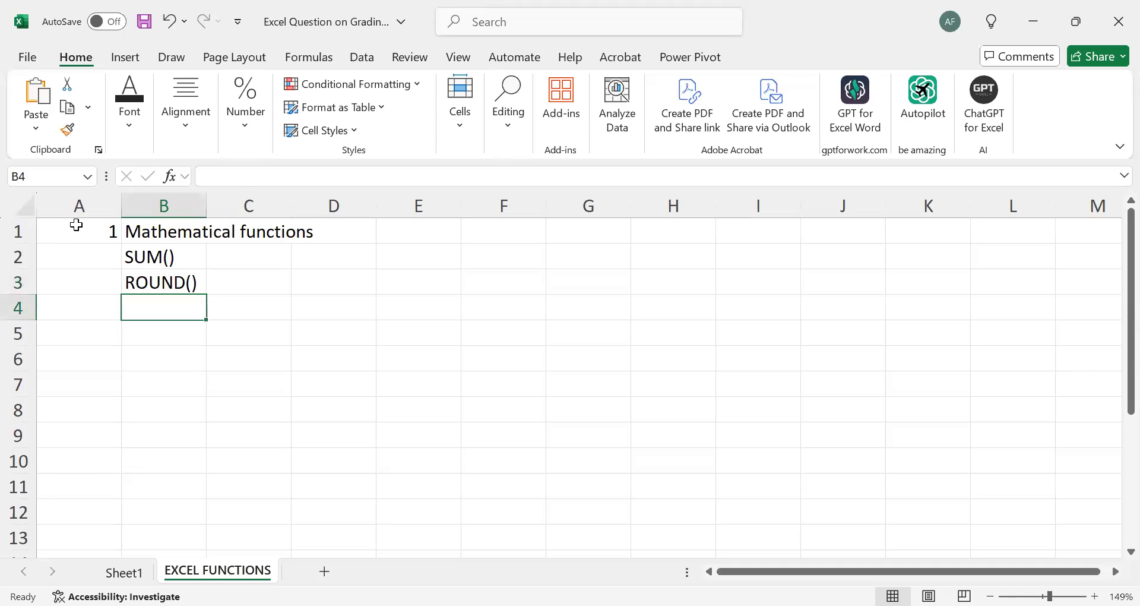
Step: List ABS() as plain text in B4, below the ROUND() entry
type("AB")
key("BackSpace")
key("BackSpace")
type("'AB")
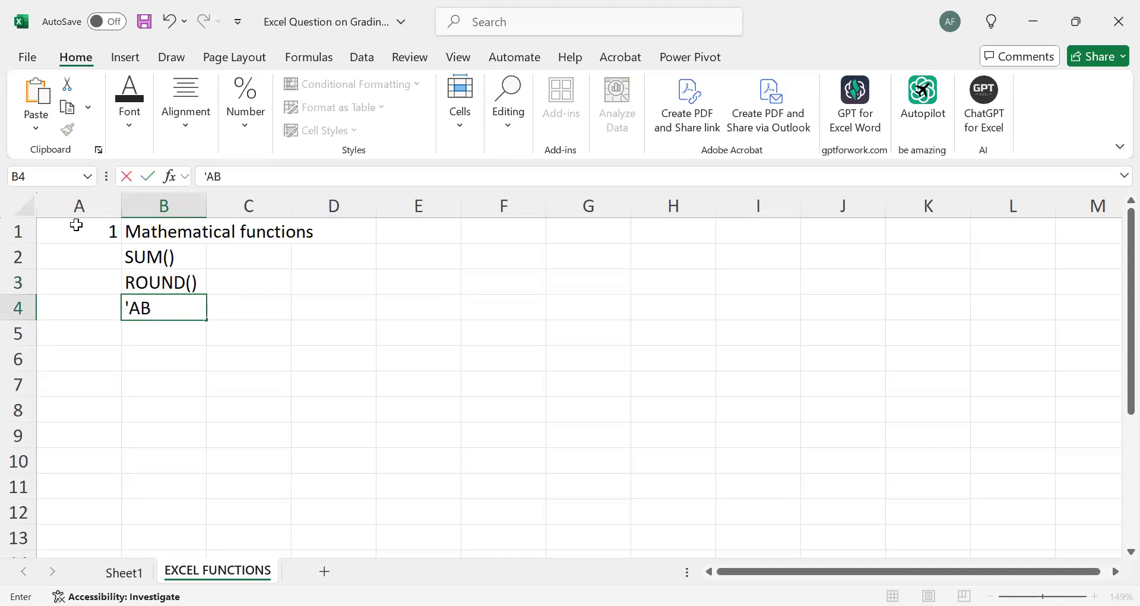
type("S()")
key("Return")
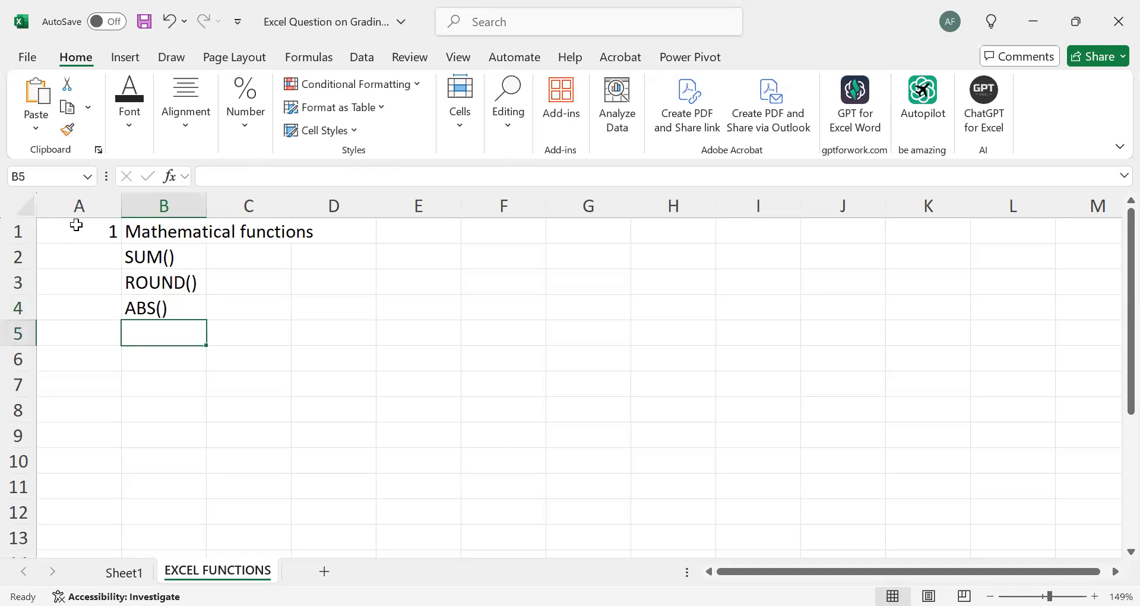
Step: List POWER() as plain text in B5, below the ABS() entry
type("'PO")
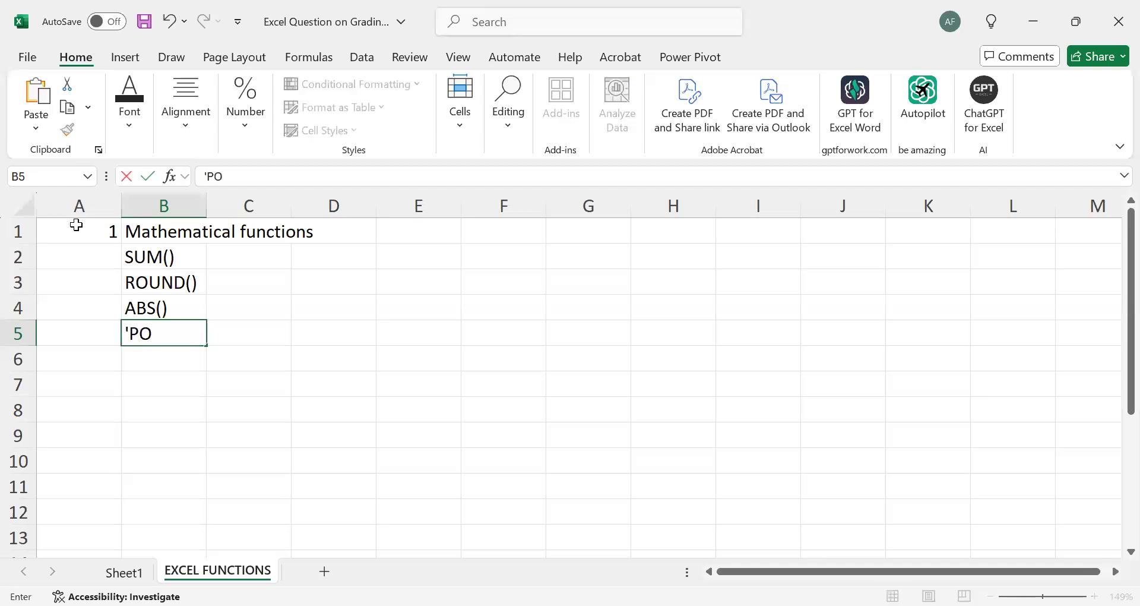
type("WER()")
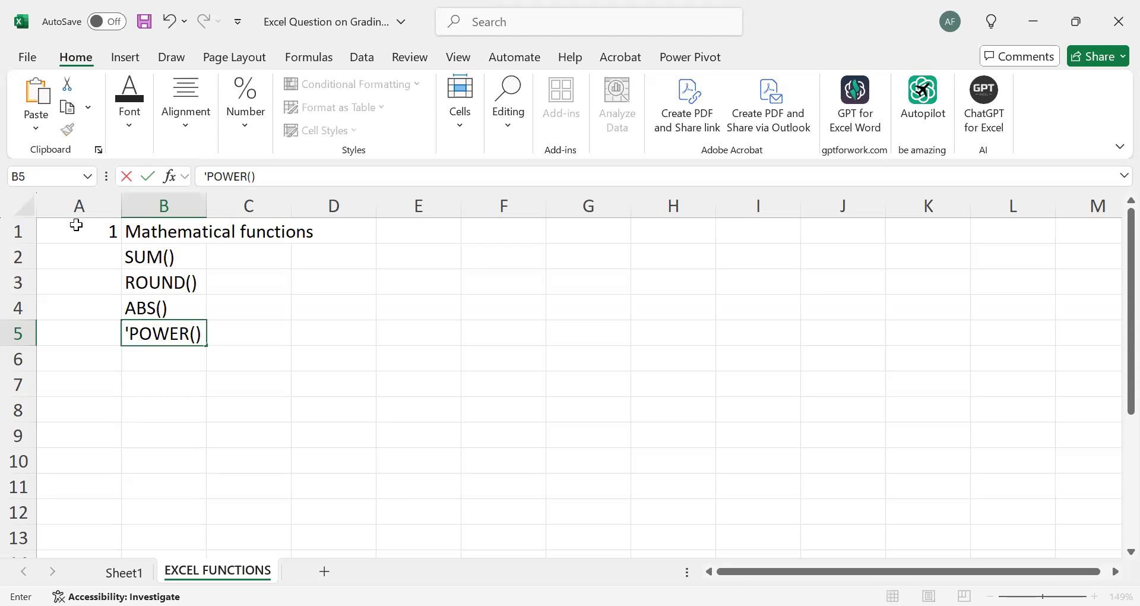
key("Return")
Step: Make the heading row A1:D1 with the number and "Mathematical functions" bold
left_click_drag(107, 231, 352, 223)
key("ctrl+b")
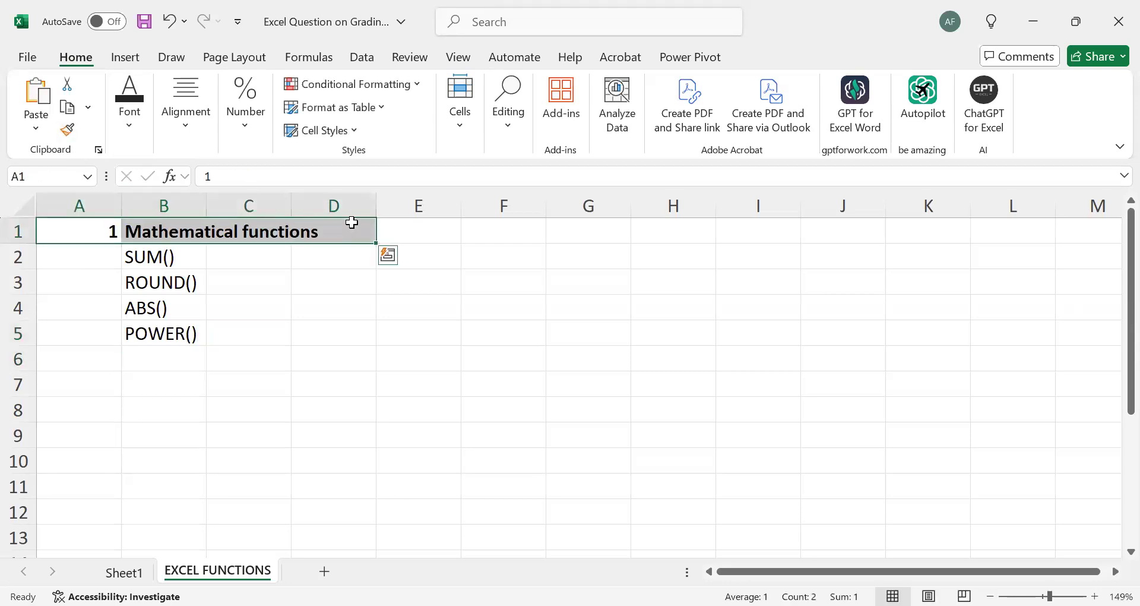
left_click(395, 323)
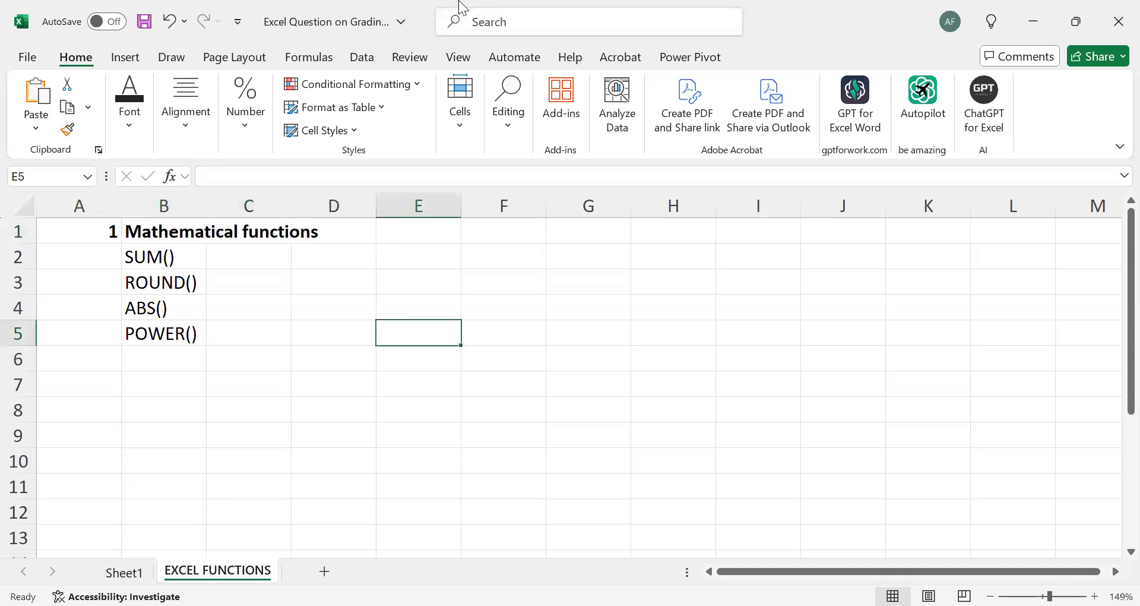
Step: Add the second category heading in row 7: number 2 in A7 and "Statistical functions" in bold in B7
left_click(110, 388)
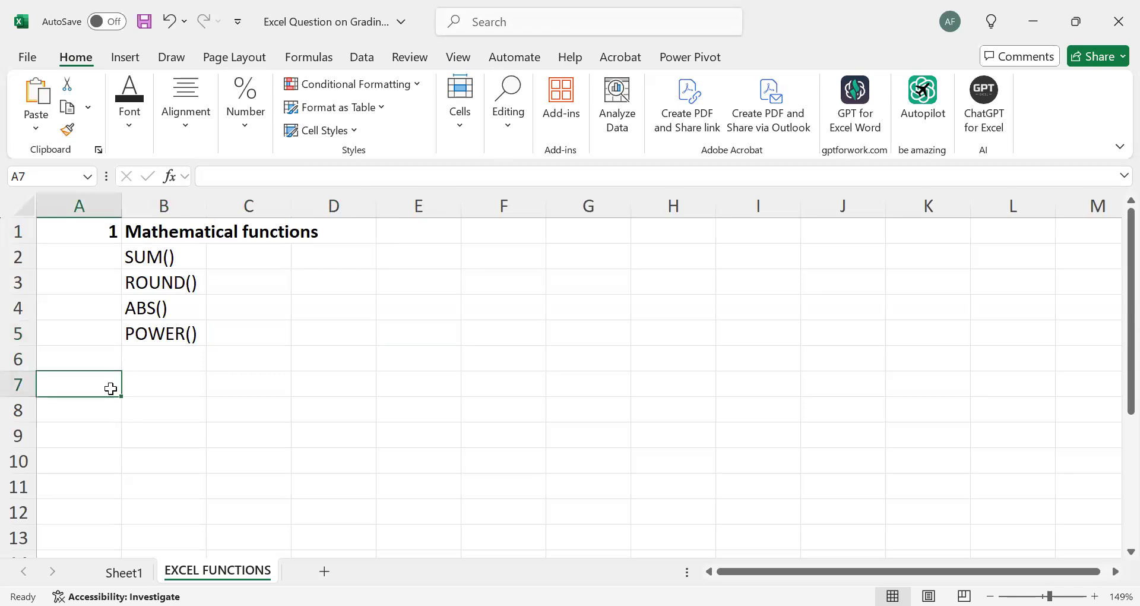
type("2")
key("Return")
key("Up")
key("Right")
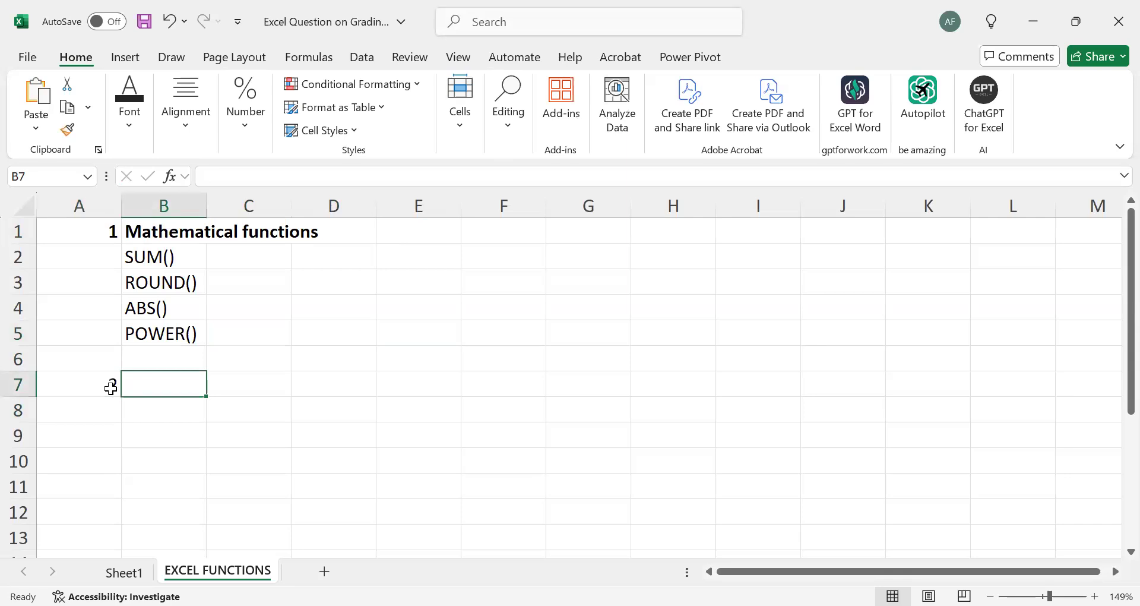
type("Stat")
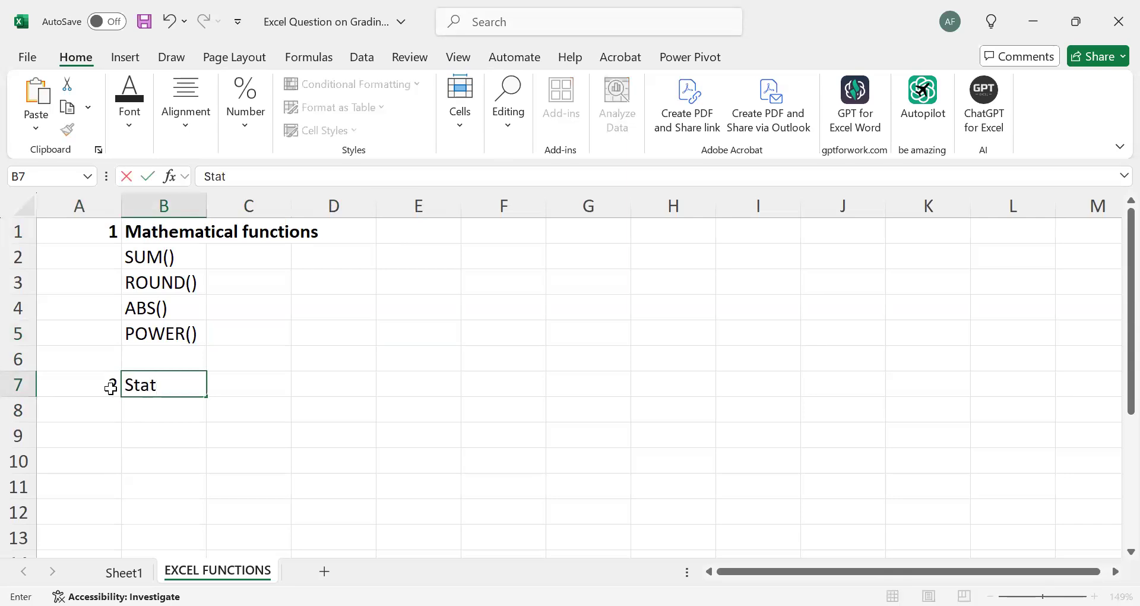
type("istical function")
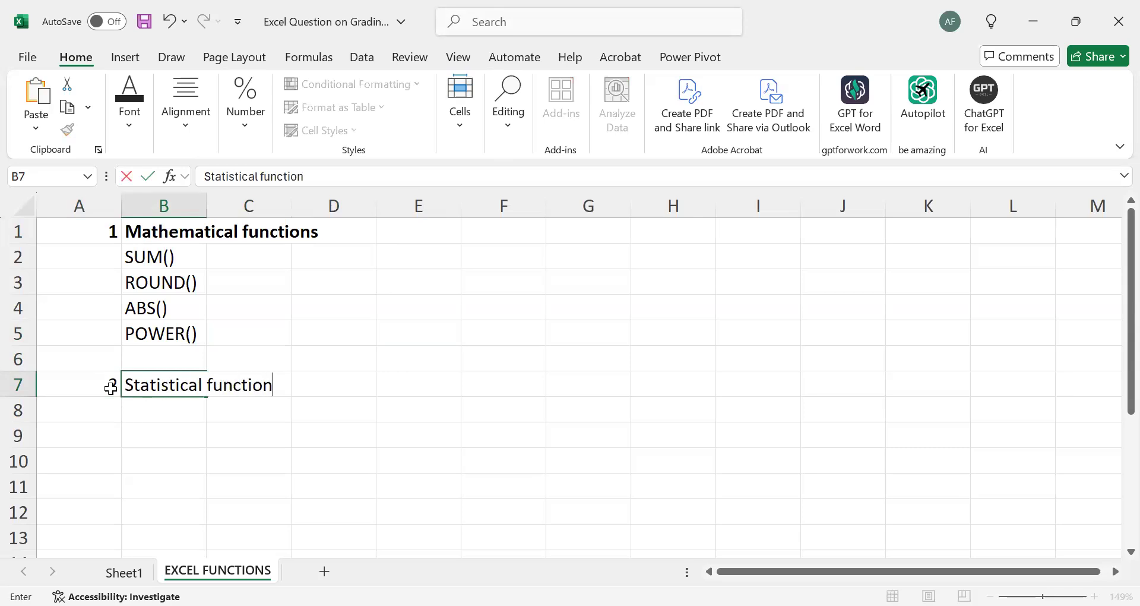
type("s")
key("Return")
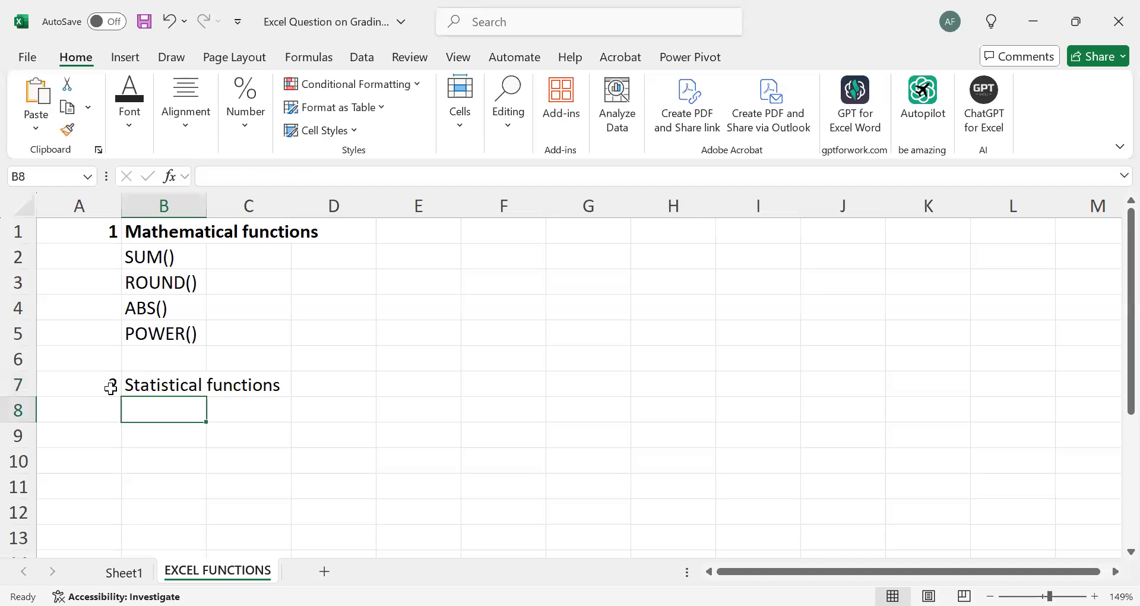
left_click(163, 383)
key("ctrl+b")
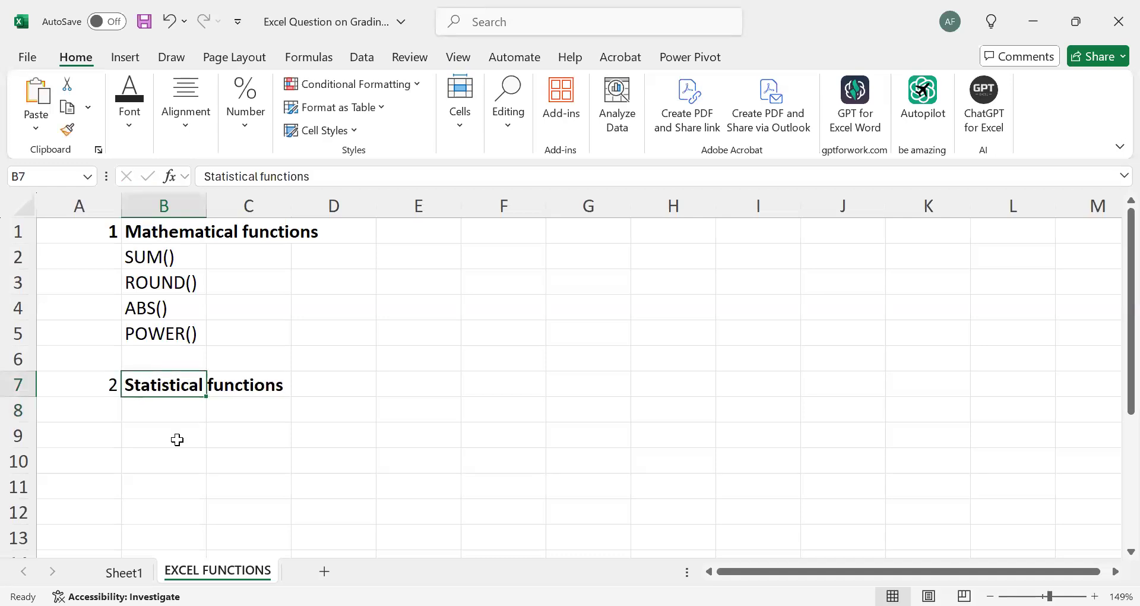
Step: List AVERAGE() as plain text in B8, directly under the Statistical functions heading
left_click(178, 415)
scroll(178, 416, "down", 1)
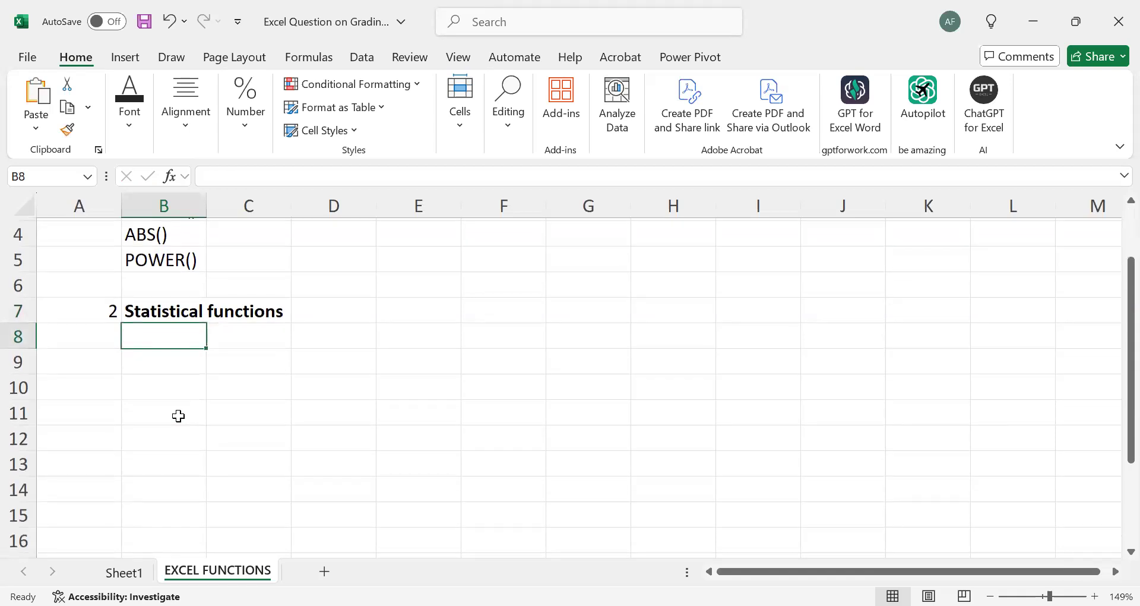
type("'")
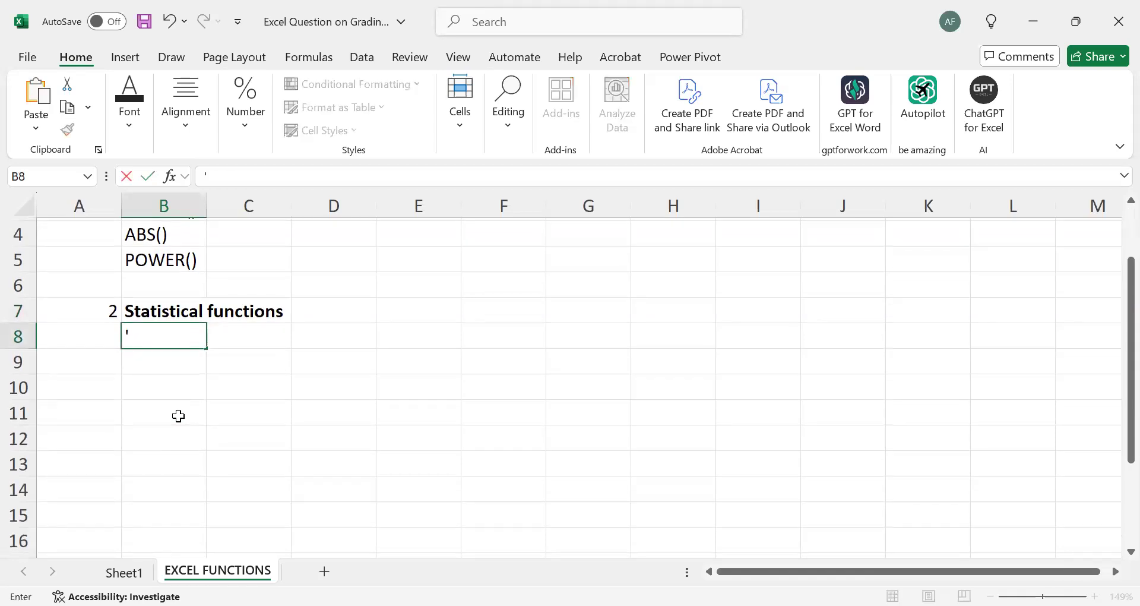
type("AVERAGE")
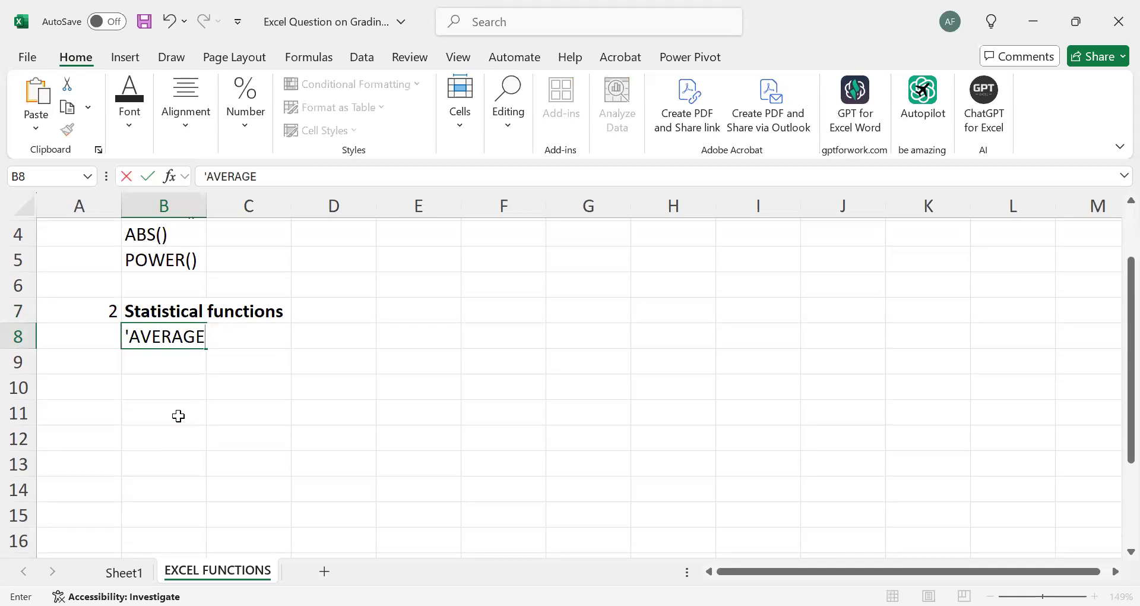
type("(09")
key("BackSpace")
key("BackSpace")
type(")")
key("Return")
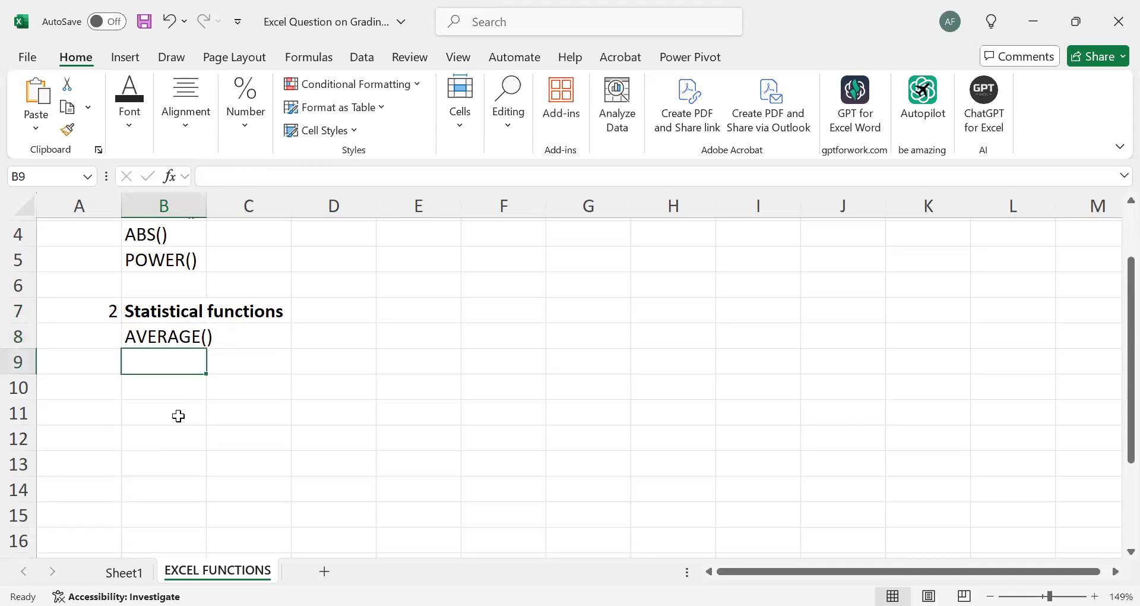
Step: List COUNT() in B9 and "MAX(), MIN()" in B10 as plain text under the AVERAGE() entry
type("'C")
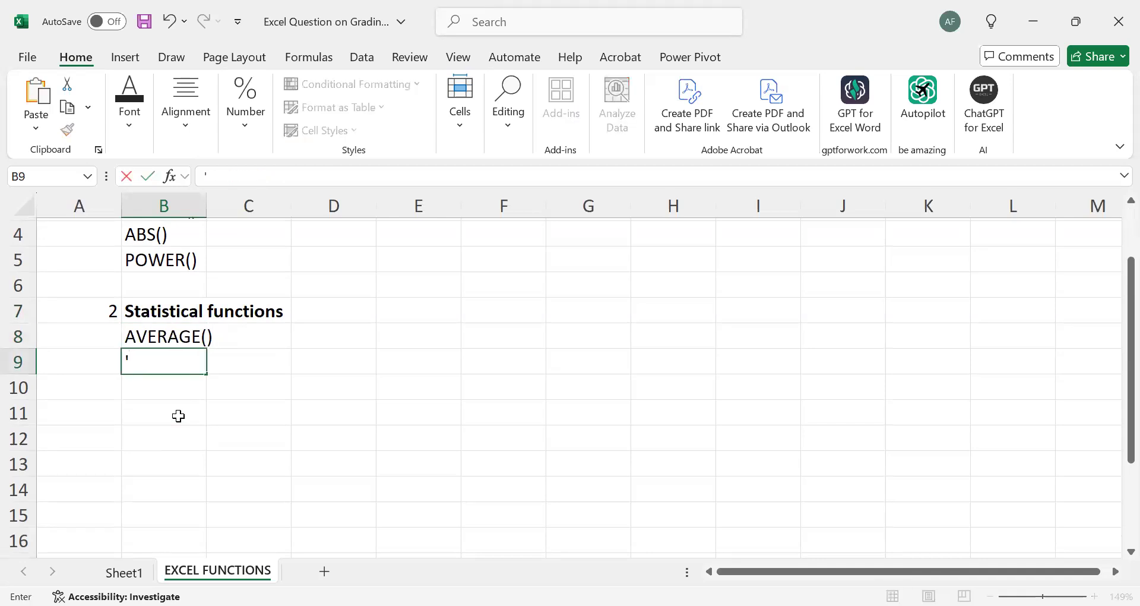
type("T")
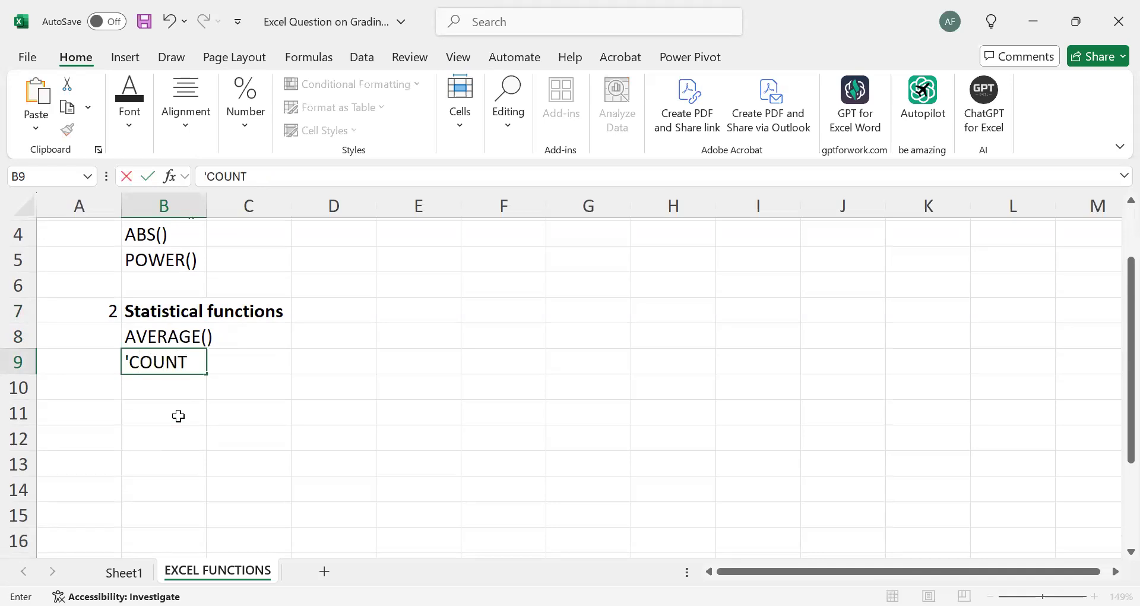
type("()")
key("Return")
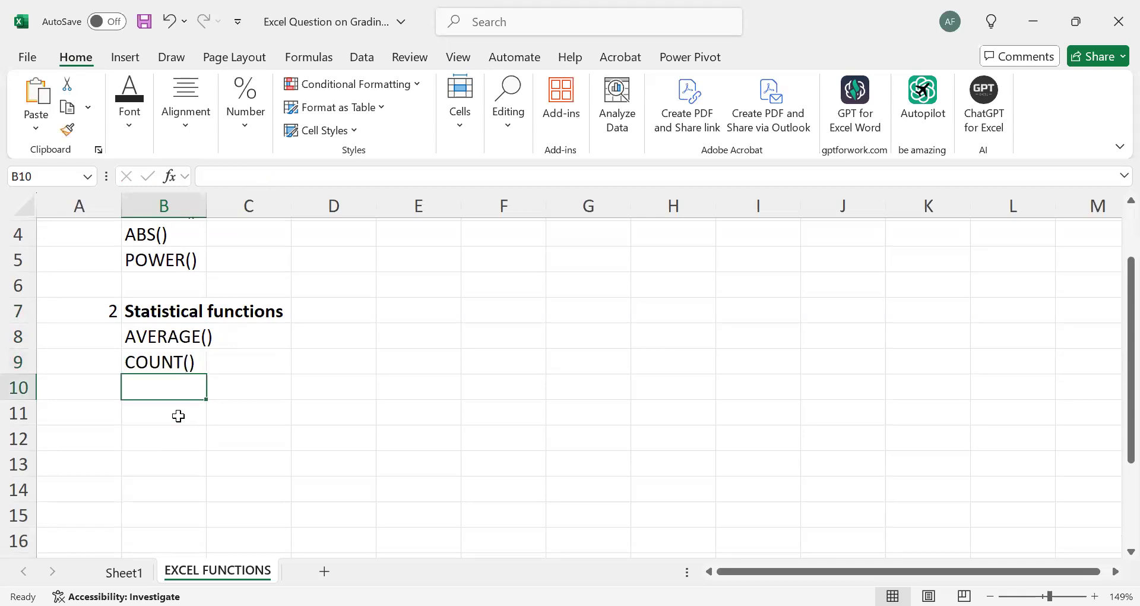
type("'MA")
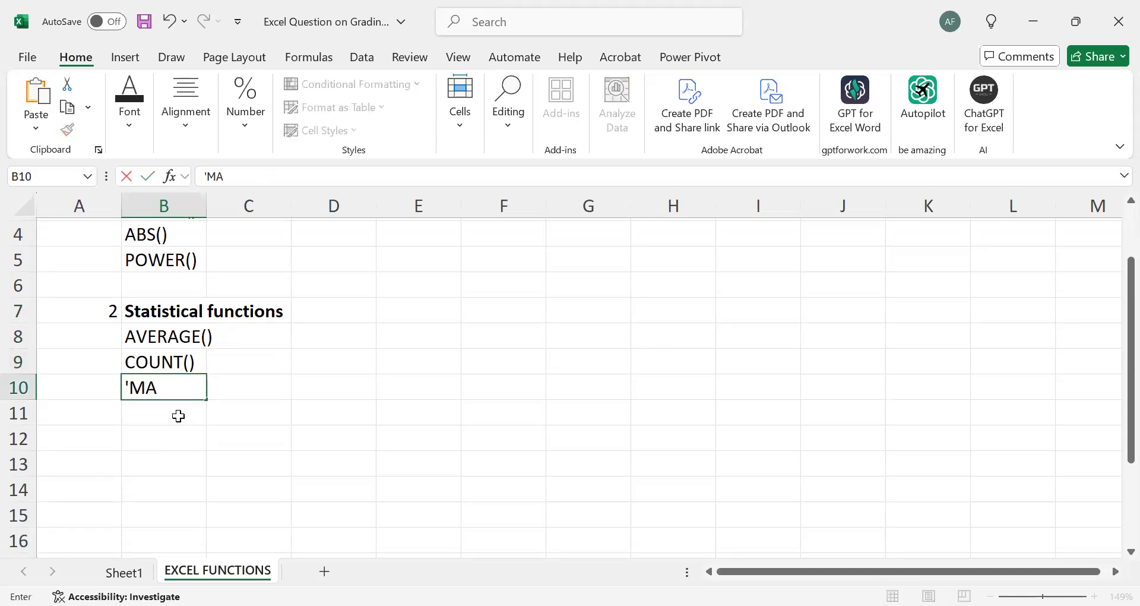
type("X(), MIN()")
key("Return")
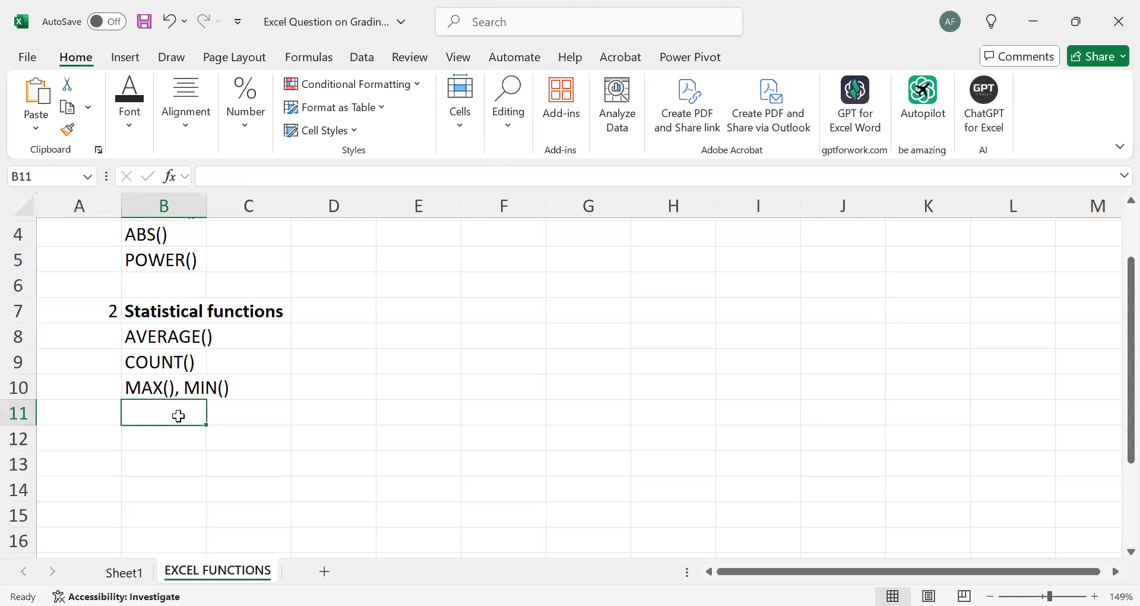
Step: List "STDEV(), VAR()" in B11 as the last entry of the statistical functions
type("ST")
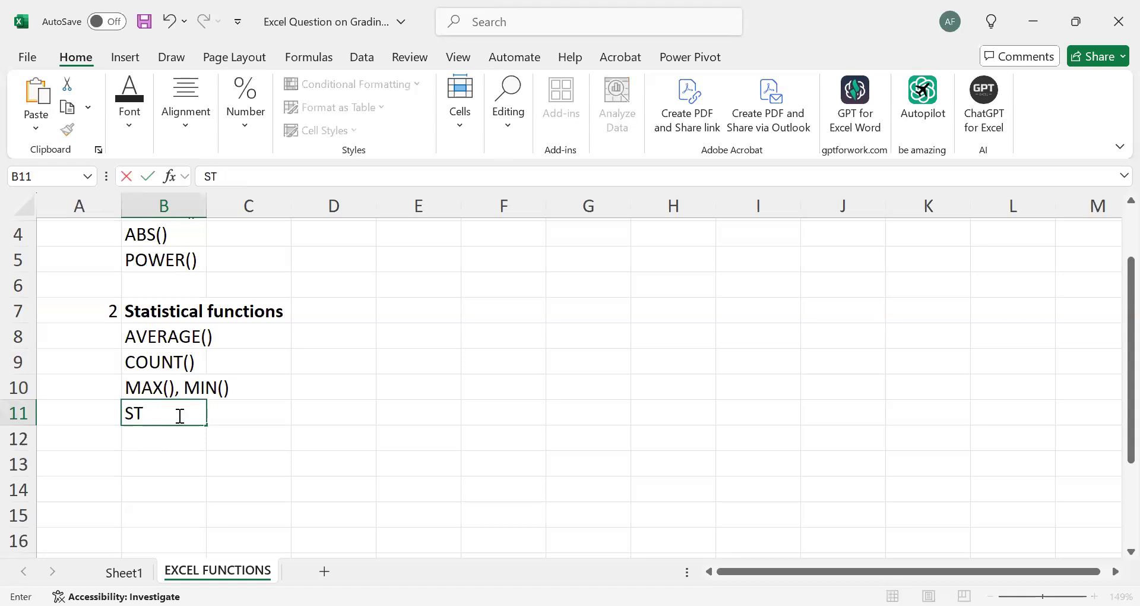
type("DEV(), VAR*")
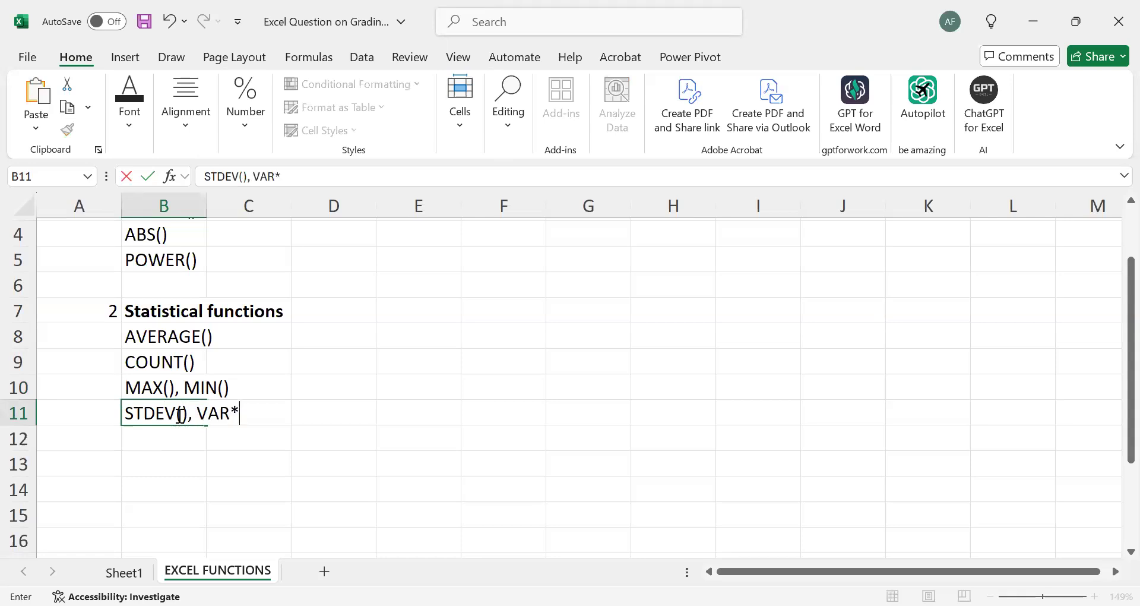
key("BackSpace")
type("()")
left_click(389, 397)
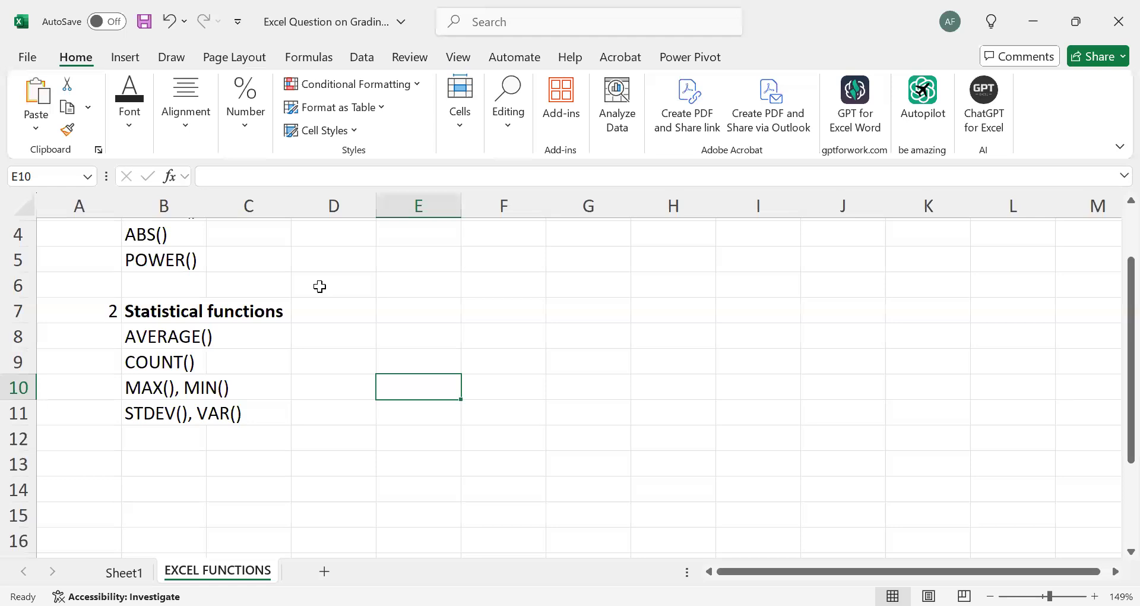
Step: Add the third category heading in row 13: number 3 in A13 and "Logical Functions" in bold in B13
left_click(104, 471)
type("3")
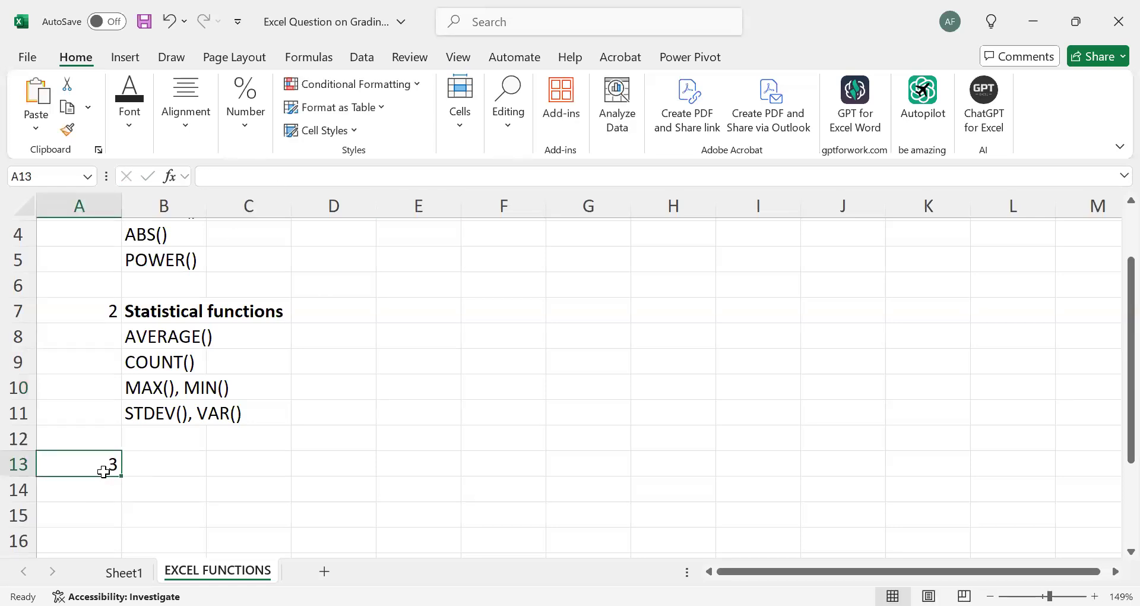
key("Tab")
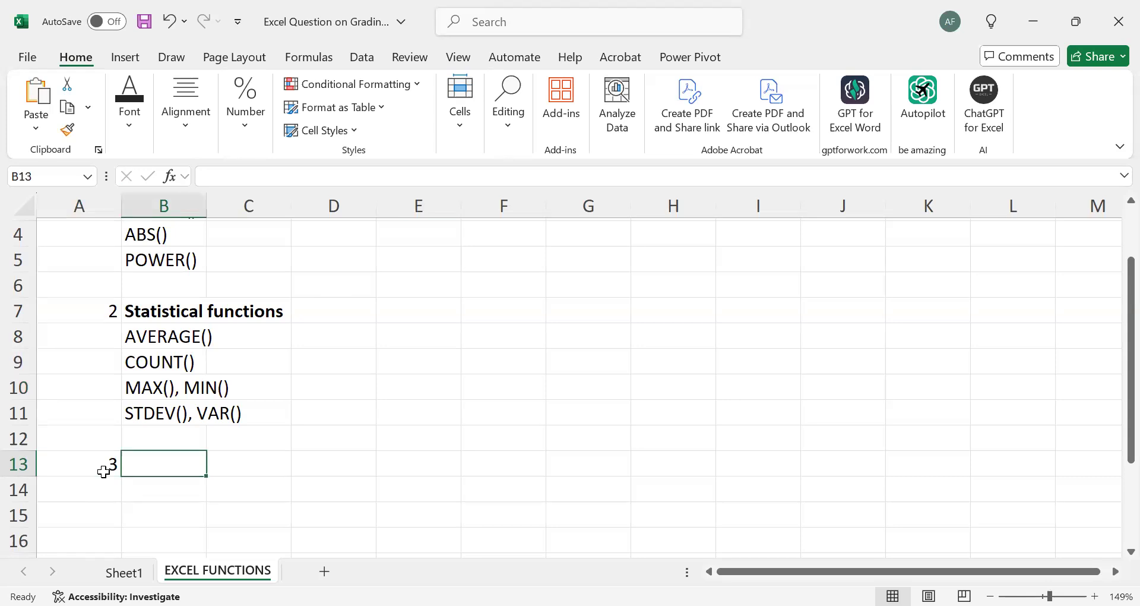
type("Log")
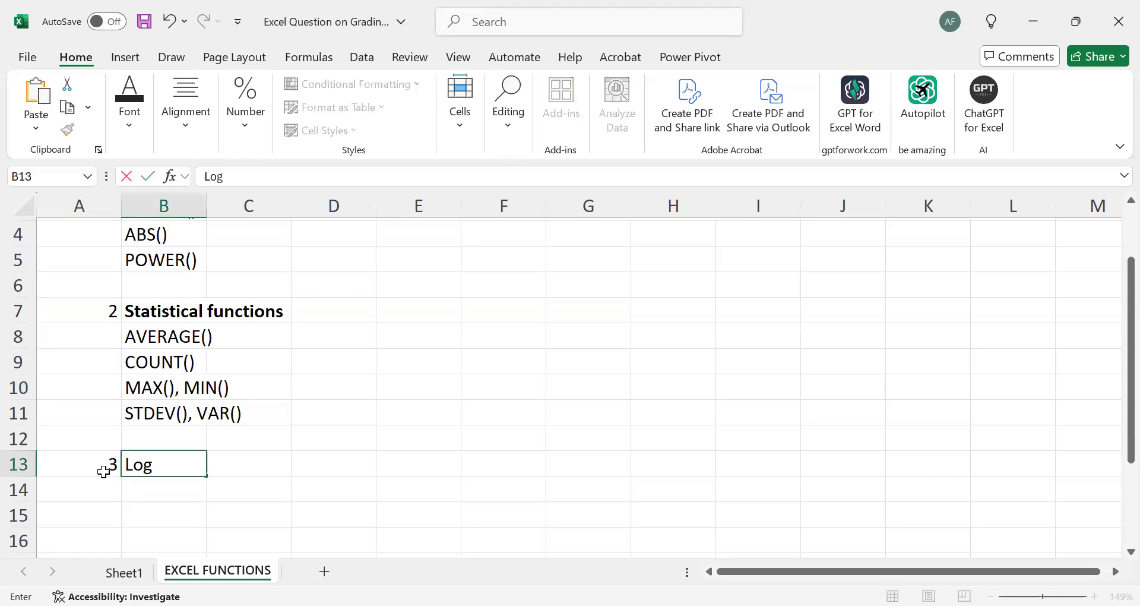
type("ical Funct")
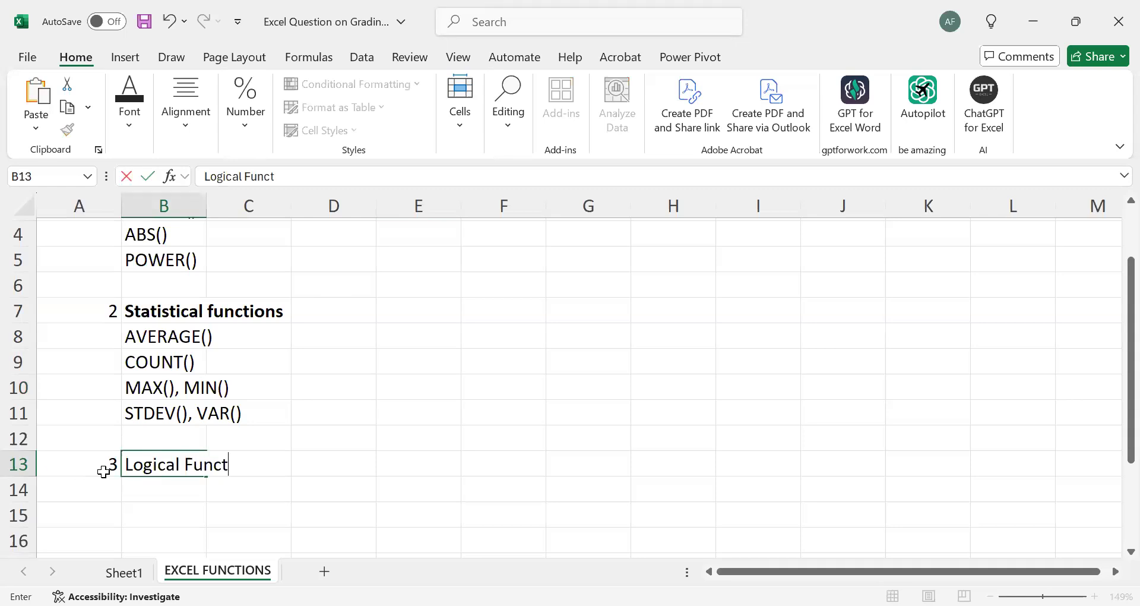
type("ions")
key("Return")
key("Up")
key("ctrl+b")
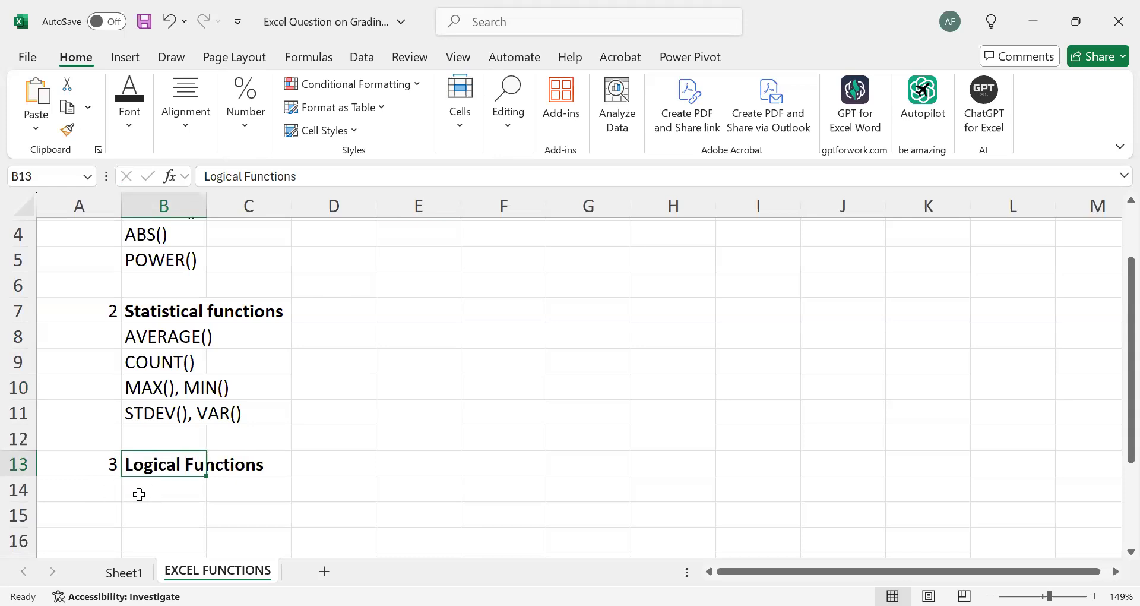
Step: List IF() in B14 and "AND() , OR()" in B15 under the Logical Functions heading
left_click(139, 493)
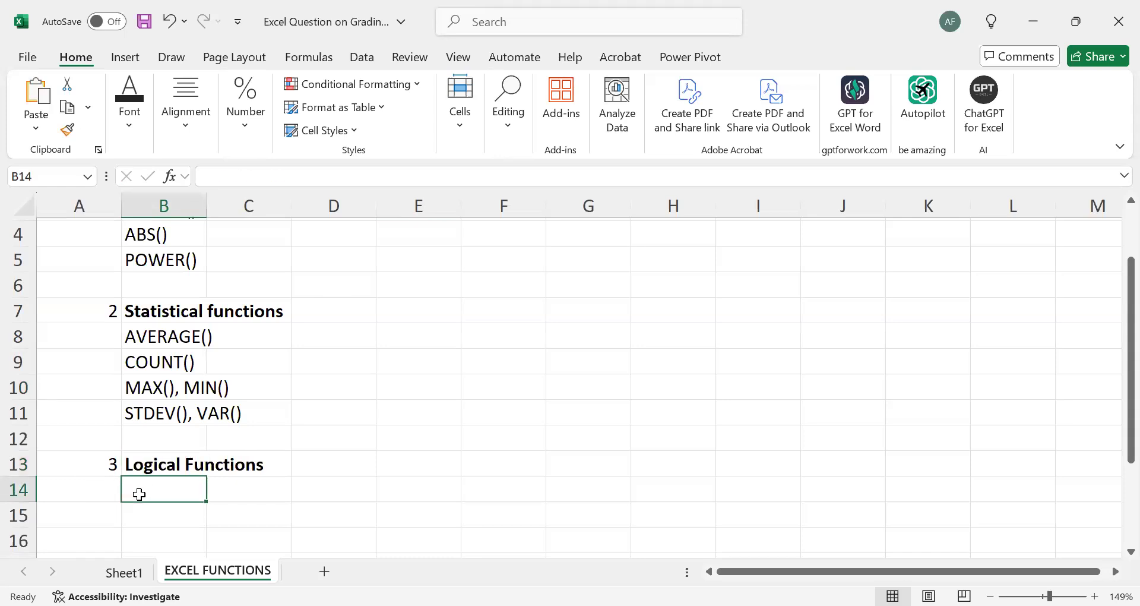
type("IF")
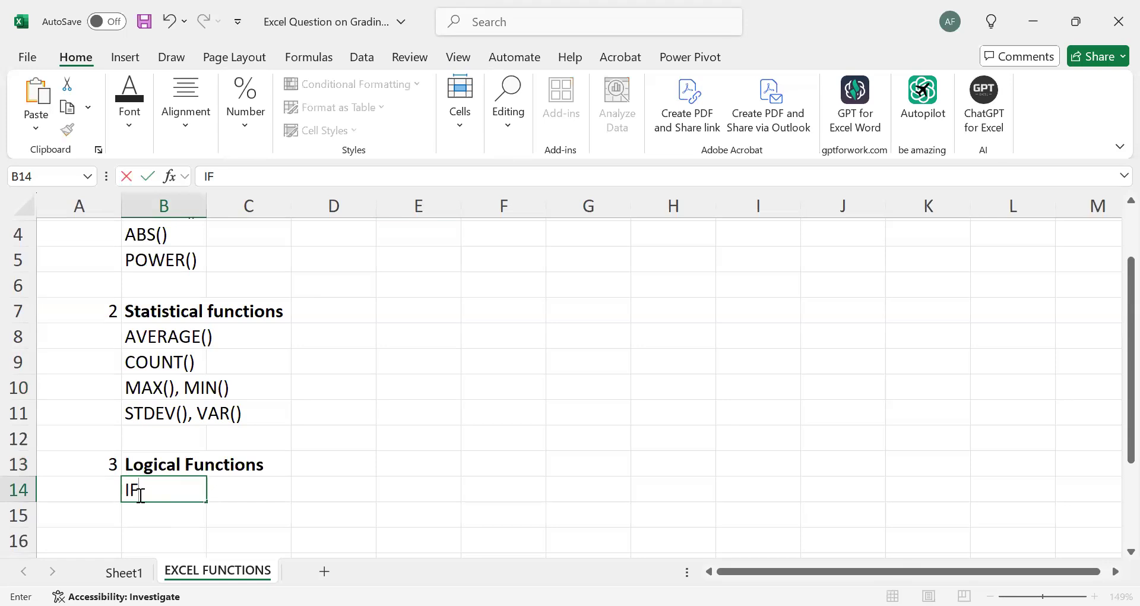
type("()")
key("Return")
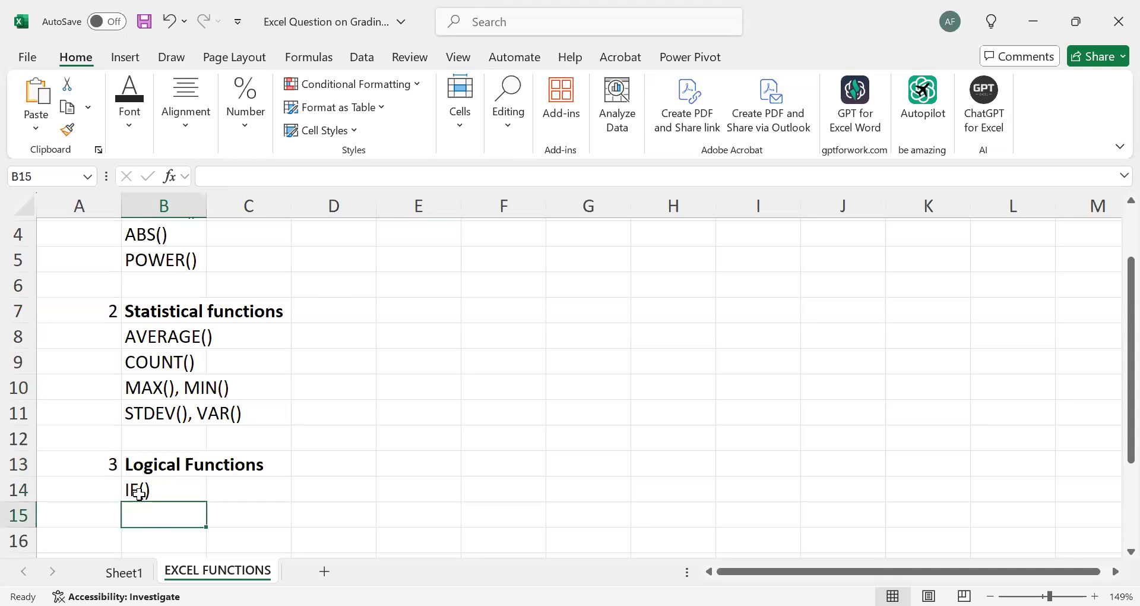
type("AND")
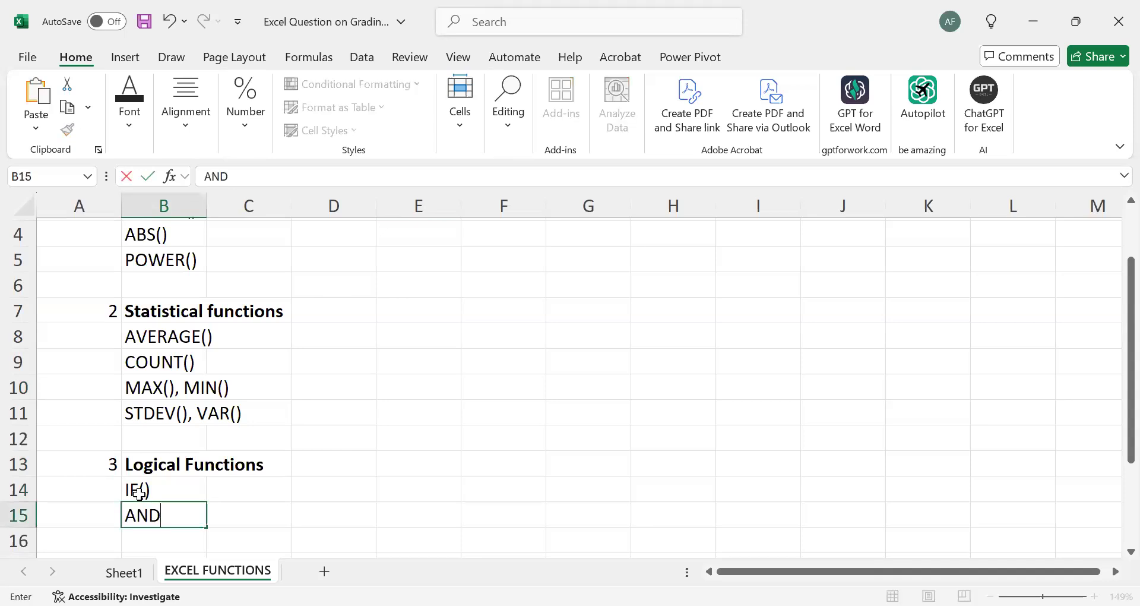
type("() , OR")
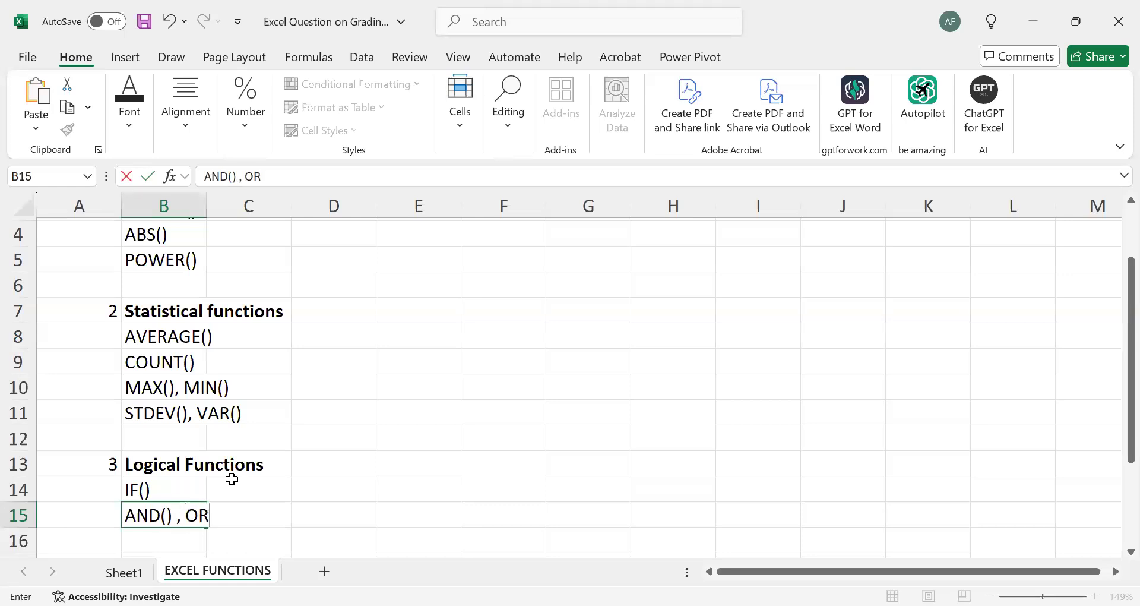
type("()")
key("Return")
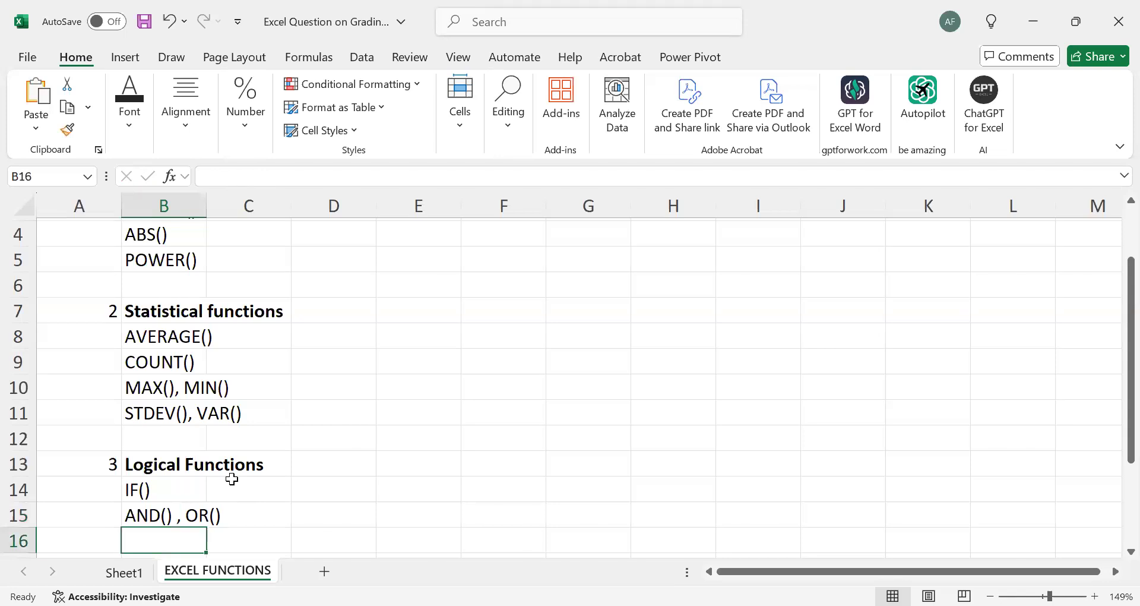
Step: List NOT() in B16, below the "AND() , OR()" entry
type("NO")
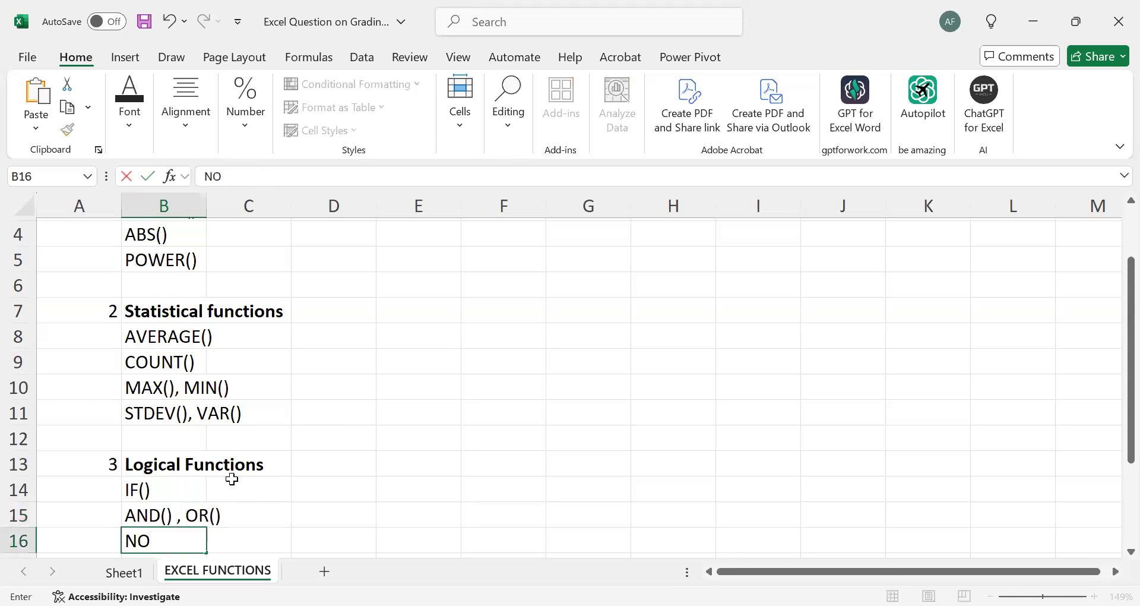
type("T()")
key("Return")
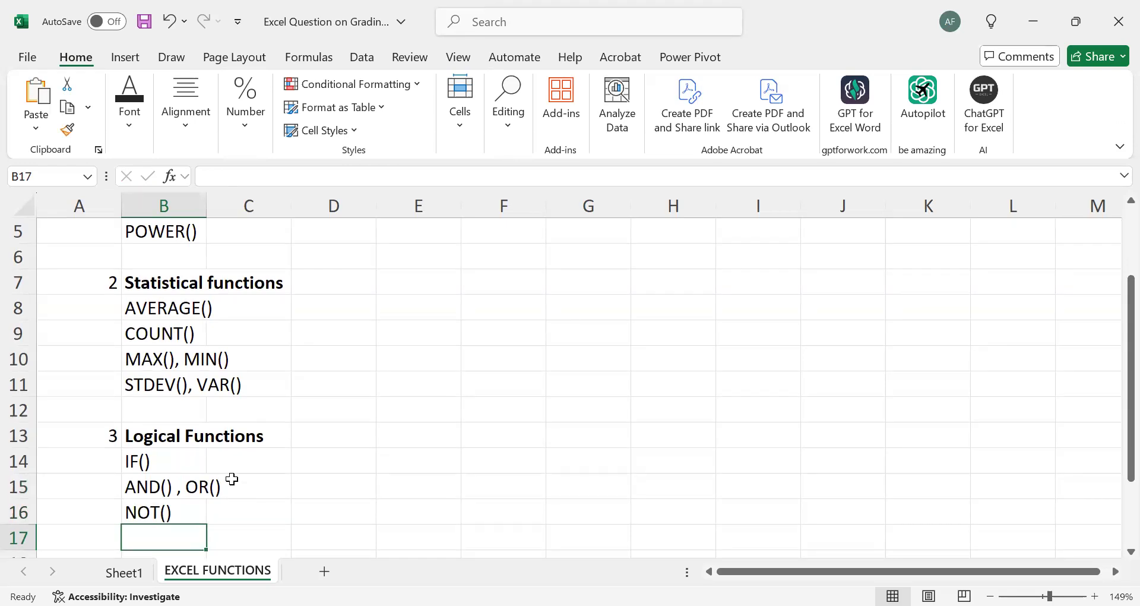
Step: List IFERROR() in B17, below the NOT() entry, and select the logical functions block A13:D17
type("IF")
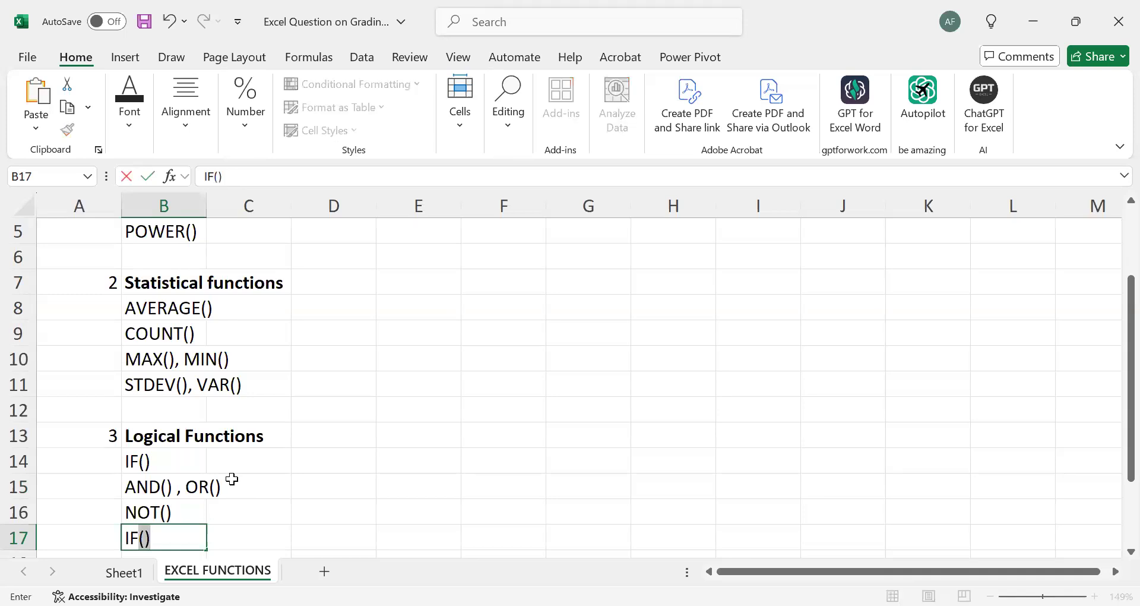
type("ER")
key("BackSpace")
type("ERROR")
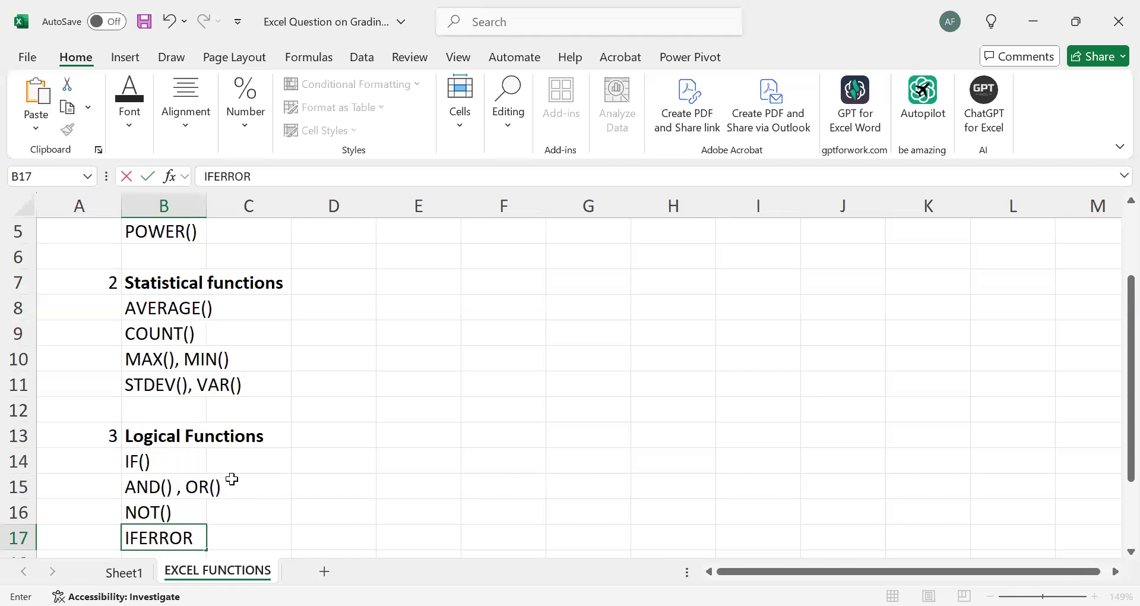
type("()")
key("Return")
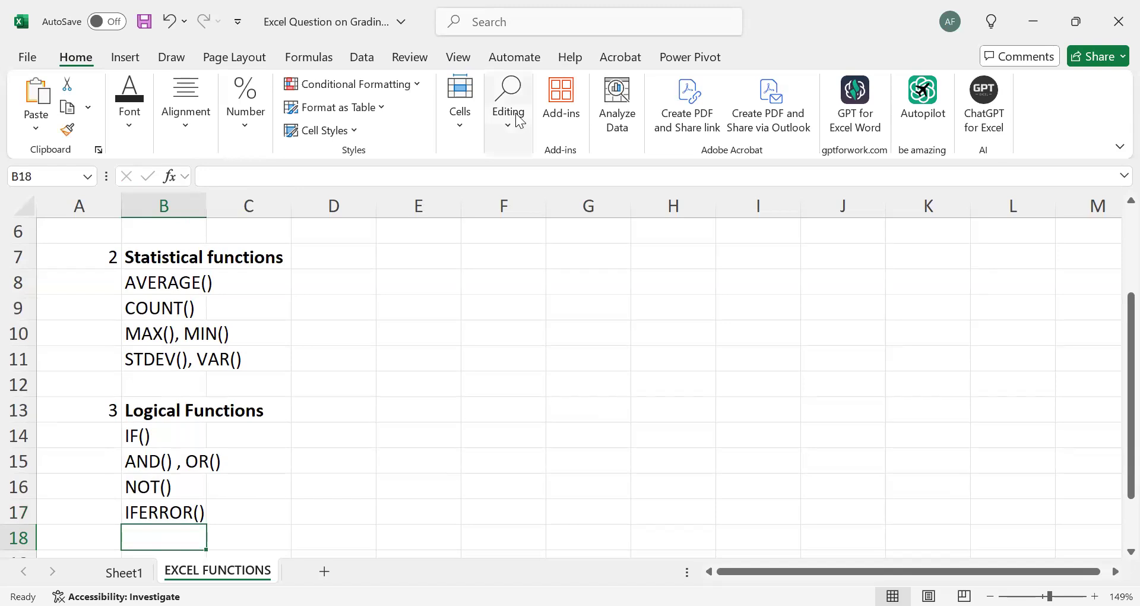
left_click_drag(113, 408, 318, 503)
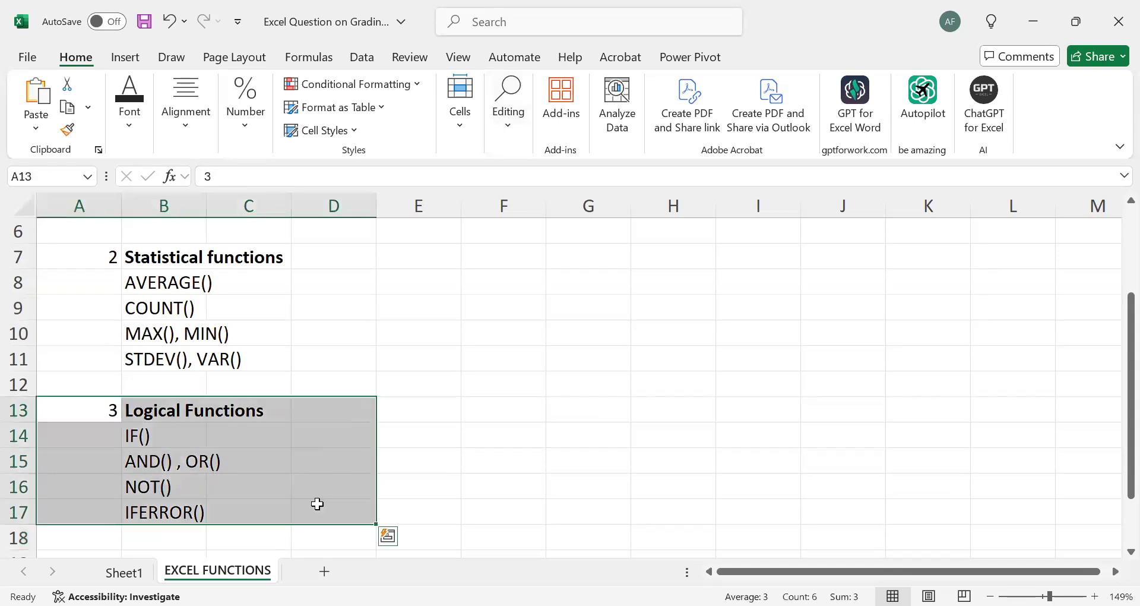
left_click(491, 394)
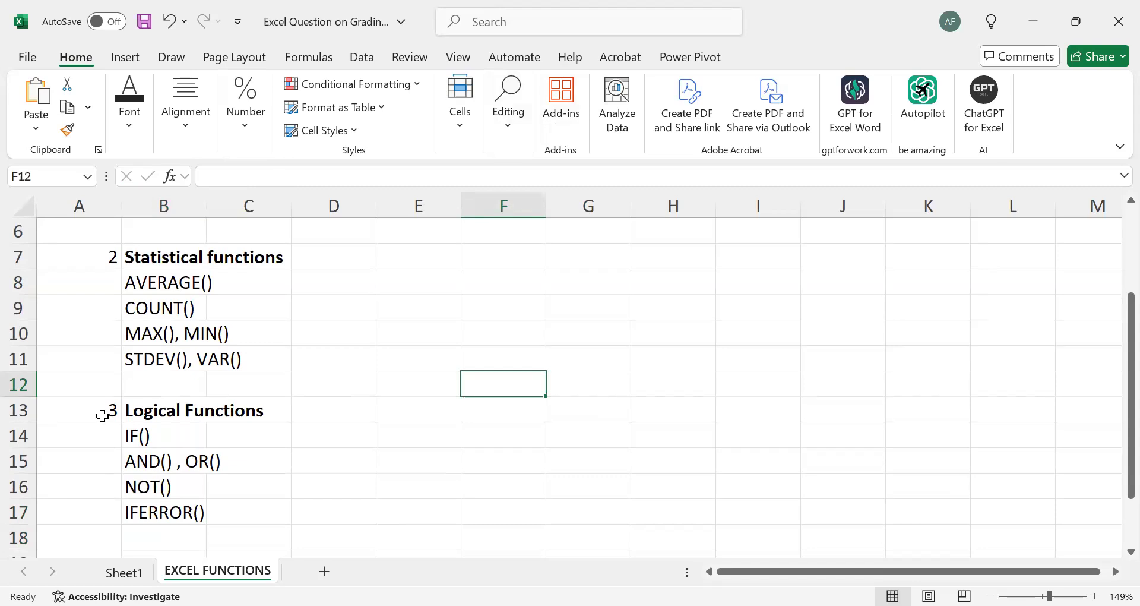
left_click_drag(94, 402, 292, 502)
left_click_drag(104, 257, 254, 322)
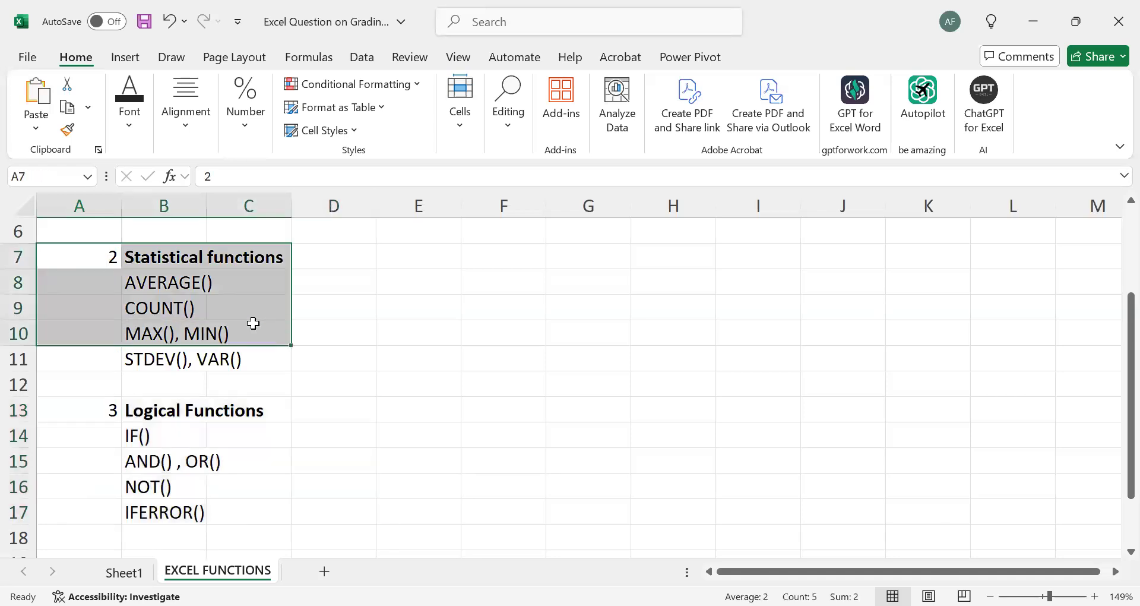
left_click(353, 425)
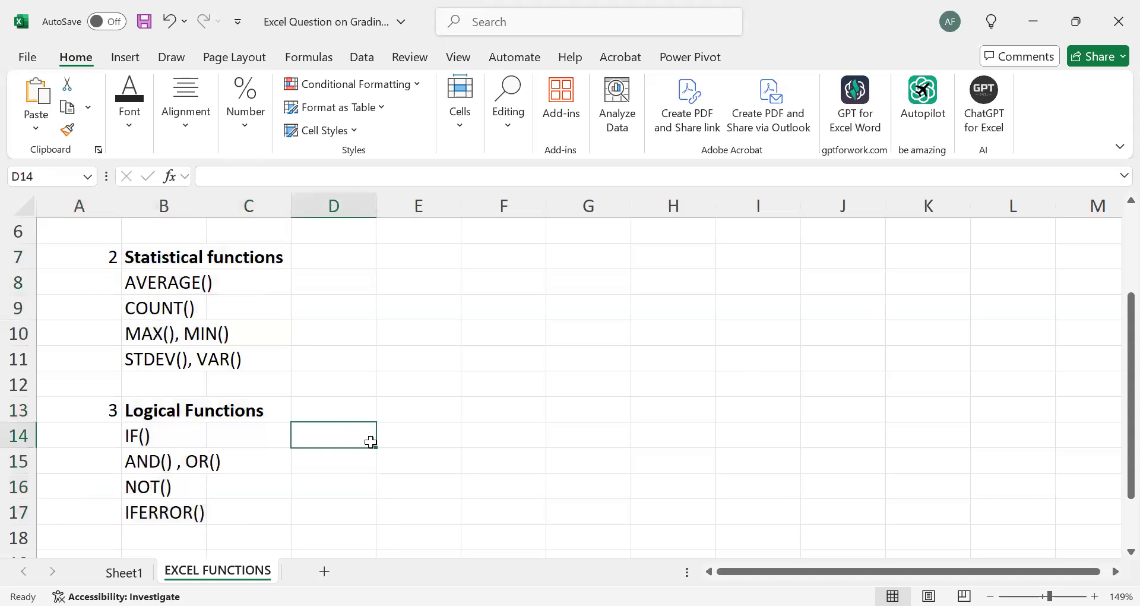
left_click(639, 6)
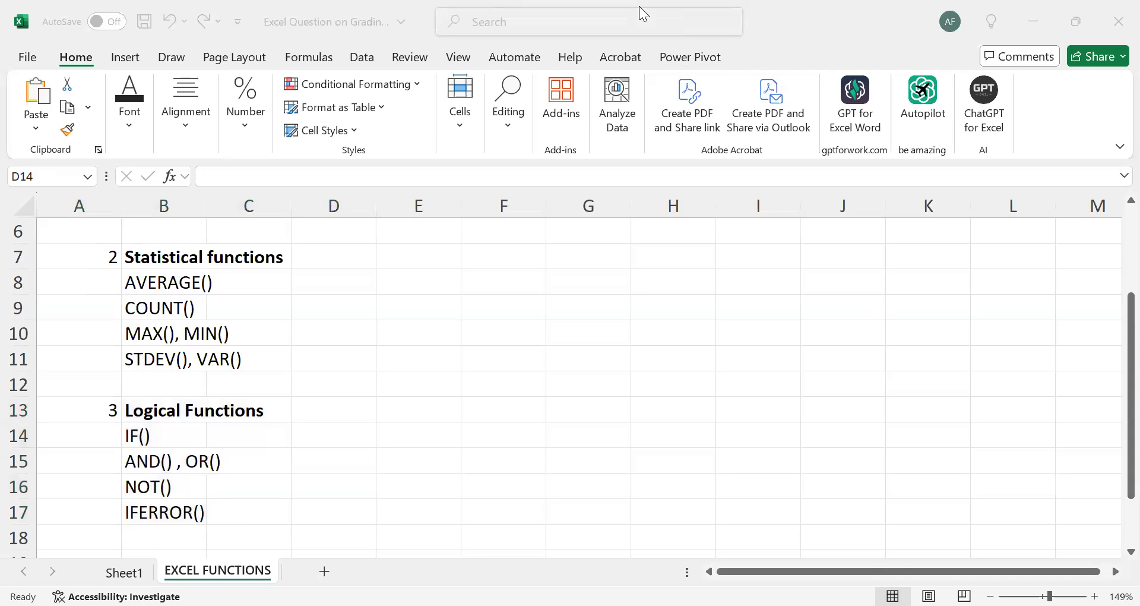
left_click(281, 434)
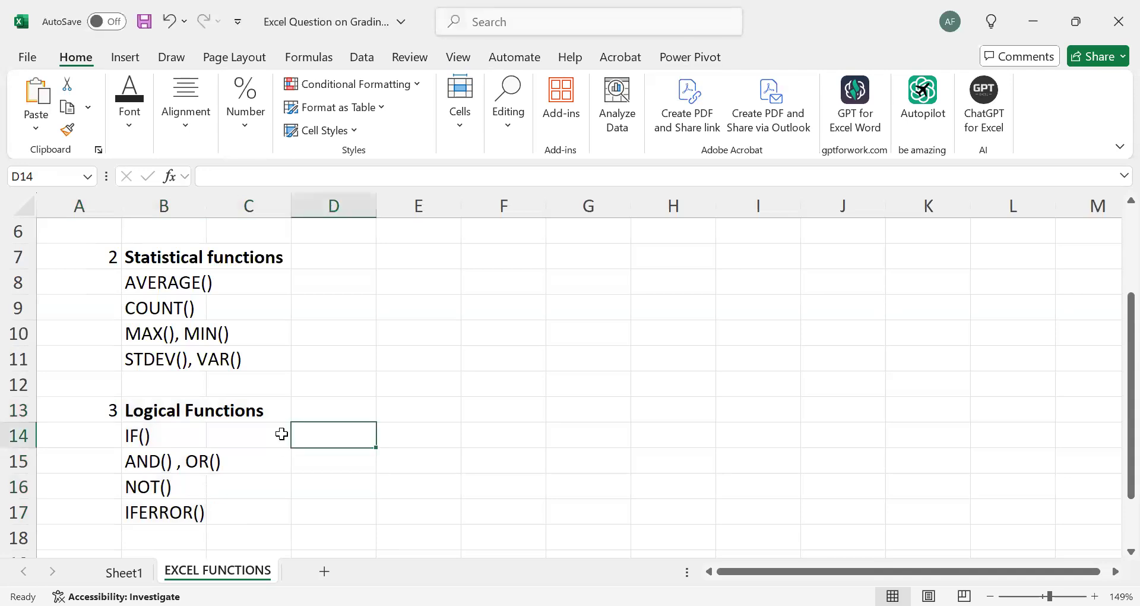
Step: Add the fourth category heading in row 19: number 4 in A19 and "Lookup and Reference Functions" in bold in B19
scroll(178, 509, "down", 2)
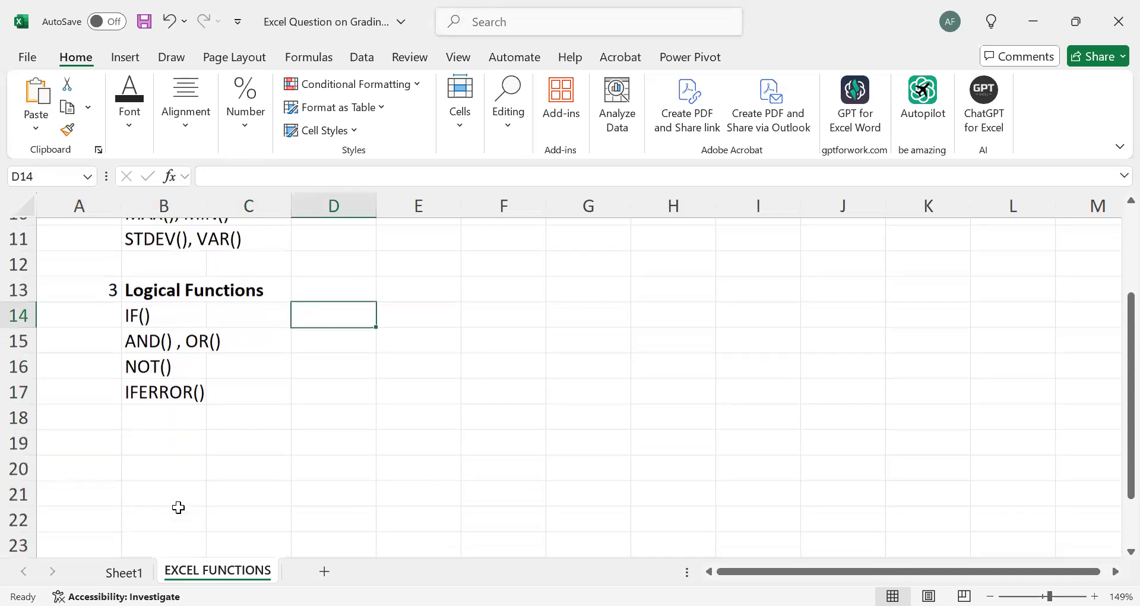
left_click(101, 428)
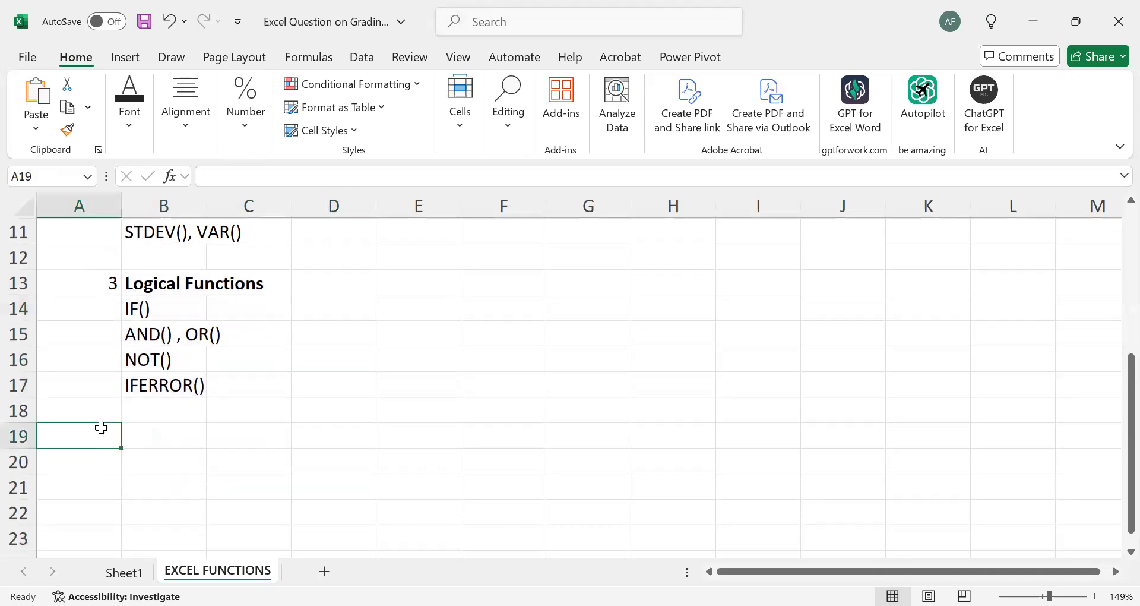
type("4")
key("Tab")
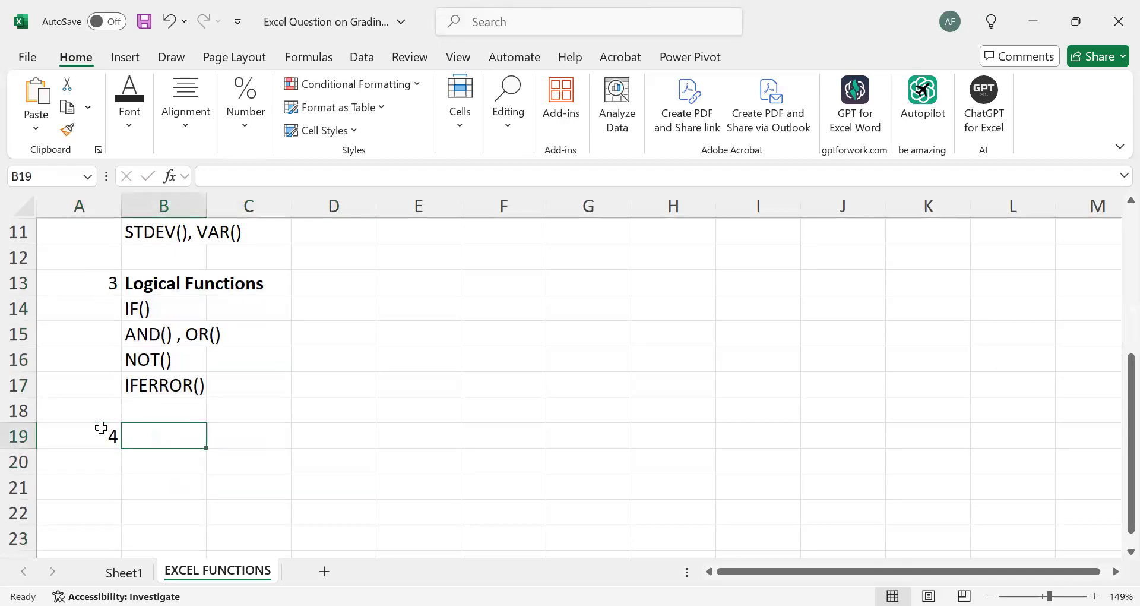
type("Lookup ")
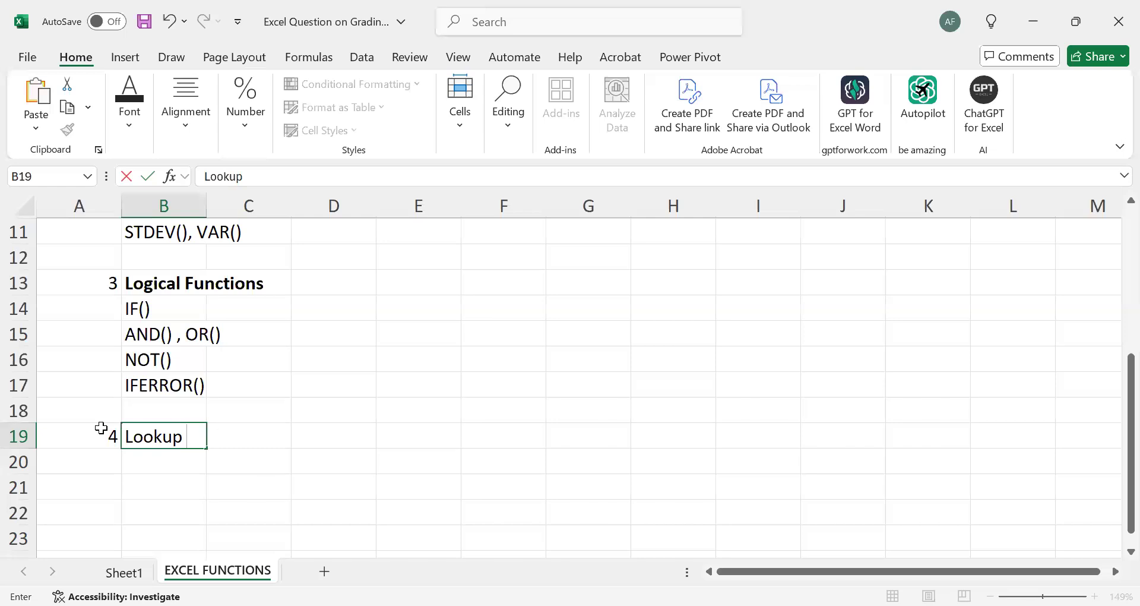
type("and Refe")
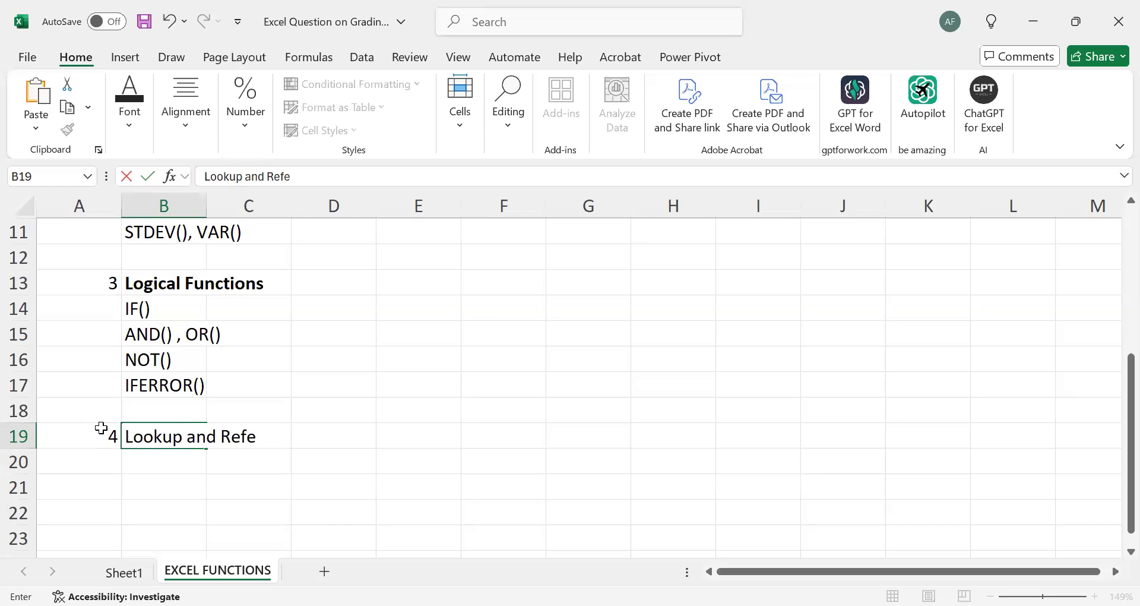
type("rence Functions")
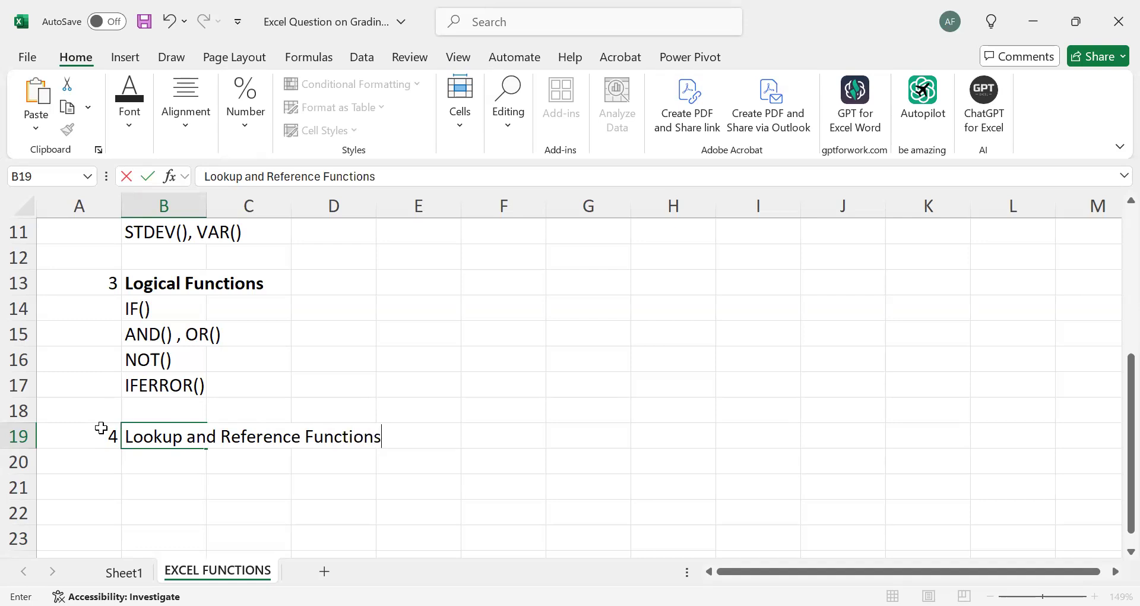
key("Return")
key("Up")
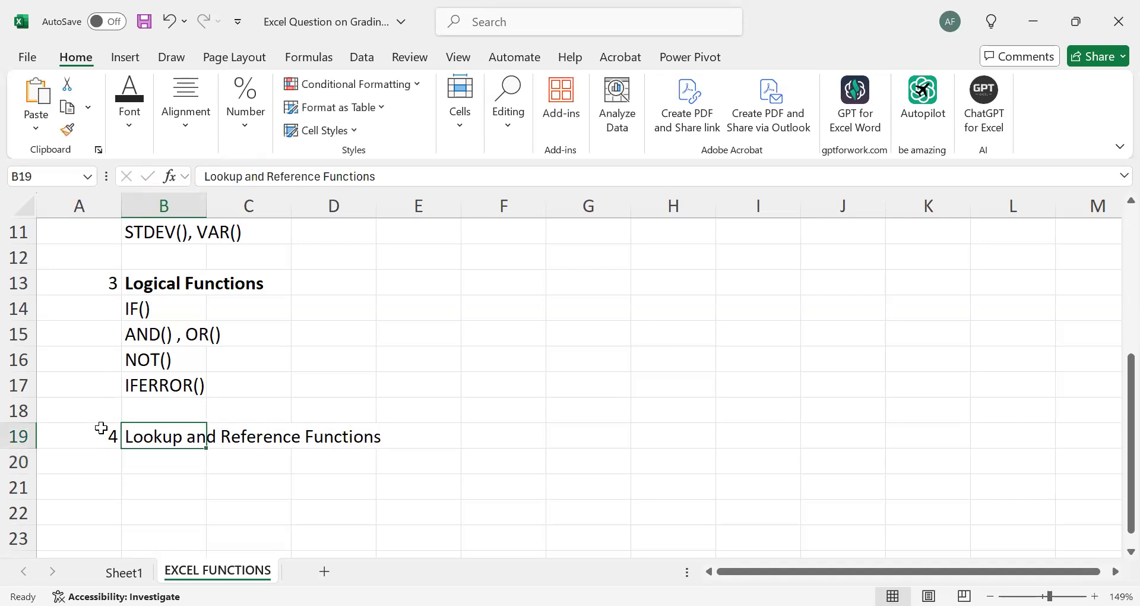
key("ctrl+b")
Step: Enter the description "Search & retrieve data" in B20 under the Lookup and Reference Functions heading
left_click(154, 478)
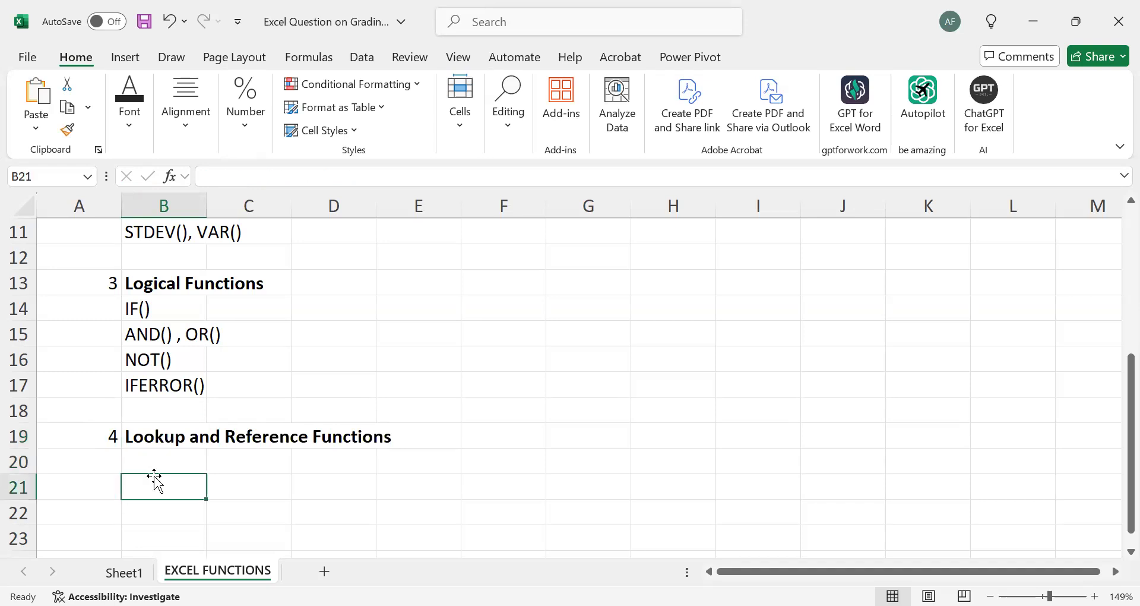
key("Up")
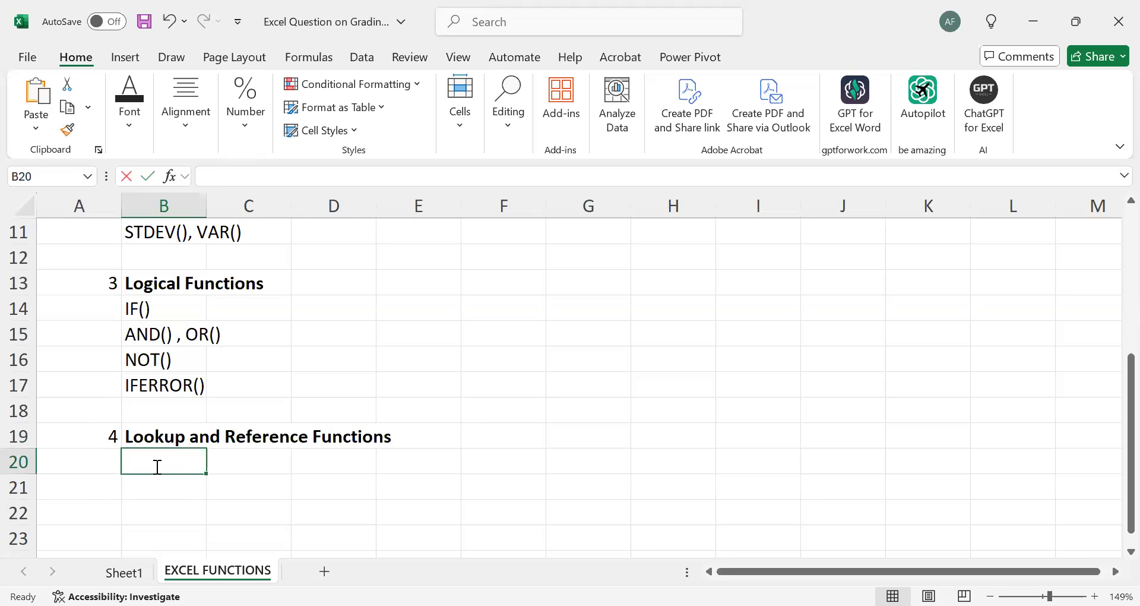
type("Search ")
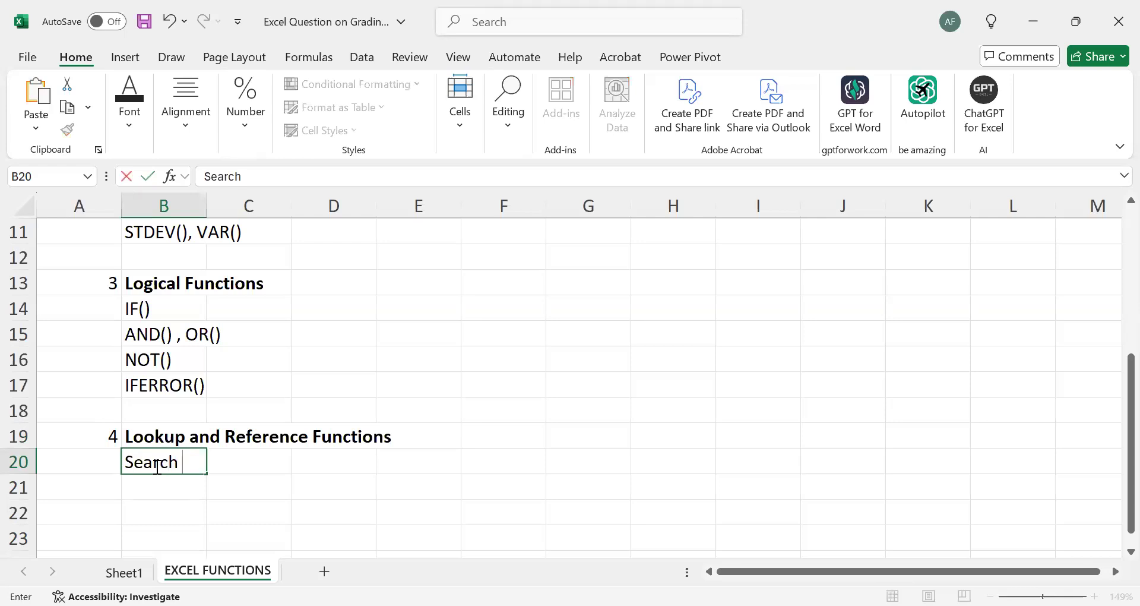
type("& retri")
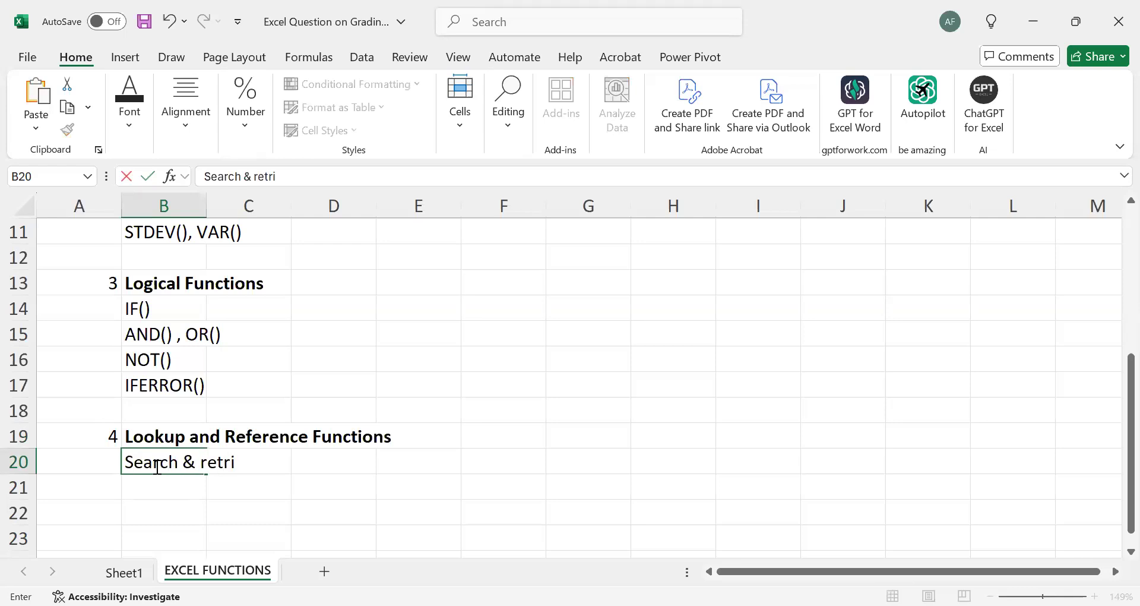
type("eve data")
key("Return")
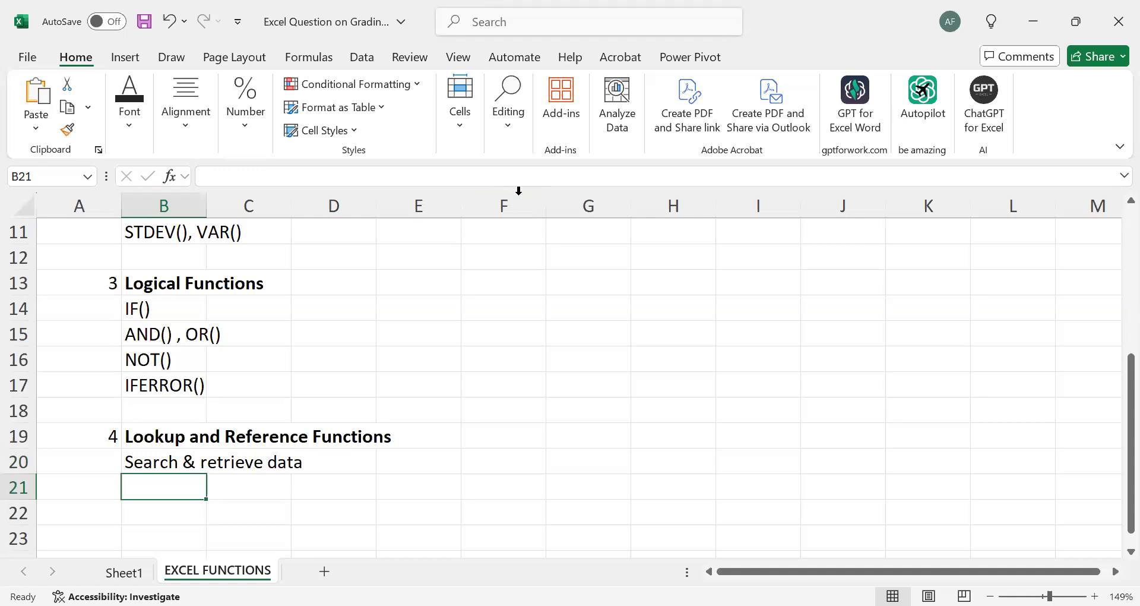
key("alt+Tab")
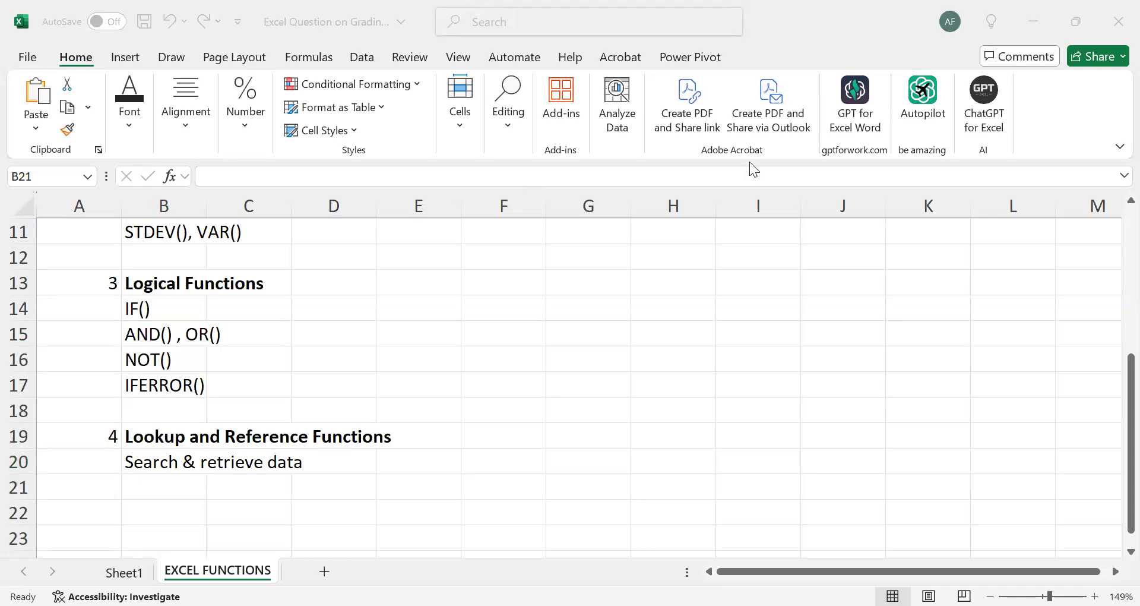
left_click(305, 397)
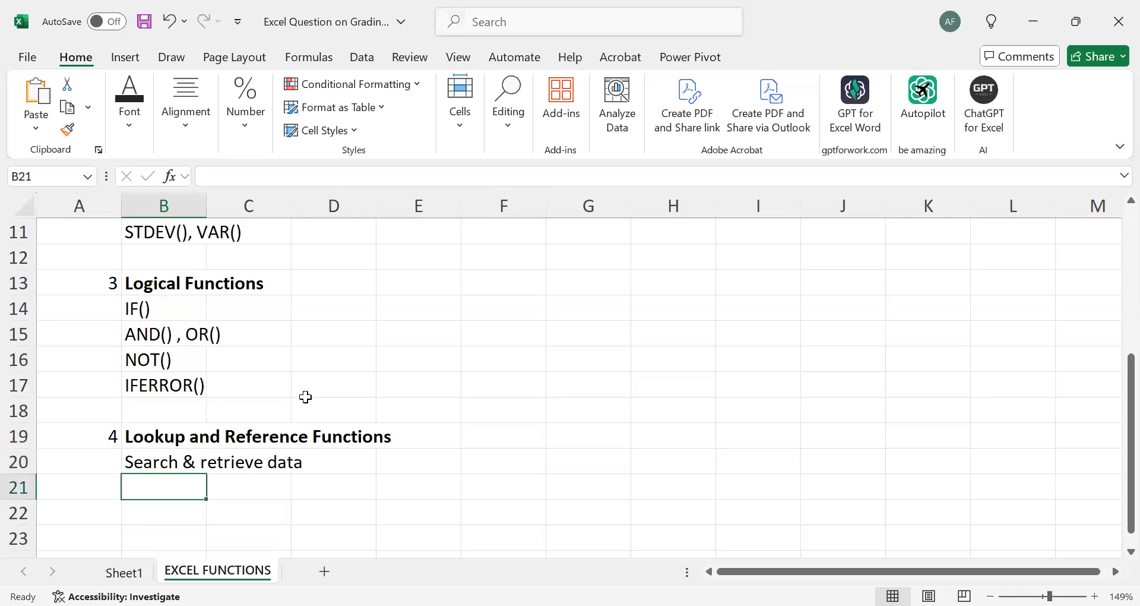
left_click(447, 459)
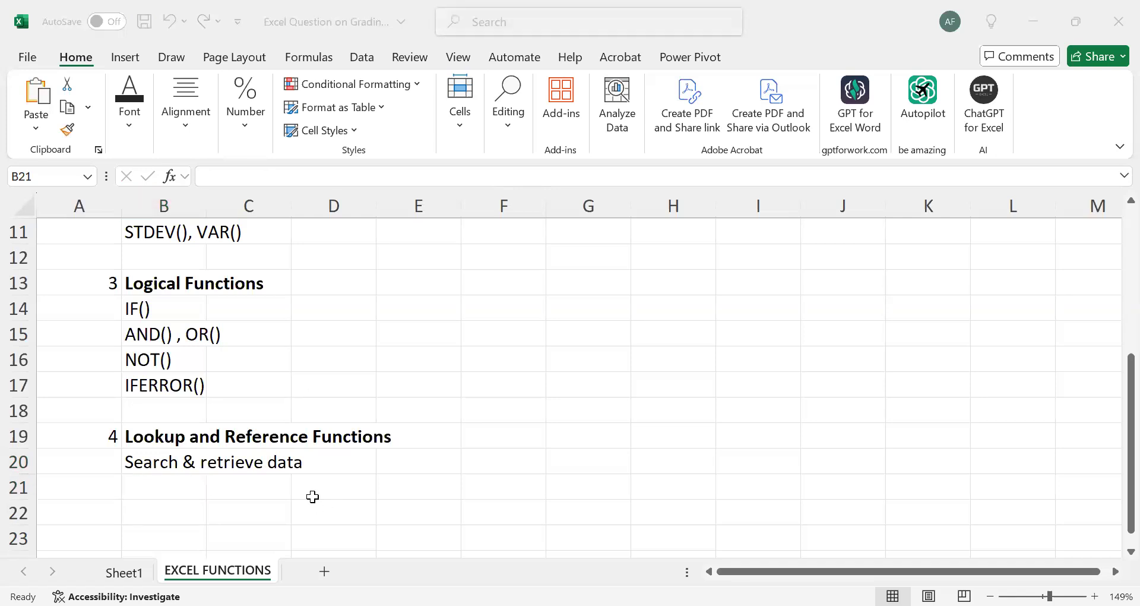
left_click(312, 496)
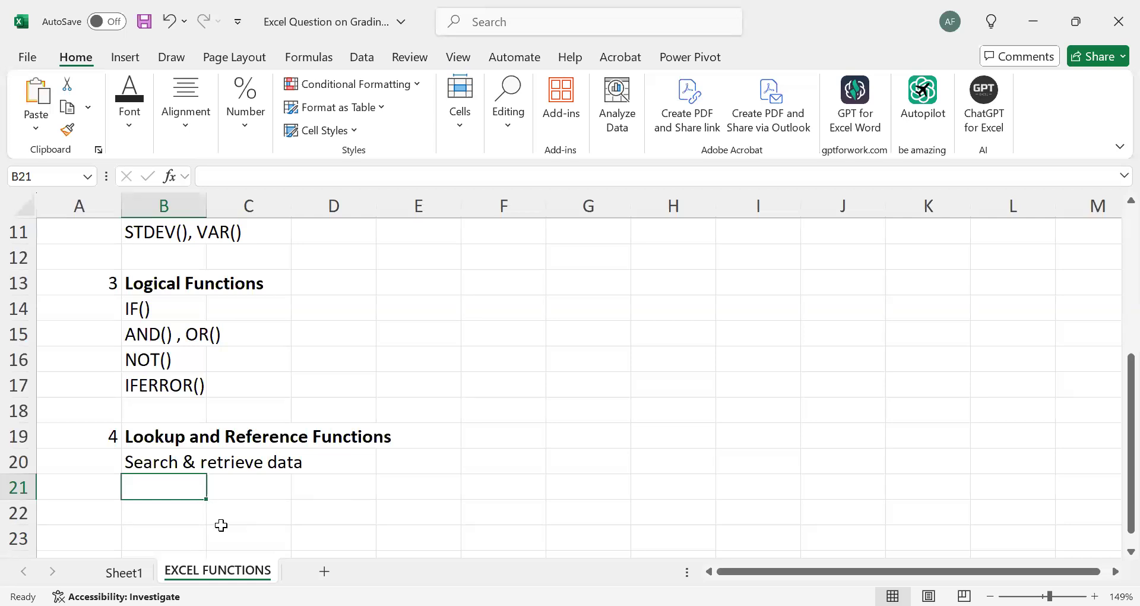
Step: List "VLOOKUP(), HLOOKUP" in B21, below the "Search & retrieve data" description
type("VLOOK")
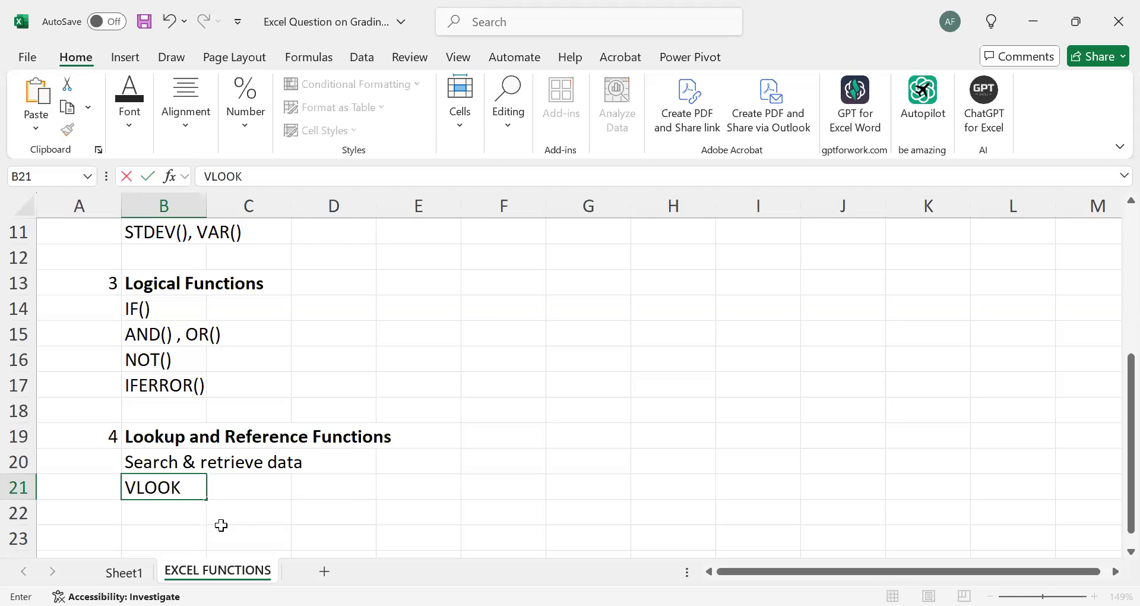
type("UP(), HLOO")
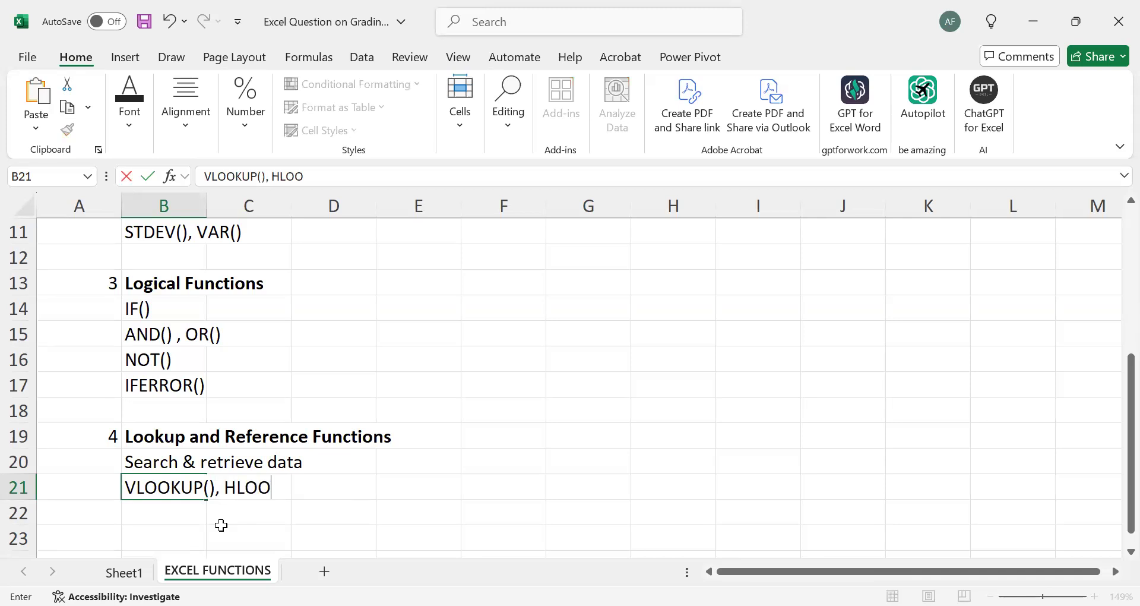
type("KUP")
key("Return")
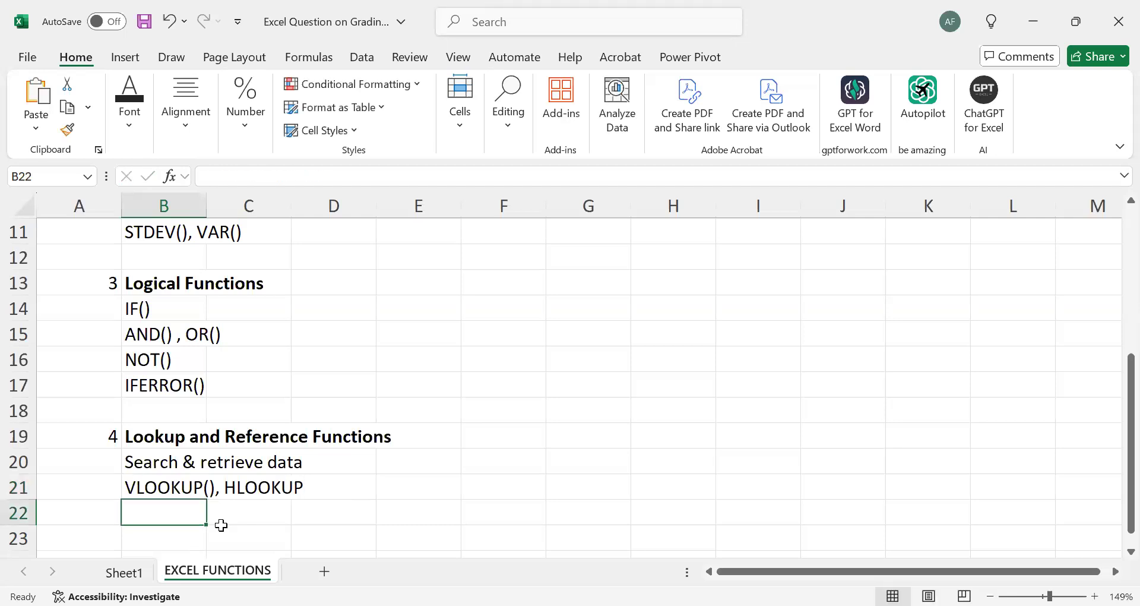
Step: Extend the B21 entry to read "VLOOKUP(), HLOOKUP(), XLOOKUP"
left_click(171, 492)
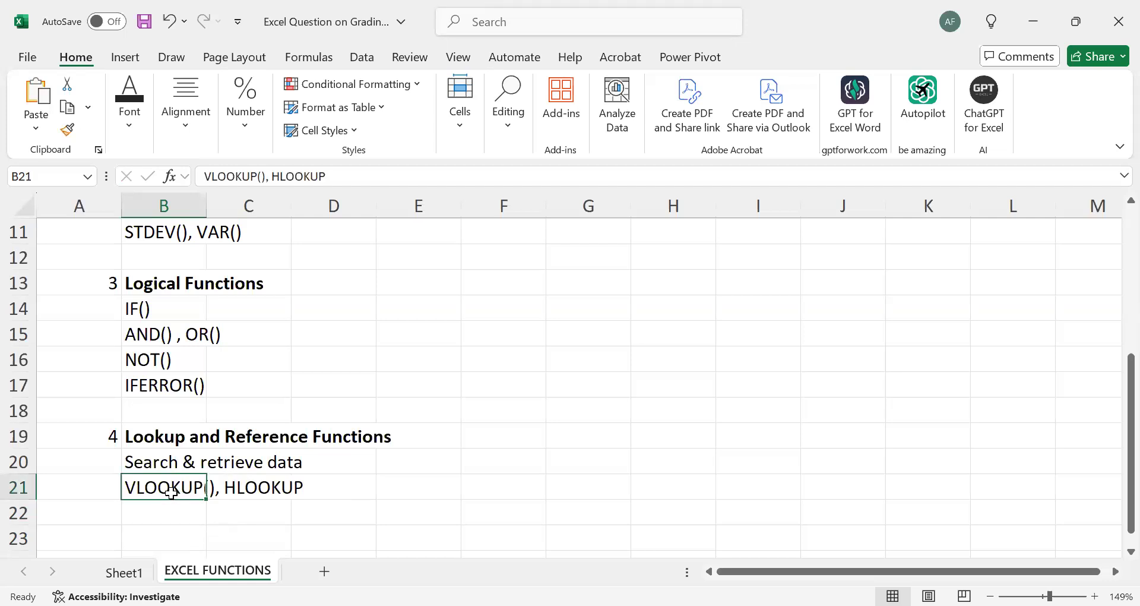
left_click(339, 170)
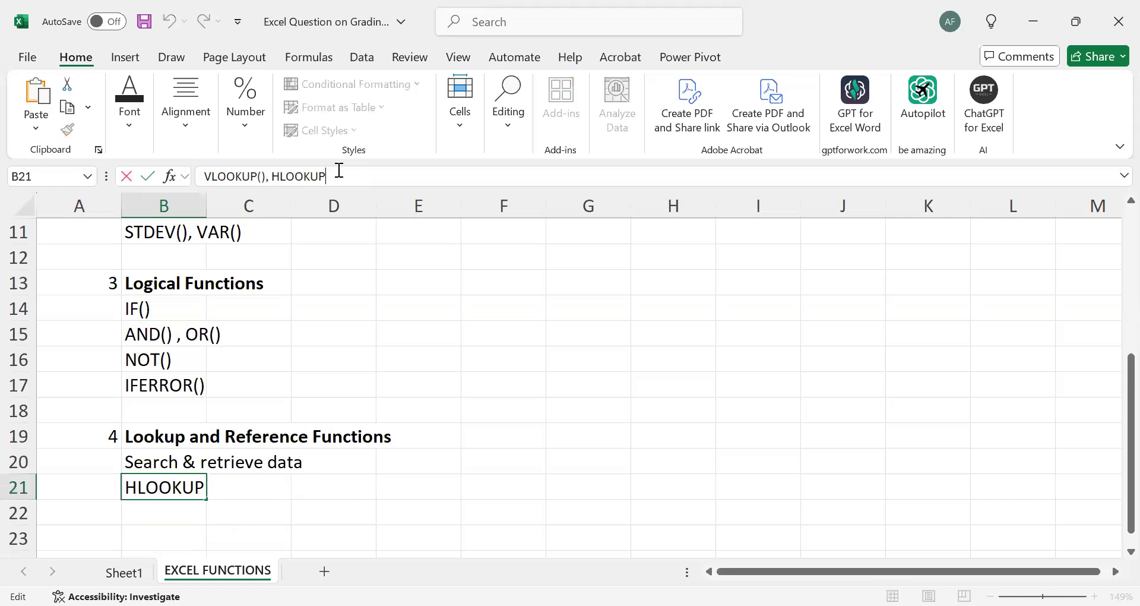
type("()")
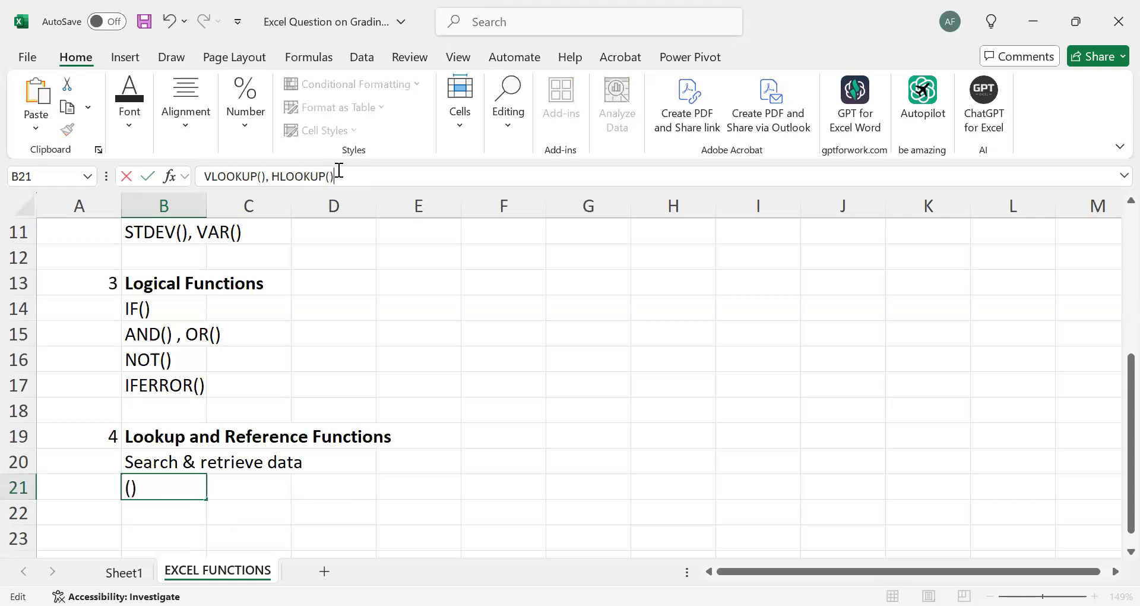
type(", XLOOKUP")
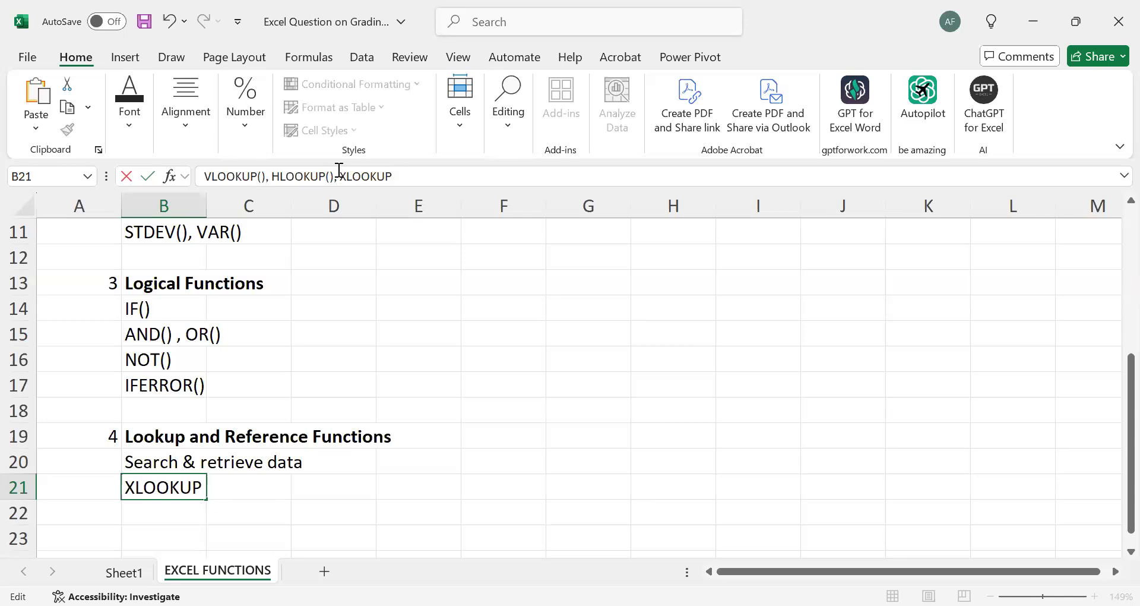
key("Return")
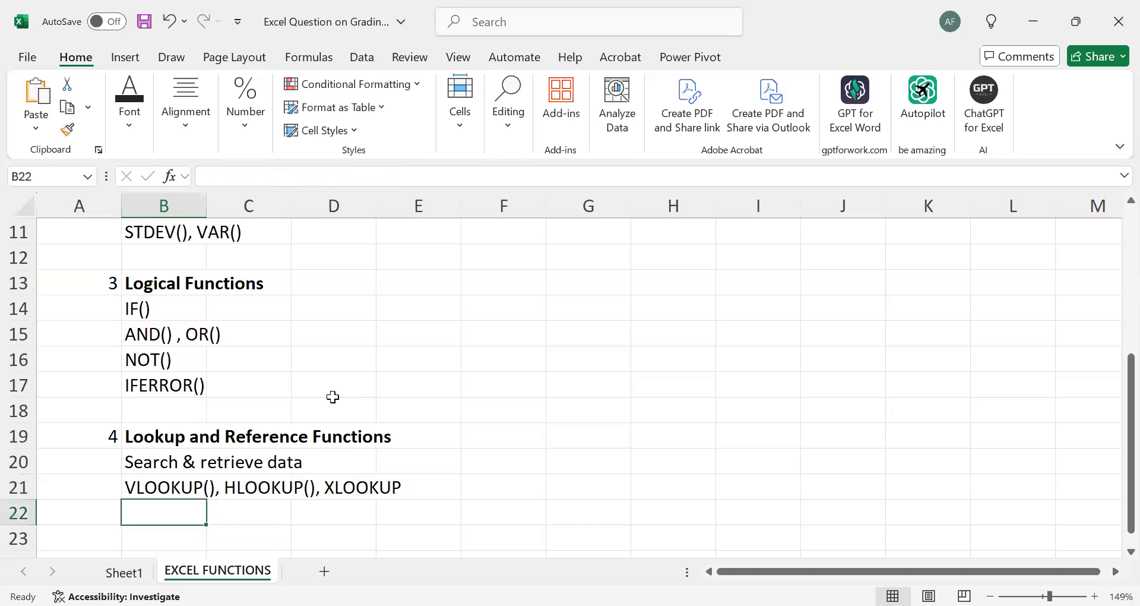
Step: List INDEX() in B22 and MATCH() in B23, below the VLOOKUP entry
scroll(329, 467, "down", 1)
scroll(329, 468, "down", 1)
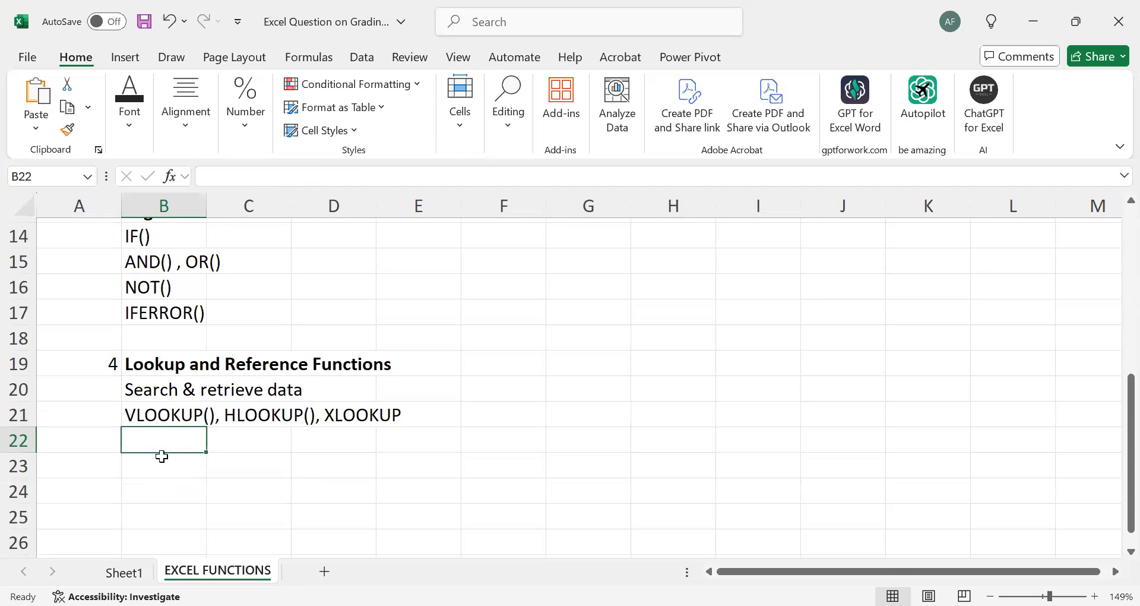
type("INDEZ")
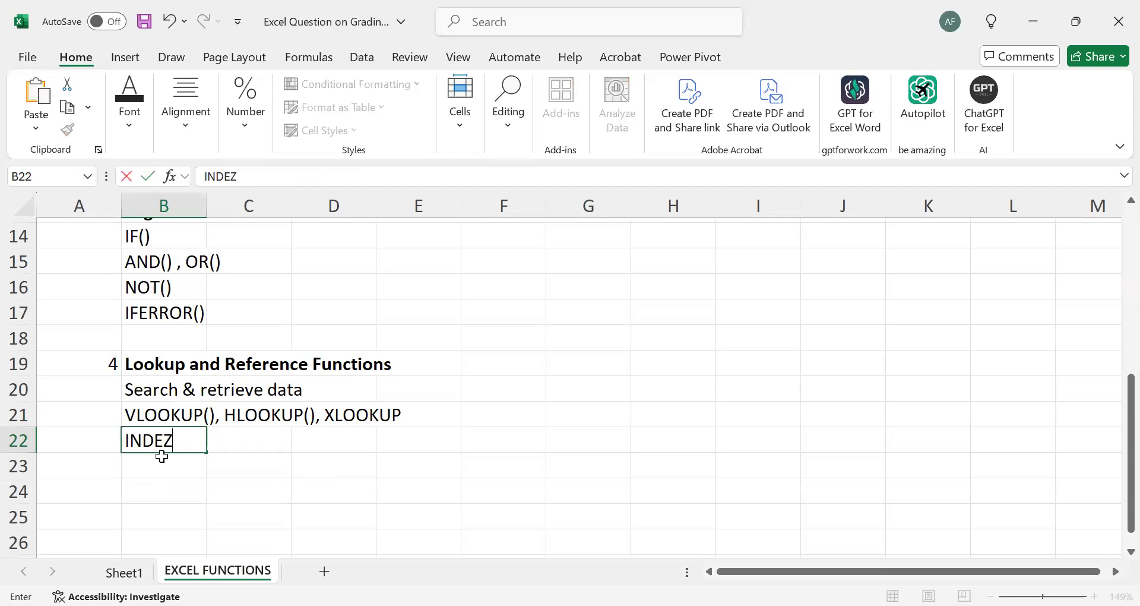
key("BackSpace")
type("X()")
key("Return")
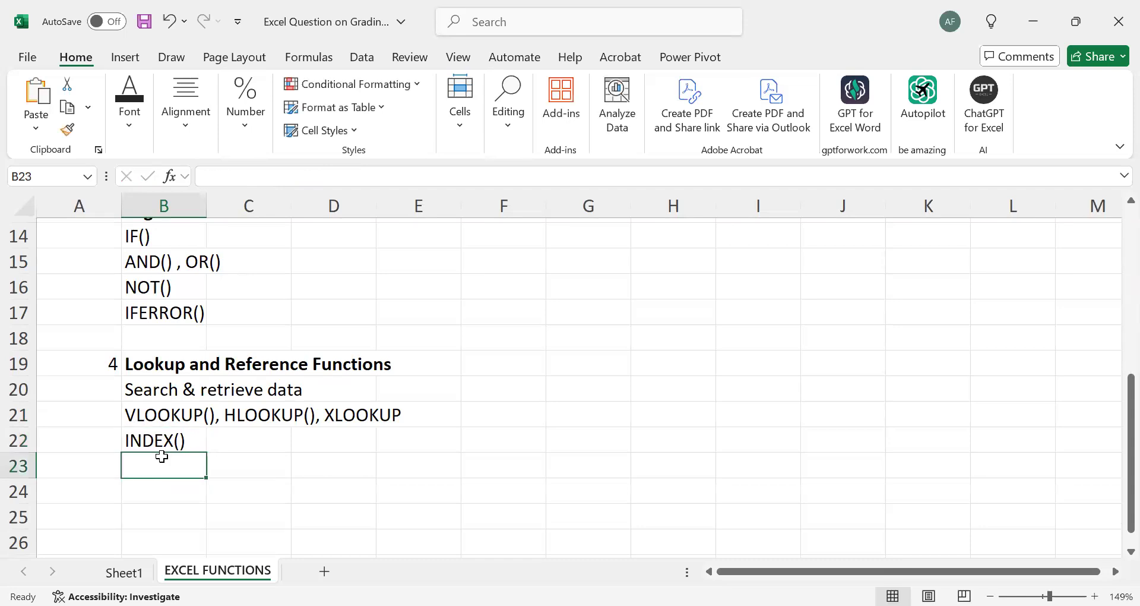
type("MATCH")
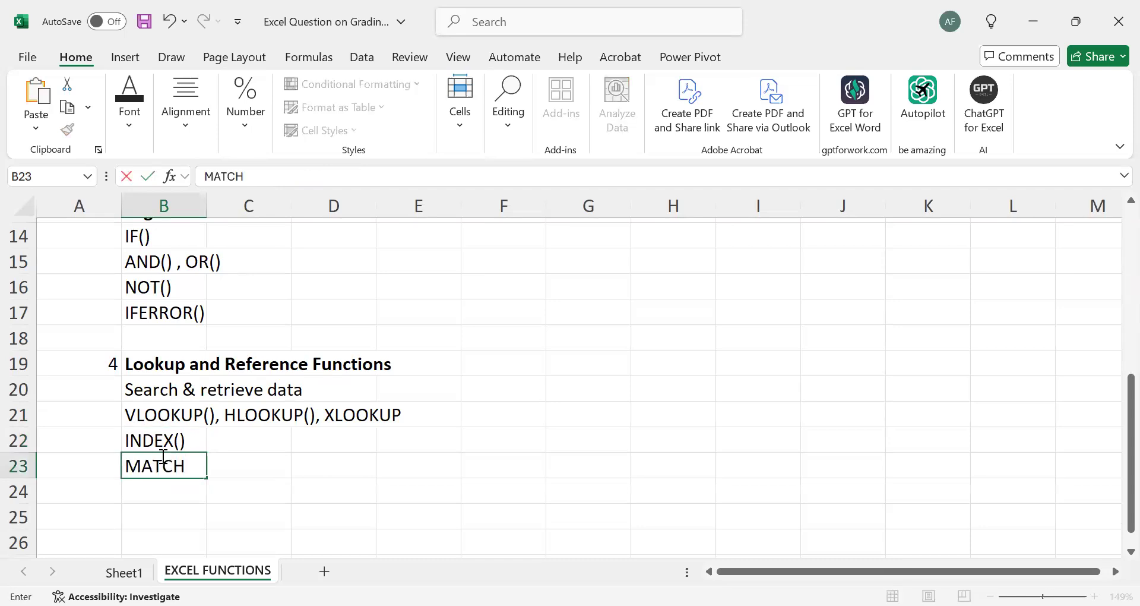
type("()")
key("Return")
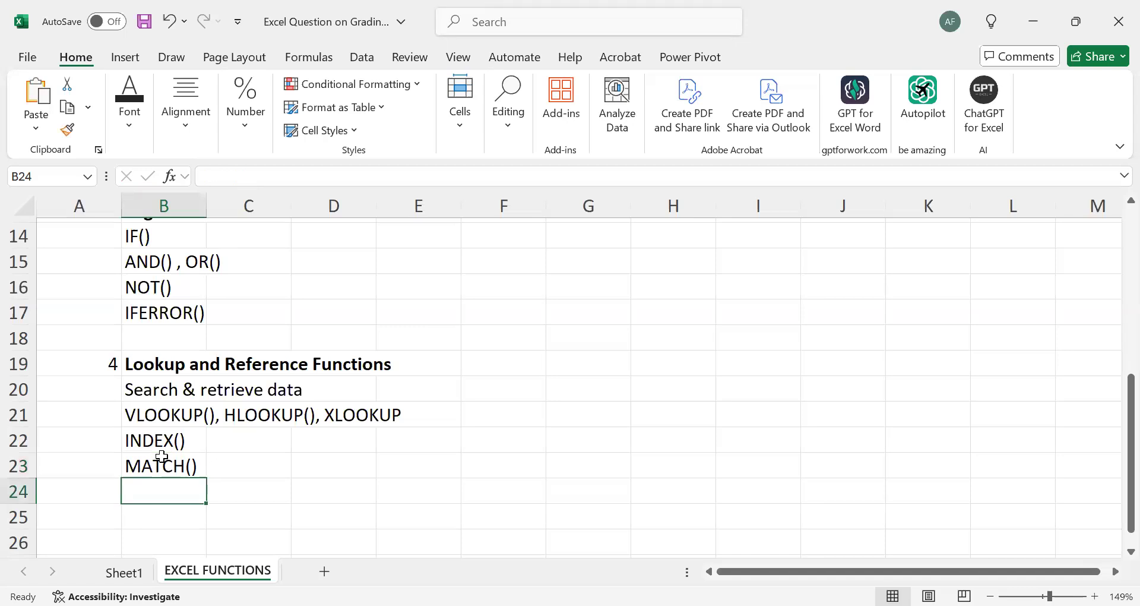
Step: List OFFSET() in B24, below the MATCH() entry
type("OF")
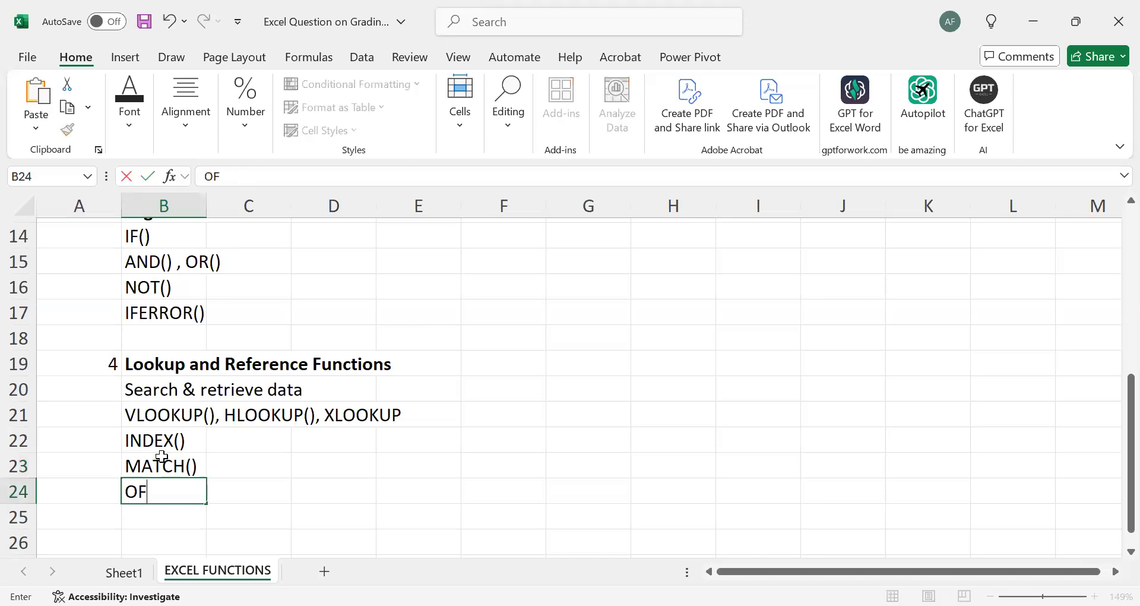
type("FSET()")
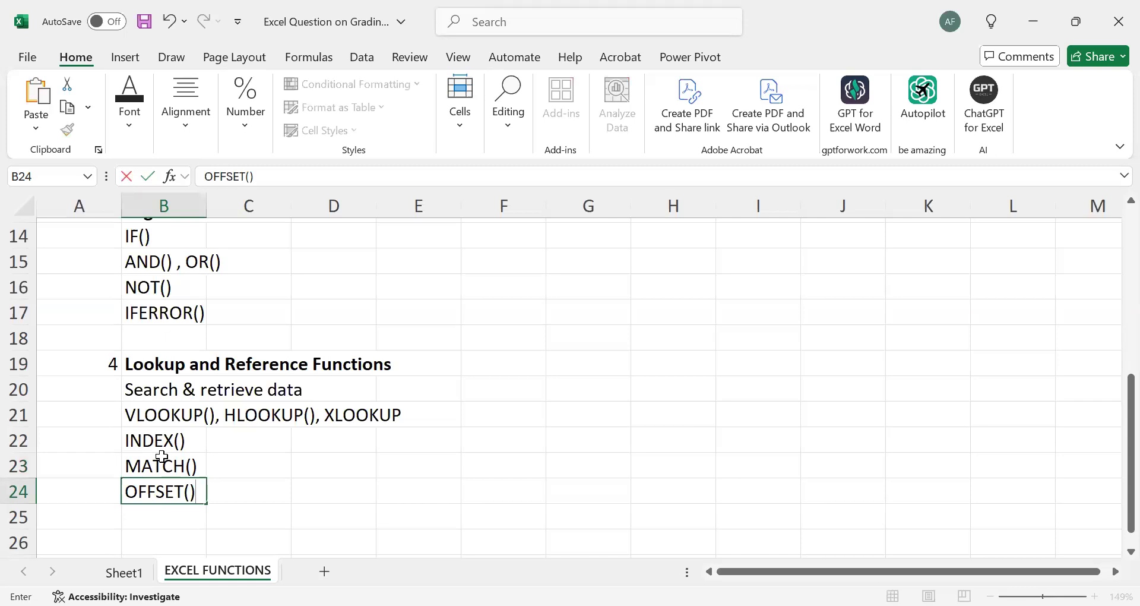
left_click(466, 412)
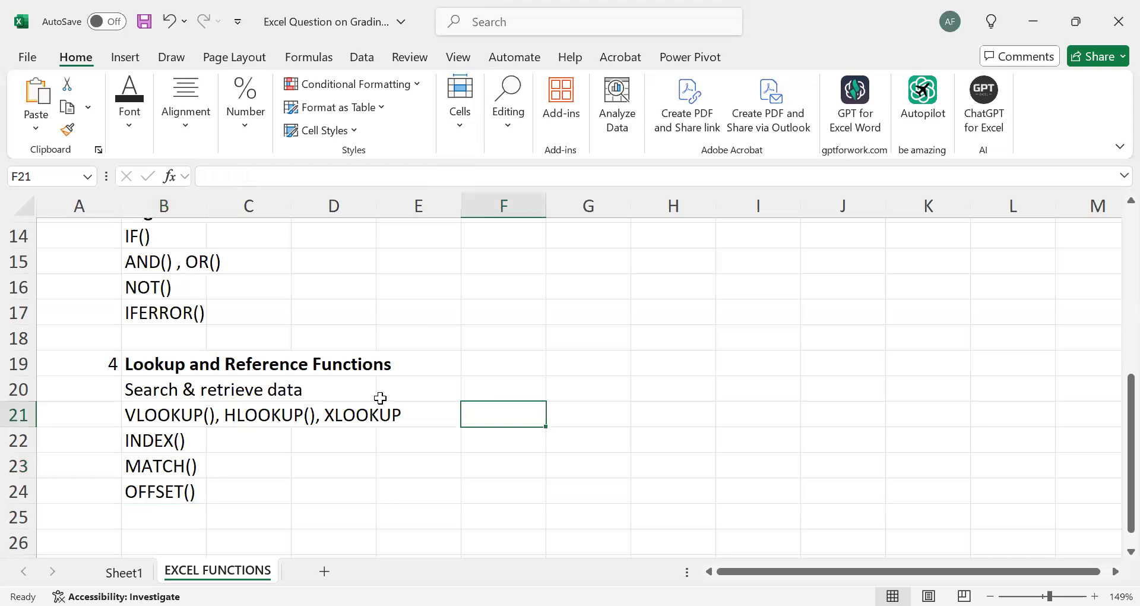
left_click(260, 393)
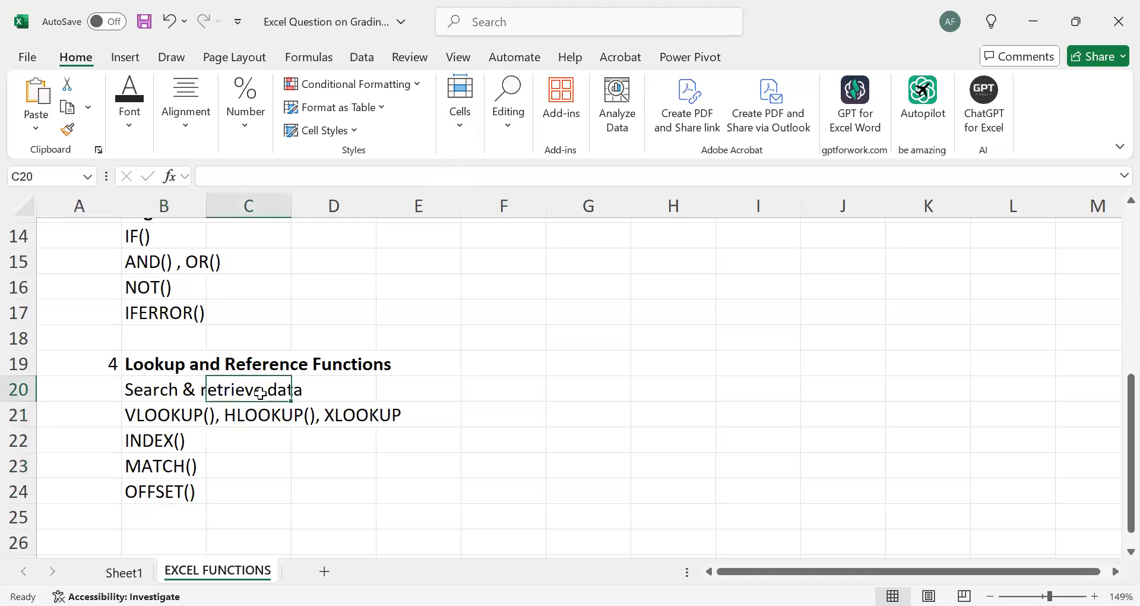
Step: Add category number 5 in A26 with the bold heading "Financial Functions" in B26
scroll(259, 393, "down", 1)
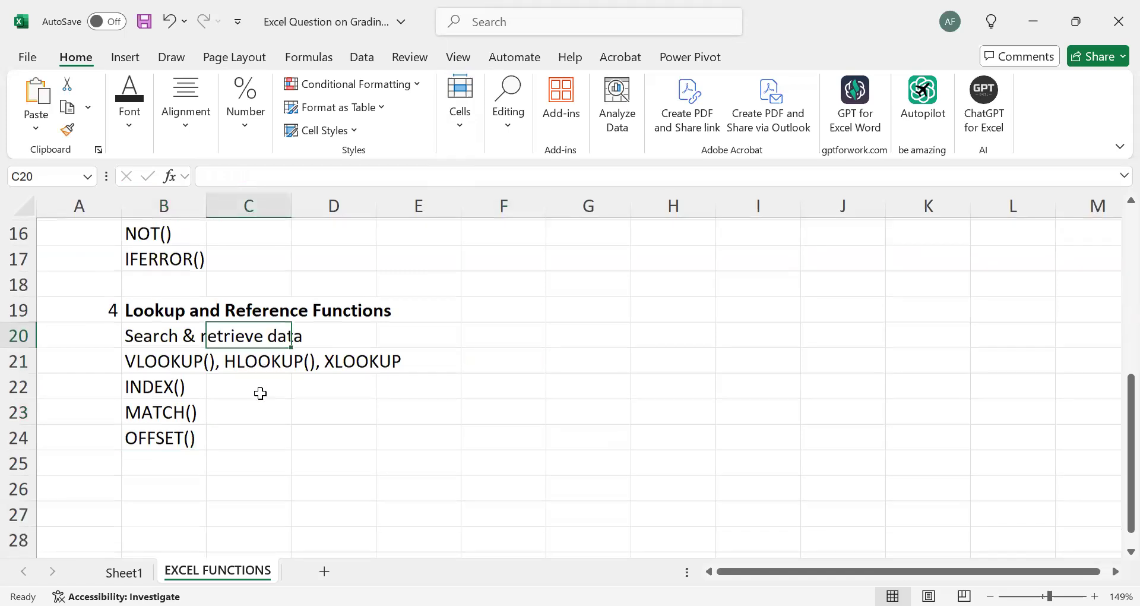
left_click(95, 490)
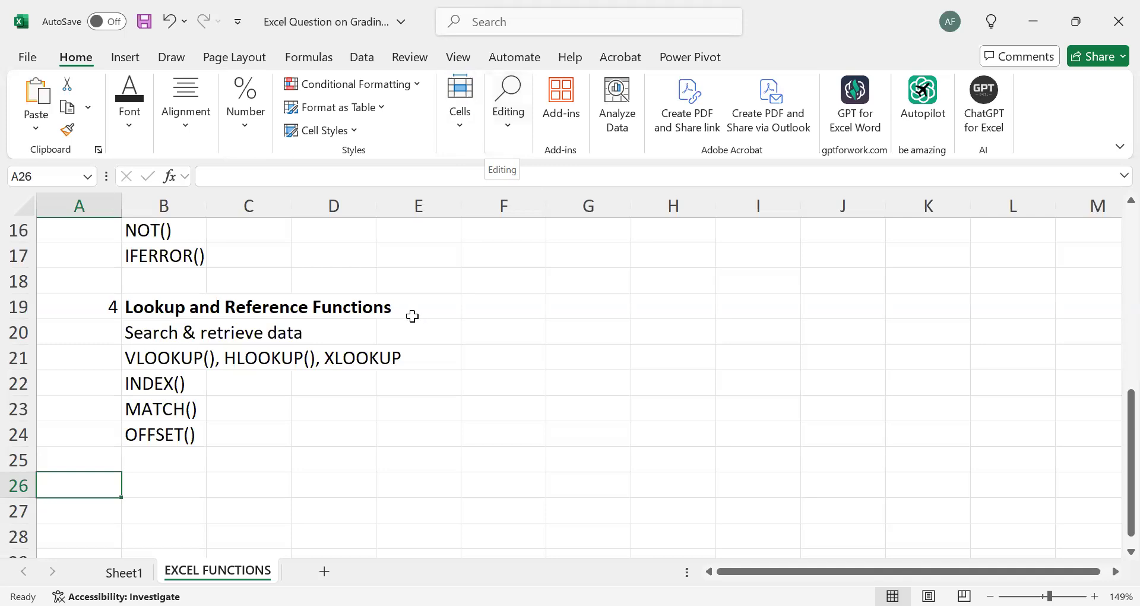
type("5")
key("Tab")
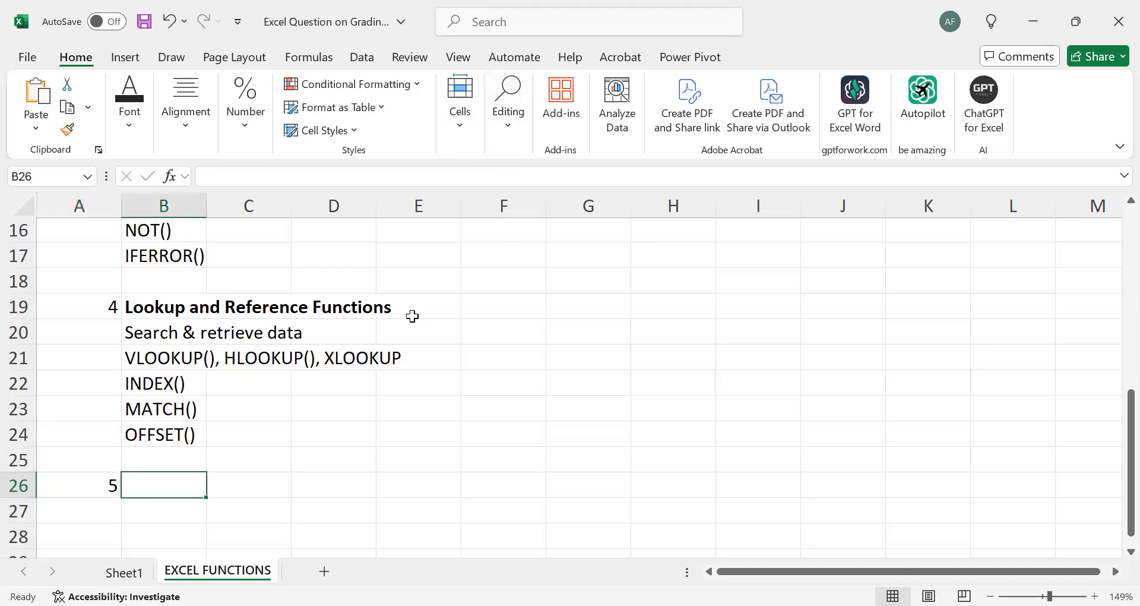
type("Fi")
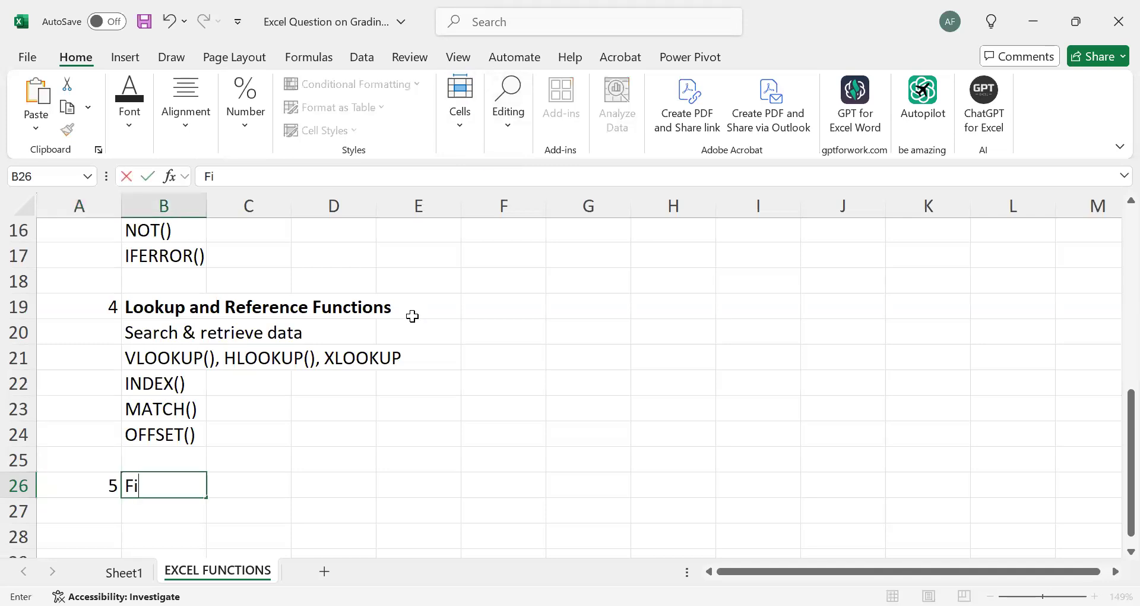
type("nancial")
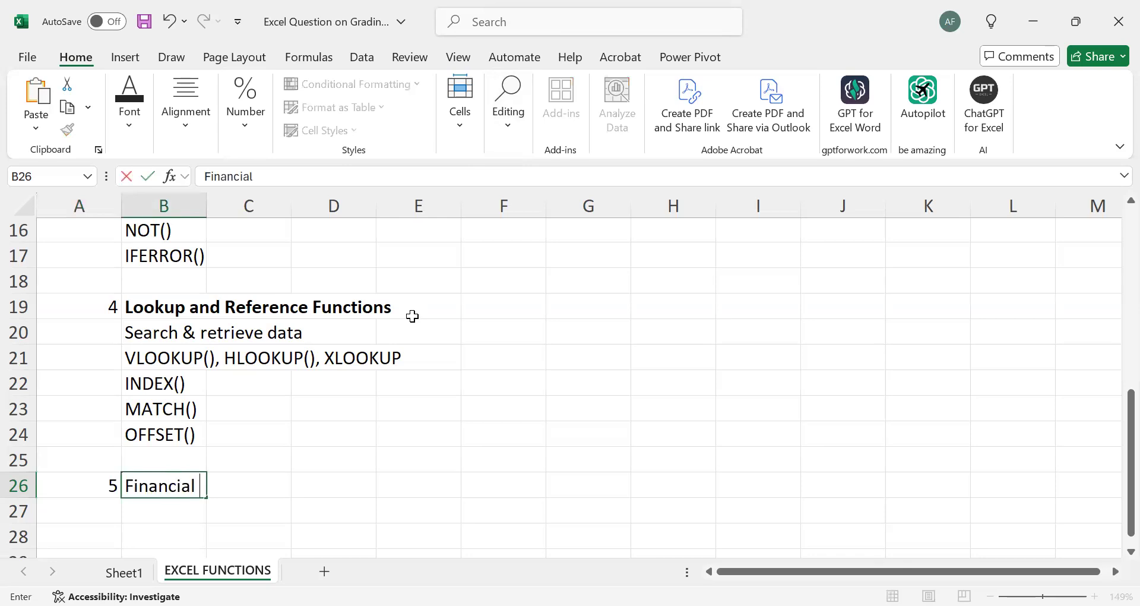
type(" Functions")
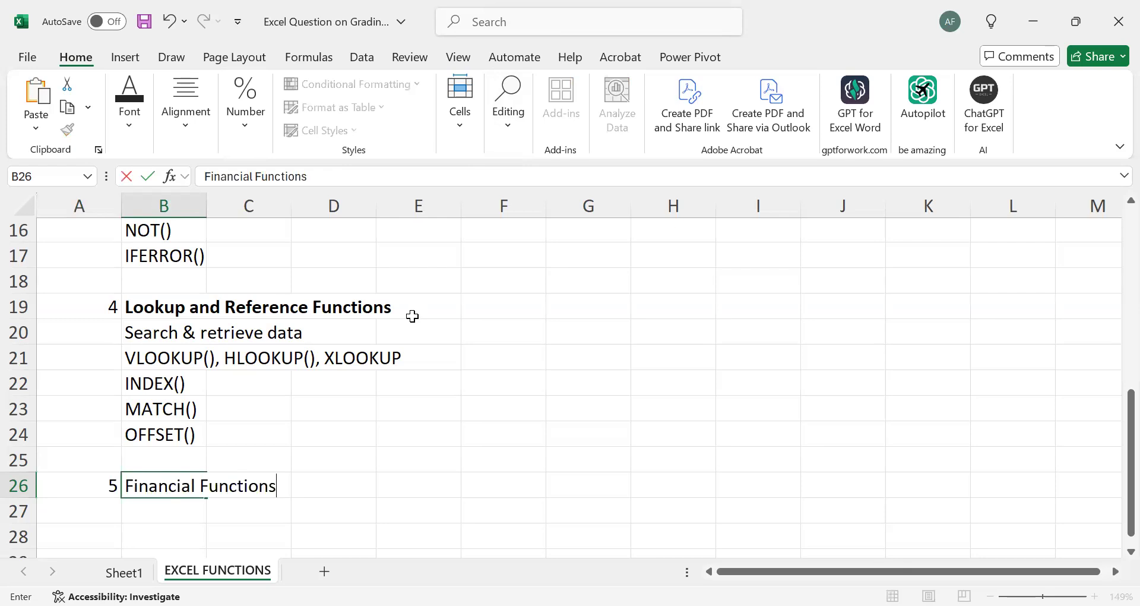
key("Return")
key("Up")
key("ctrl+b")
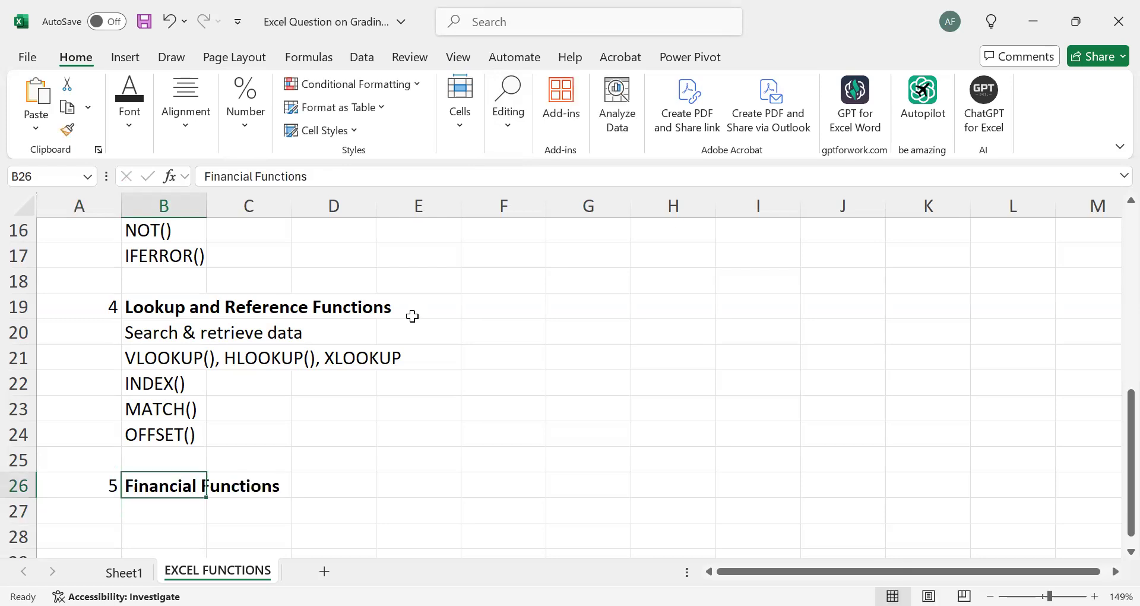
Step: List PMT(), NPV(), IRR() and FV() in B27 to B30 under the Financial Functions heading
key("Down")
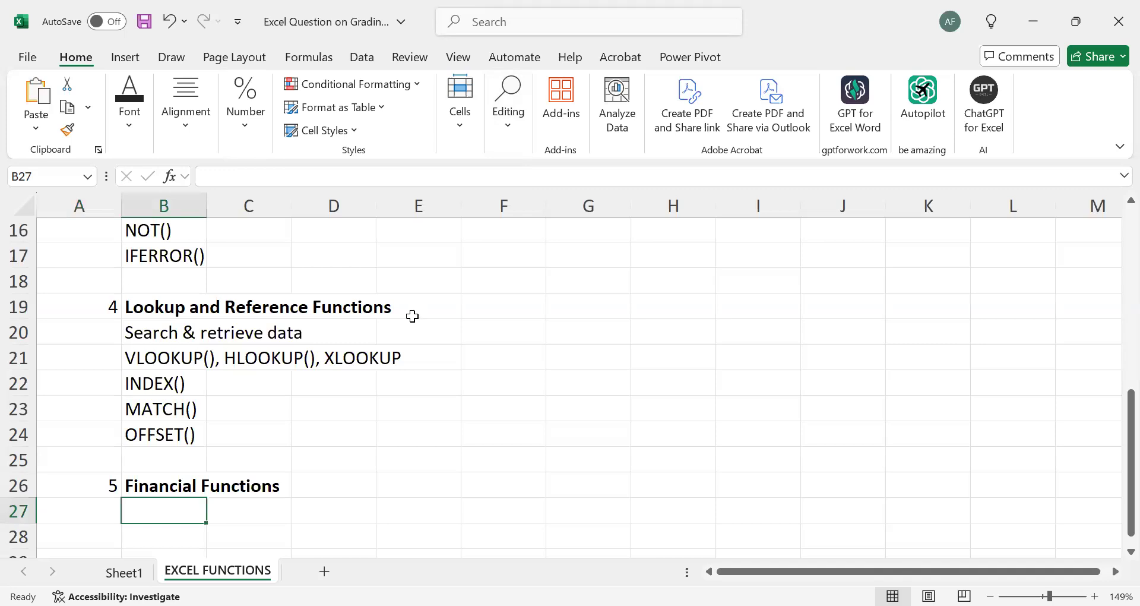
type("PMT")
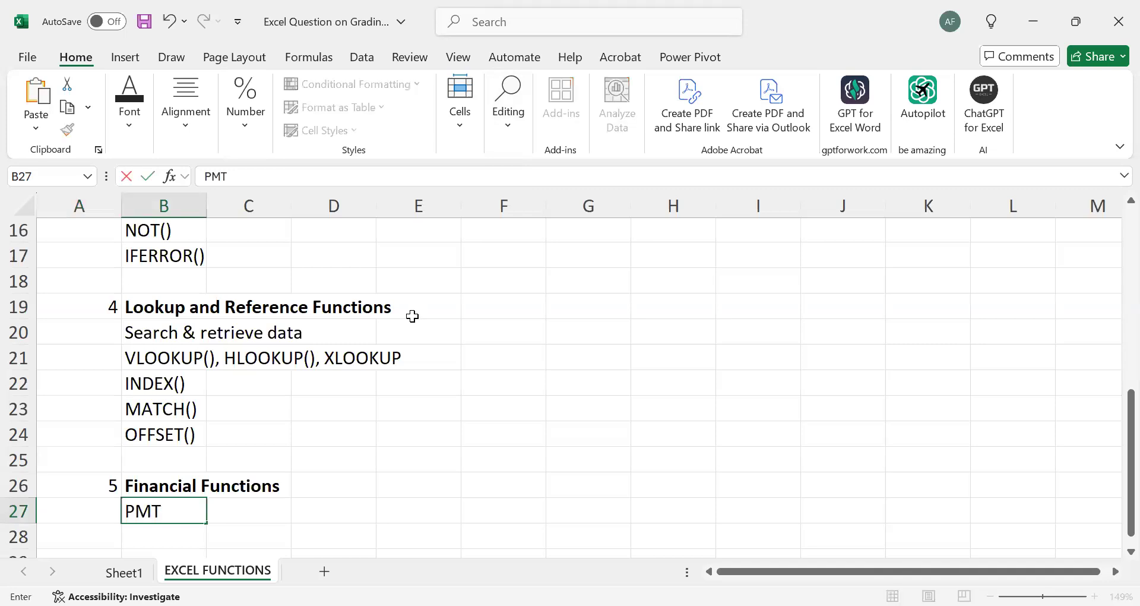
type("()")
key("Return")
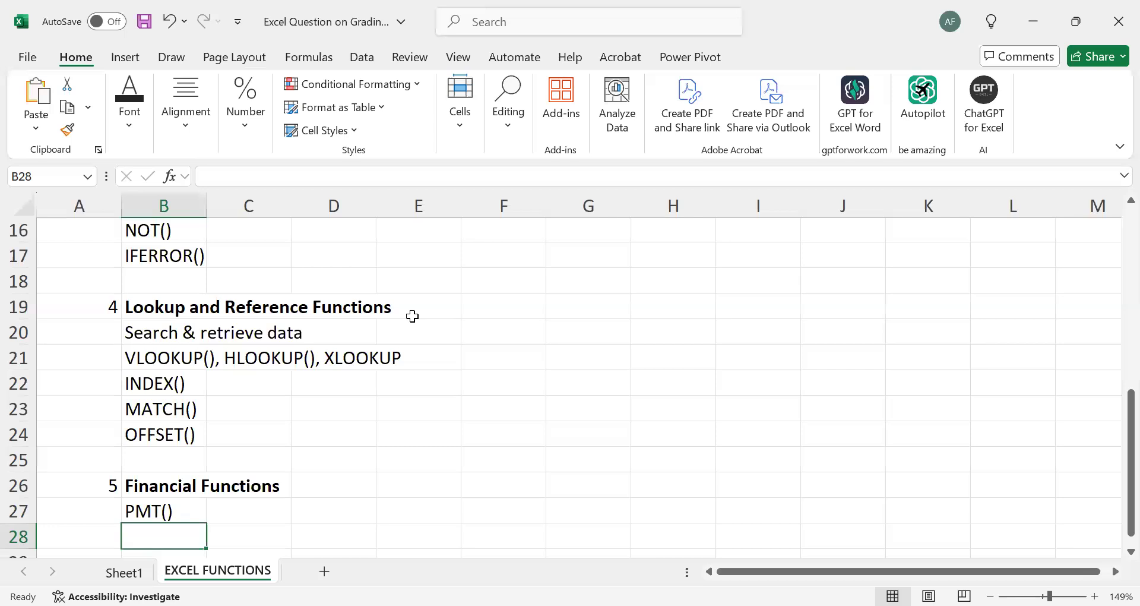
type("NPV()")
key("Return")
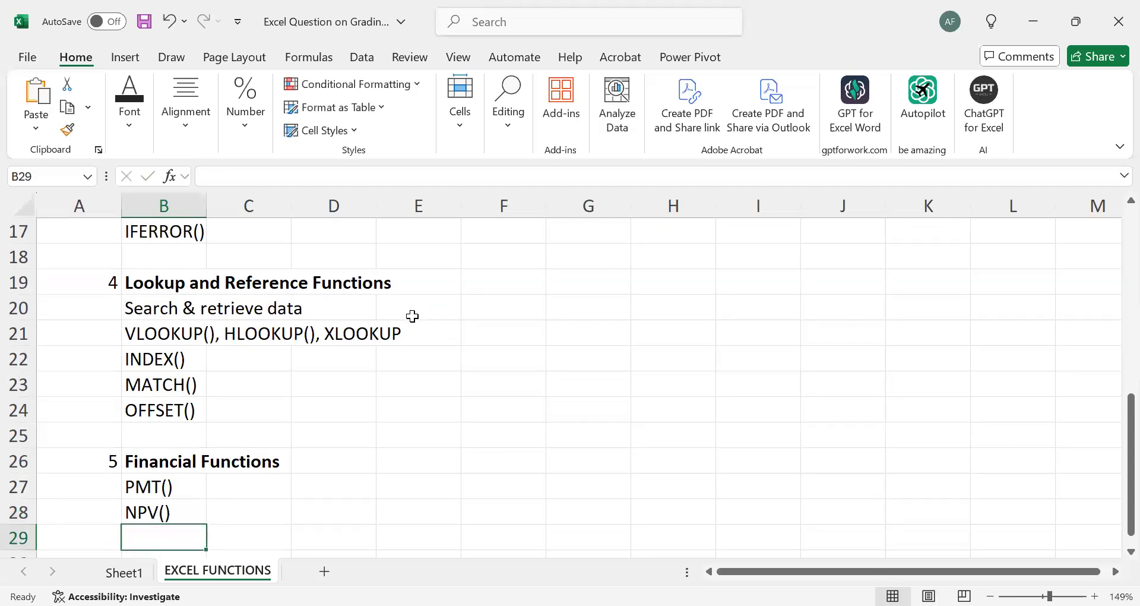
type("IRR(")
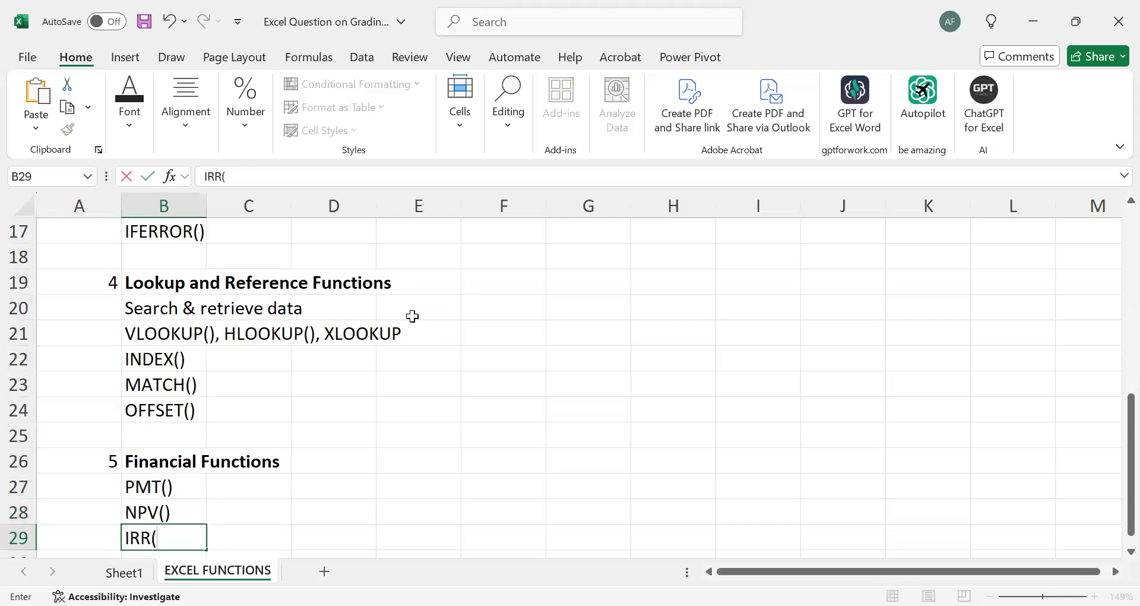
type(")")
key("Return")
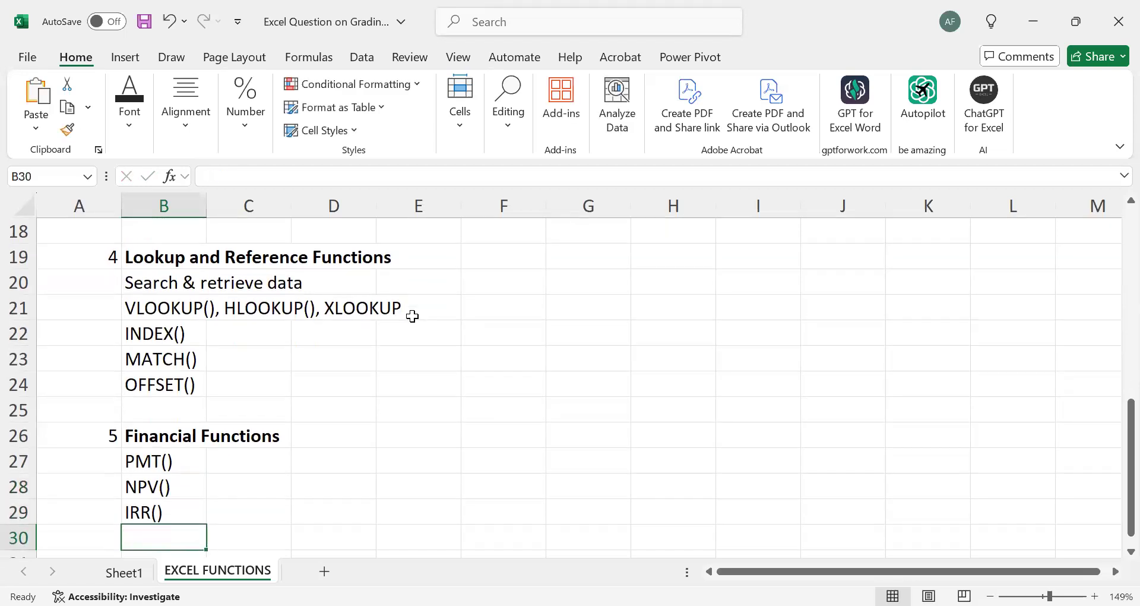
type("FV()")
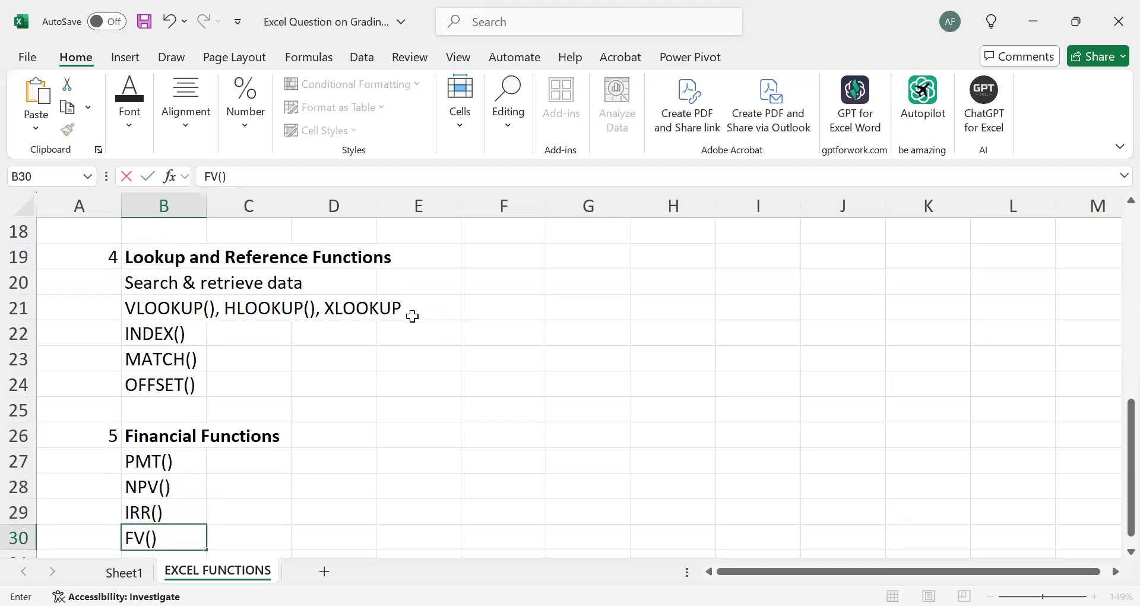
key("Return")
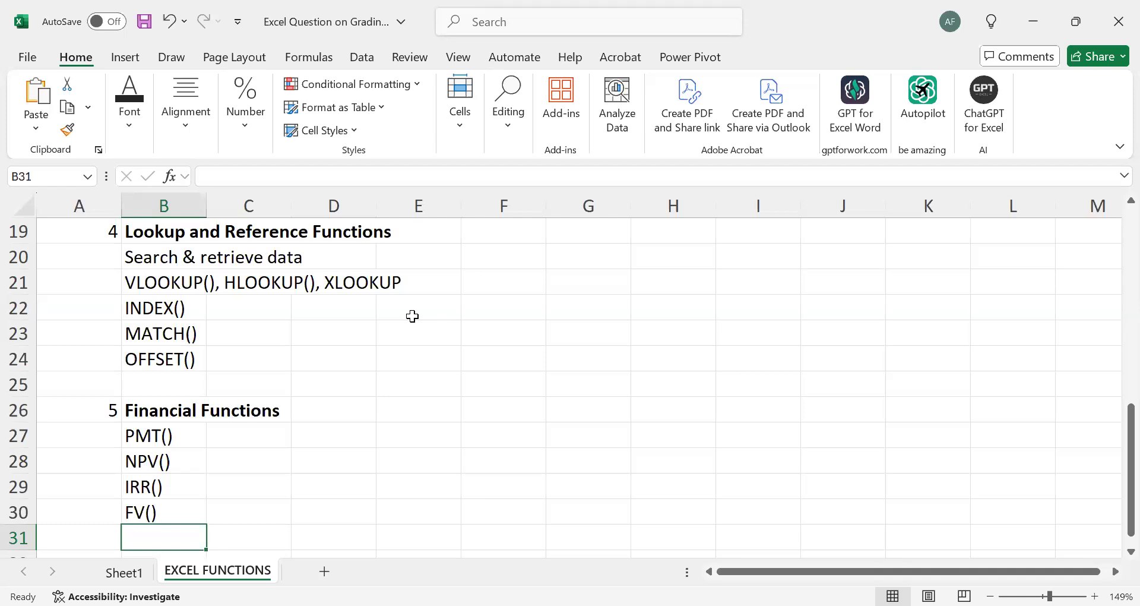
Step: Add category number 6 in A32 with the bold heading "Database functions" in B32
key("Down")
key("Left")
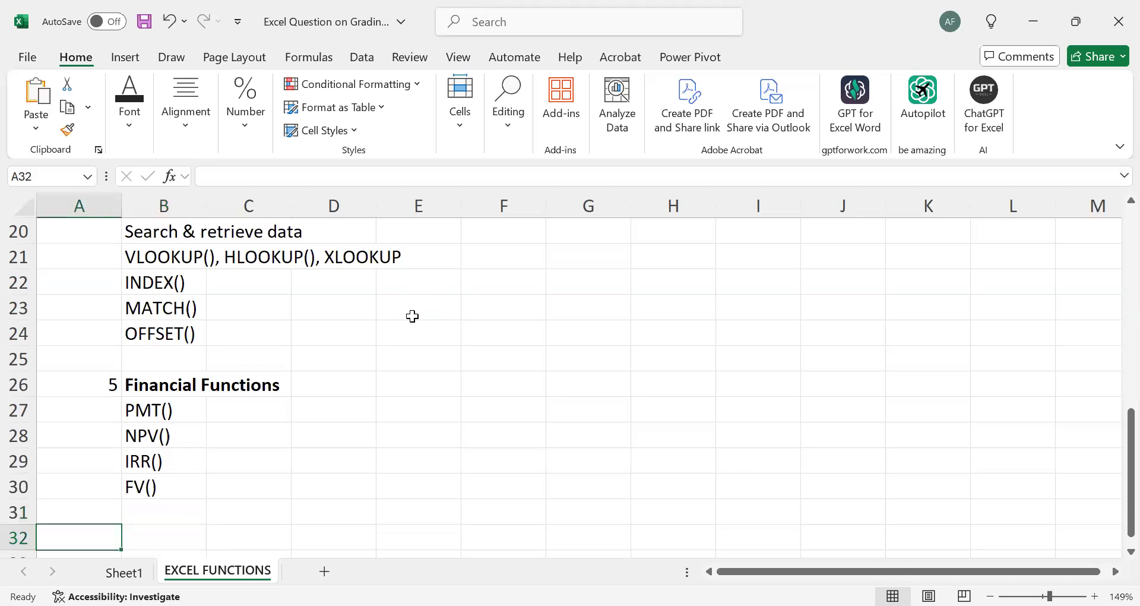
type("6")
key("Tab")
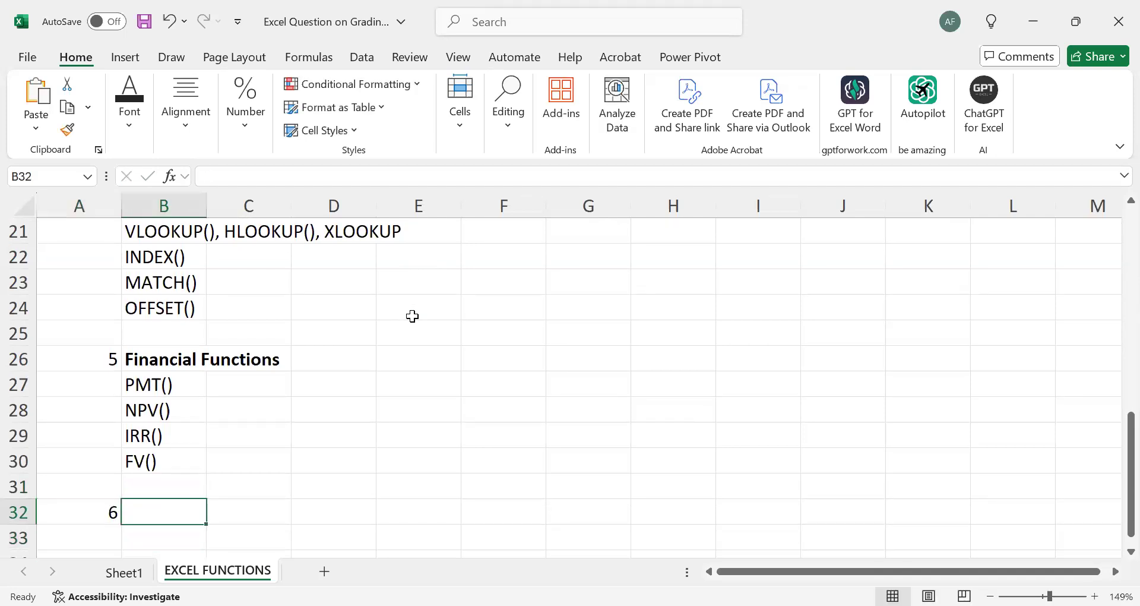
type("Data")
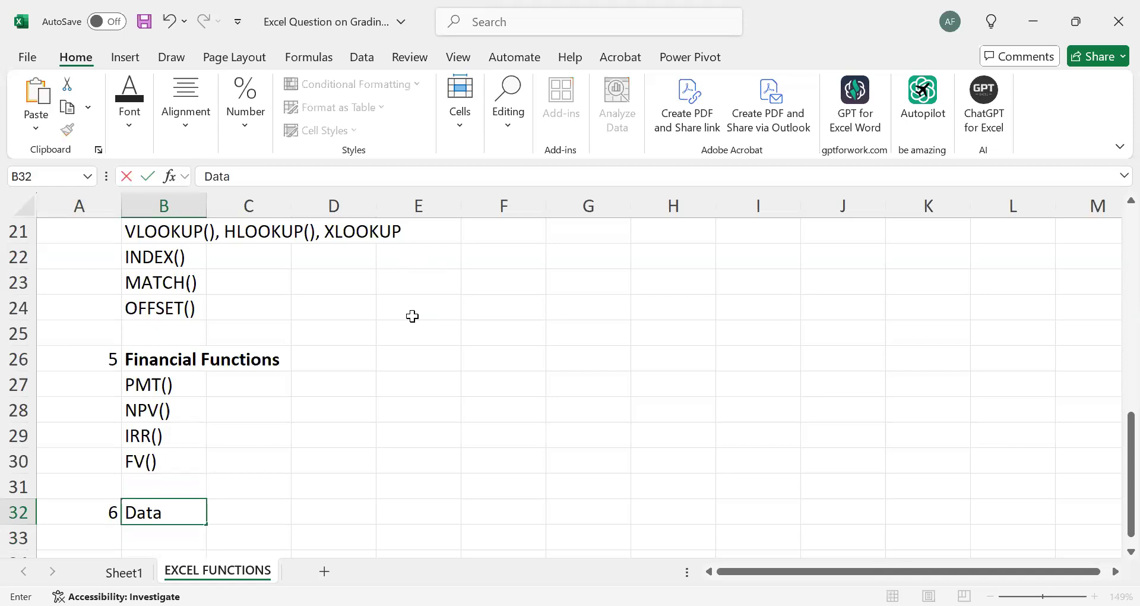
type("base functions")
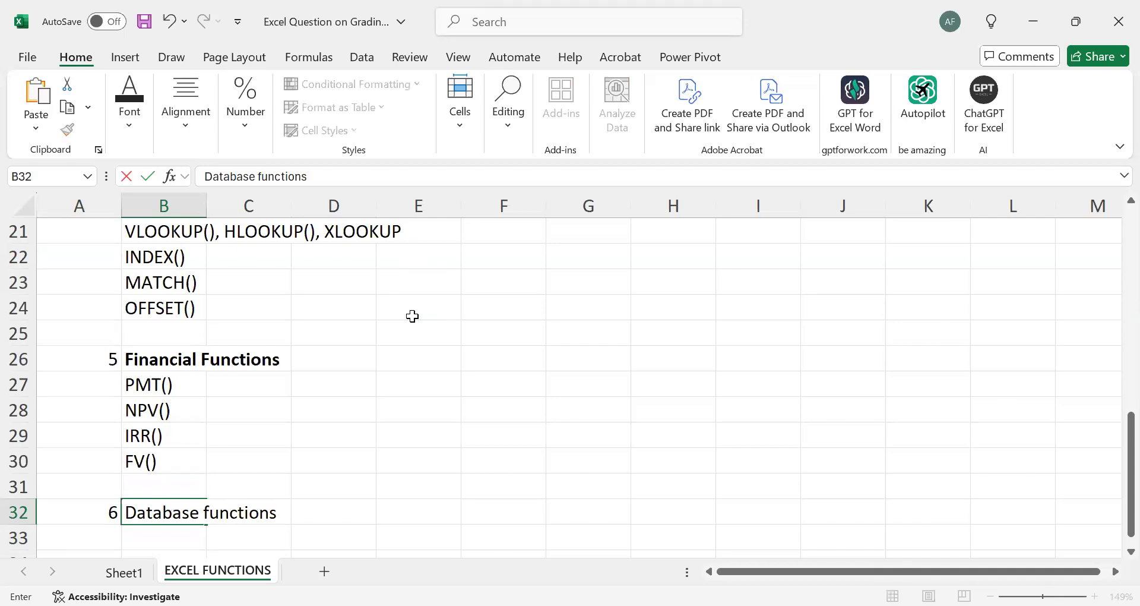
key("Return")
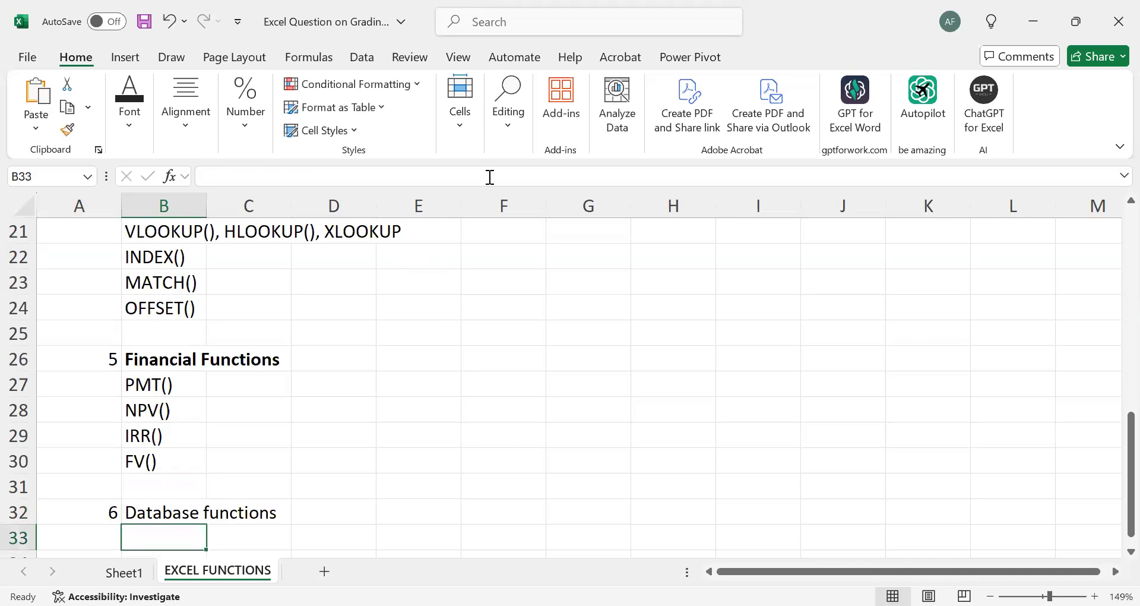
left_click(163, 512)
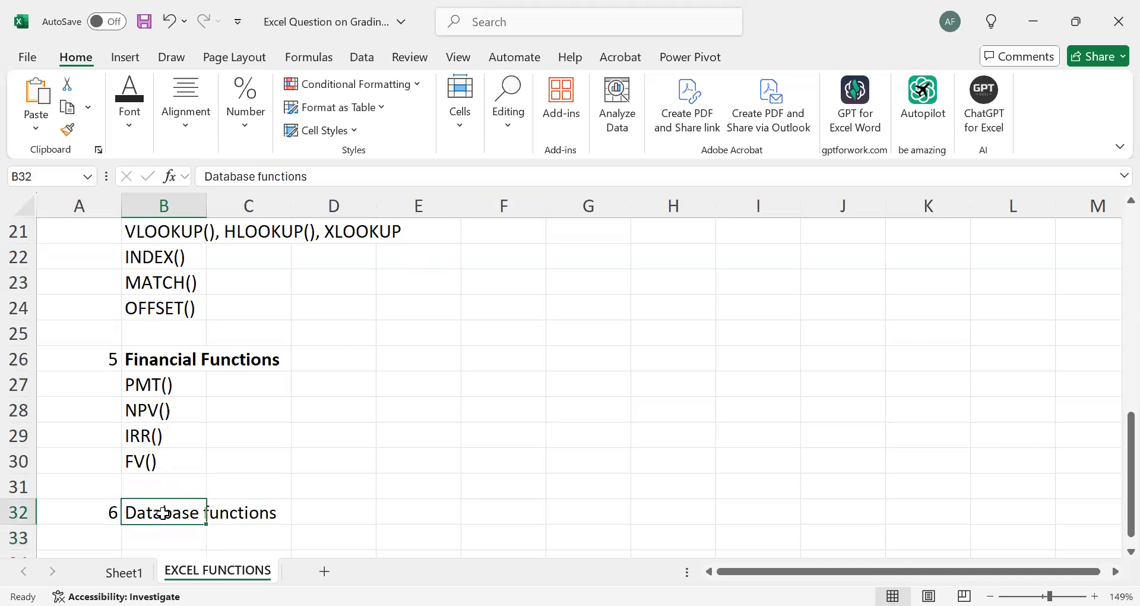
key("ctrl+b")
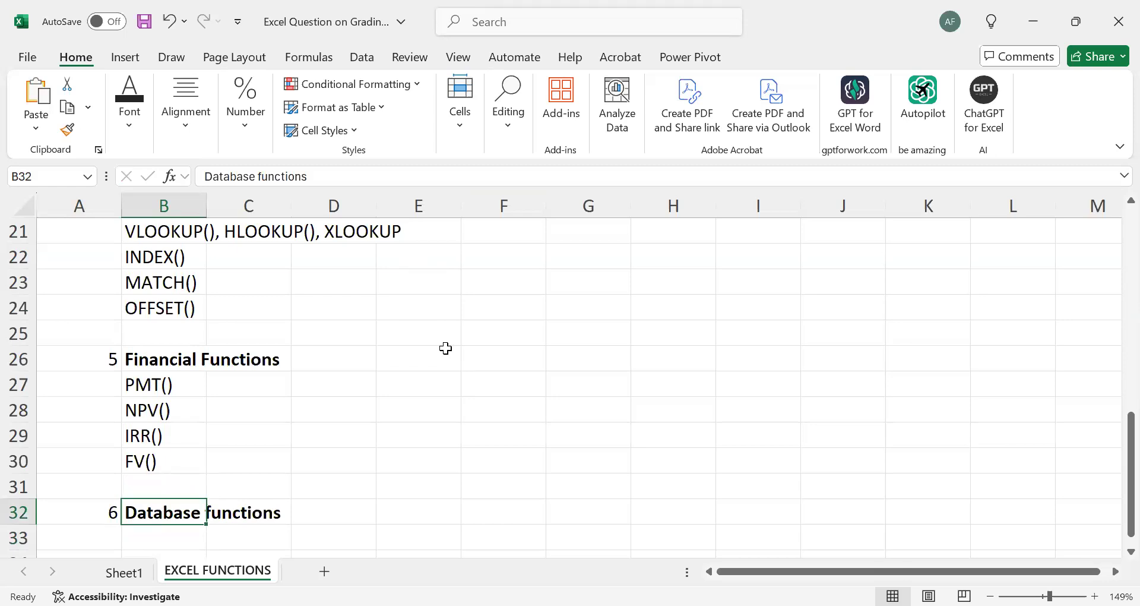
Step: List DSUM(), DCOUNT() and DAVERAGE() in B33 to B35 under the Database functions heading
left_click(160, 536)
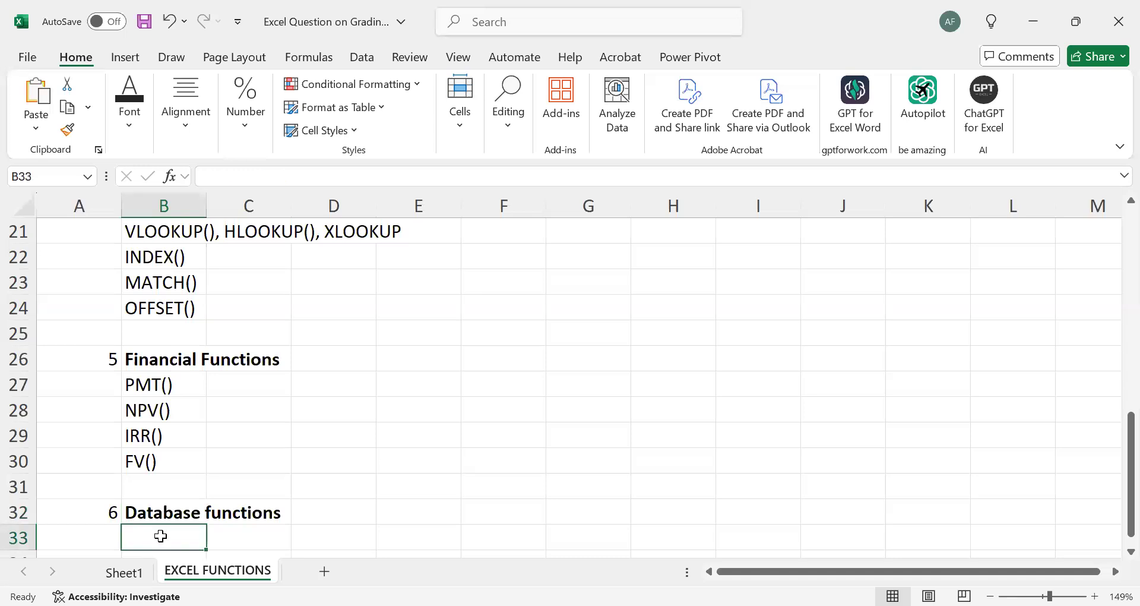
type("D")
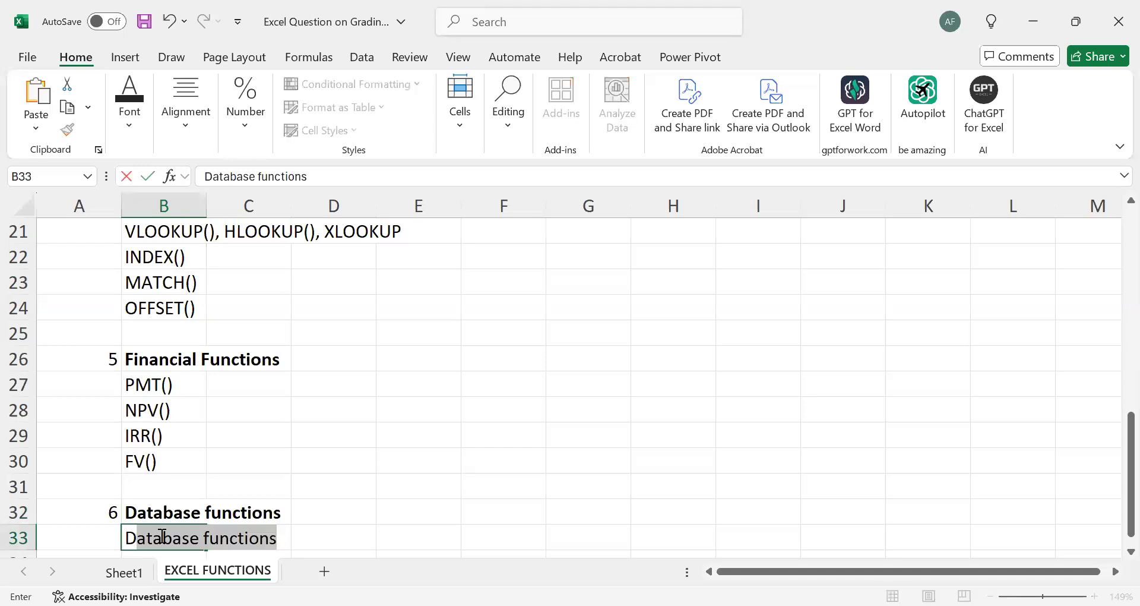
type("SUM()")
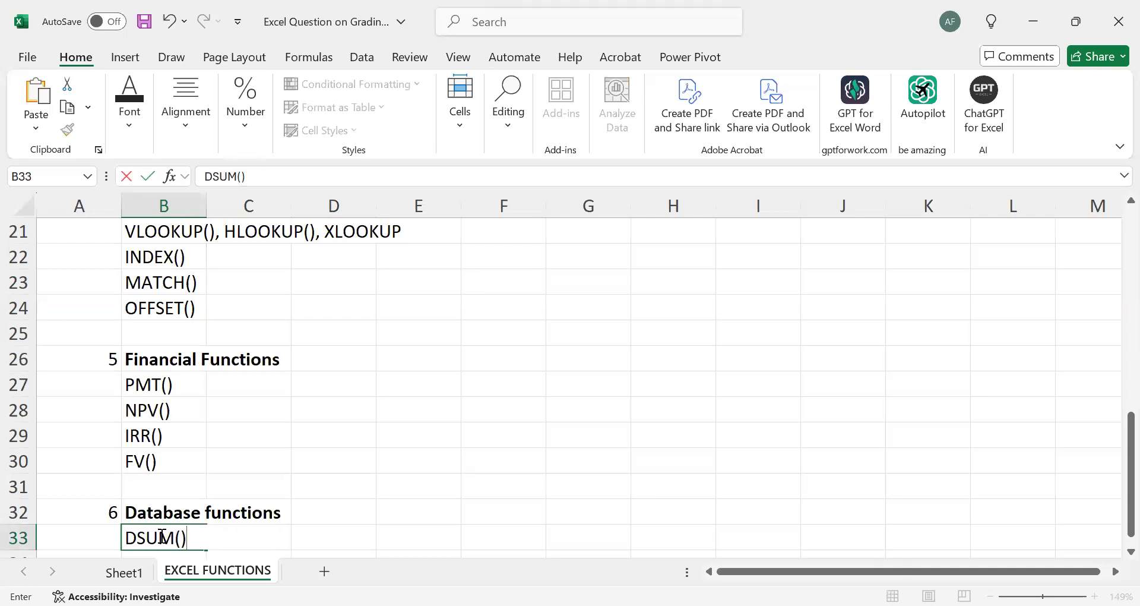
key("Return")
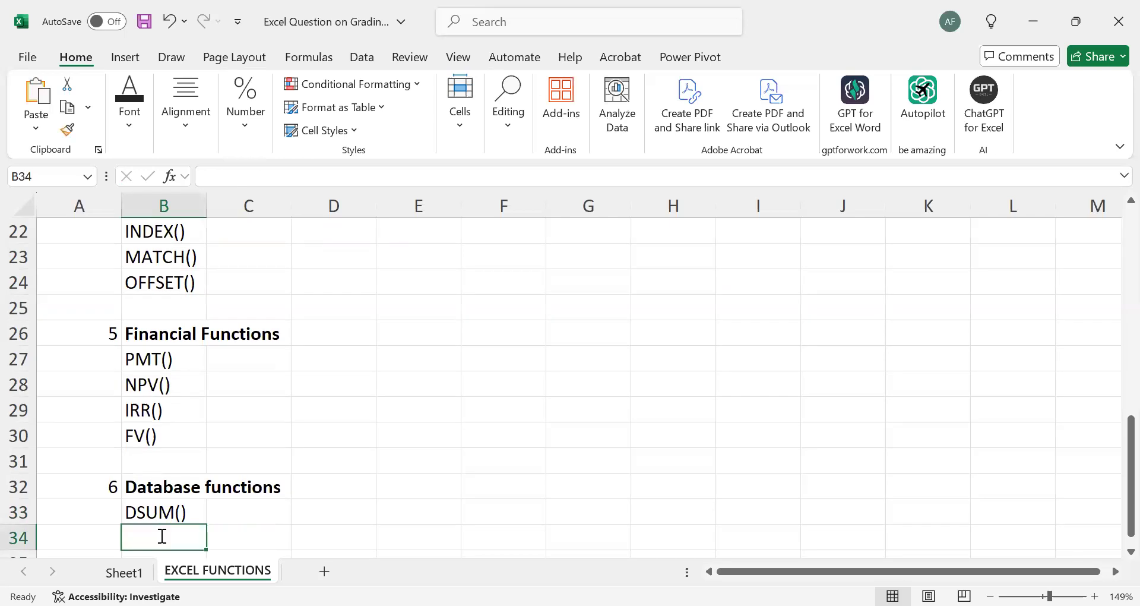
type("DC")
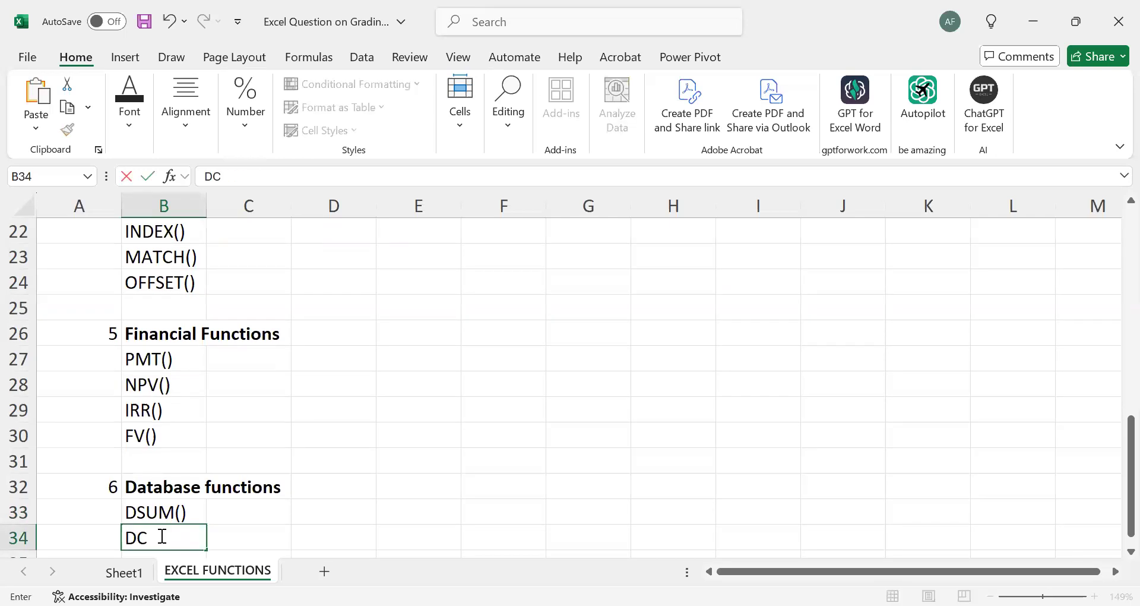
type("OUNT(")
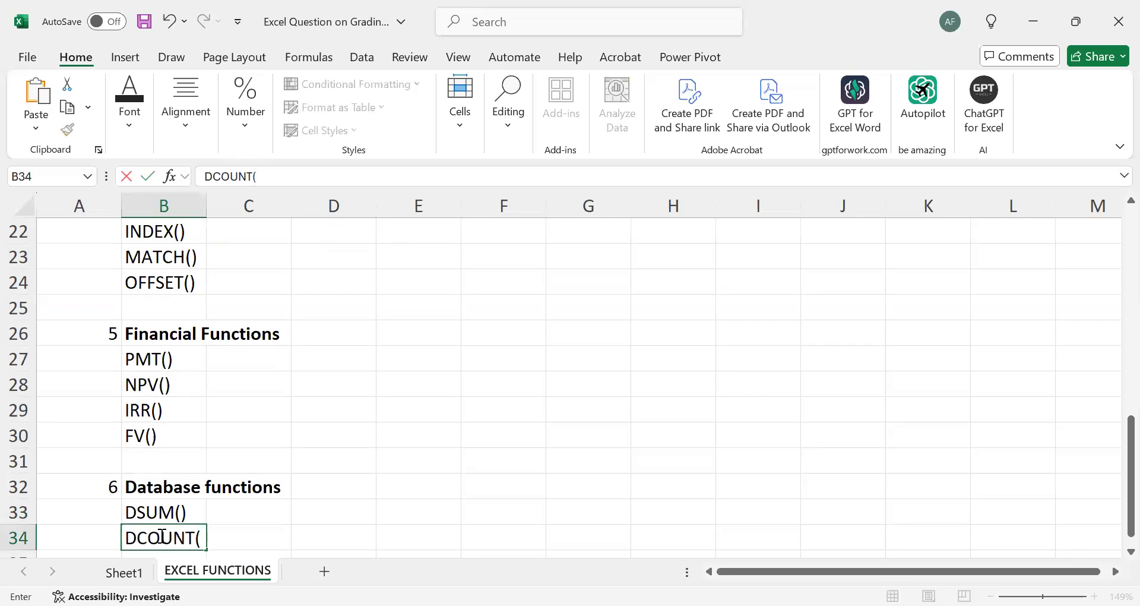
type(")")
key("Return")
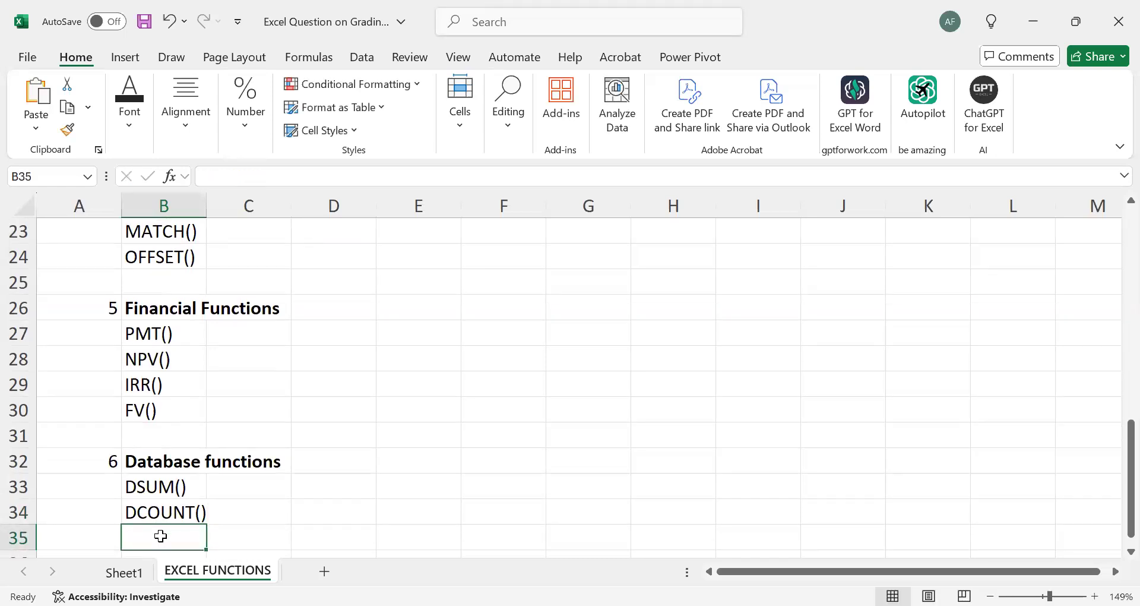
type("DAVERAGE")
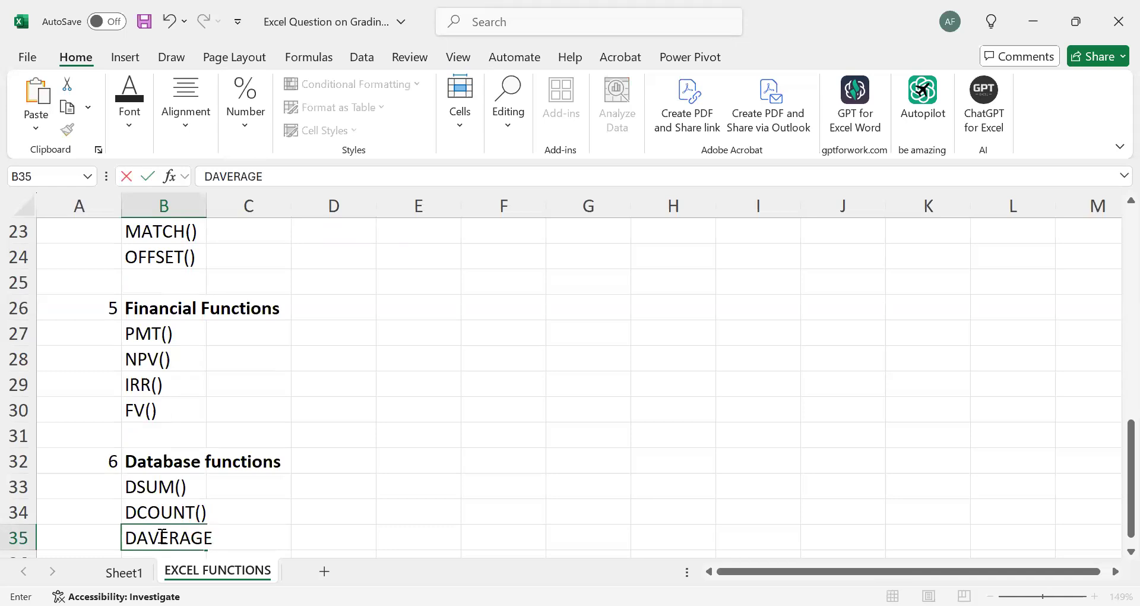
type("()")
key("Return")
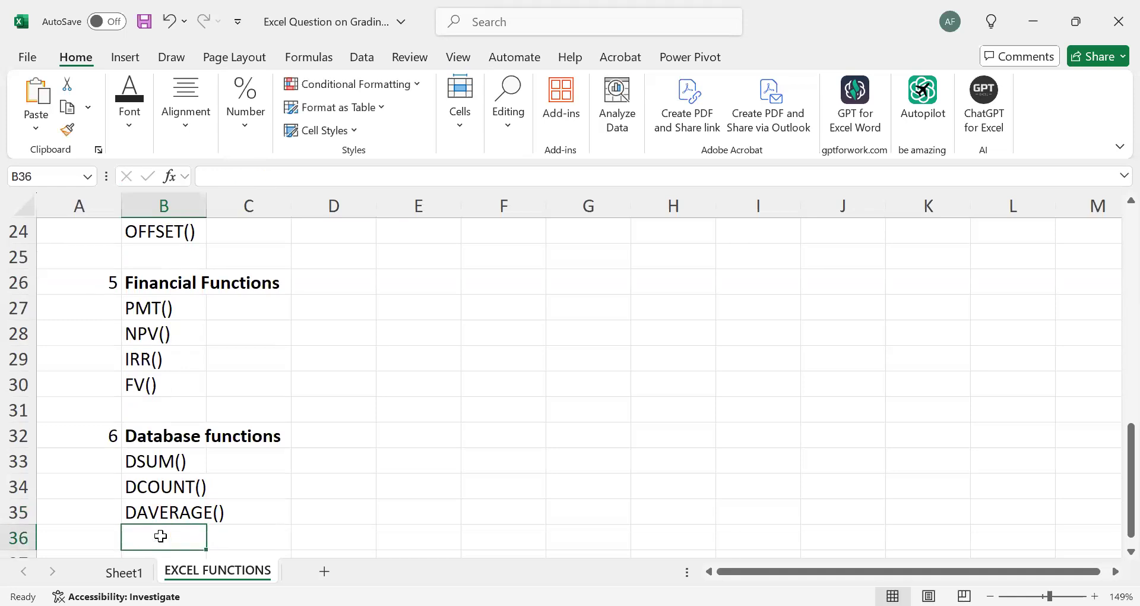
Step: Review the six function categories and their examples listed on the EXCEL FUNCTIONS sheet
left_click(411, 411)
scroll(410, 411, "up", 1)
scroll(411, 411, "up", 5)
scroll(411, 411, "up", 2)
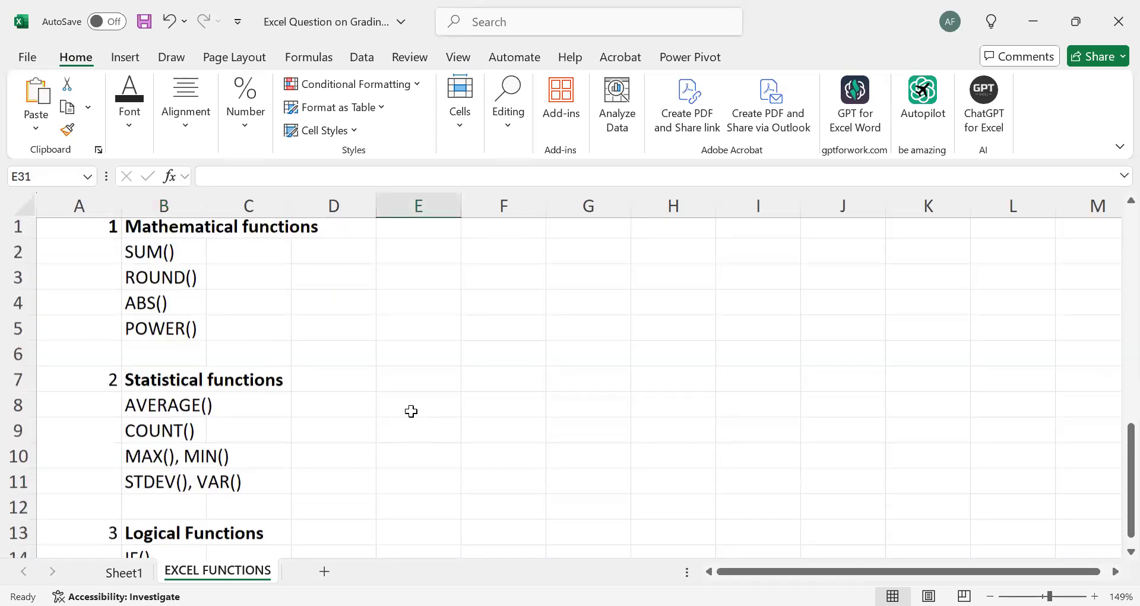
scroll(411, 411, "down", 2)
scroll(410, 411, "down", 2)
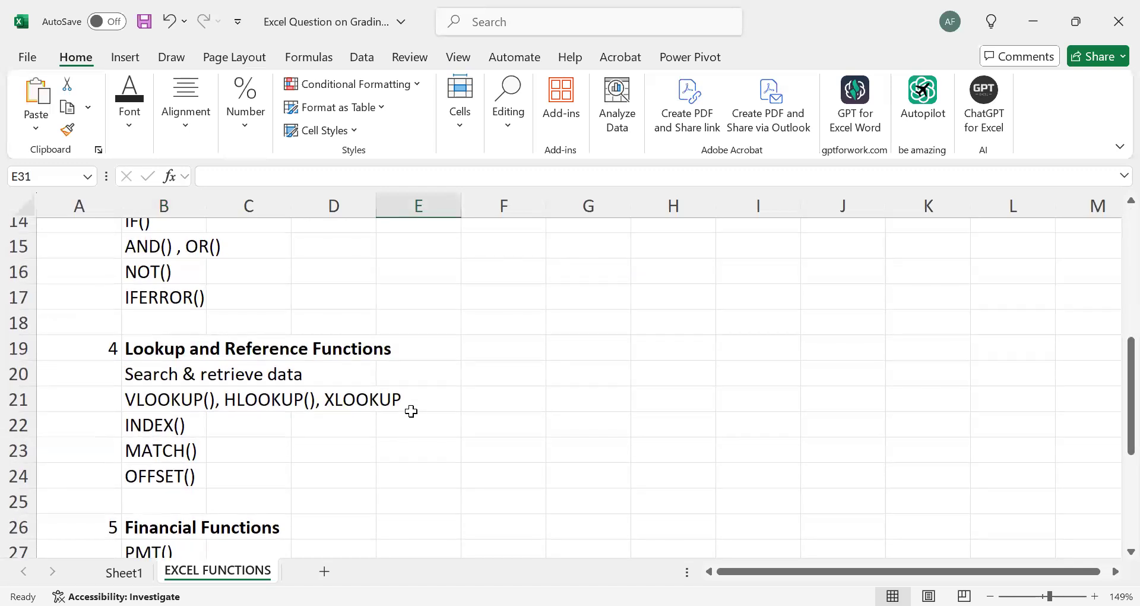
scroll(411, 411, "down", 2)
scroll(411, 411, "up", 5)
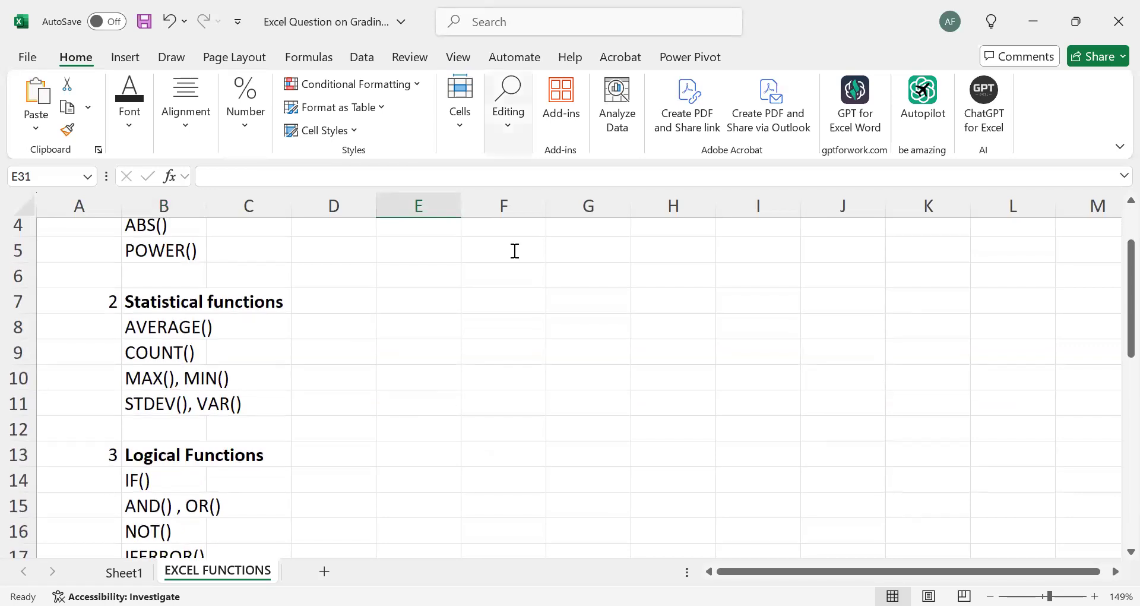
scroll(140, 457, "down", 1)
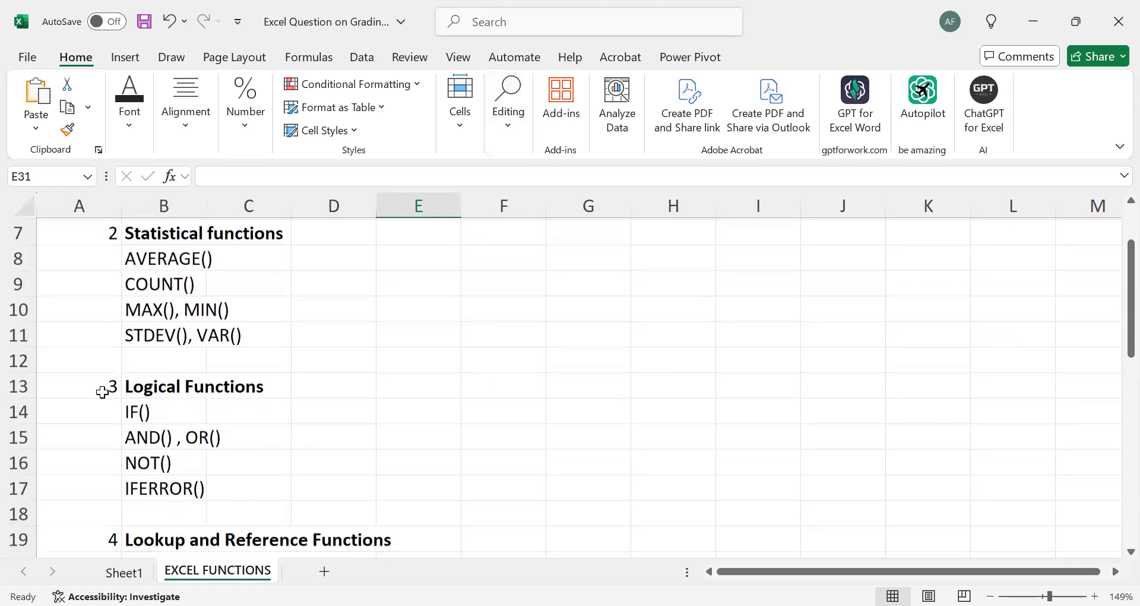
Step: Copy the Logical Functions block in A13:C17 of the EXCEL FUNCTIONS sheet to Sheet1, starting at A21
left_click(91, 389)
left_click_drag(228, 389, 281, 486)
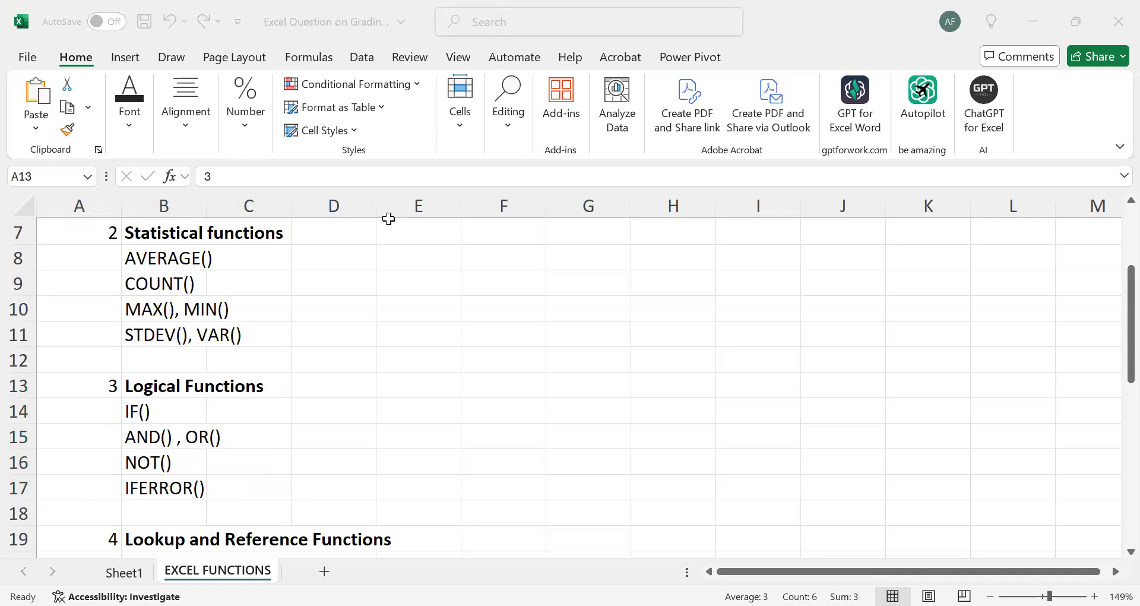
left_click(246, 418)
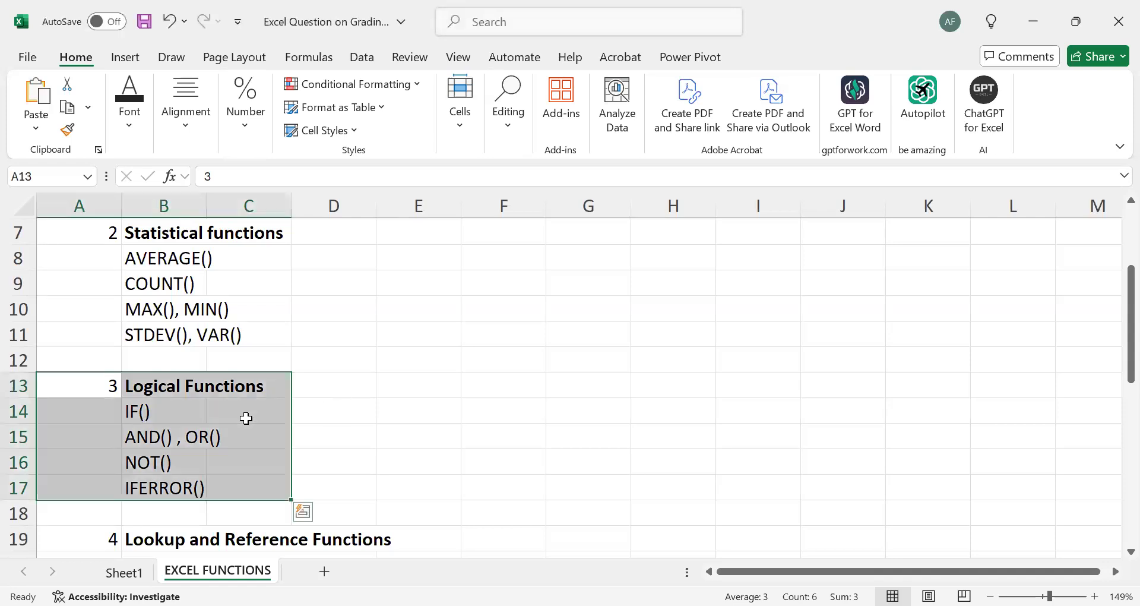
key("ctrl+c")
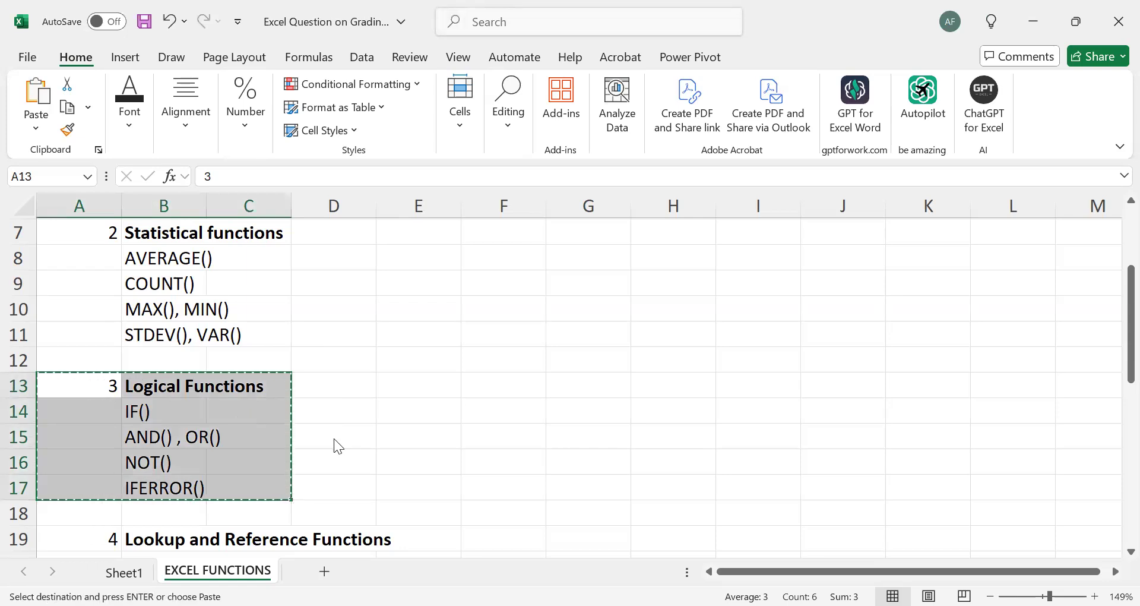
scroll(333, 439, "down", 2)
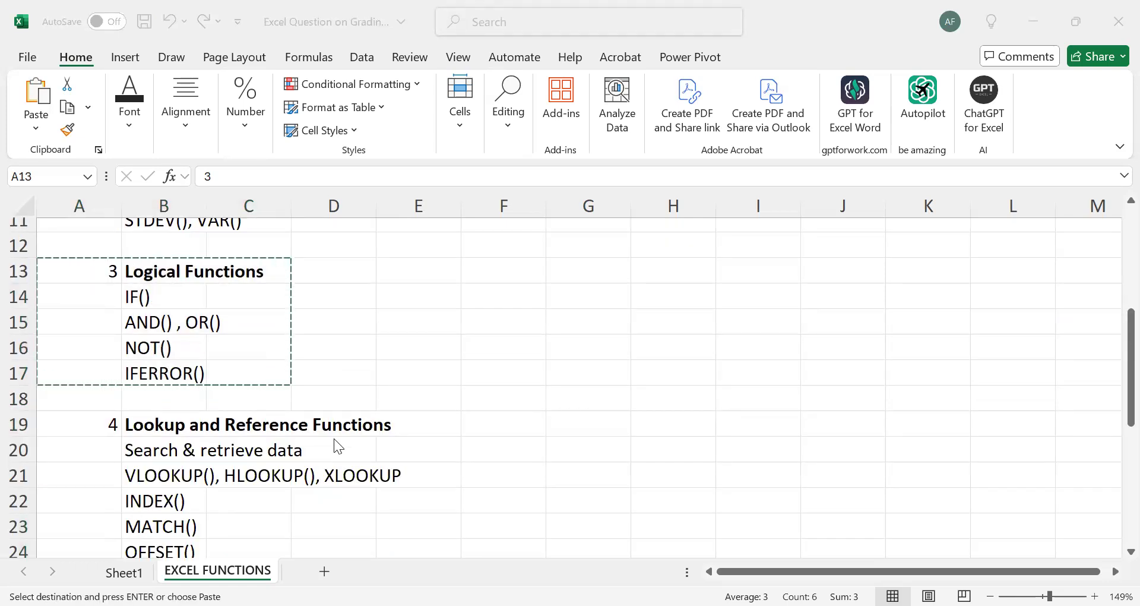
scroll(333, 438, "down", 2)
scroll(334, 438, "down", 4)
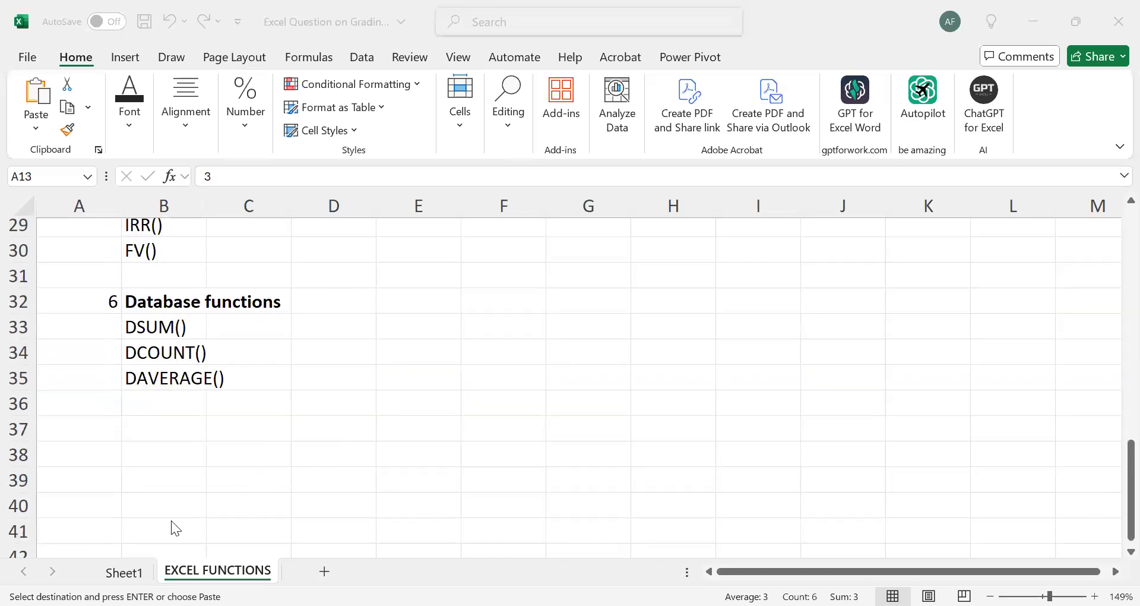
left_click(124, 573)
scroll(122, 569, "down", 2)
scroll(145, 440, "down", 2)
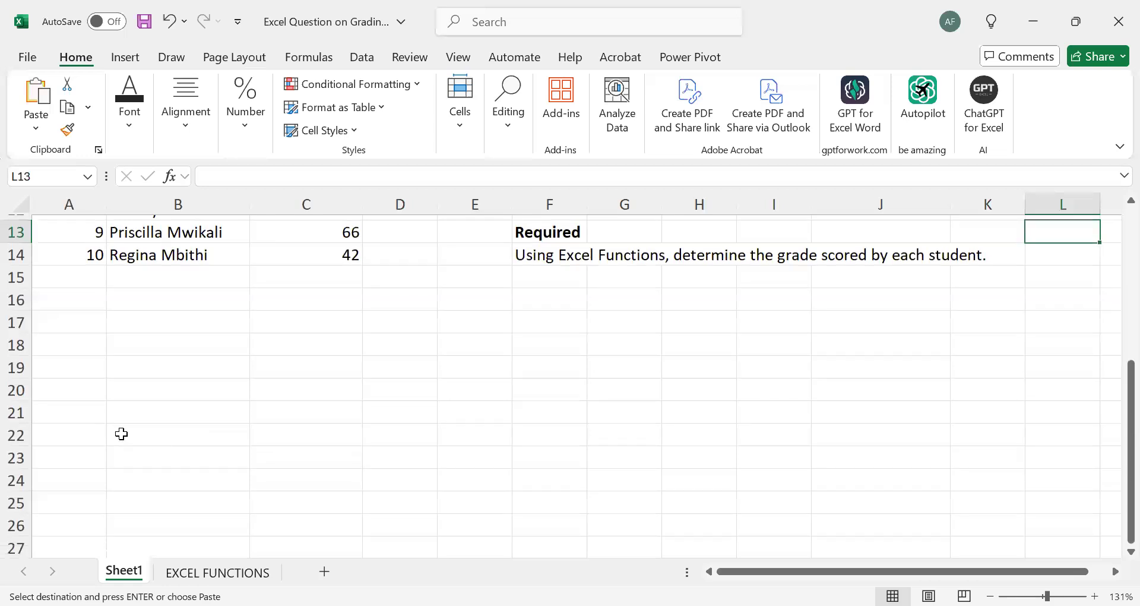
left_click(83, 409)
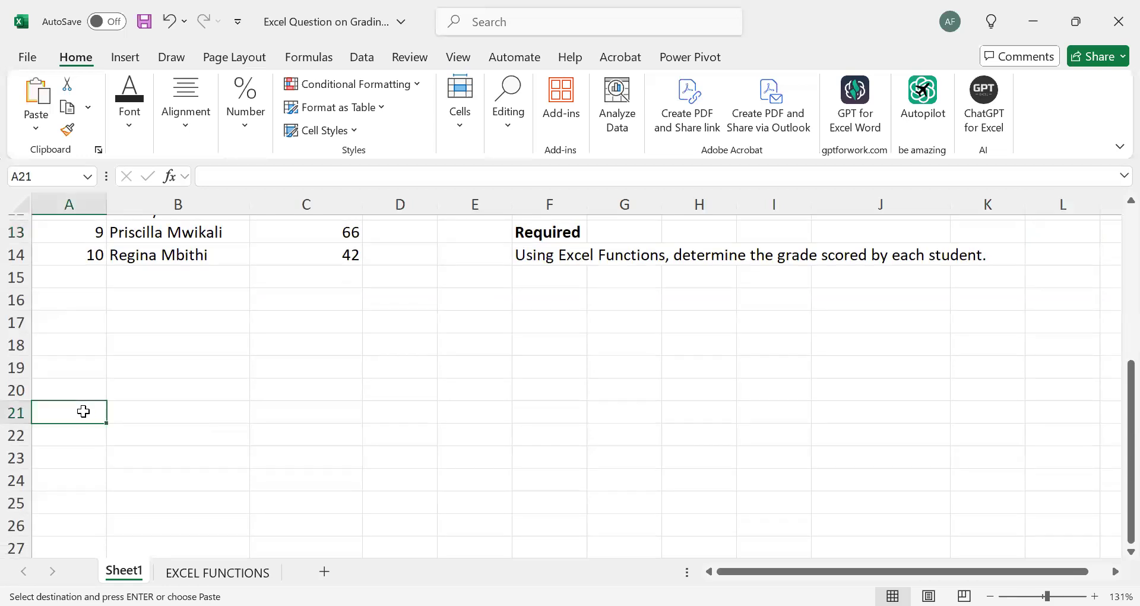
key("ctrl+v")
left_click(498, 392)
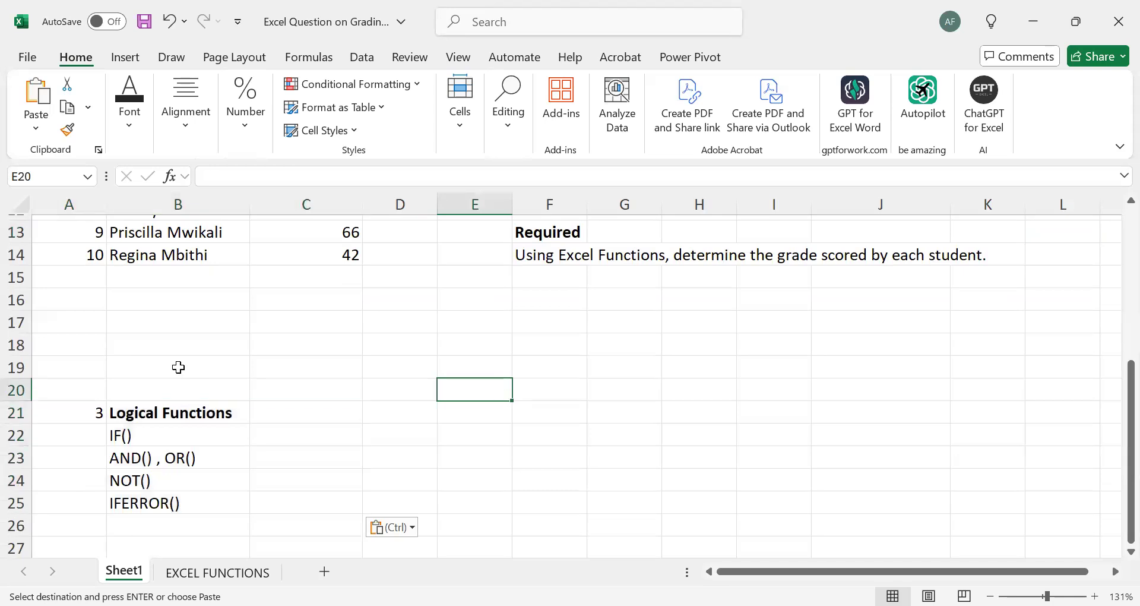
Step: Copy the IF() entry under Logical Functions from B22 into B27
left_click(151, 410)
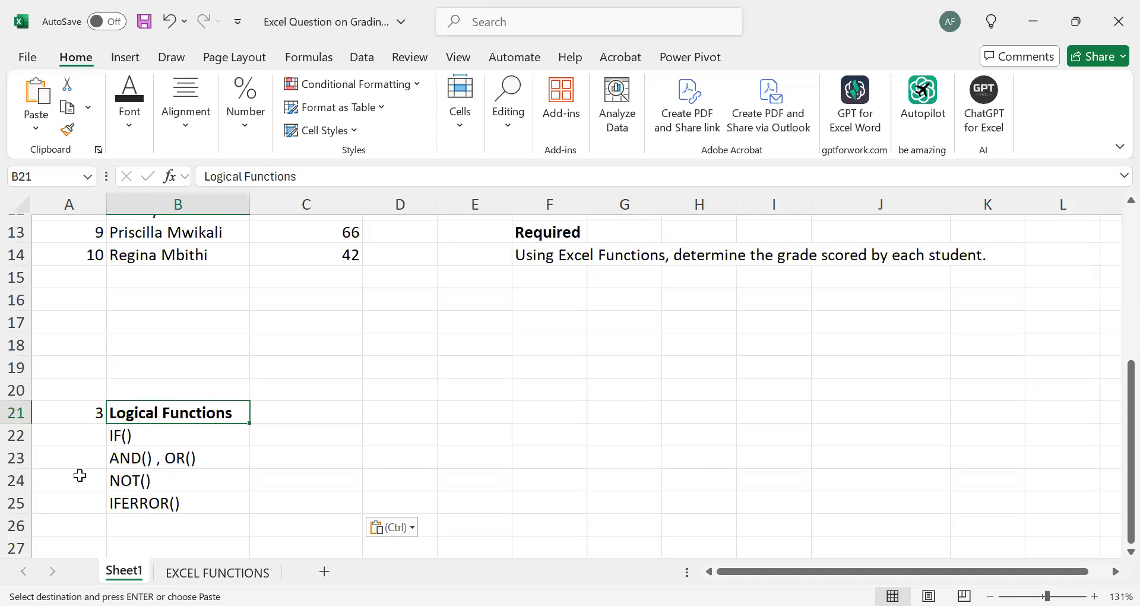
left_click(131, 439)
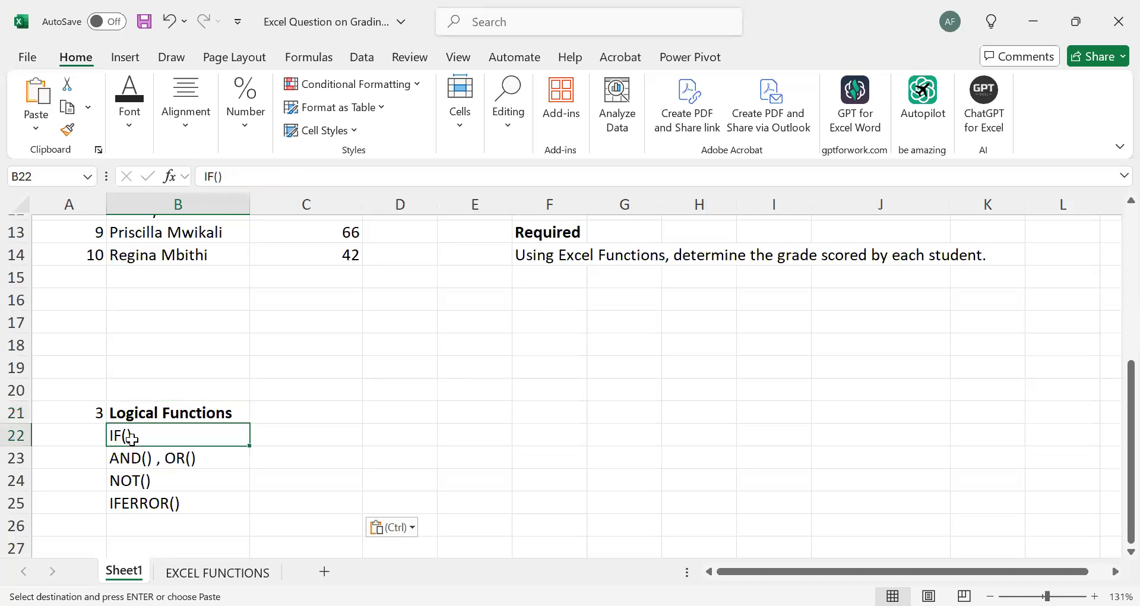
key("ctrl+c")
scroll(133, 437, "down", 2)
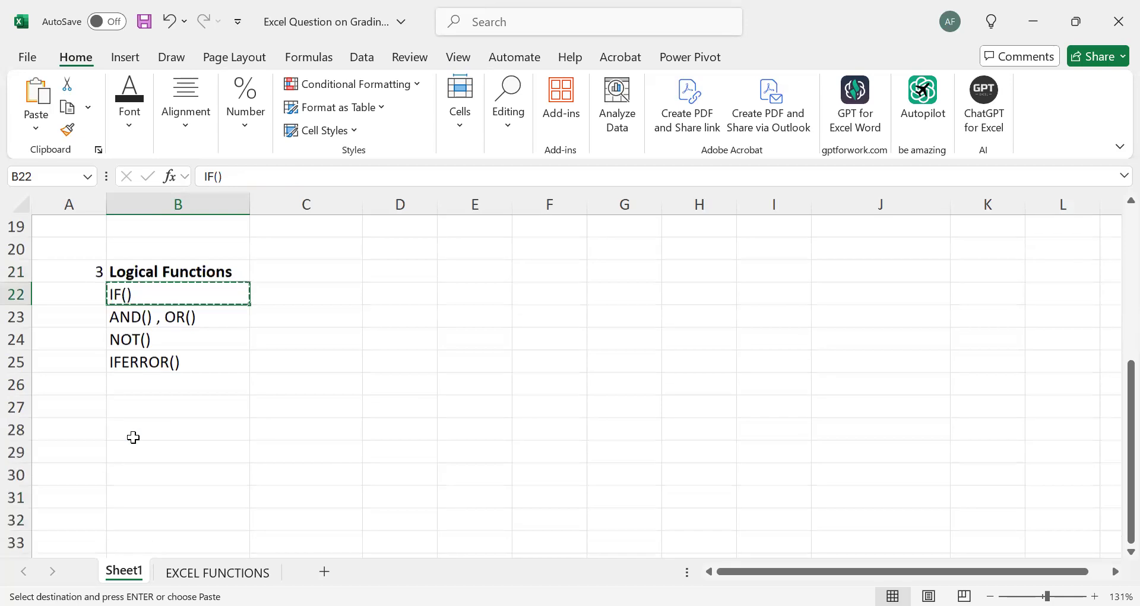
left_click(153, 398)
key("ctrl+v")
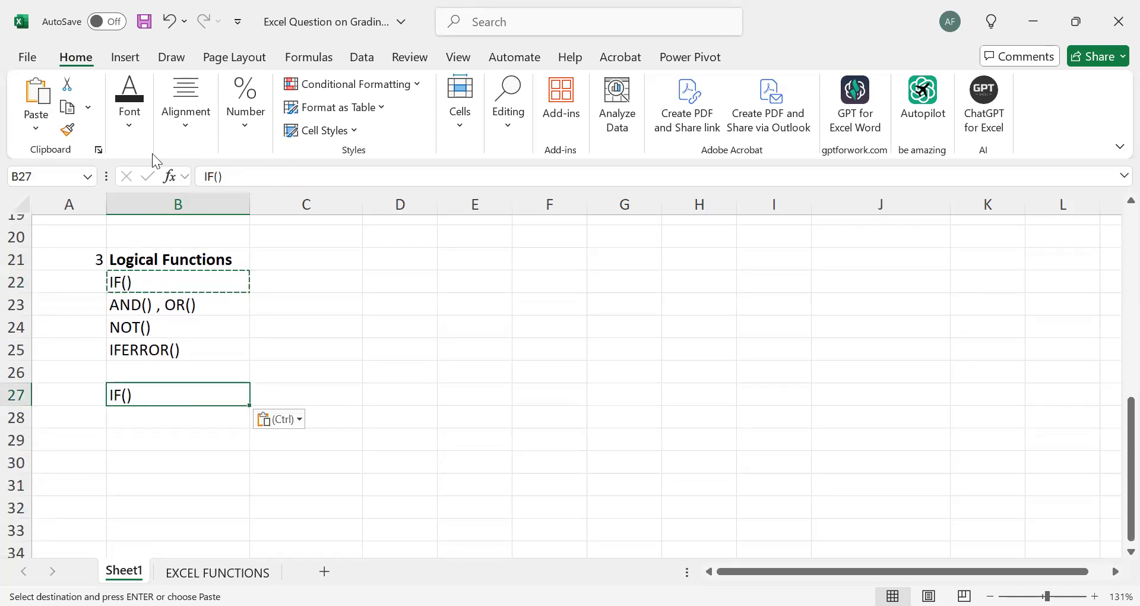
Step: Change the entry in B27 to "IF FUNCTION" and make it bold
left_click(247, 178)
key("BackSpace")
key("BackSpace")
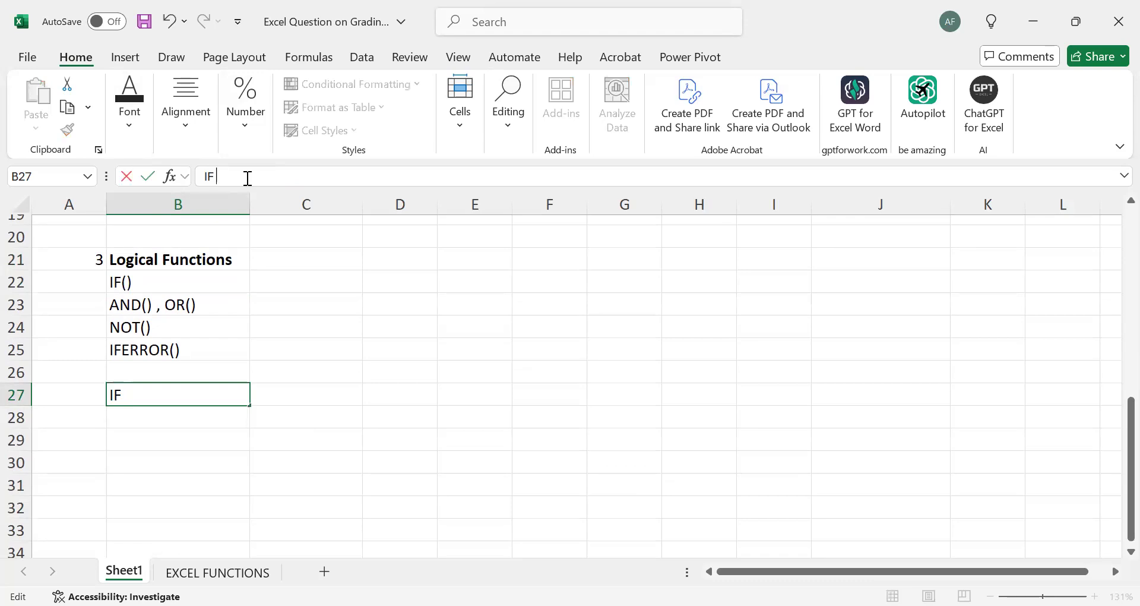
type("FUNCTION")
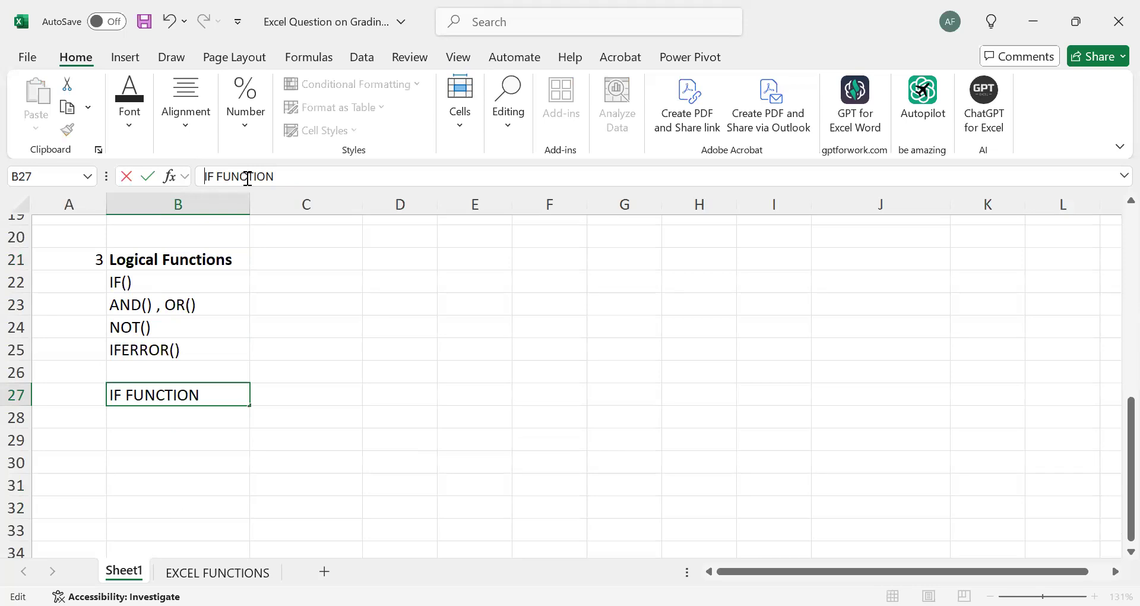
key("Return")
key("Up")
key("ctrl+b")
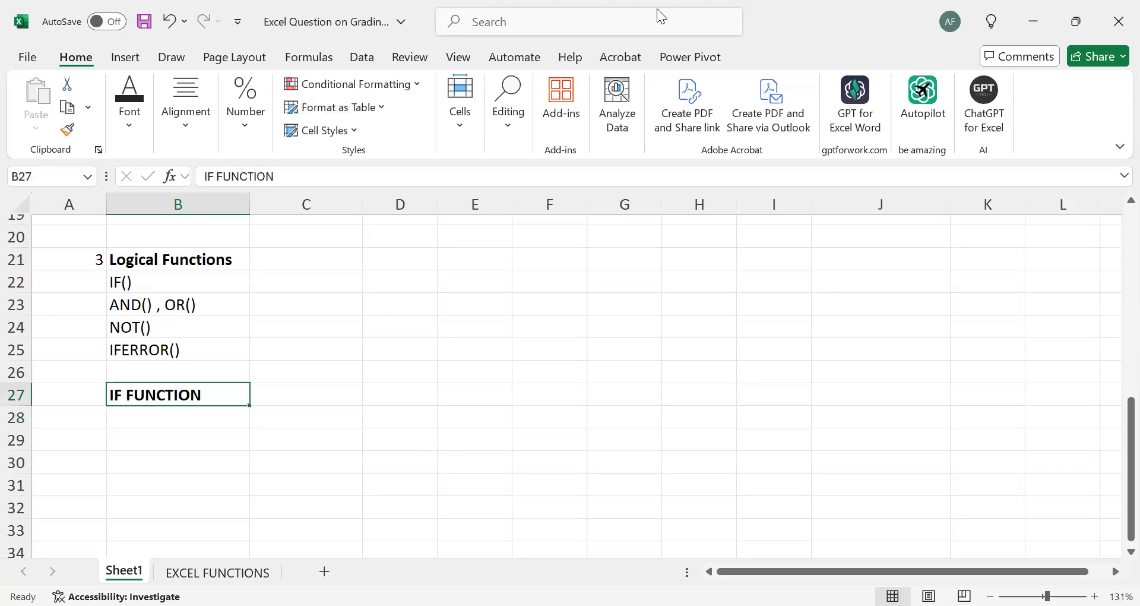
Step: Enter the description "Tests a condition and returns one value if the condition is TRUE and other if false" in B28
left_click(173, 433)
left_click_drag(178, 428, 177, 423)
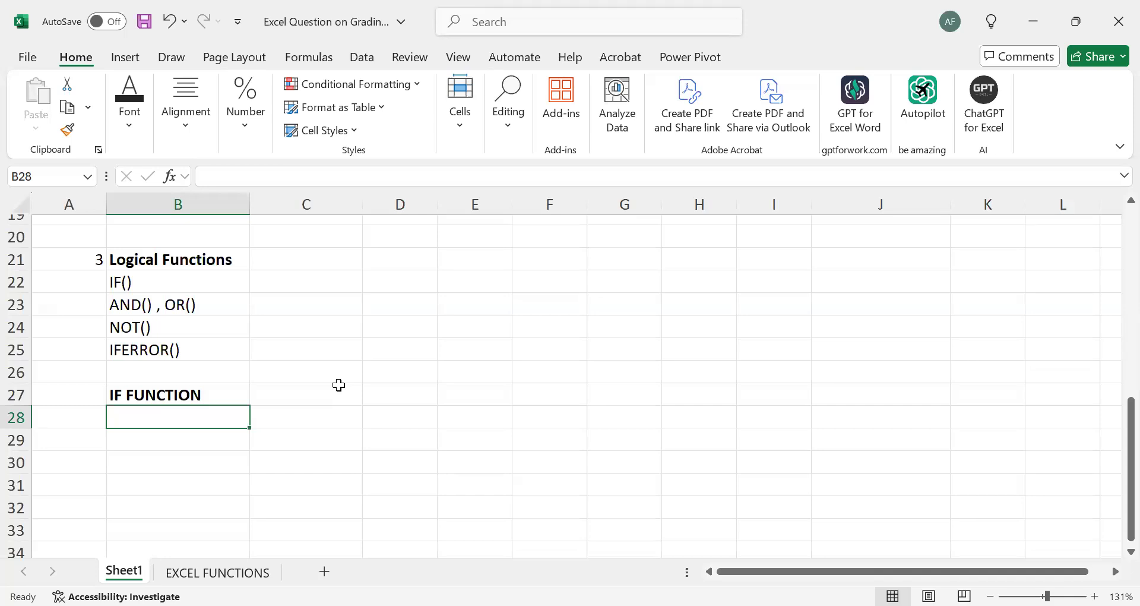
type("tEST")
type("s ")
type("a c")
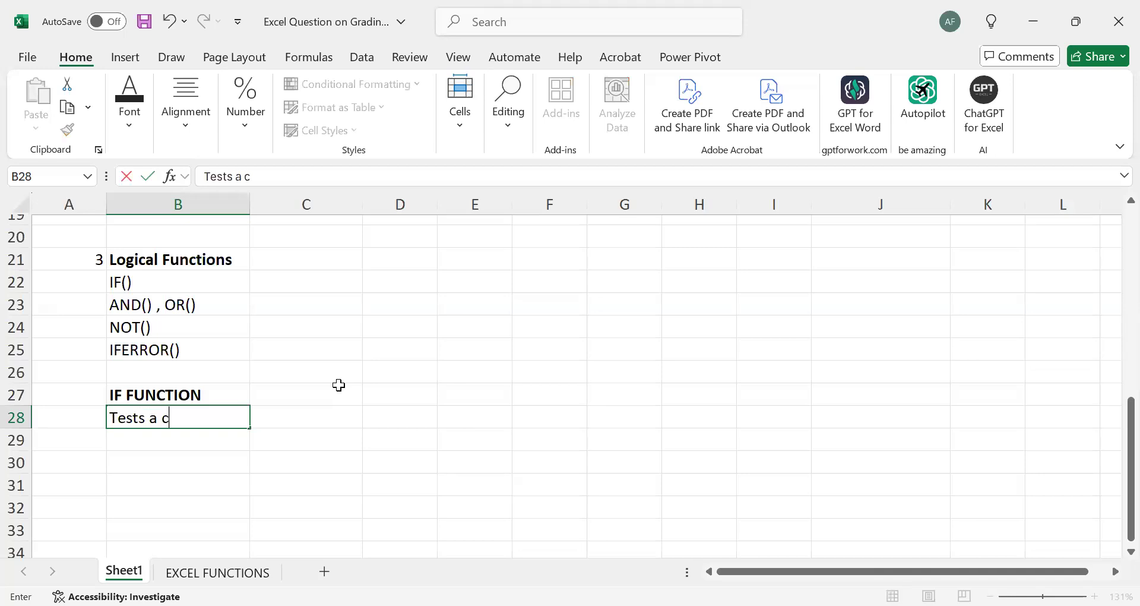
type("ondition")
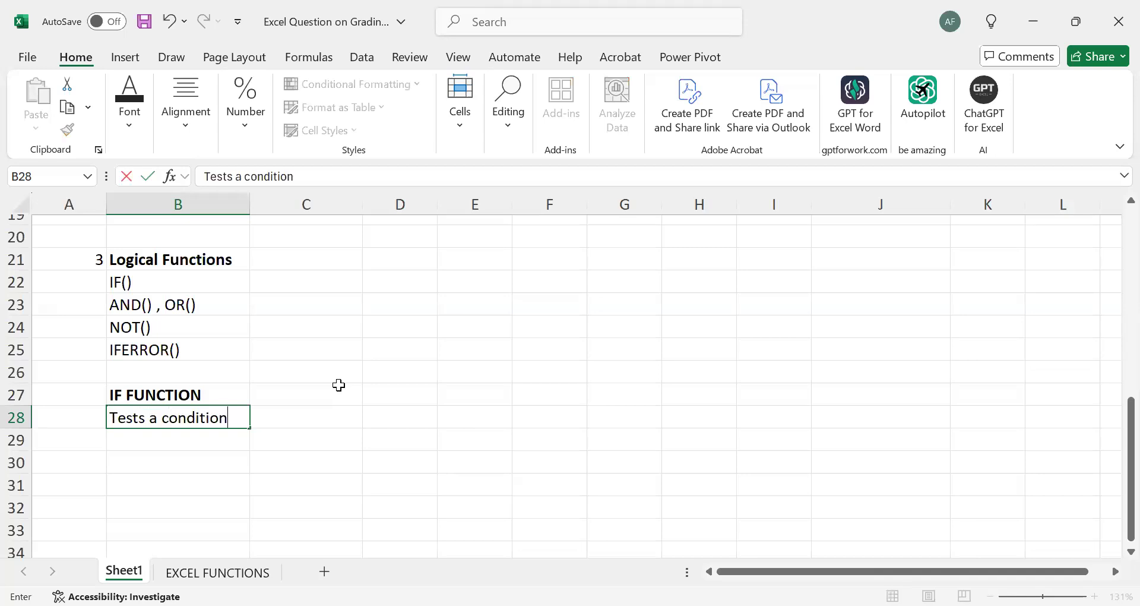
type(" and returns")
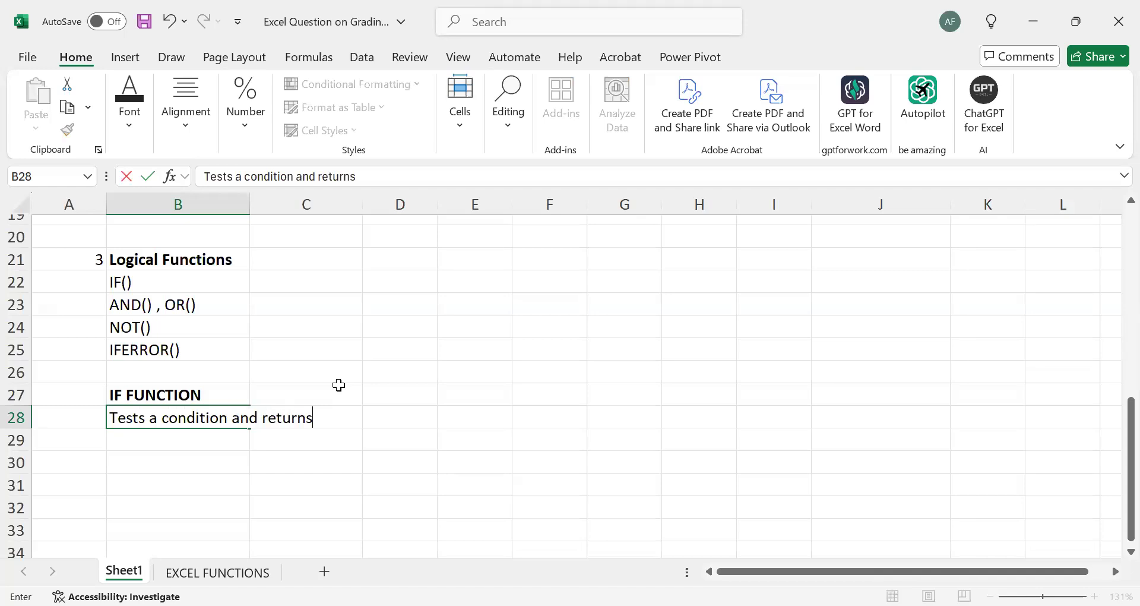
type(" one value if")
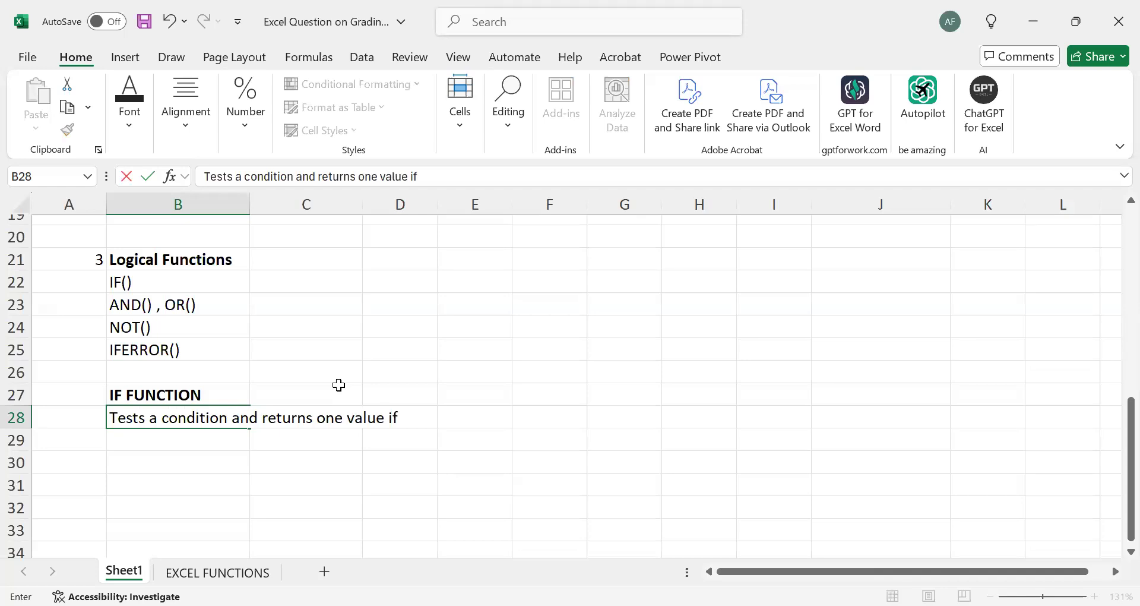
type(" the cond")
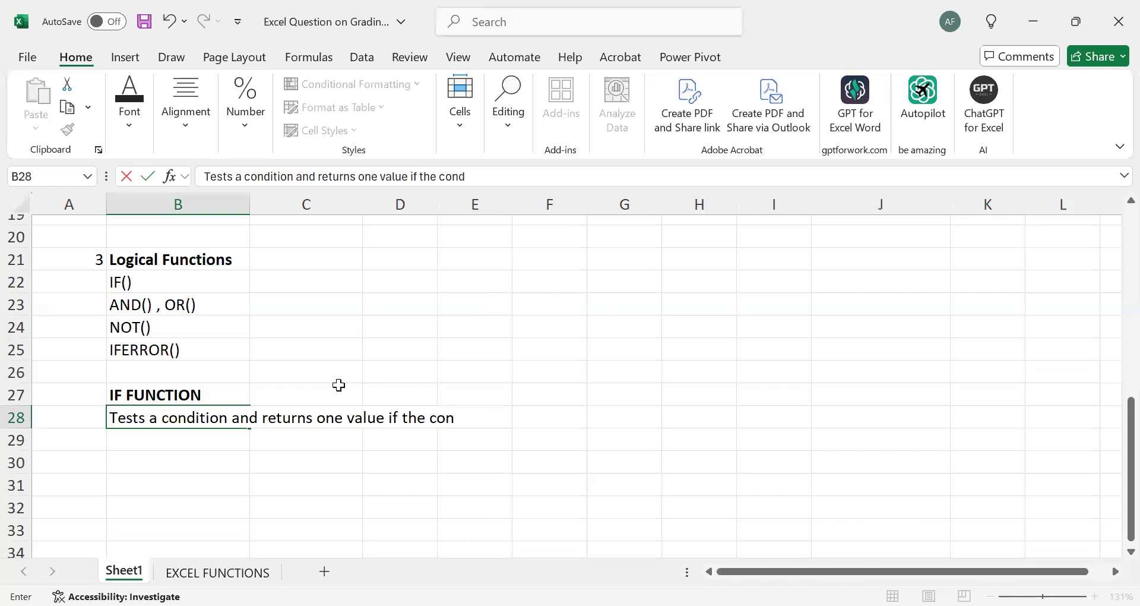
type("ition in")
key("BackSpace")
type("s TRUE ")
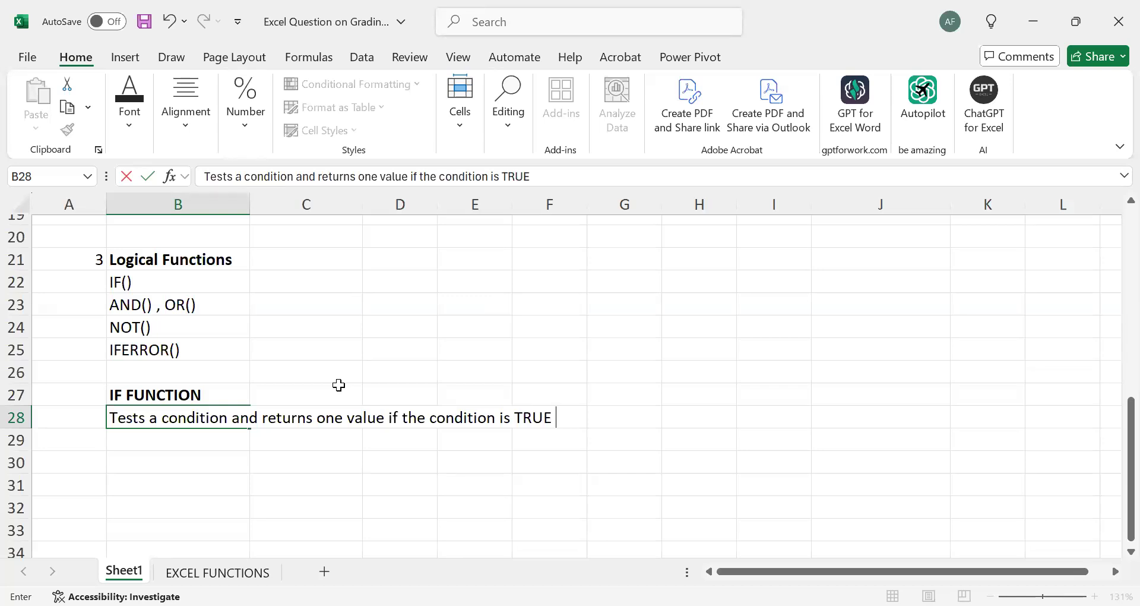
type("an")
type("p")
key("BackSpace")
type("other if false")
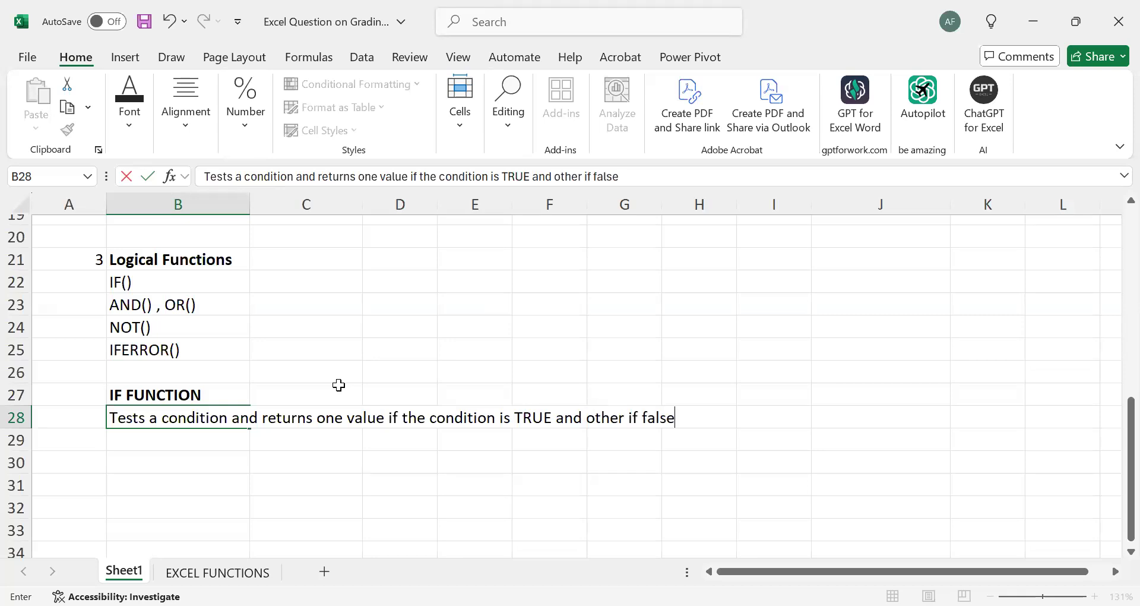
key("Return")
left_click(404, 472)
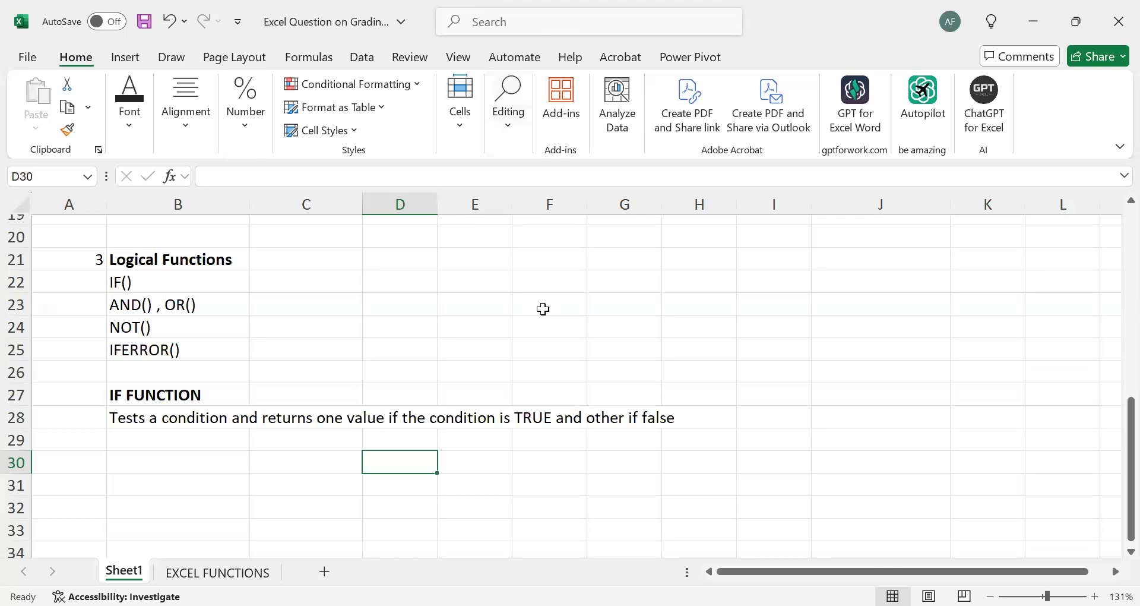
Step: Widen column C of the student score table on Sheet1 to fit the "Aggregate Score" heading
key("alt+Tab")
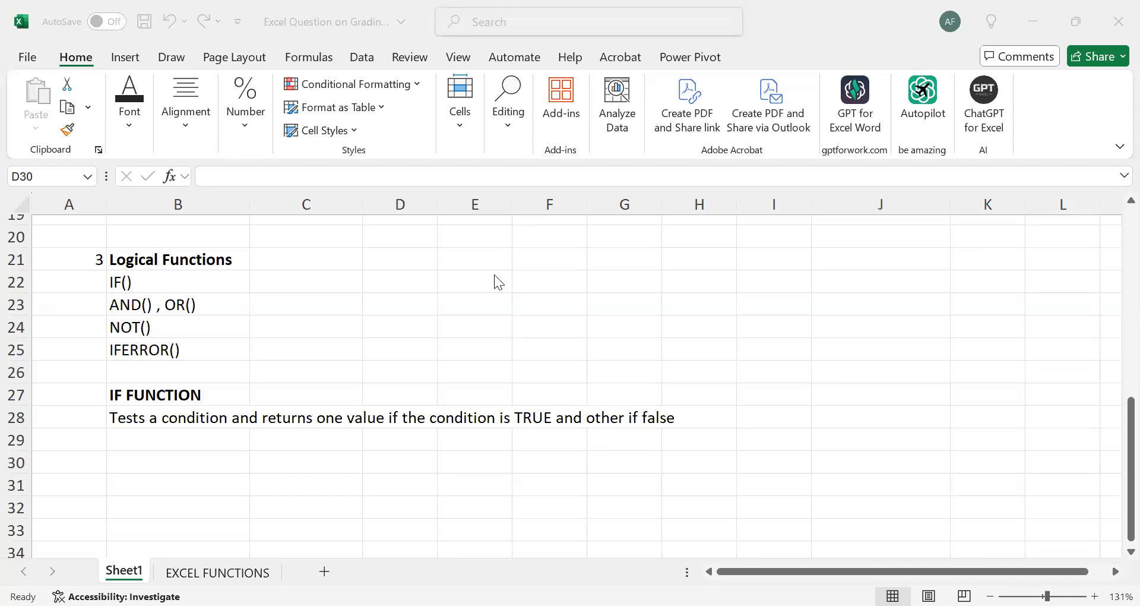
scroll(424, 285, "up", 6)
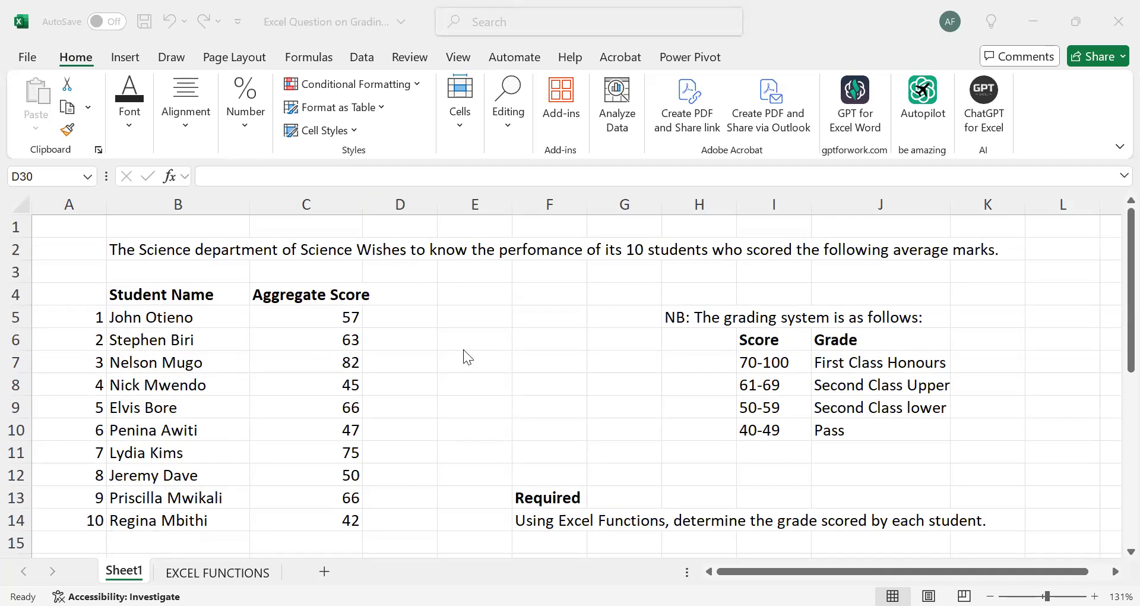
scroll(463, 356, "up", 2)
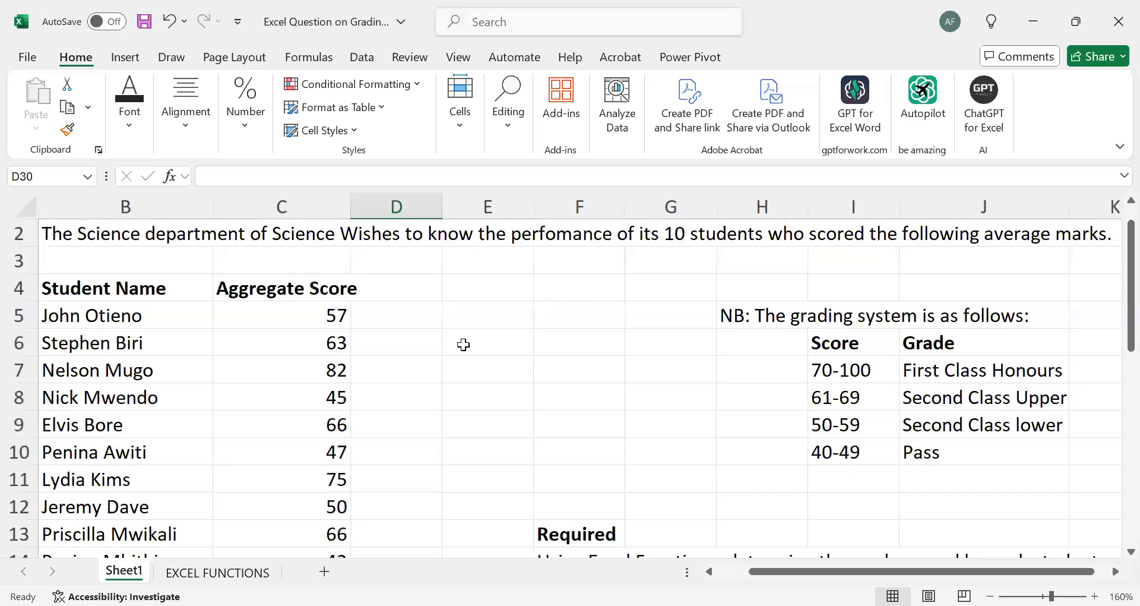
left_click(463, 344)
scroll(463, 345, "up", 6)
scroll(464, 344, "down", 2)
scroll(463, 344, "down", 1)
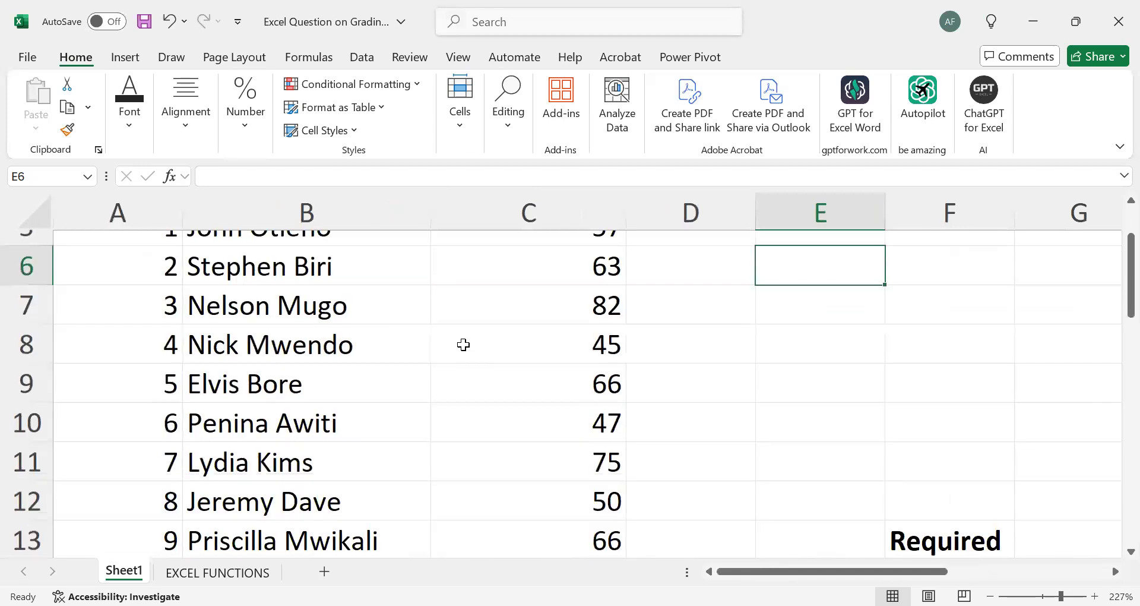
scroll(463, 344, "up", 1)
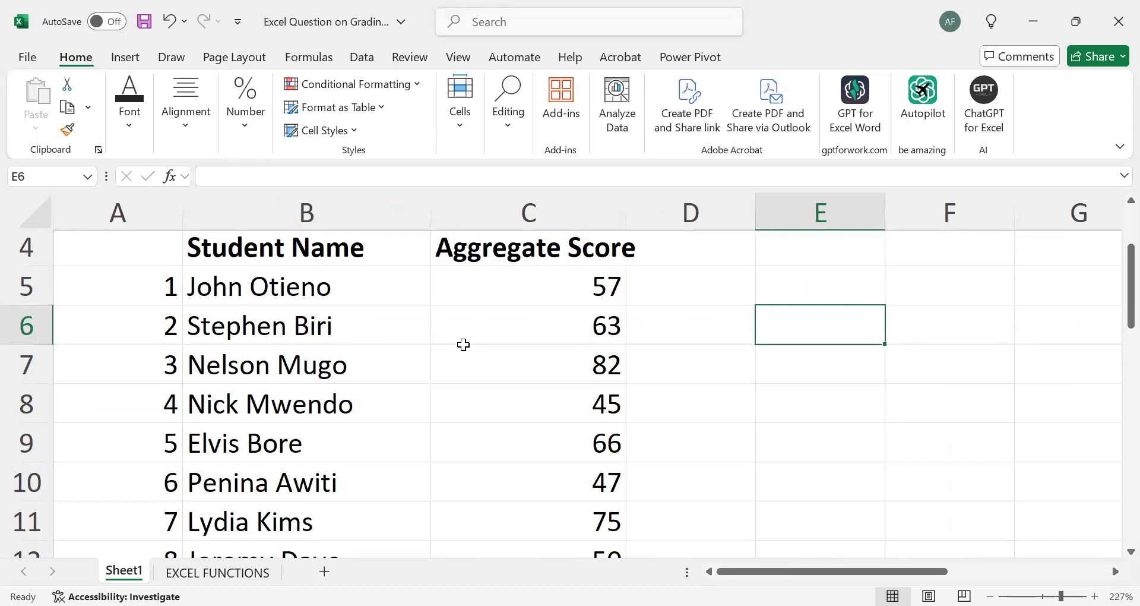
left_click(707, 278)
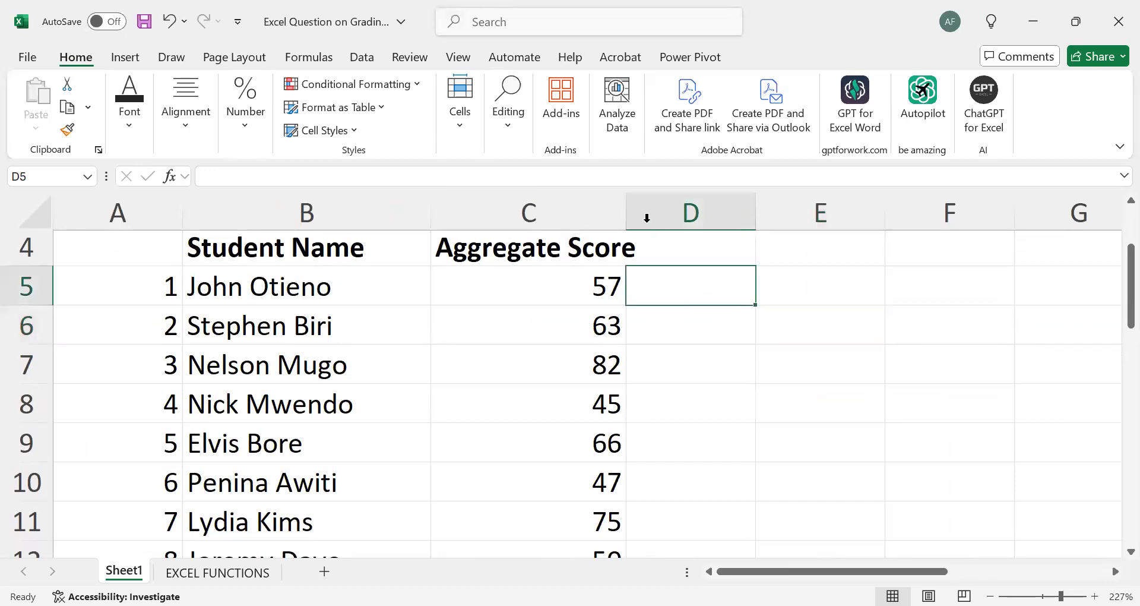
left_click_drag(628, 207, 640, 208)
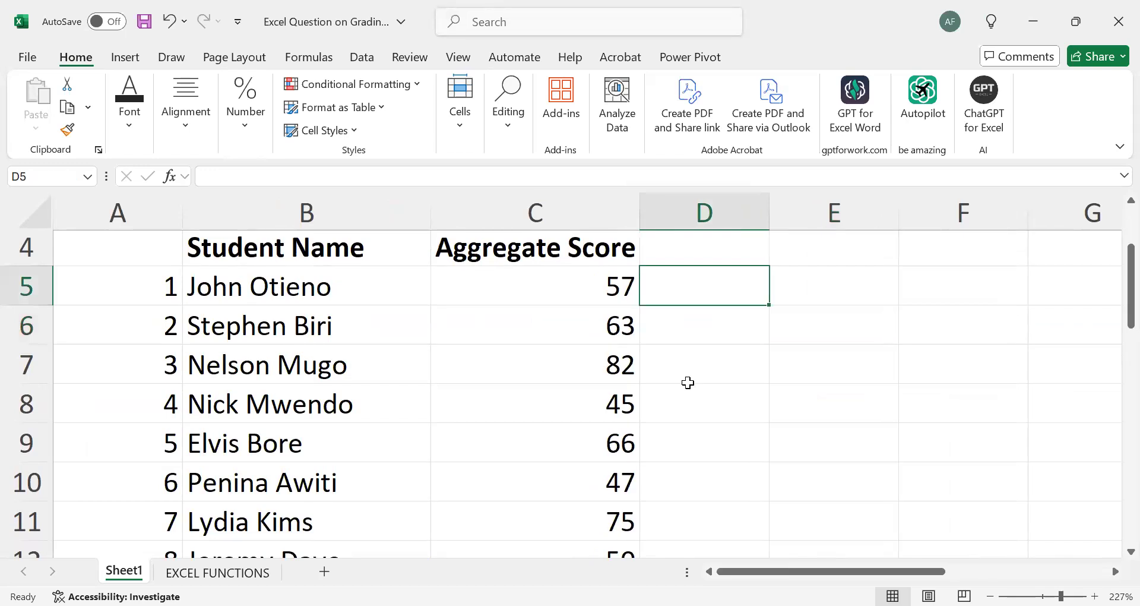
Step: Review the student score table and the IF function description further down Sheet1
scroll(688, 382, "down", 1)
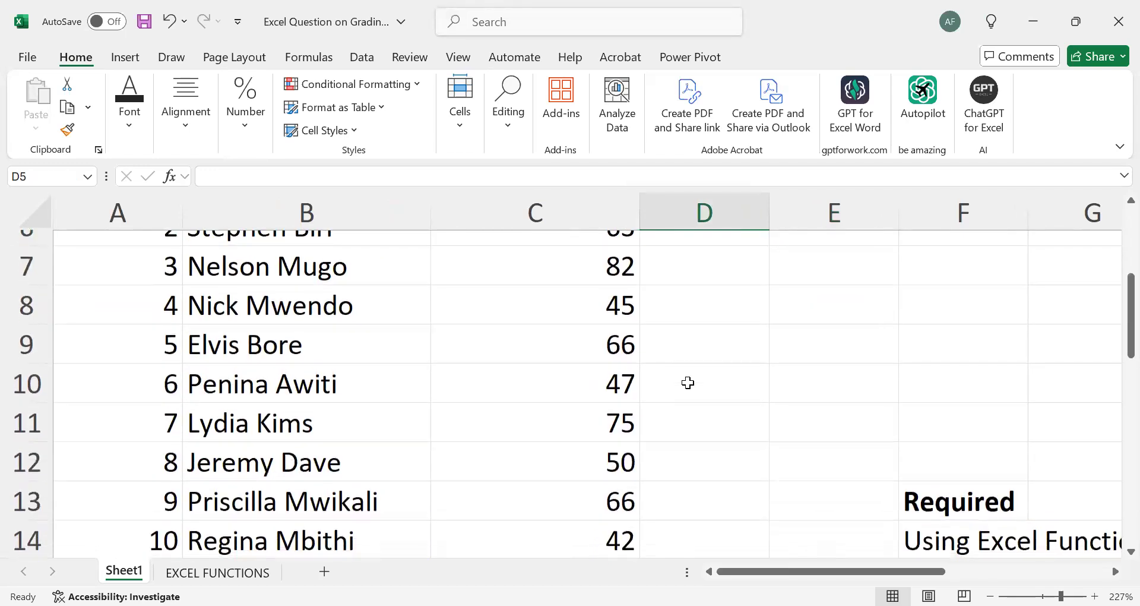
scroll(688, 382, "up", 1)
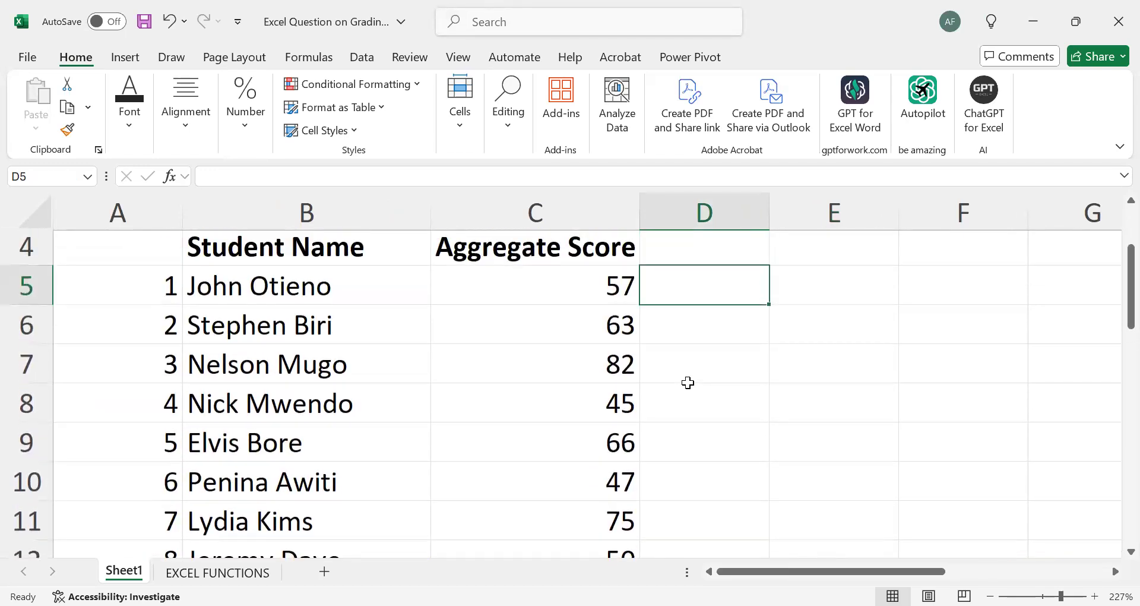
scroll(688, 382, "down", 4)
scroll(688, 382, "down", 4)
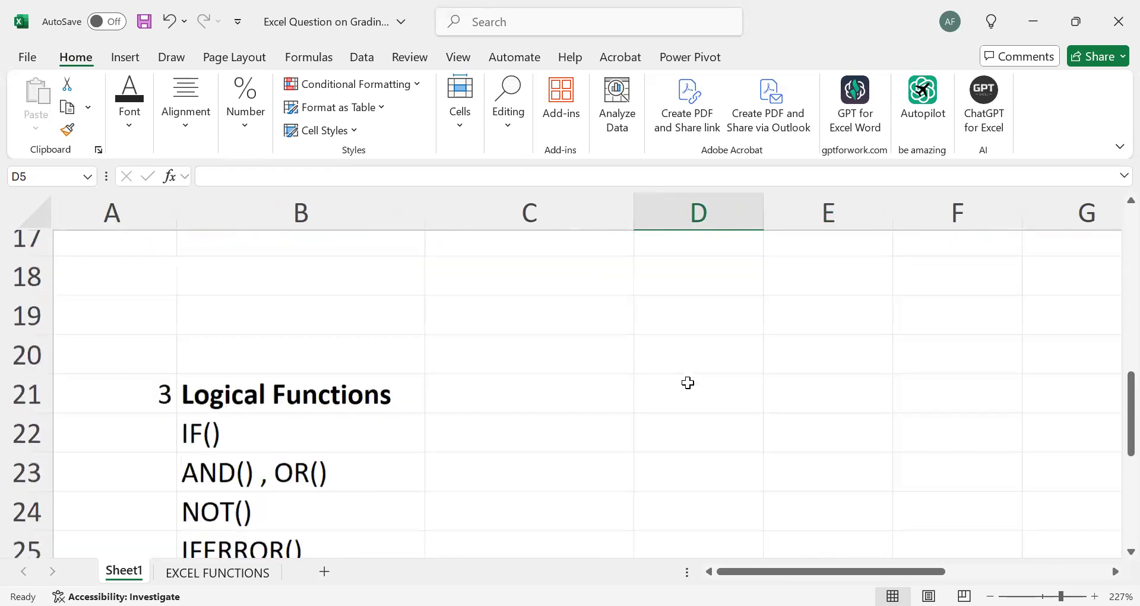
scroll(688, 382, "down", 4)
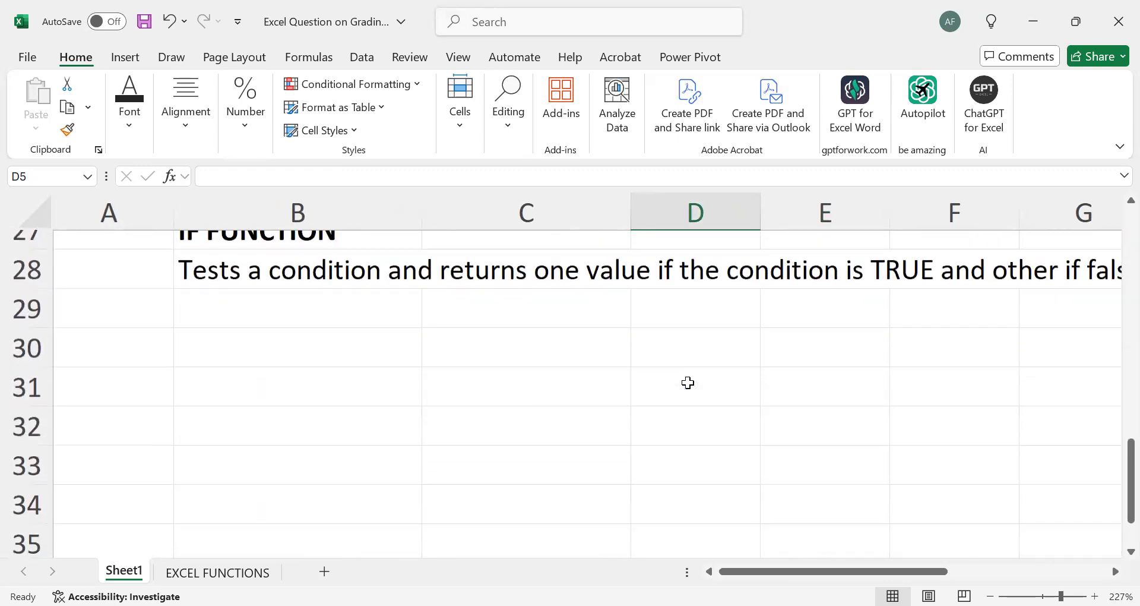
scroll(402, 369, "up", 10)
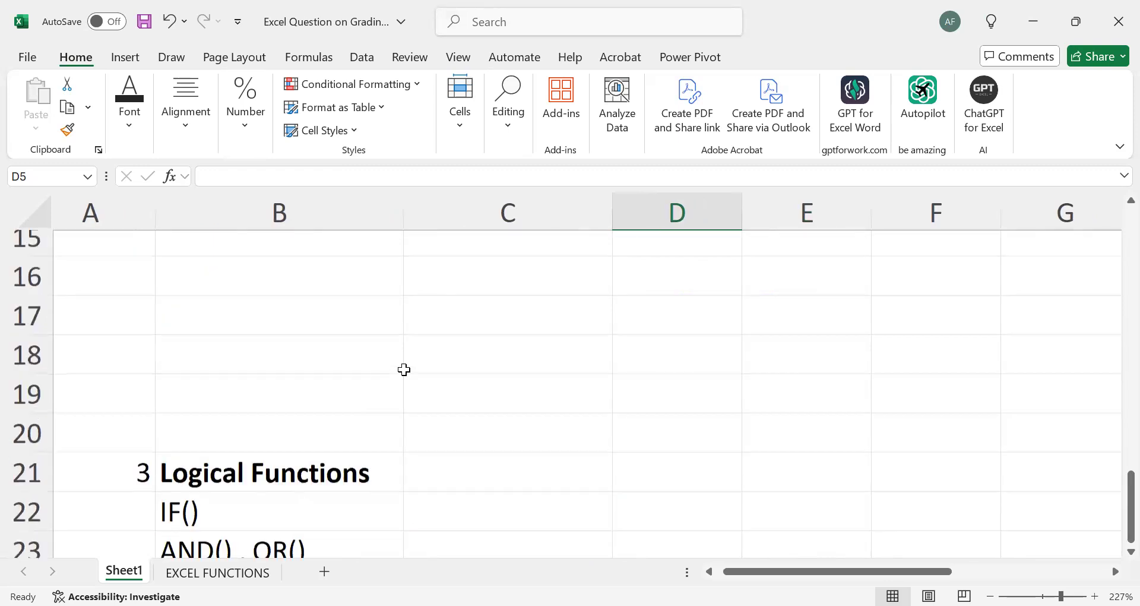
scroll(404, 370, "up", 2)
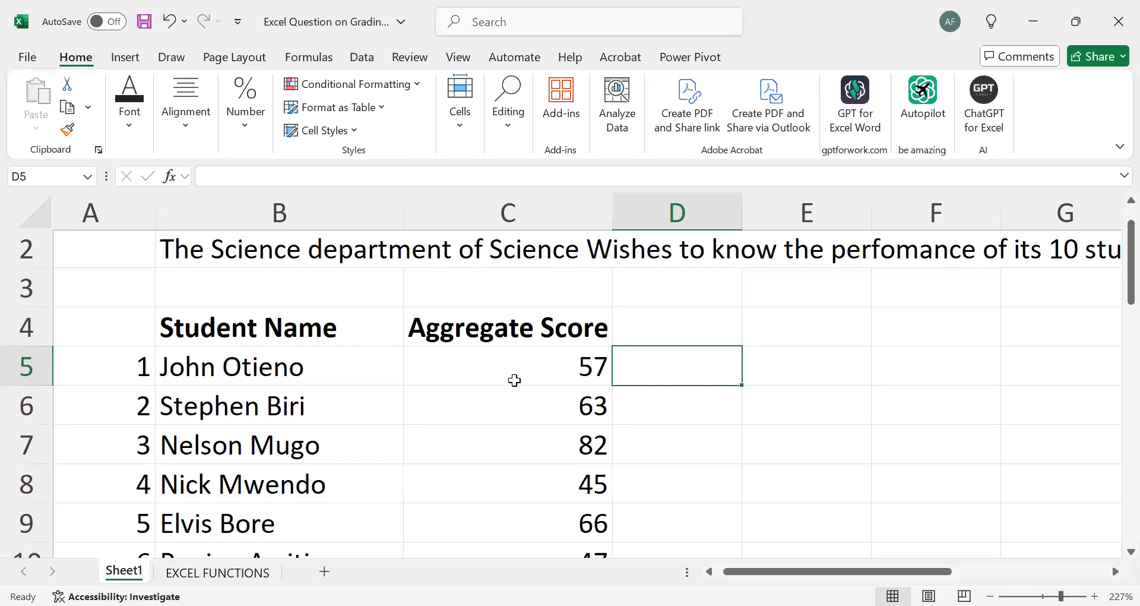
Step: Enter the example condition "If my score is below 50% then FAIL" in B17 below the student table
left_click(514, 405)
scroll(513, 407, "down", 4)
scroll(512, 408, "down", 1)
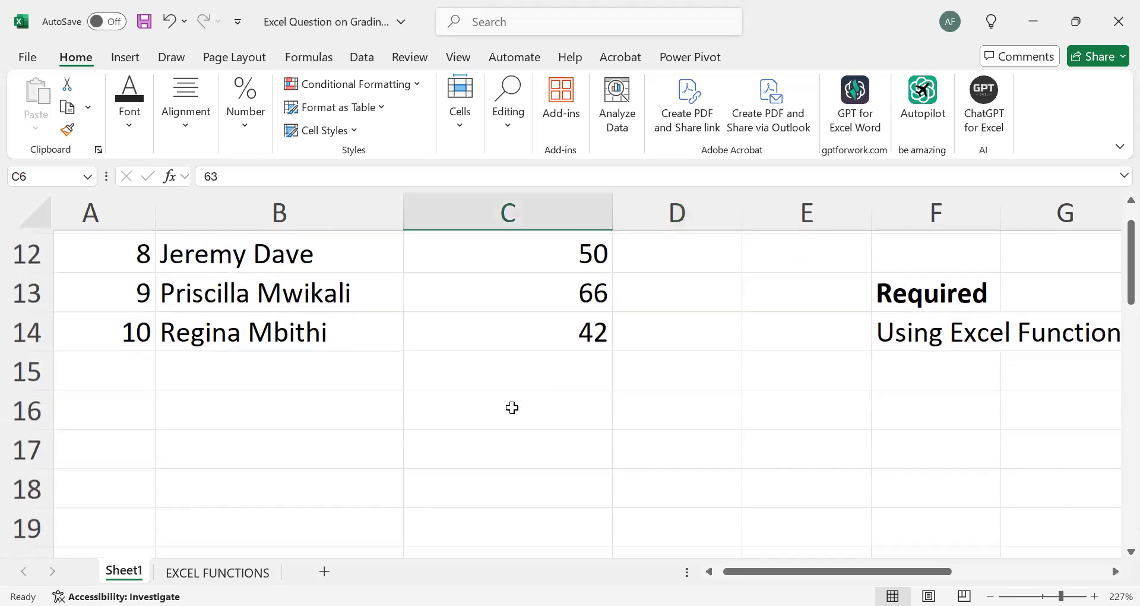
left_click(190, 450)
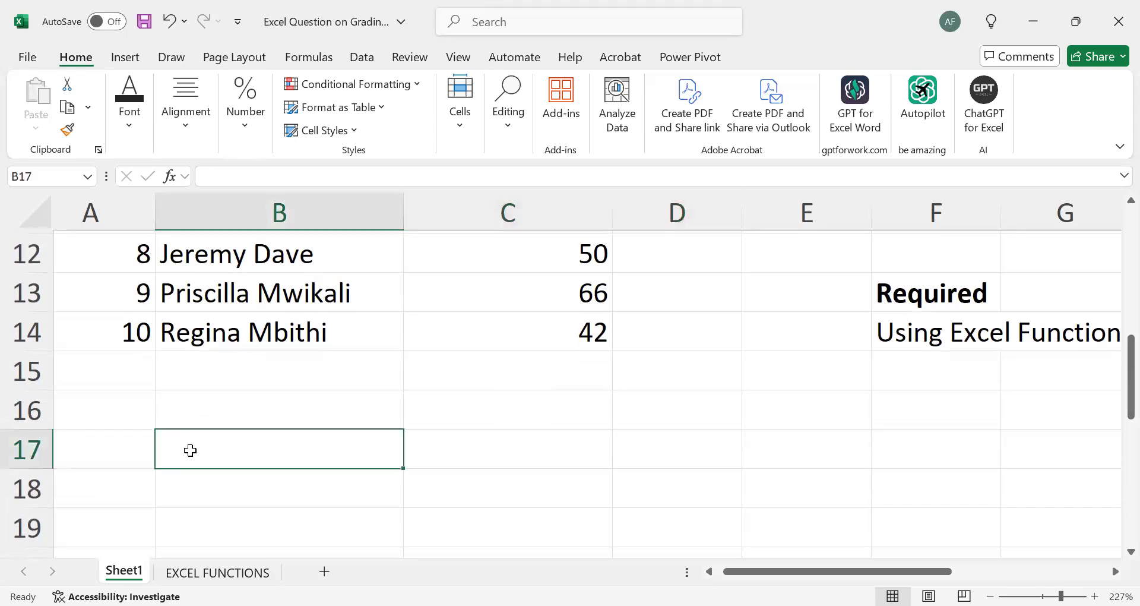
type("I")
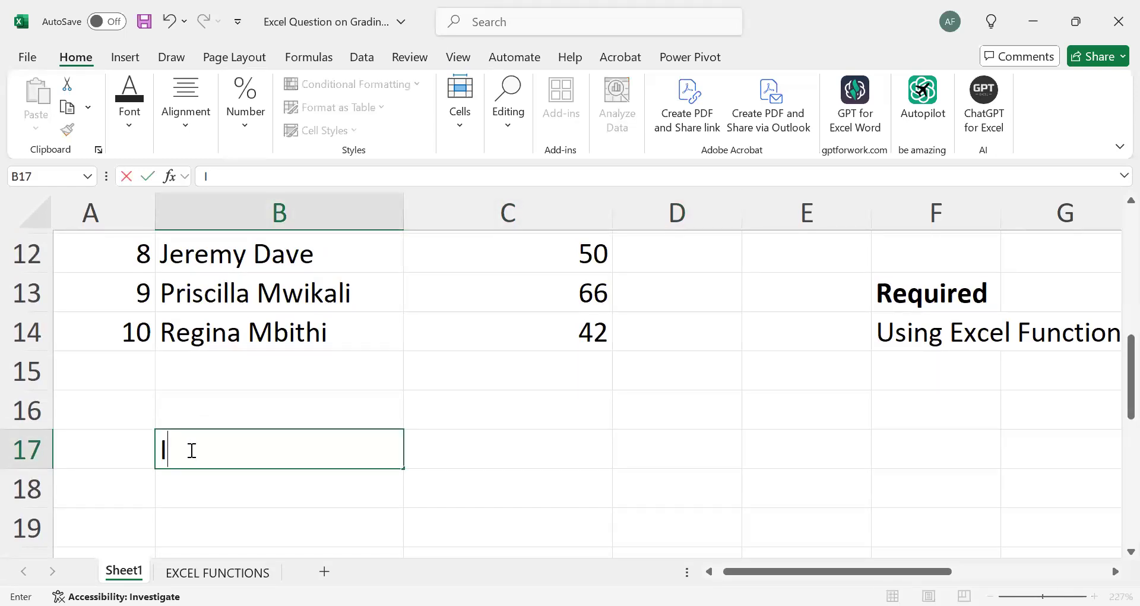
type("f my score i")
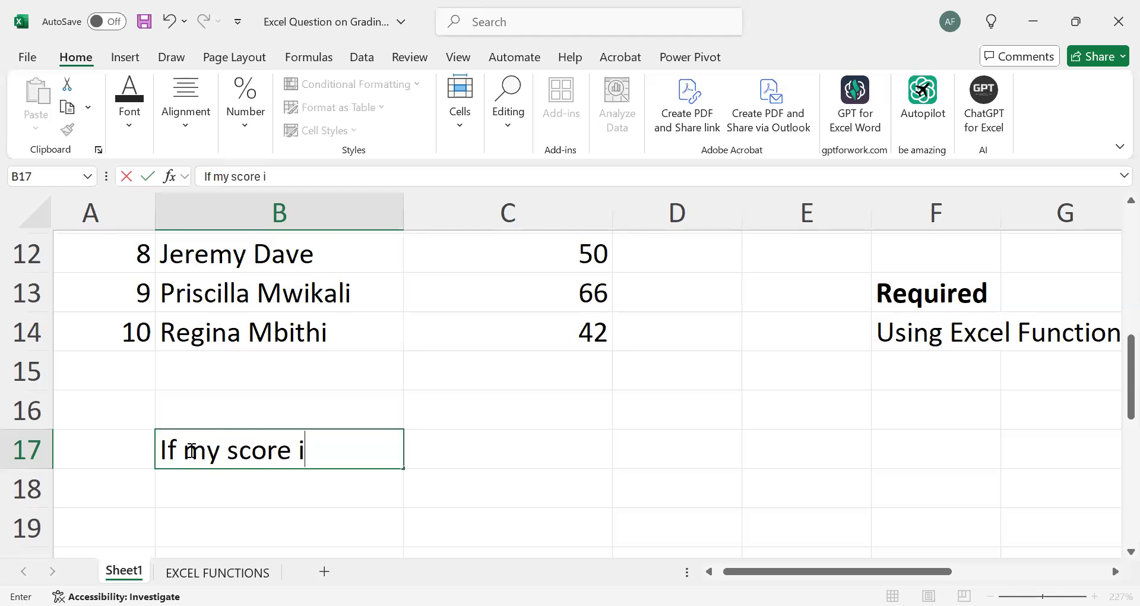
type("s 5 0")
key("BackSpace")
key("BackSpace")
key("BackSpace")
type("belo")
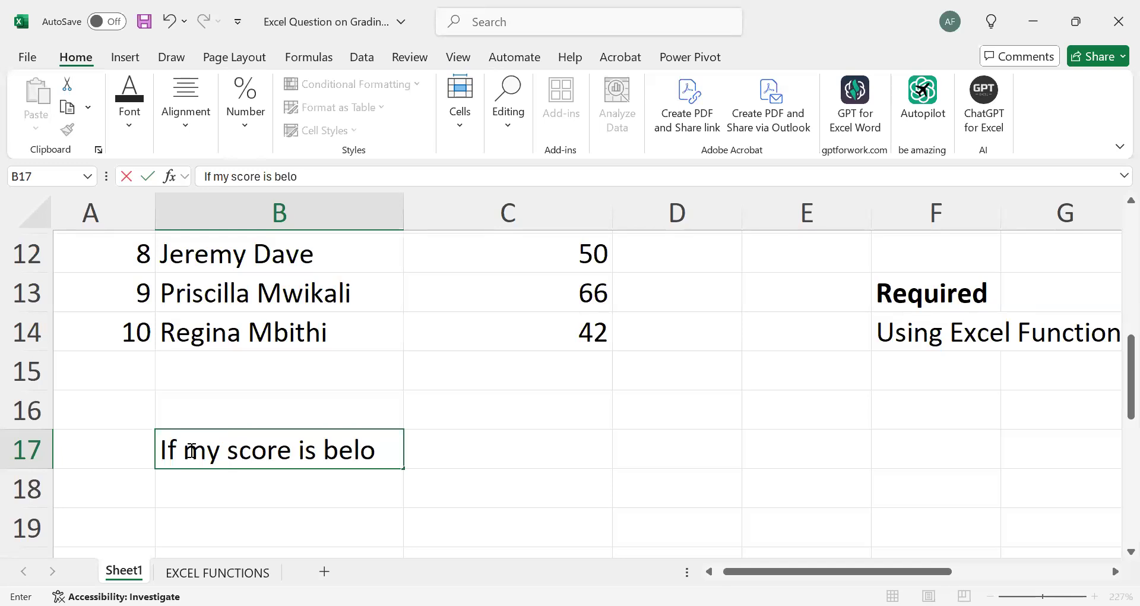
type("w 50")
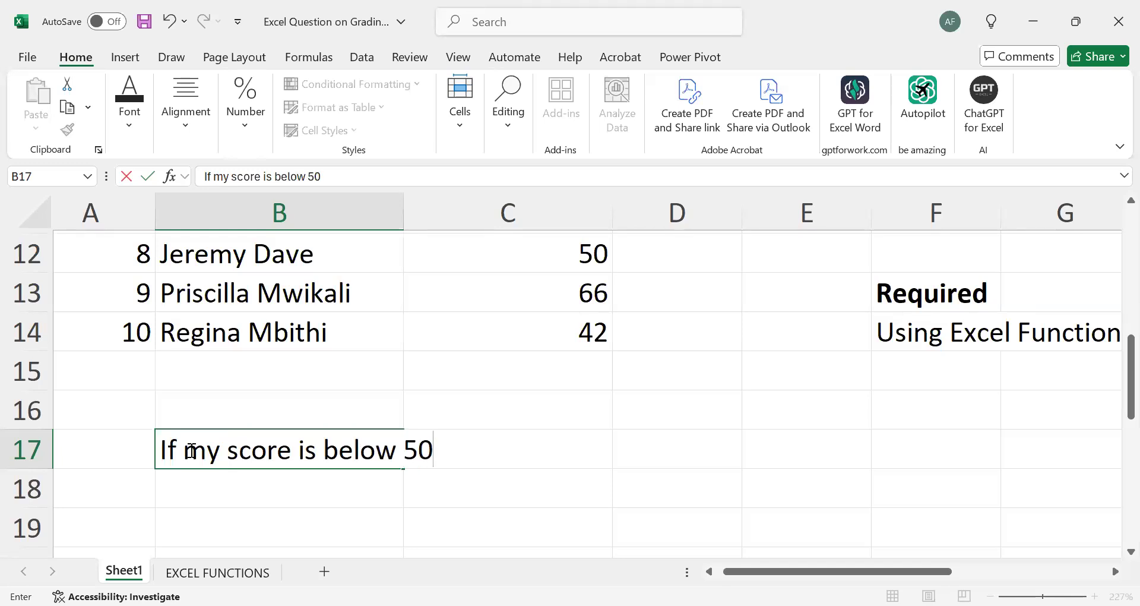
type("% then")
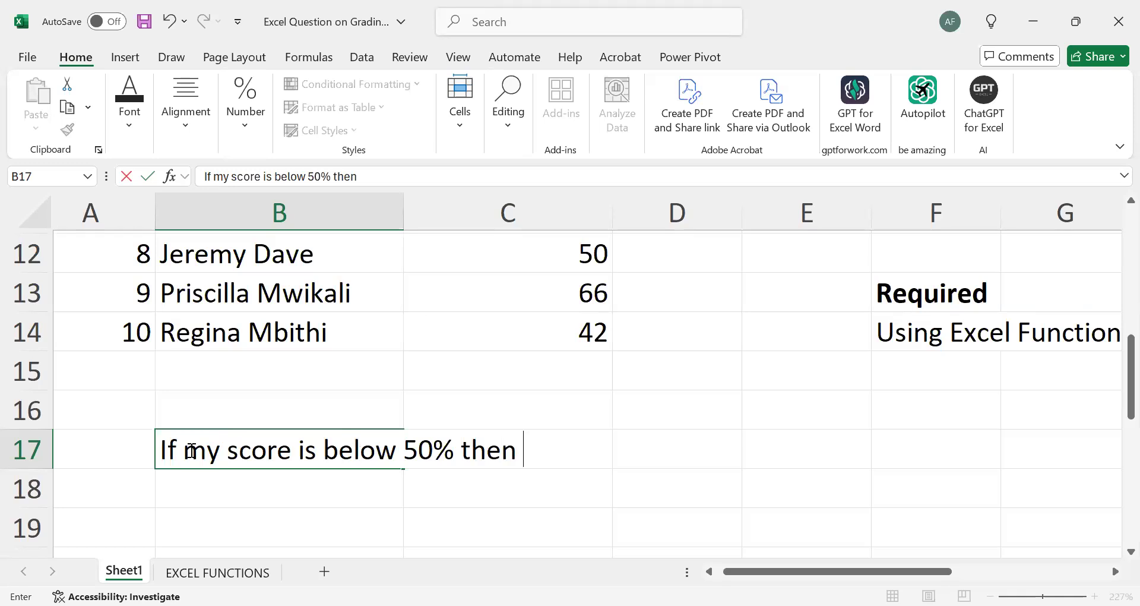
type(" FAIL")
key("Return")
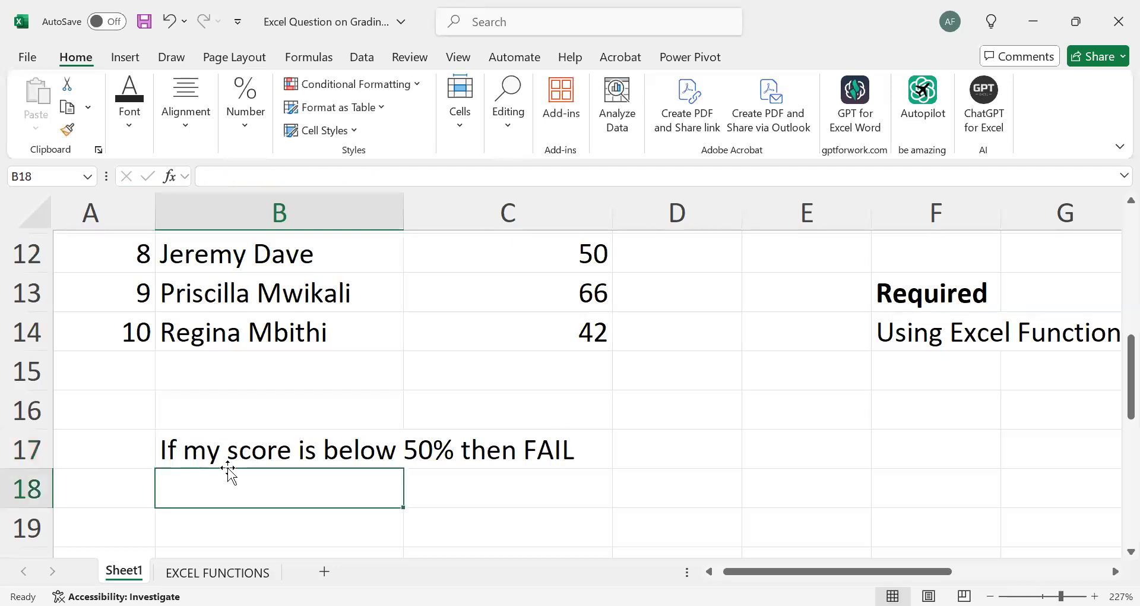
Step: Reuse the B17 sentence in B18 and reword its condition to "IF my score is 50% and above"
type("F")
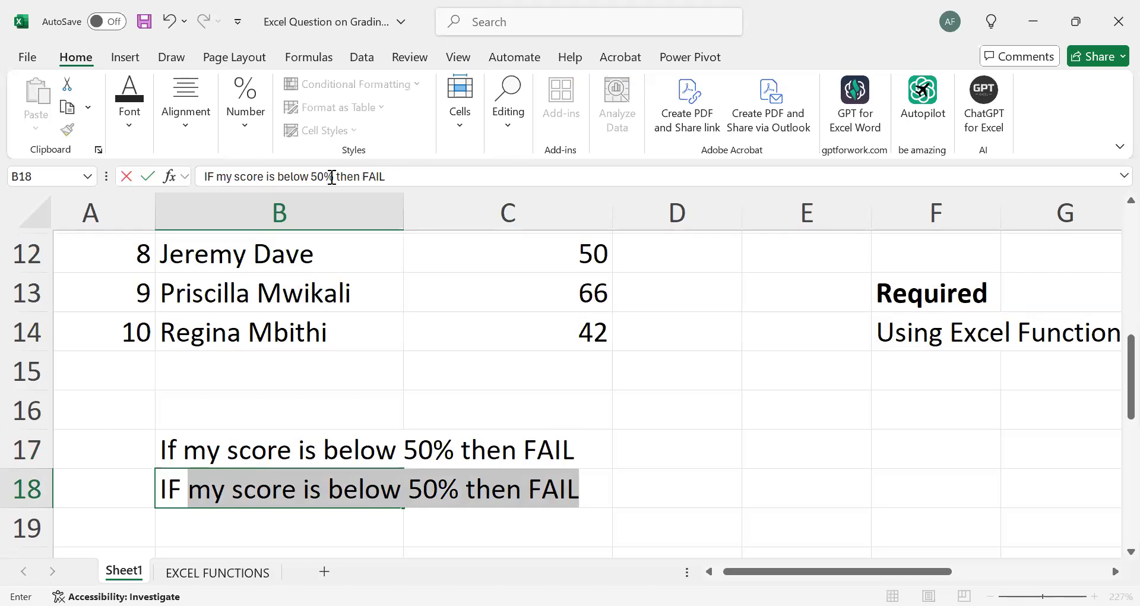
left_click(309, 176)
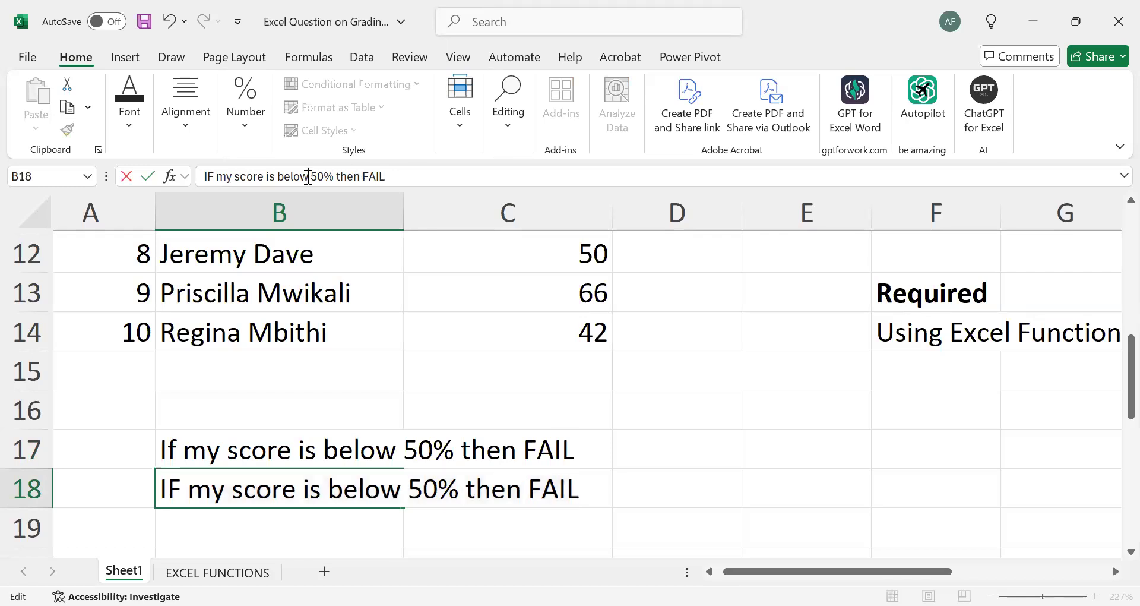
key("BackSpace")
key("BackSpace")
key("BackSpace")
key("BackSpace")
key("BackSpace")
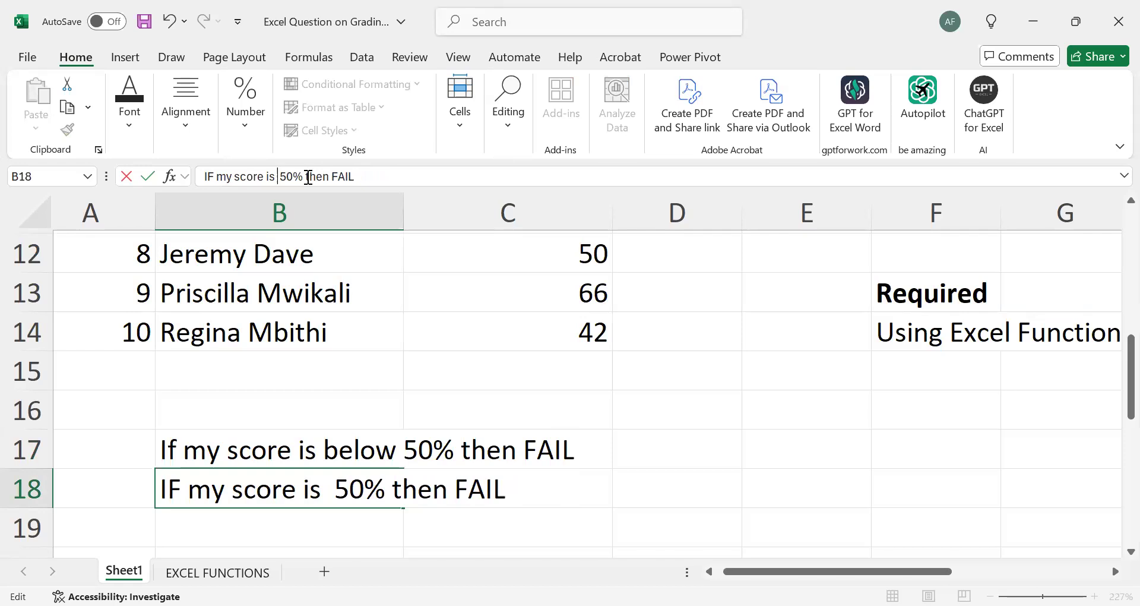
key("BackSpace")
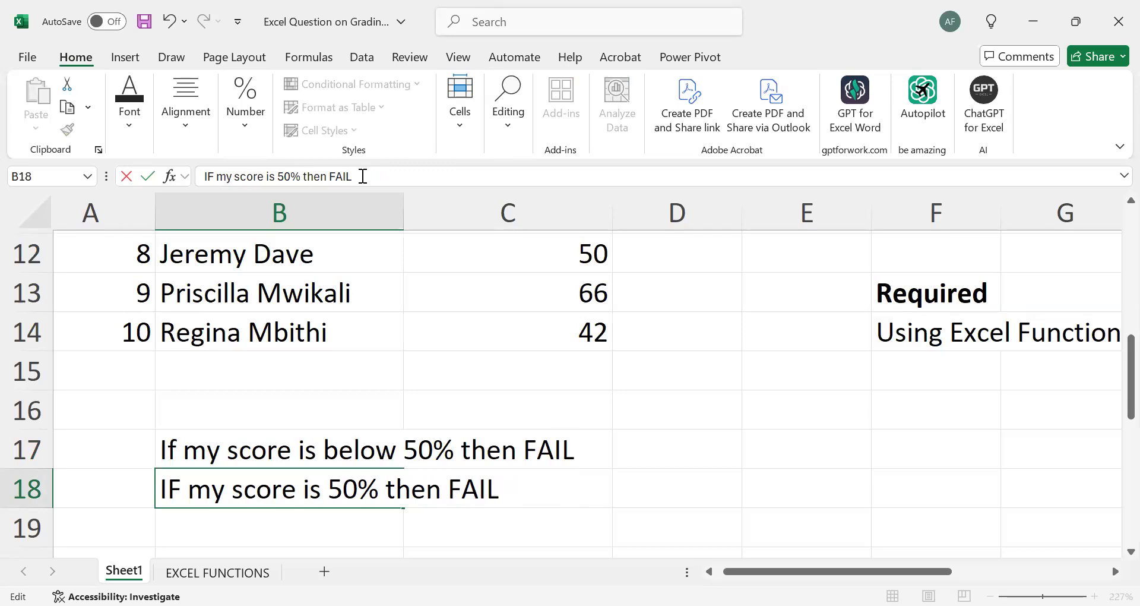
key("BackSpace")
key("BackSpace")
key("BackSpace")
key("BackSpace")
type("A")
key("BackSpace")
type("and ")
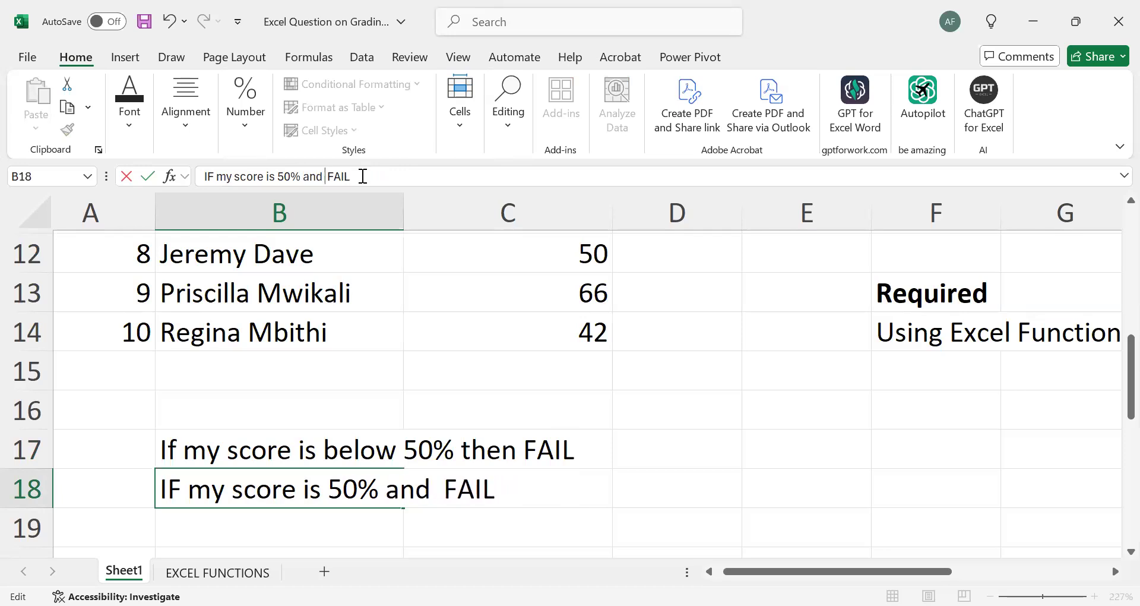
type("above")
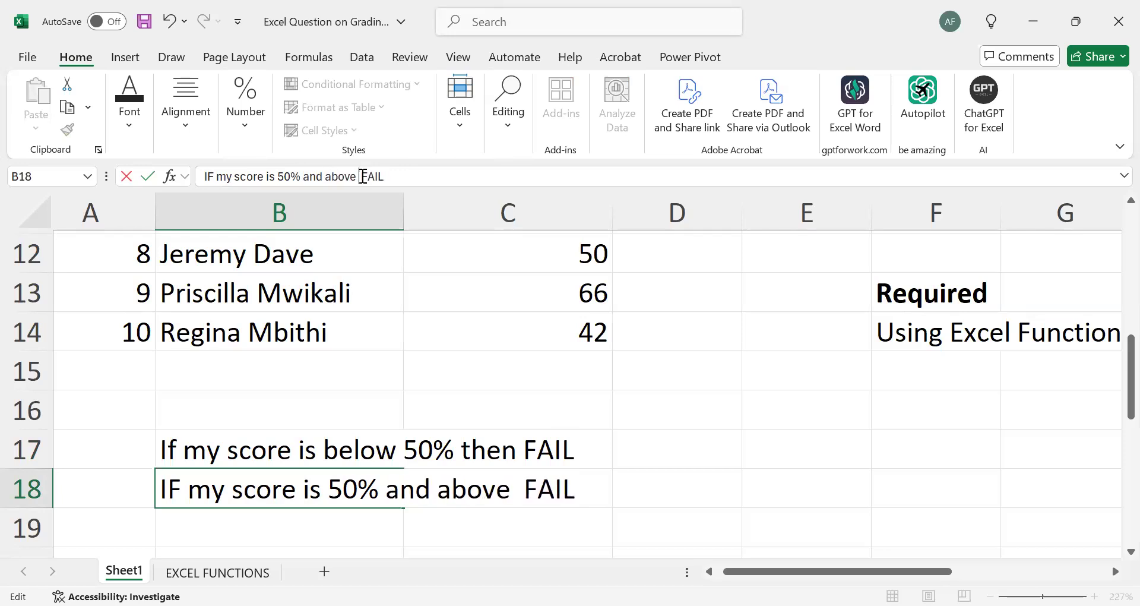
Step: Replace the outcome FAIL with PASS at the end of the B18 sentence
key("BackSpace")
key("BackSpace")
key("BackSpace")
key("BackSpace")
type("p")
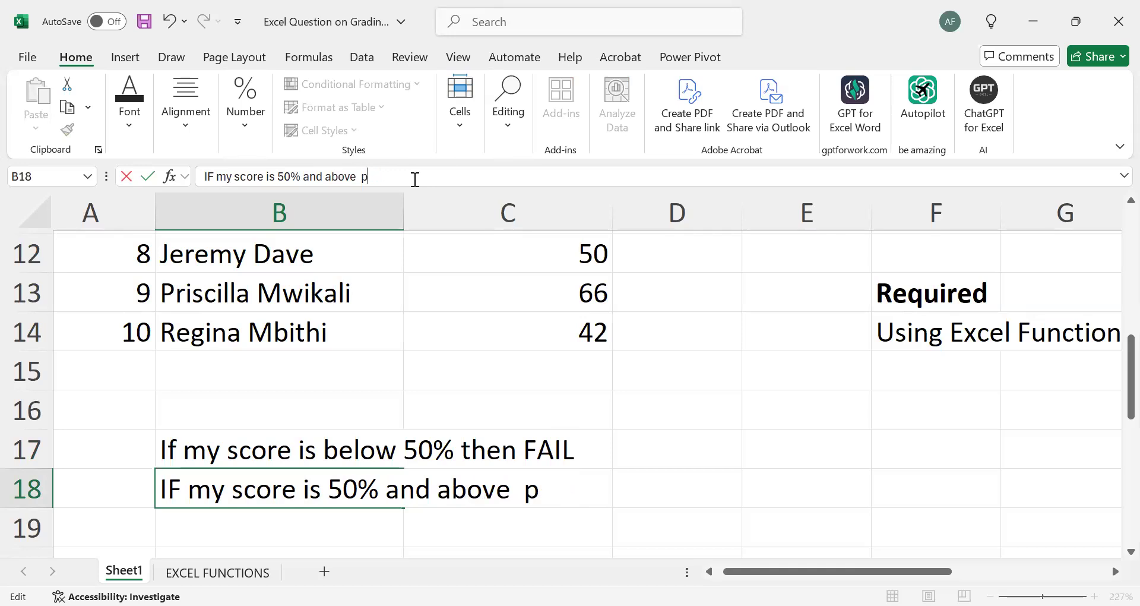
key("BackSpace")
type("PASS")
key("Return")
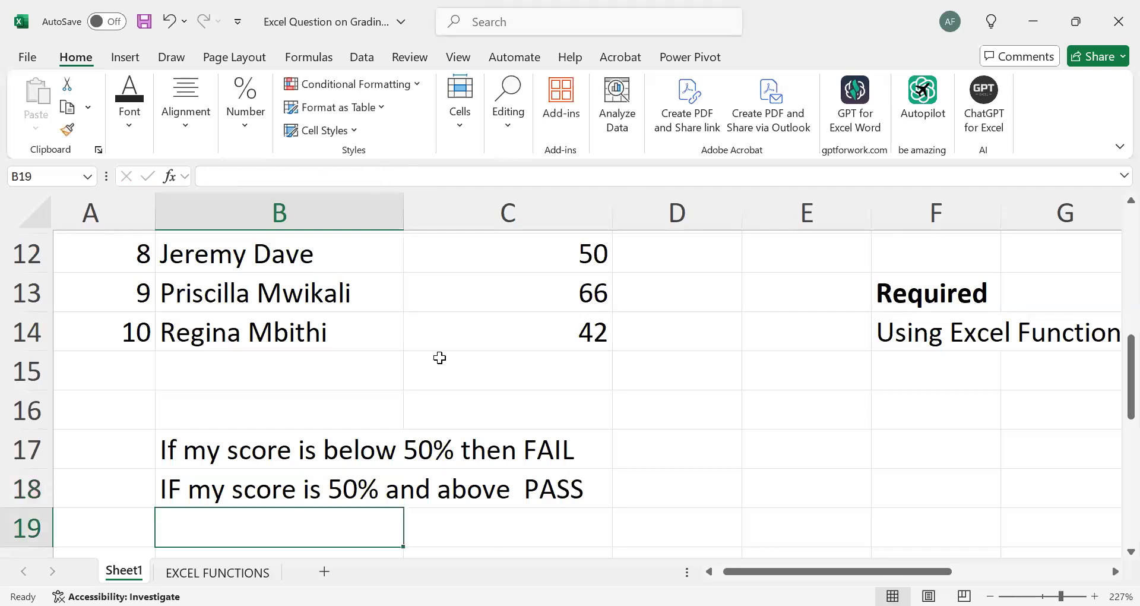
scroll(439, 357, "up", 1)
scroll(439, 357, "left", 1)
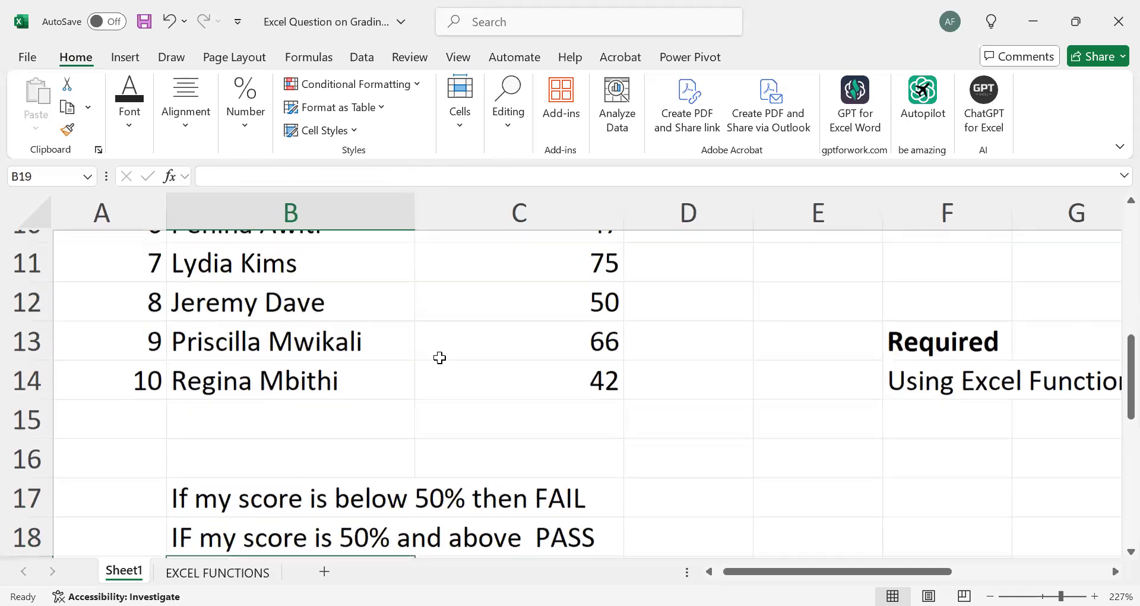
scroll(439, 357, "down", 2)
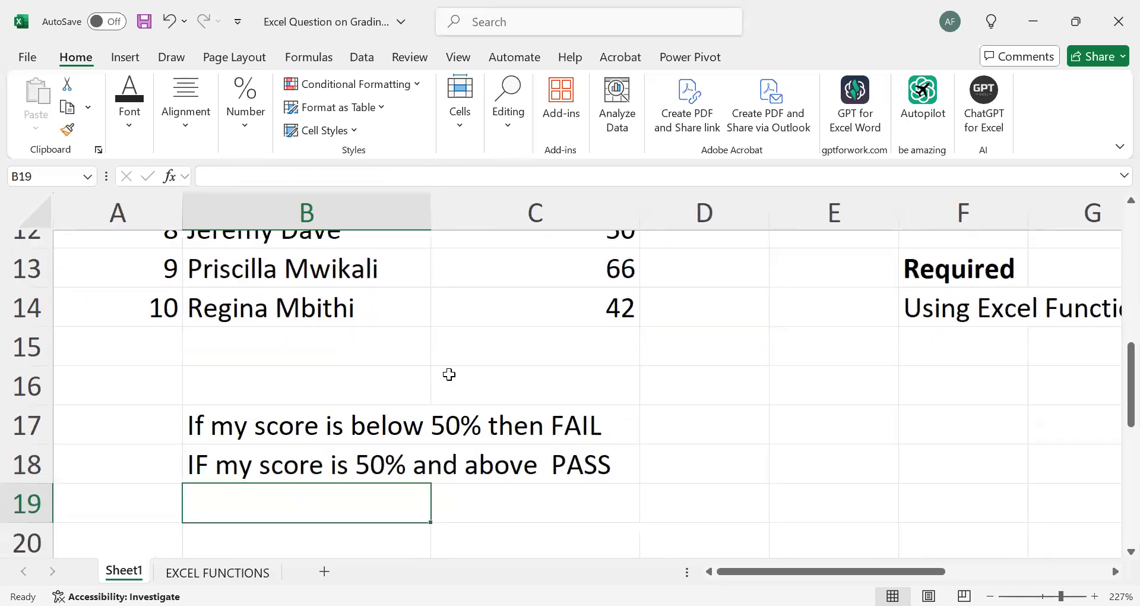
scroll(448, 374, "down", 3)
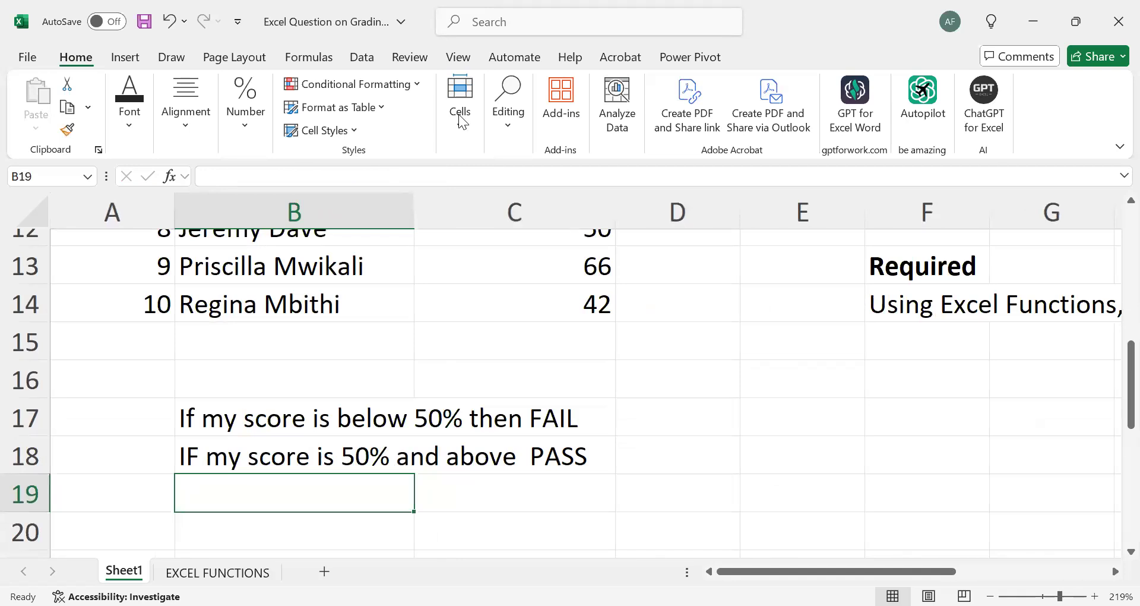
key("alt+Tab")
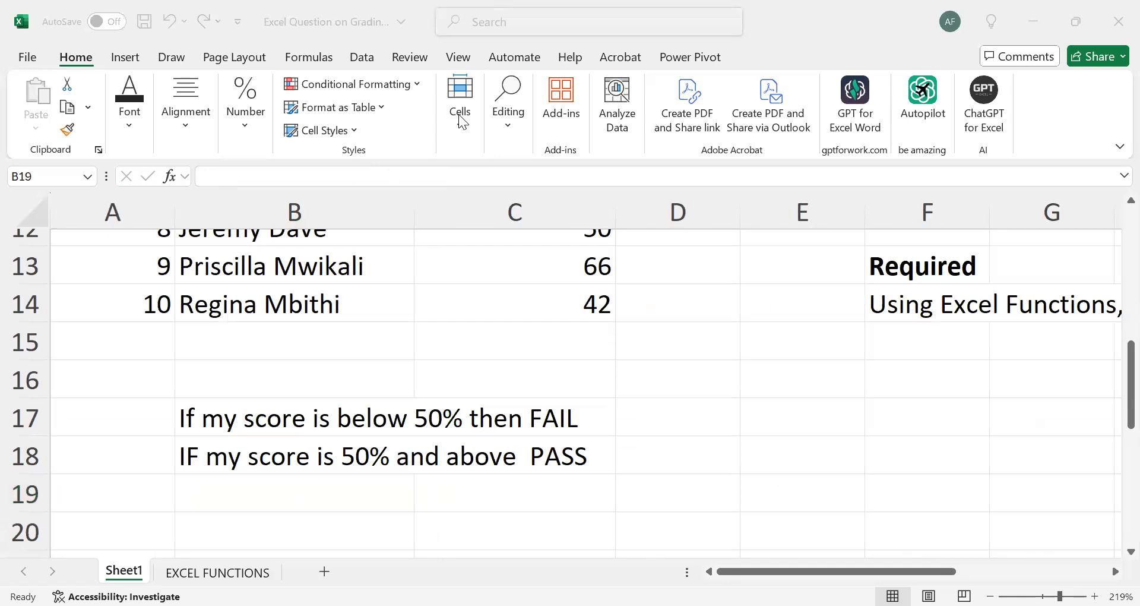
left_click(498, 395)
Step: Enter the heading "GRADE" in D4, next to the Aggregate Score heading
scroll(497, 394, "up", 3)
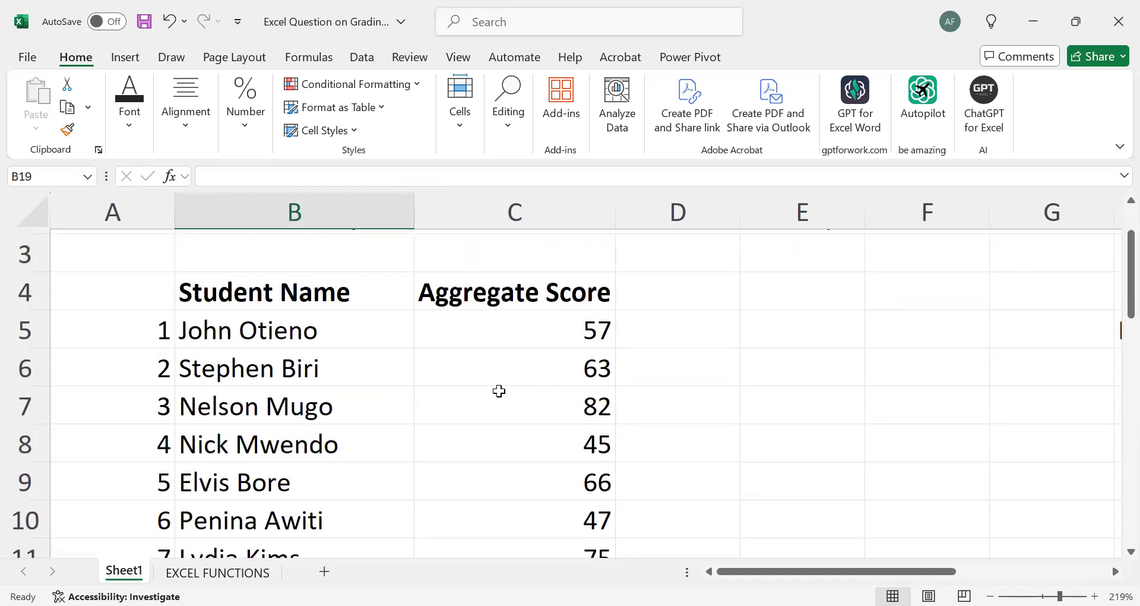
scroll(498, 395, "down", 1, "ctrl")
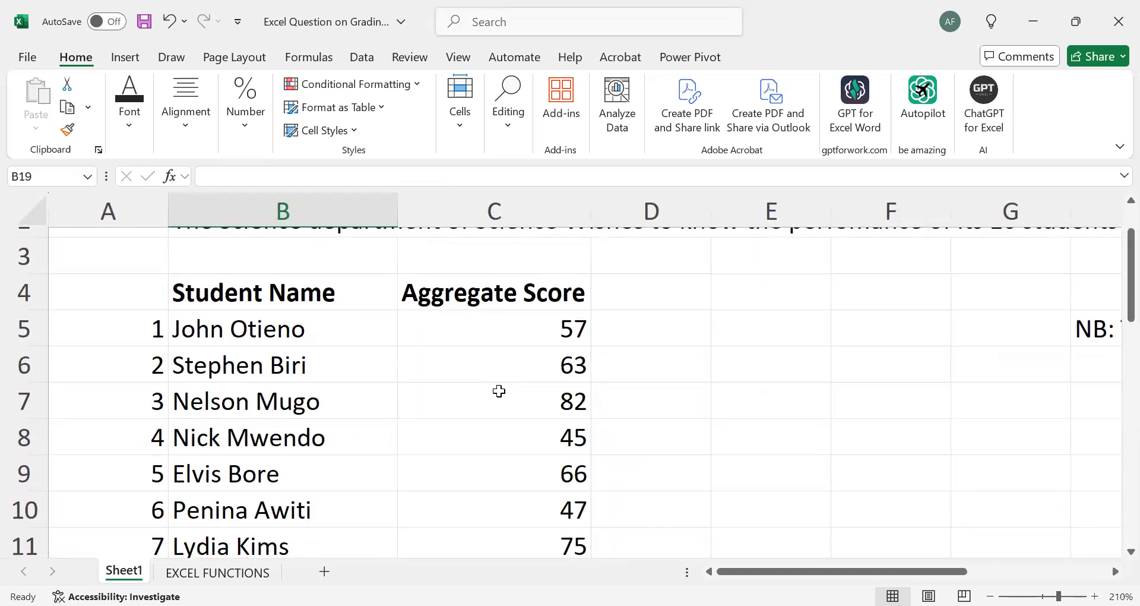
scroll(498, 391, "down", 1)
scroll(499, 391, "down", 1, "ctrl")
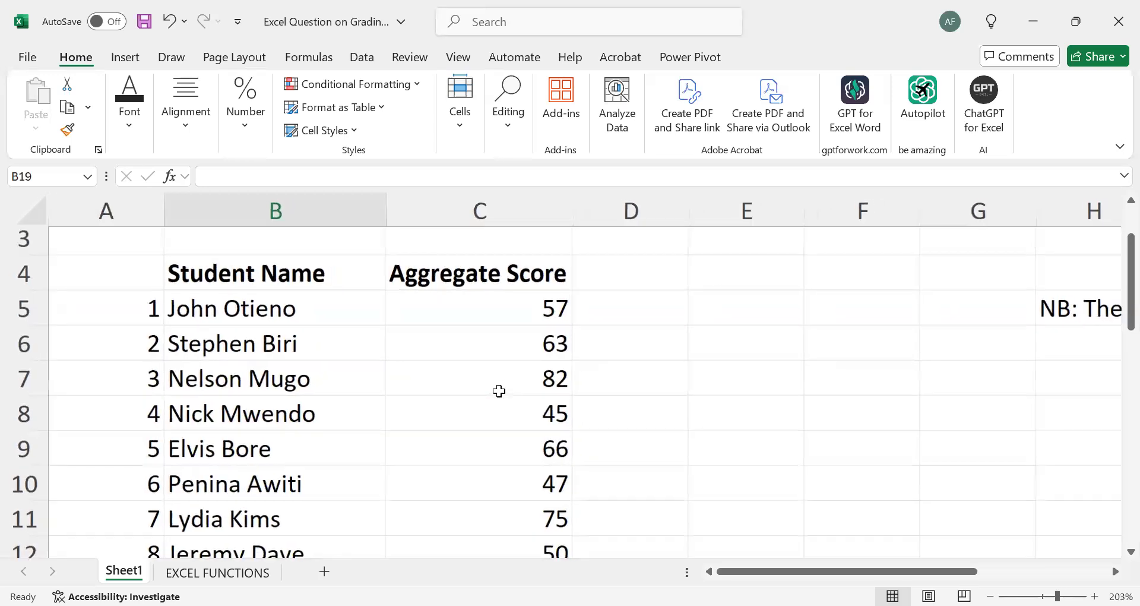
left_click(621, 276)
type("SCOR")
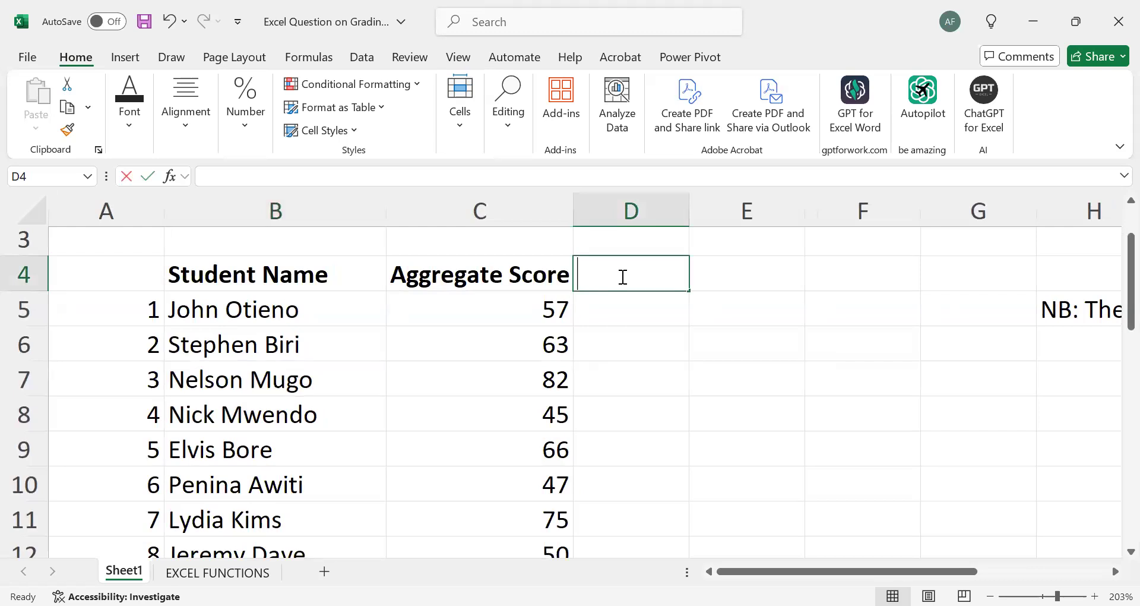
key("BackSpace")
key("BackSpace")
key("BackSpace")
key("BackSpace")
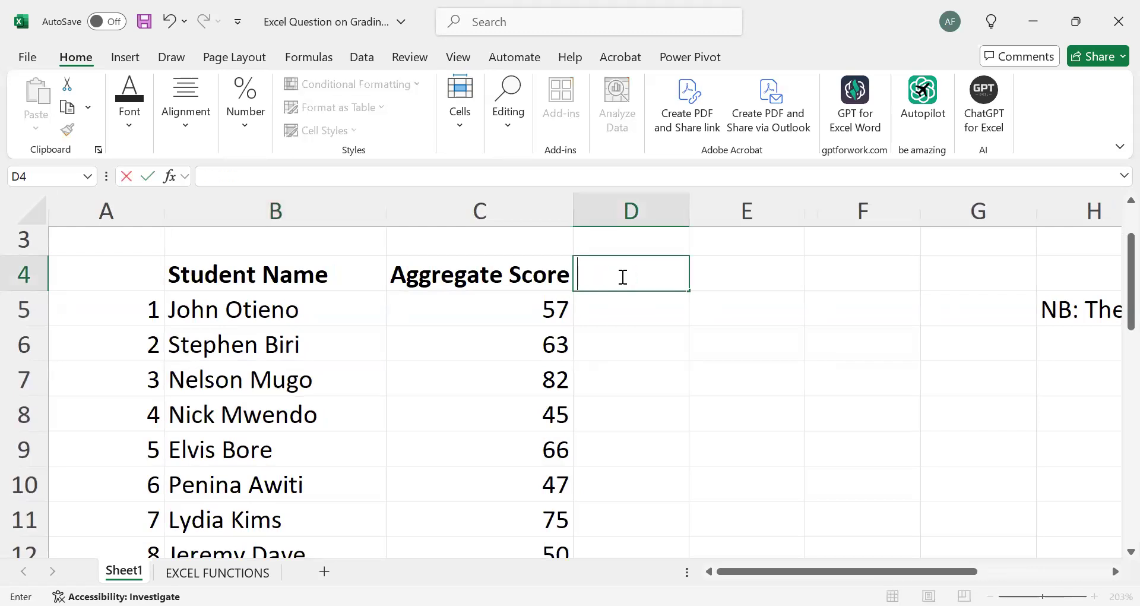
type("GRADE")
left_click(738, 375)
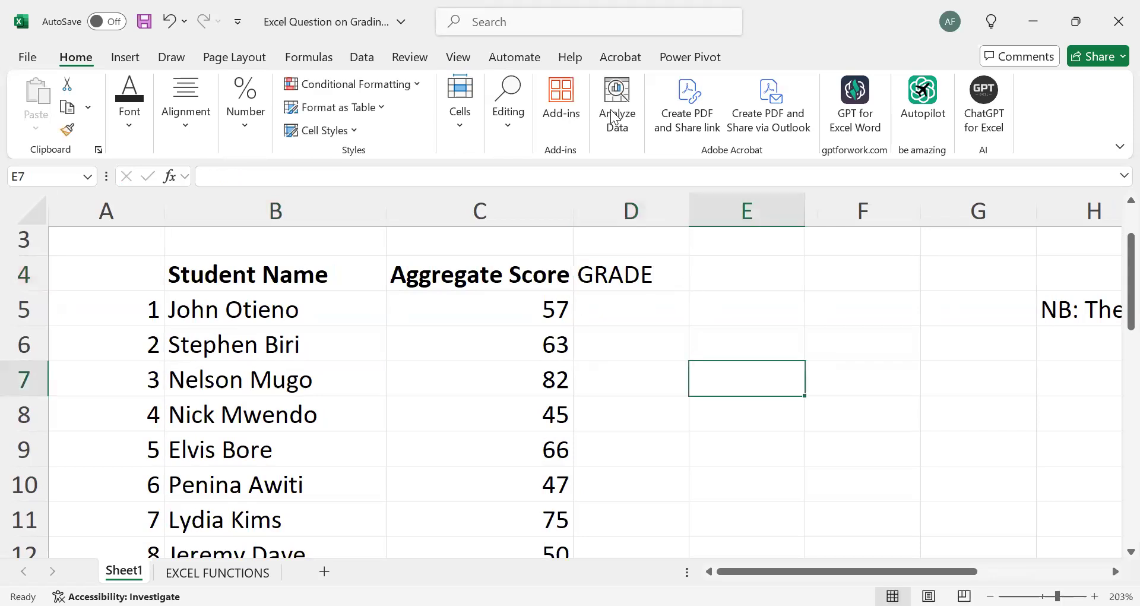
Step: Widen the Aggregate Score column slightly to separate it from the GRADE column
scroll(652, 312, "down", 1)
scroll(652, 312, "up", 2)
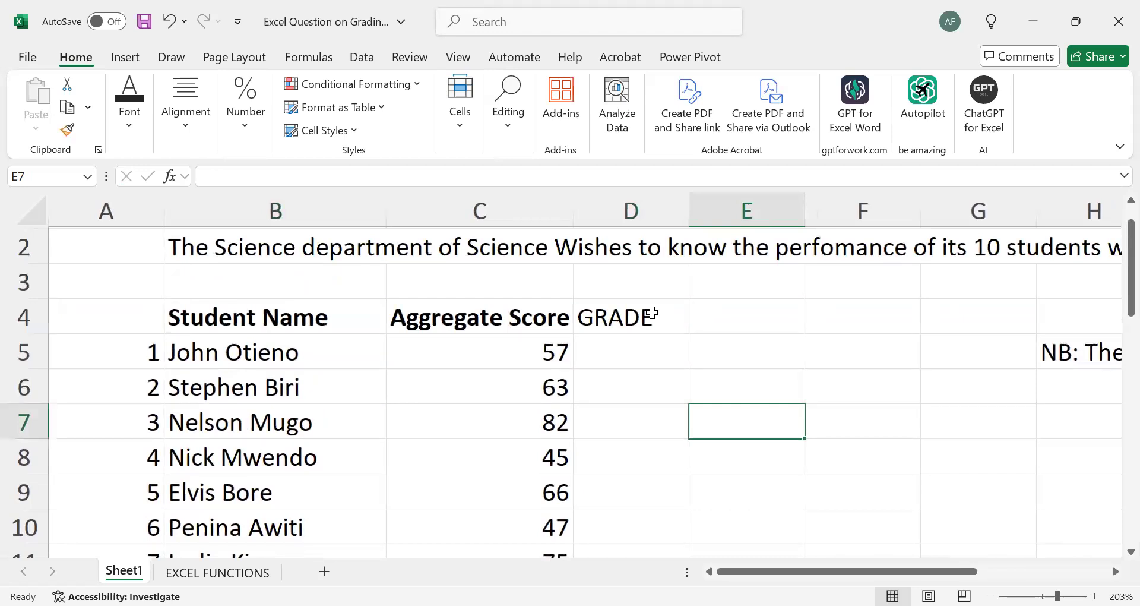
scroll(652, 312, "right", 2)
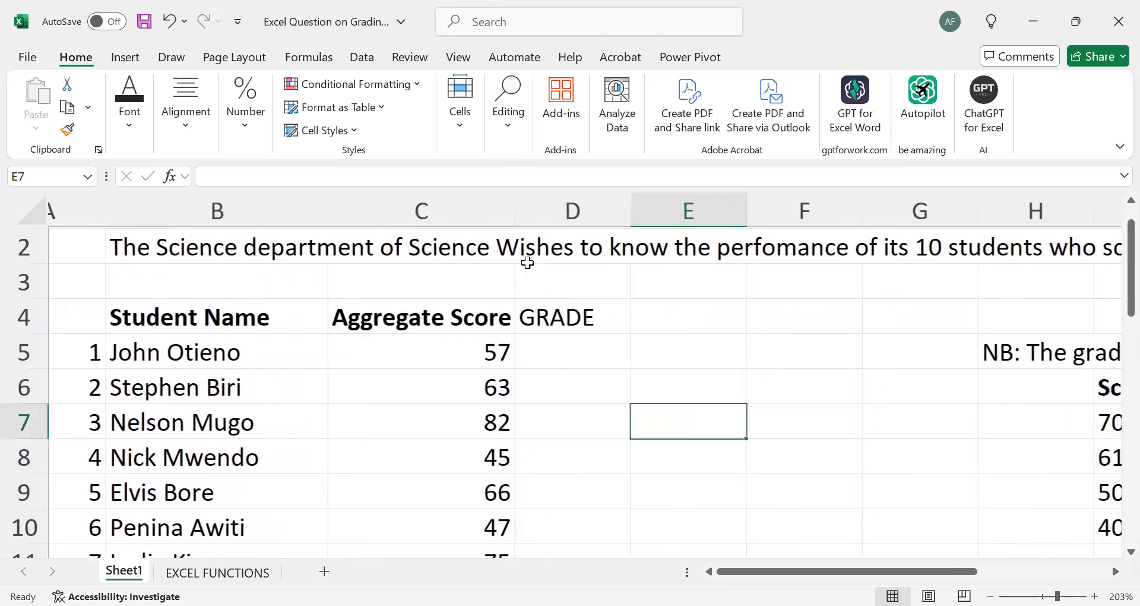
left_click_drag(508, 211, 519, 210)
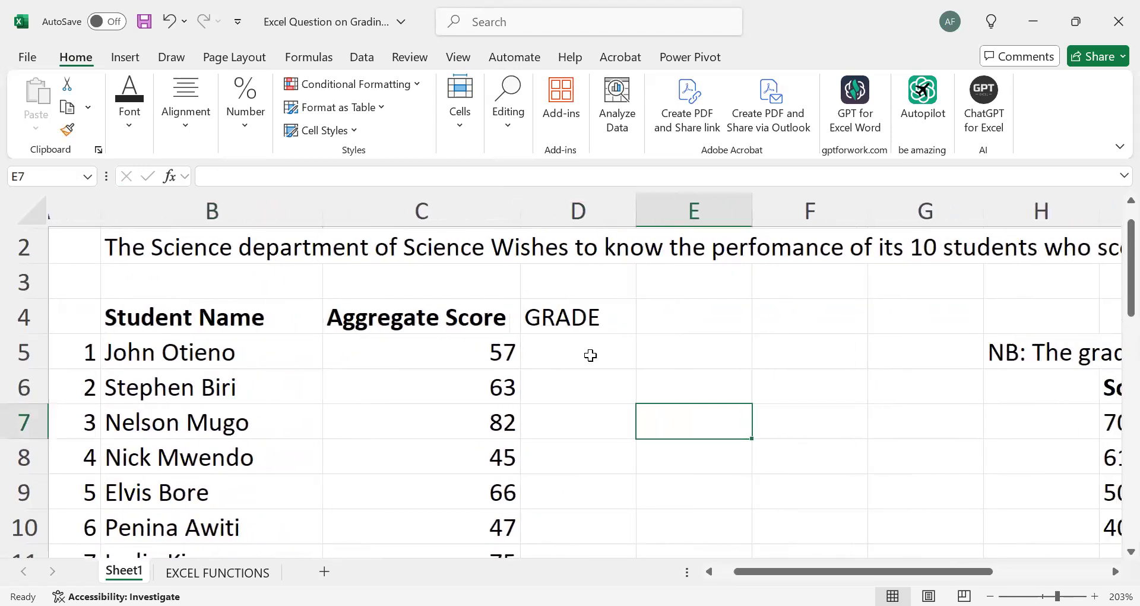
Step: Begin an IF formula in D5 for the first student's grade, with the logical test C5=>50
left_click(585, 362)
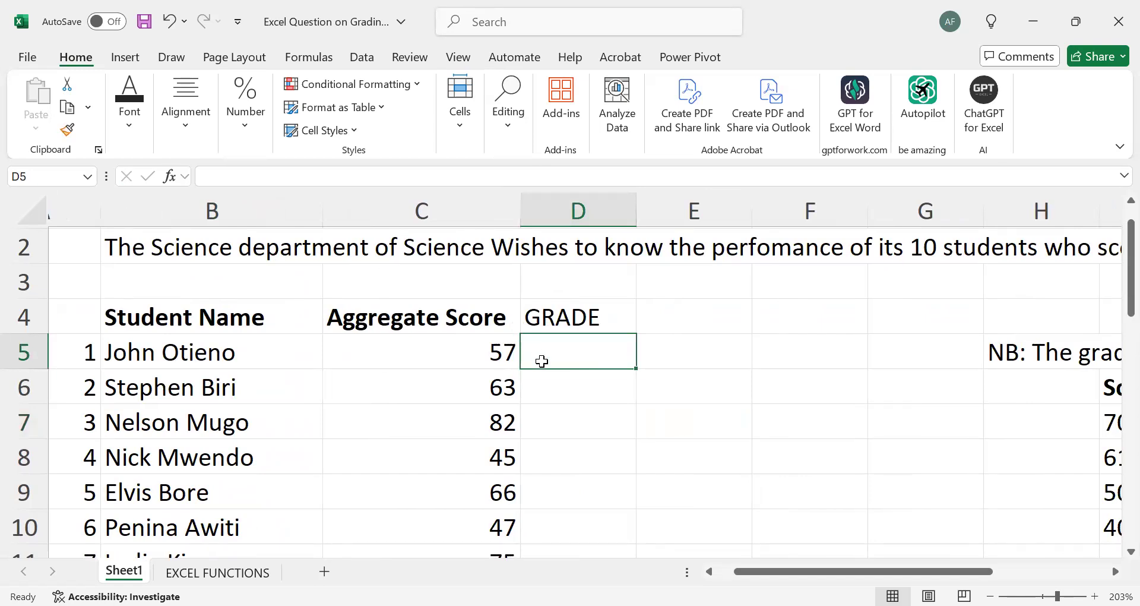
type("=")
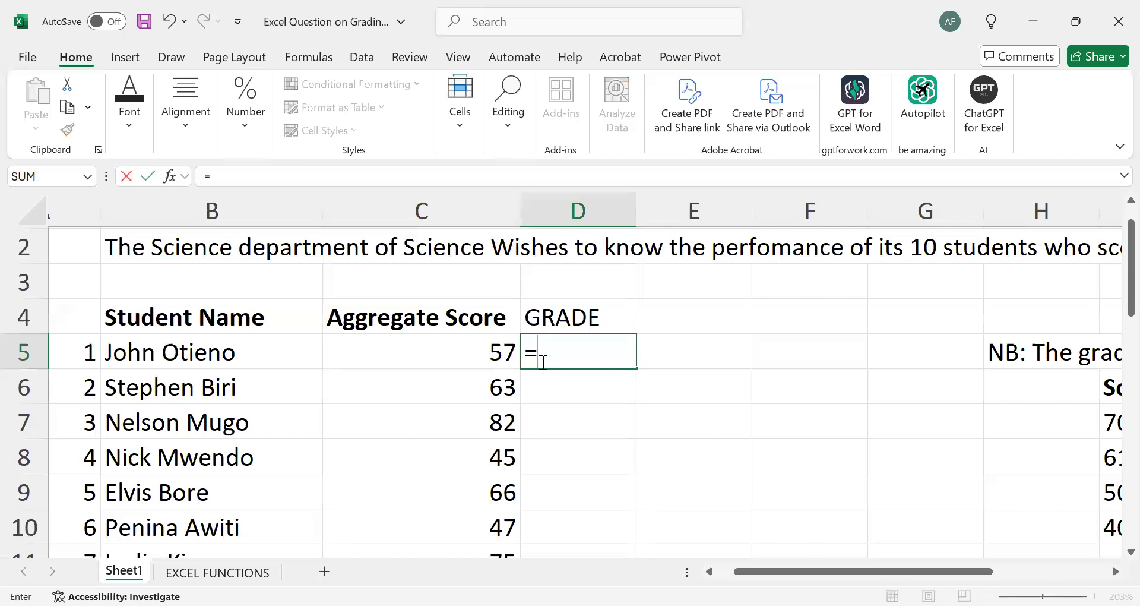
type("IF")
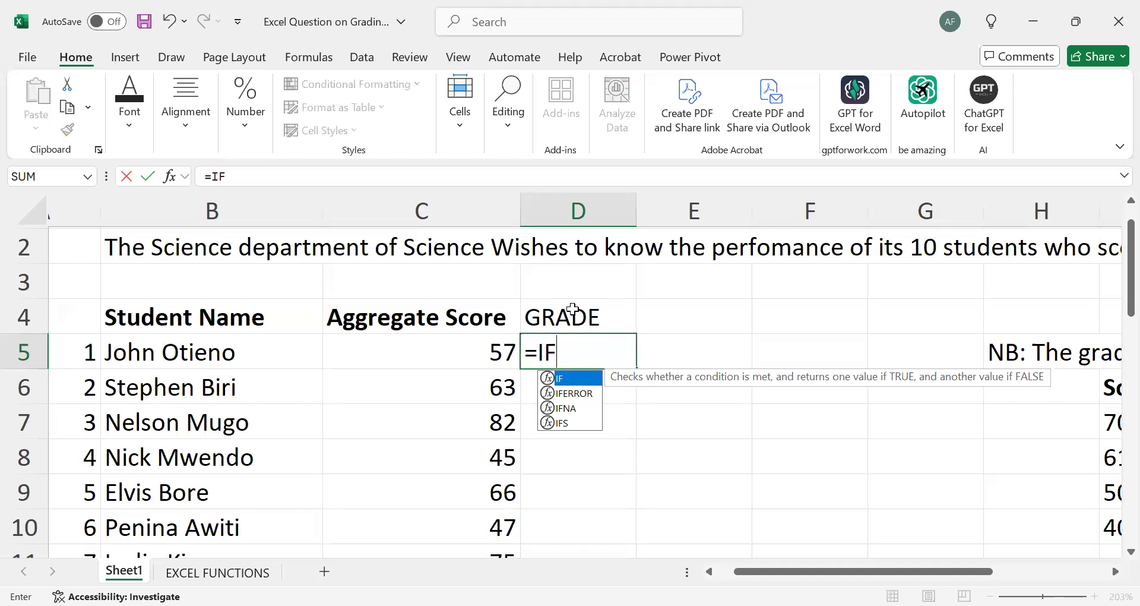
type("(")
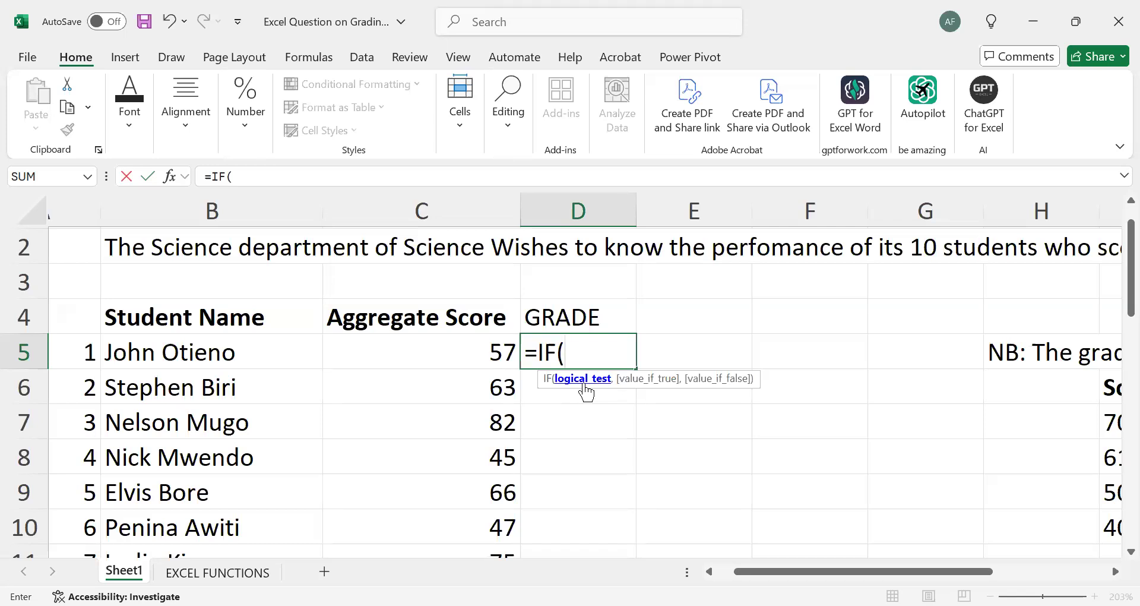
left_click(485, 346)
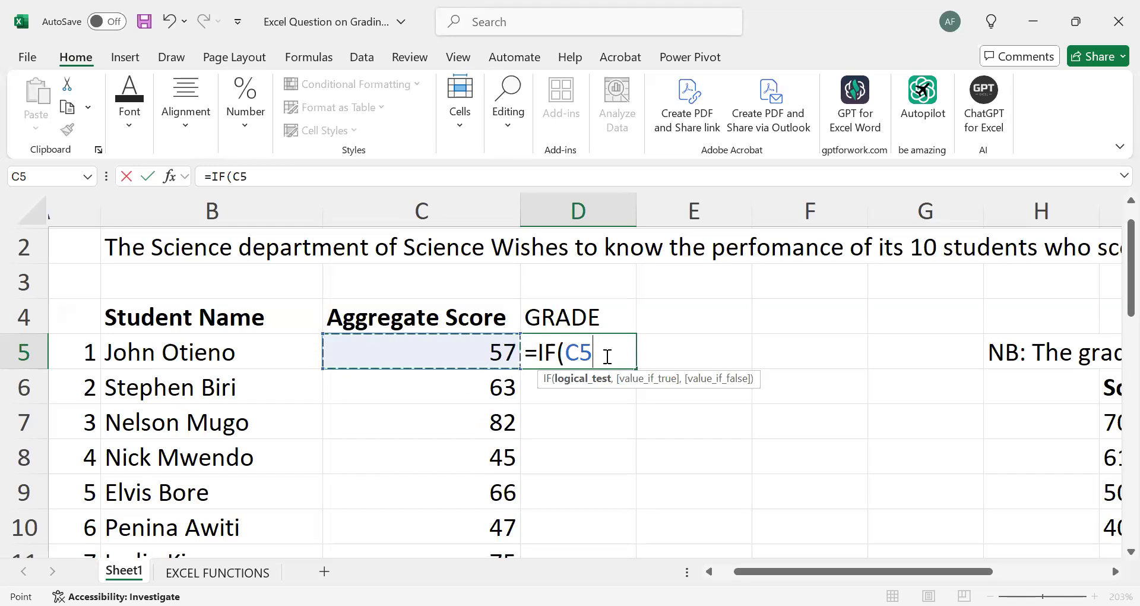
type("=>")
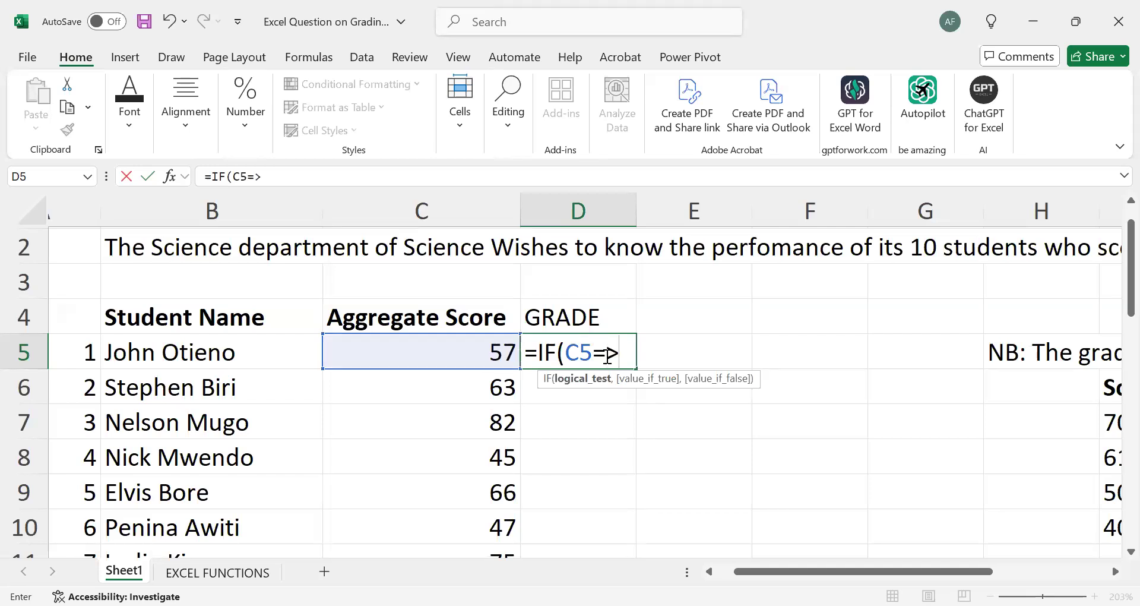
type("50")
type(",")
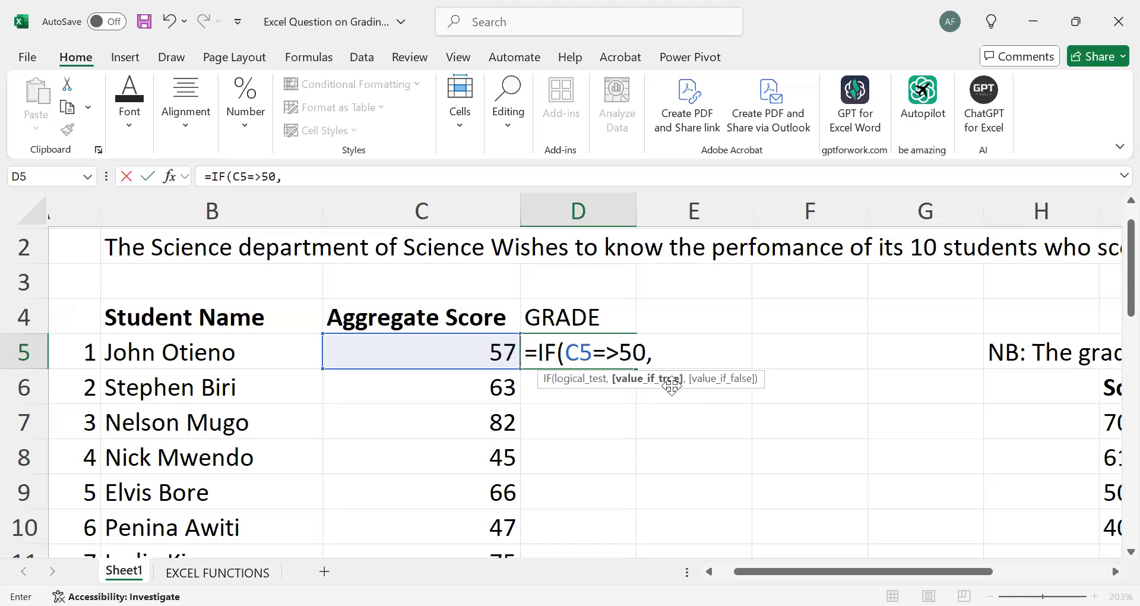
Step: Complete the D5 formula with "PASS" if true and "FAIL" if false, accepting the correction to =IF(C5>=50,"PASS","FAIL")
type("\"")
type("PASS")
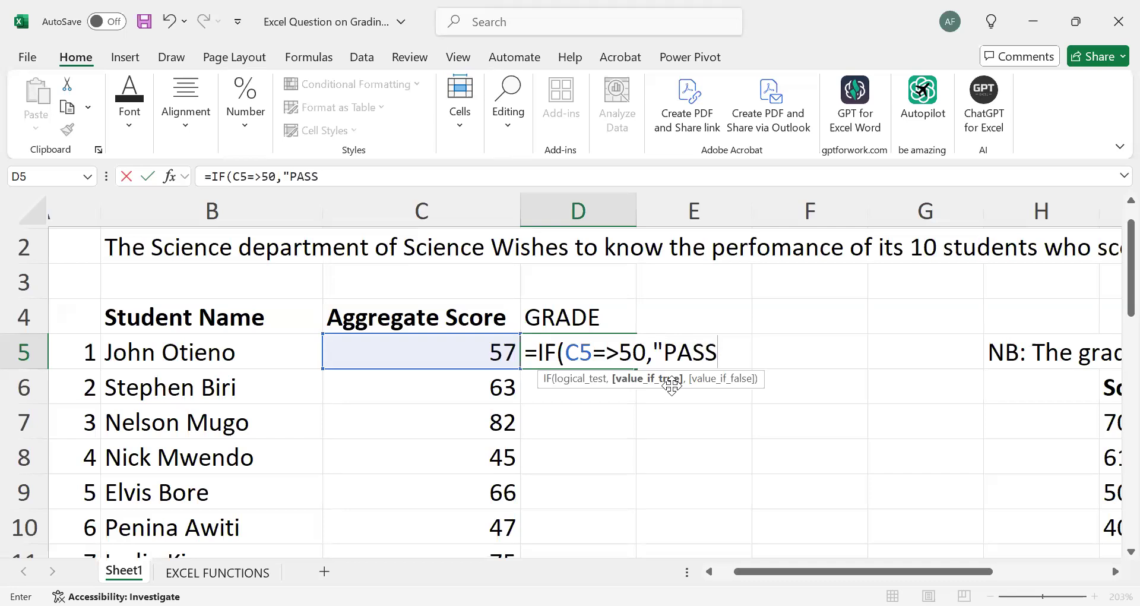
type("\",")
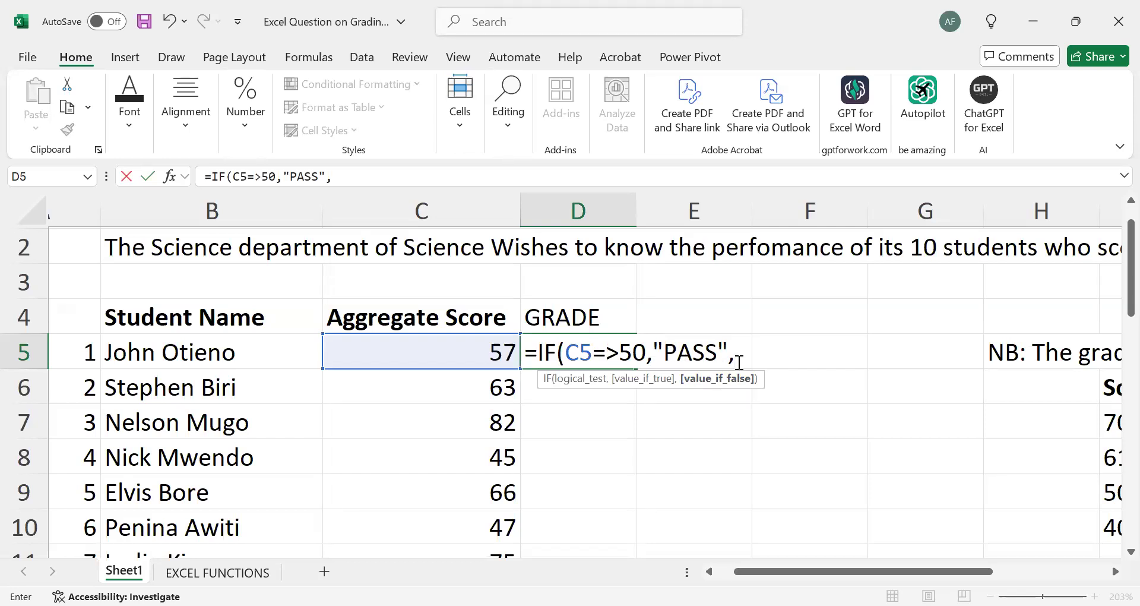
type("\"FAIL")
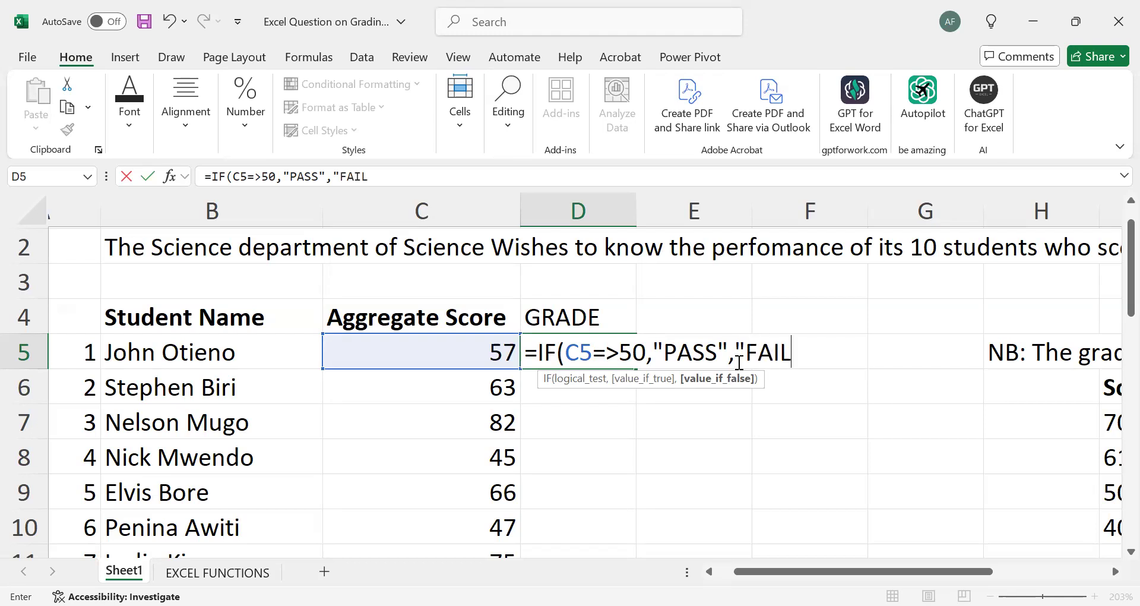
type("\"")
type(")")
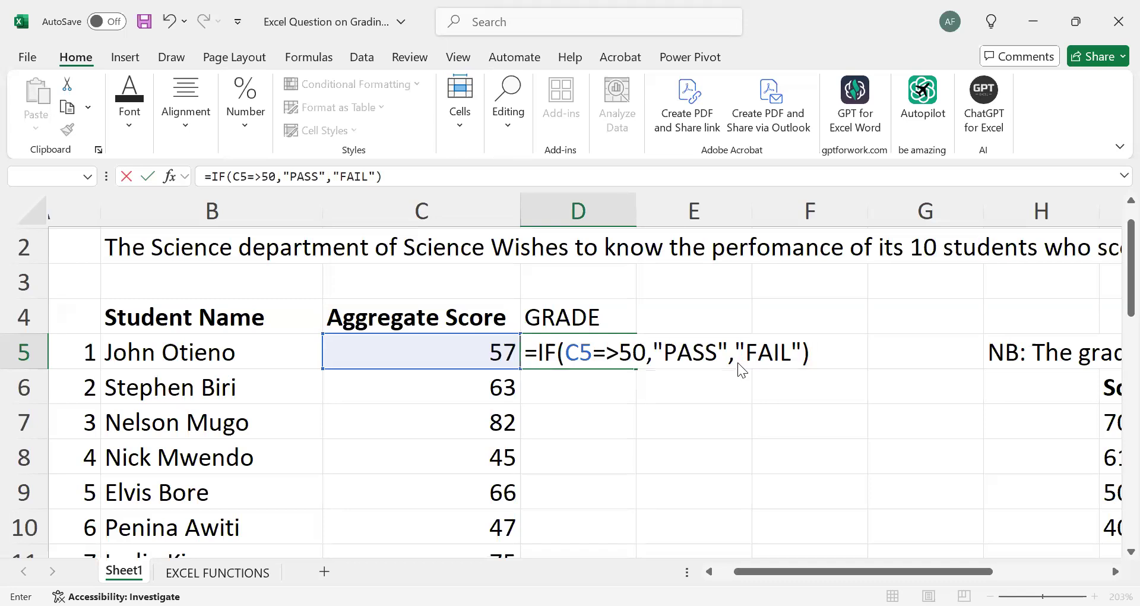
key("Return")
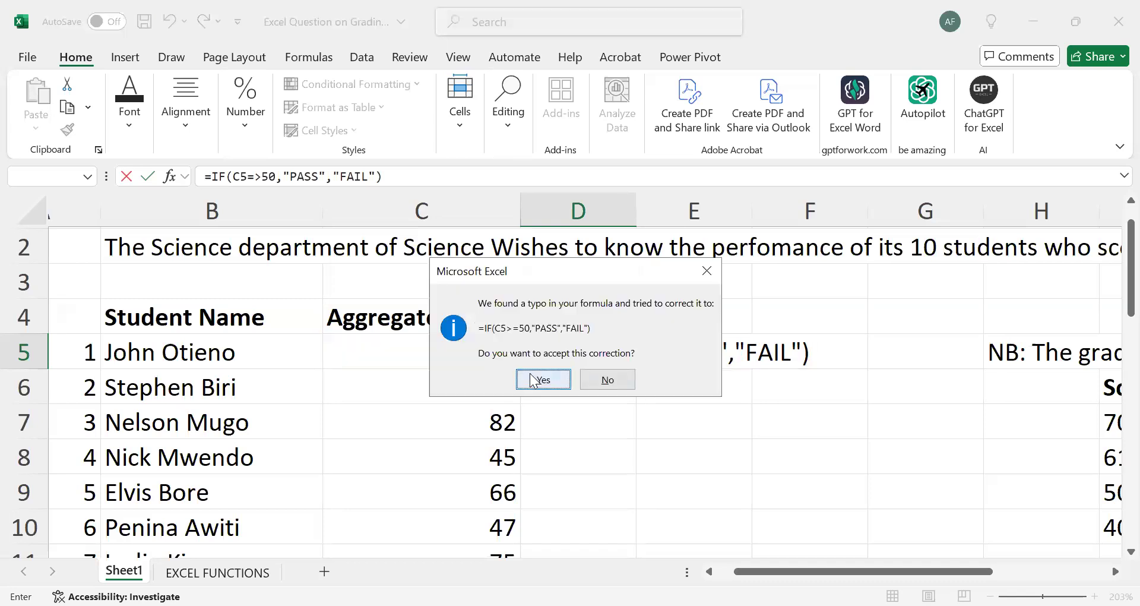
left_click(532, 380)
Step: Fill the D5 grade formula down to D14 for all ten students
left_click(613, 341)
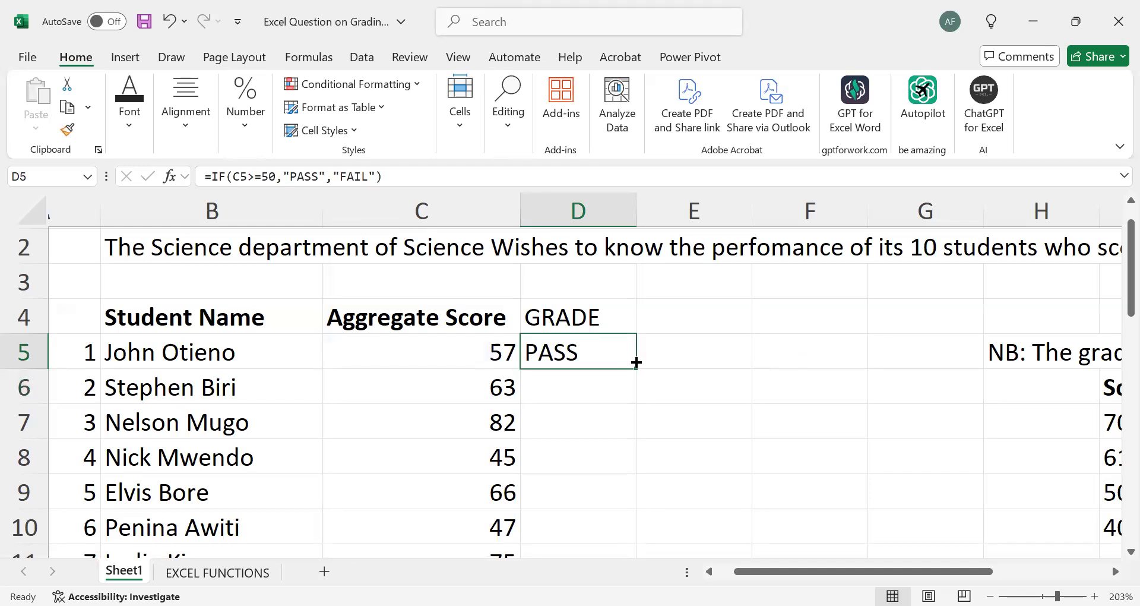
scroll(636, 357, "down", 2)
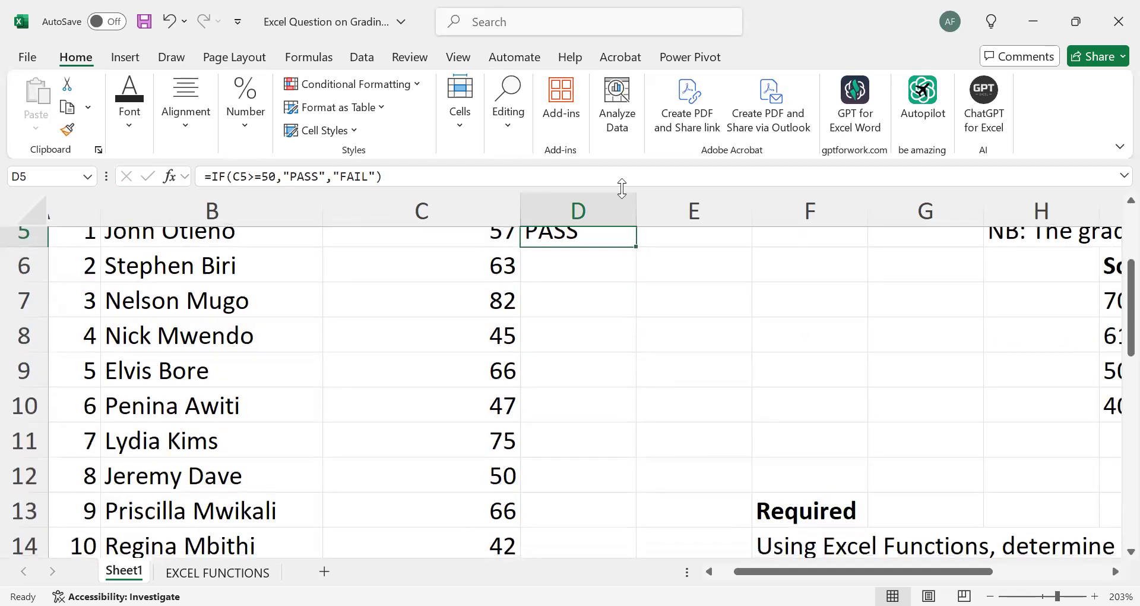
left_click_drag(635, 245, 619, 508)
scroll(726, 345, "up", 2)
scroll(725, 346, "down", 1)
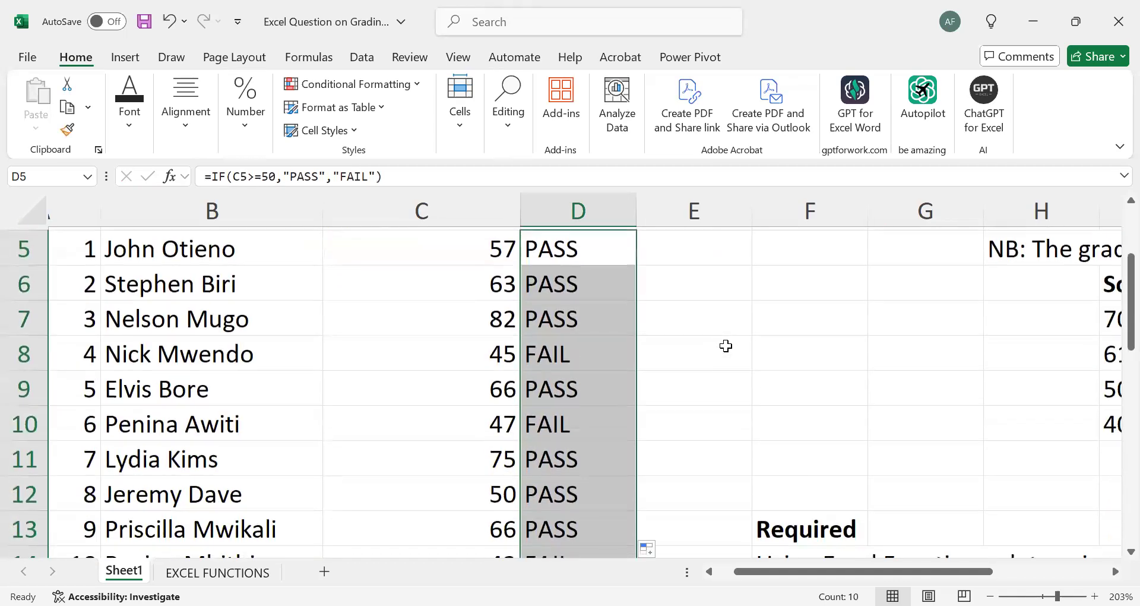
Step: Review the pass/fail results in the GRADE column against the students' aggregate scores
left_click(726, 346)
scroll(640, 294, "up", 1)
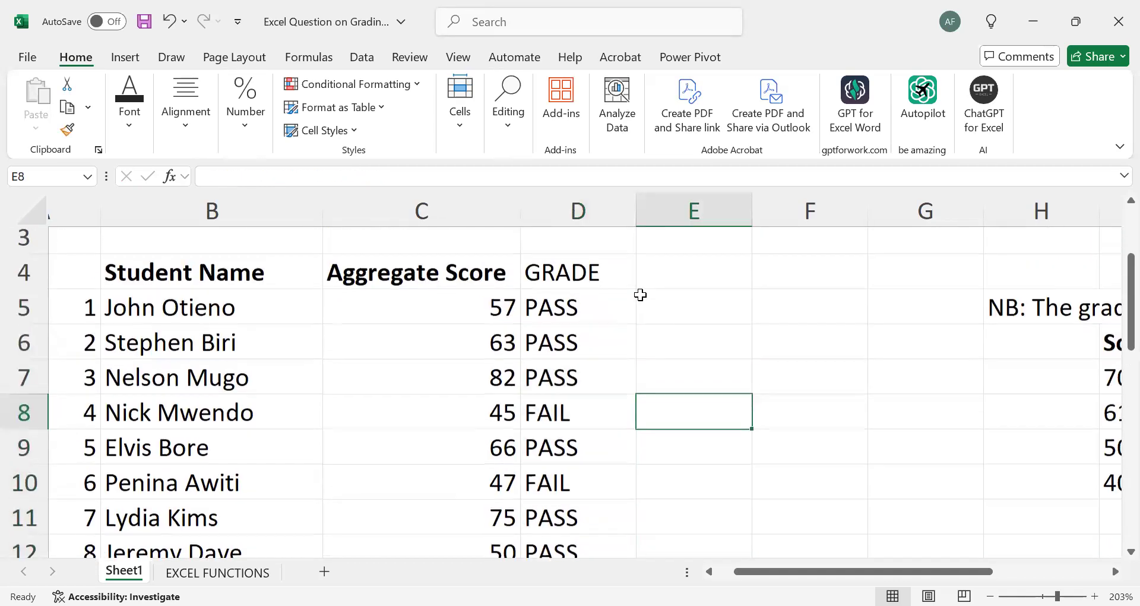
scroll(611, 365, "down", 1)
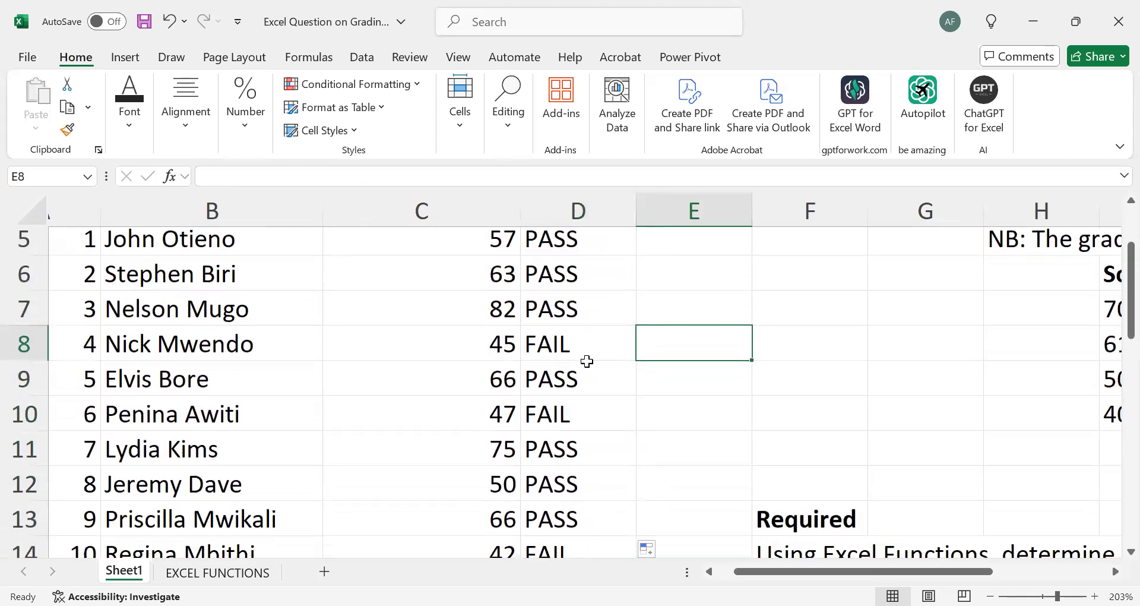
left_click(568, 354)
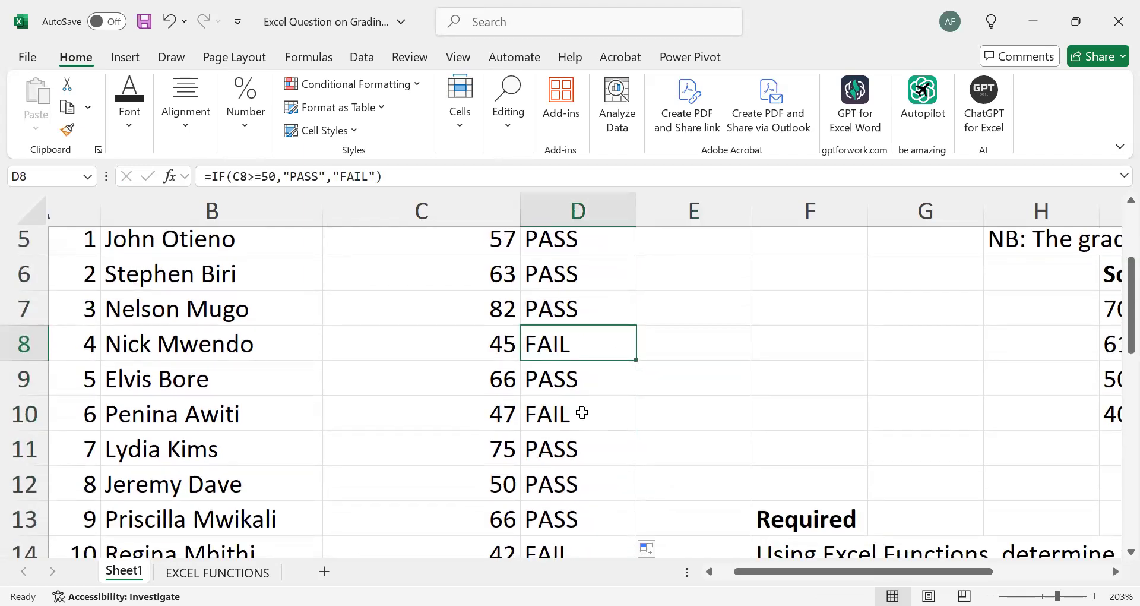
left_click(581, 412)
scroll(582, 412, "up", 1)
scroll(592, 360, "down", 1)
scroll(588, 344, "up", 1)
Step: Make the GRADE header in cell D4 bold
left_click(570, 317)
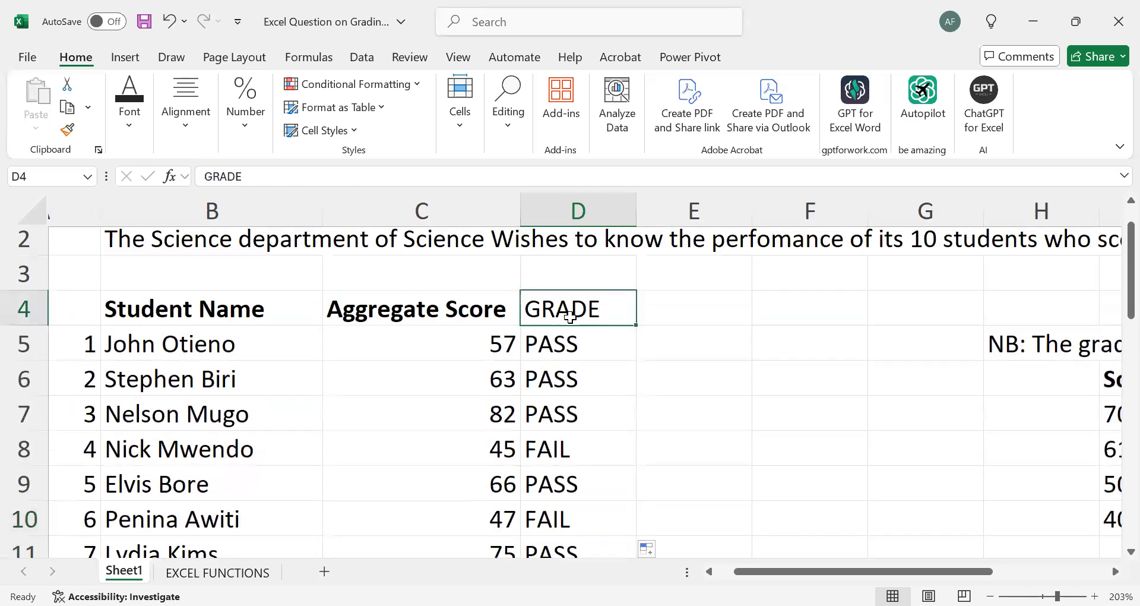
key("ctrl+b")
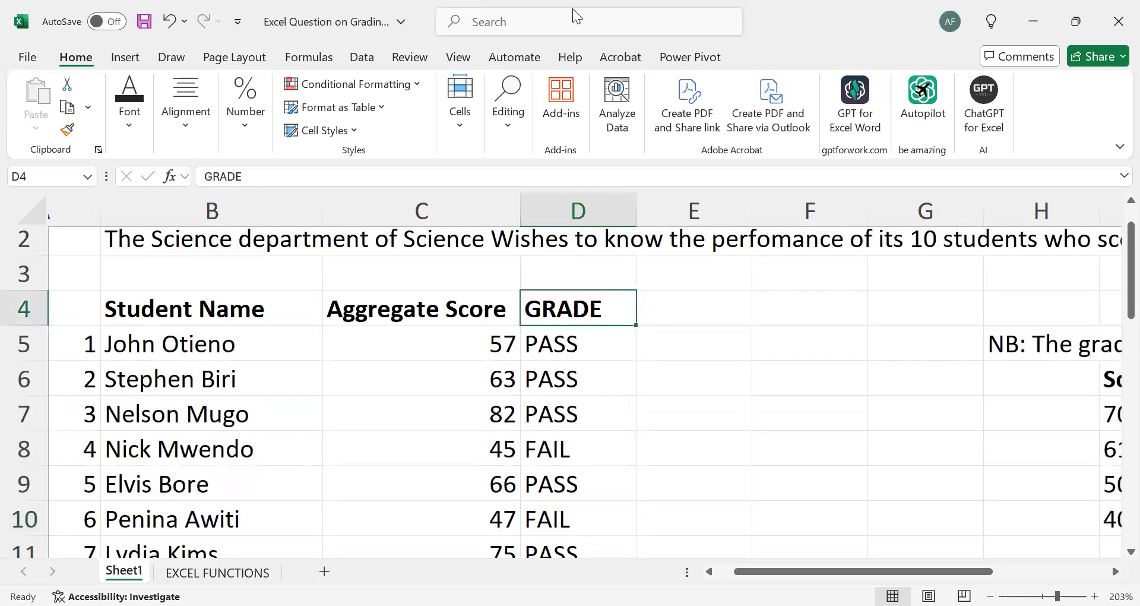
left_click(568, 439)
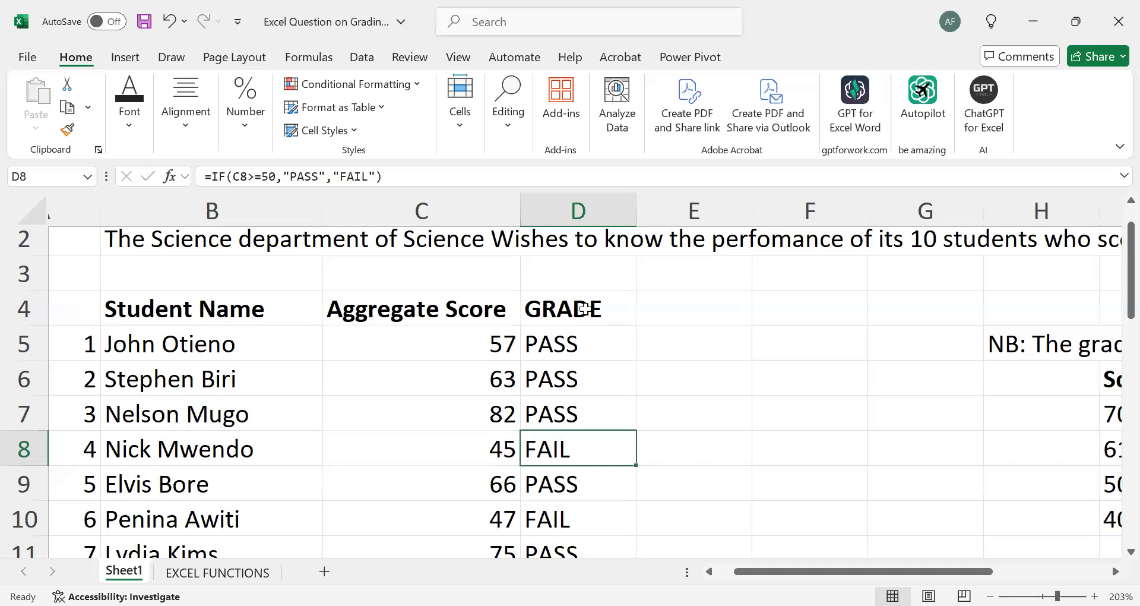
Step: Clear the existing grade formulas from cells D5 to D14, keeping the GRADE header
left_click(580, 339)
mouse_move(580, 459)
left_mouse_down()
mouse_move(580, 565)
mouse_move(589, 456)
left_mouse_up()
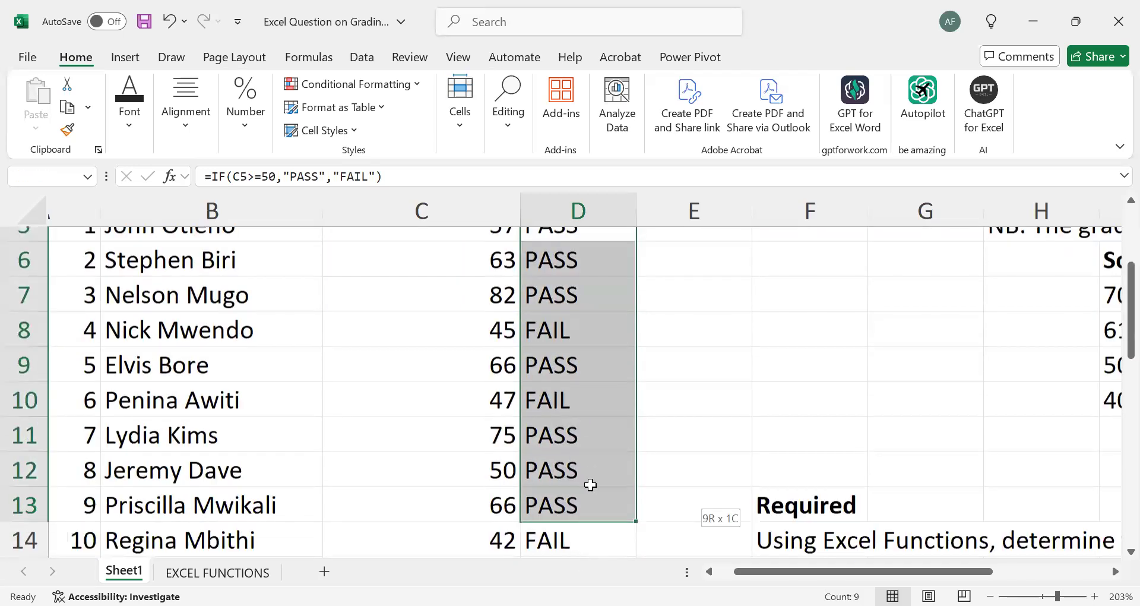
key("Delete")
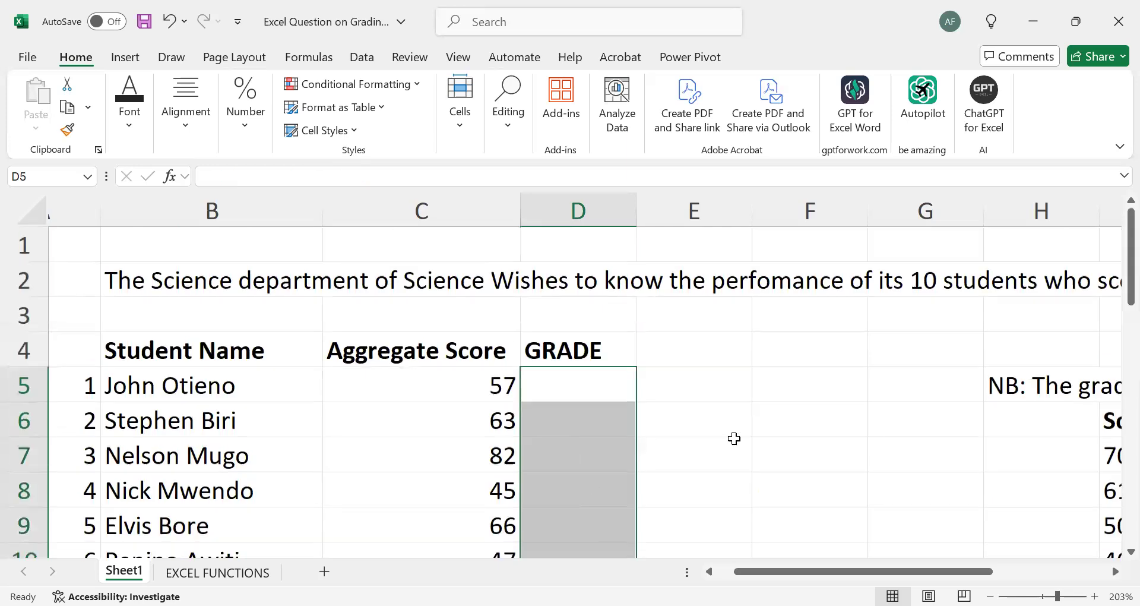
left_click(735, 440)
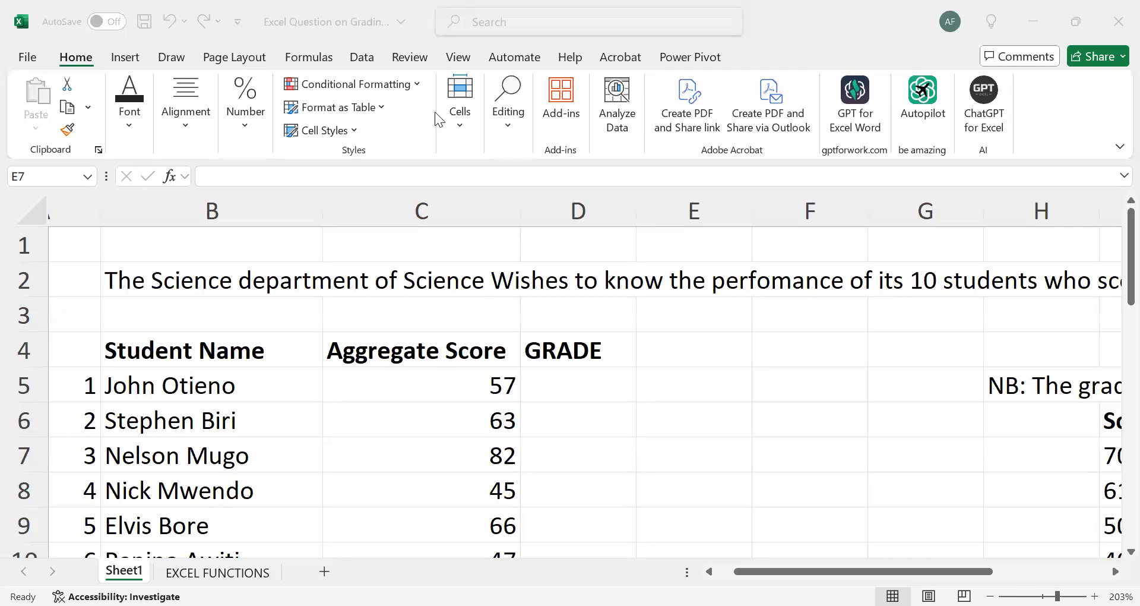
Step: Enter =IF(C5=>50,"Pass","Fail") in cell D5 and accept the suggested correction to =IF(C5>=50,"Pass","Fail")
left_click(592, 387)
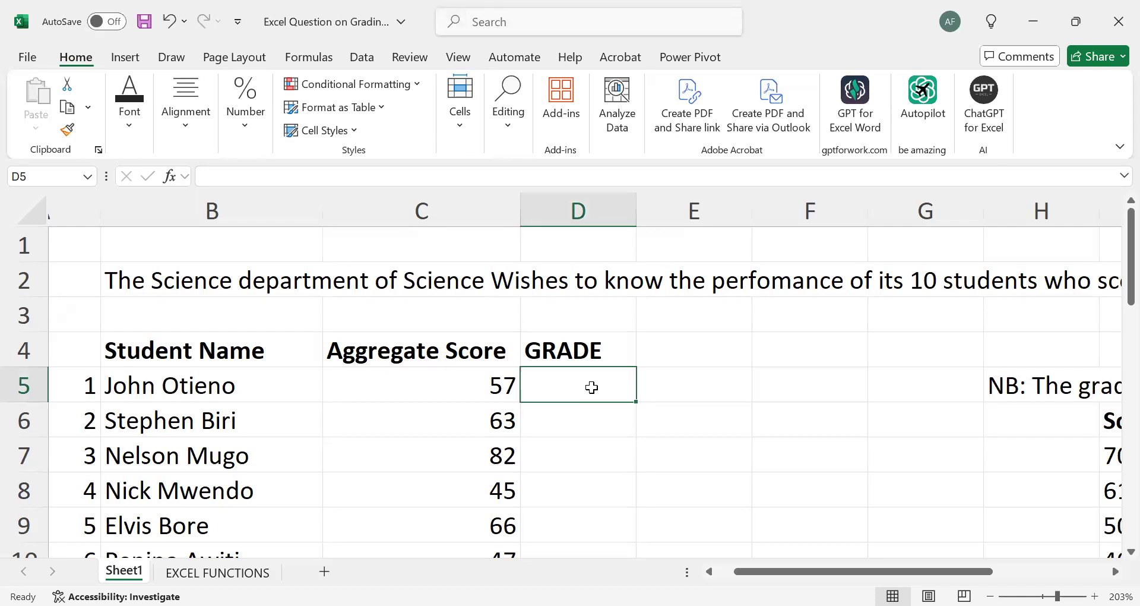
type("=")
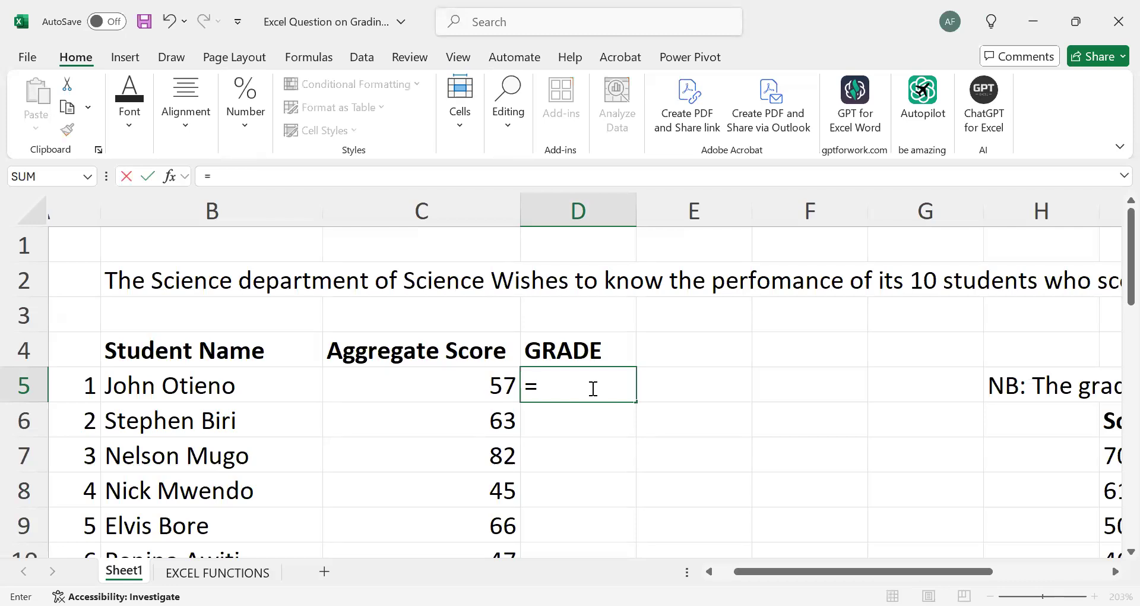
type("IF(")
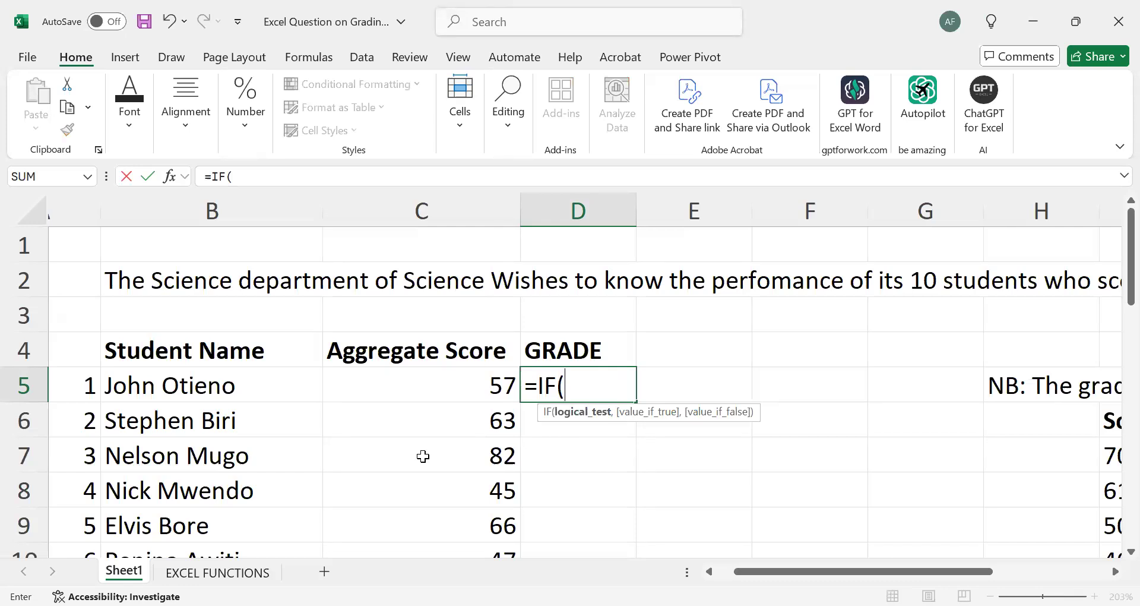
left_click(417, 383)
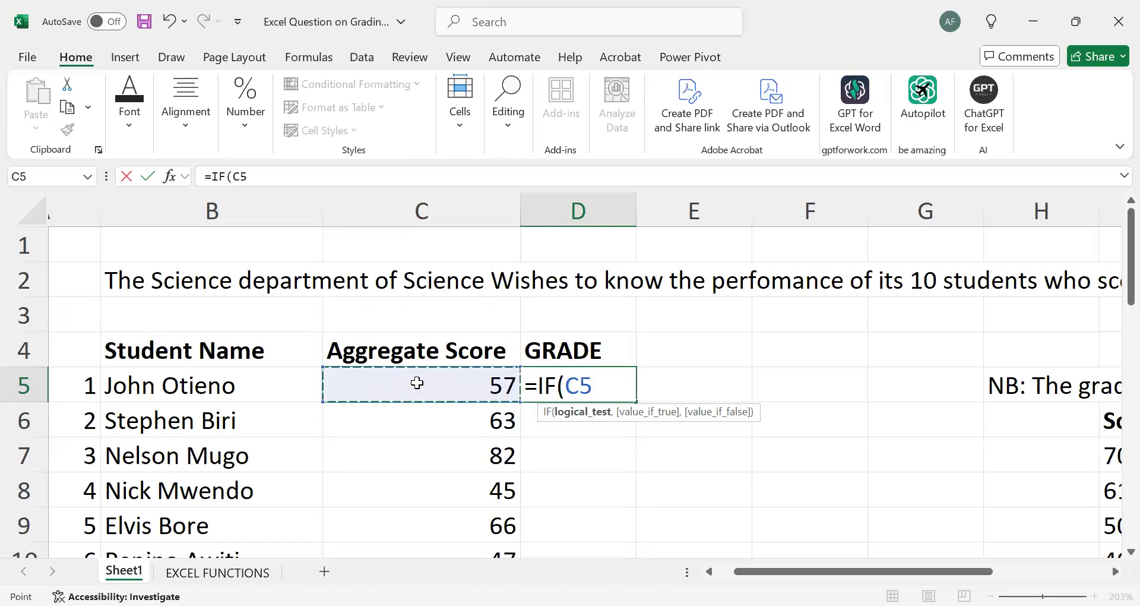
type("=")
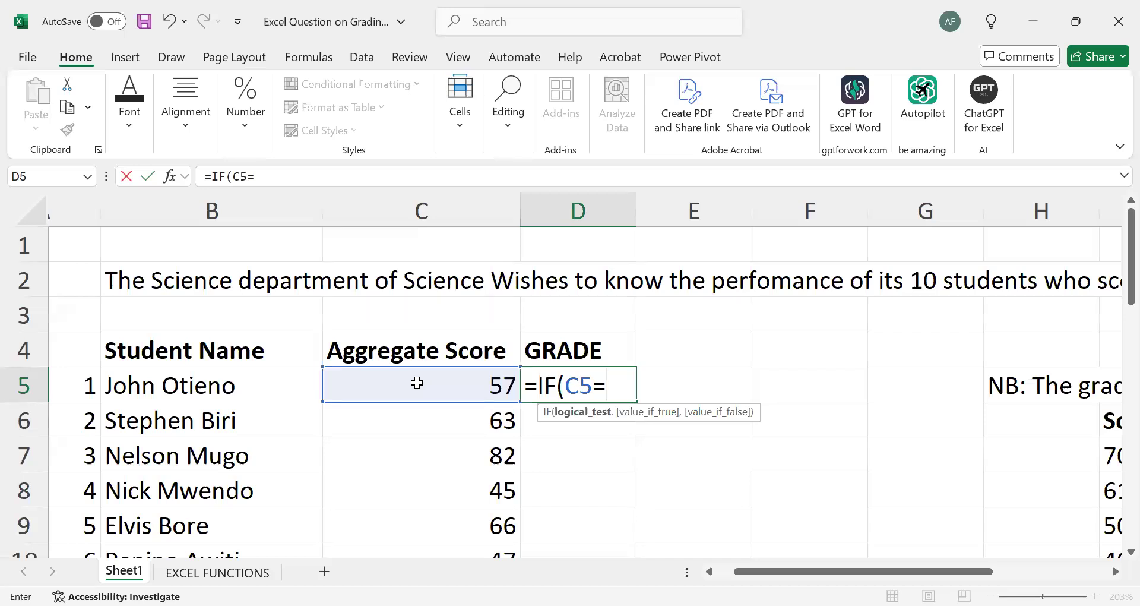
type(">50")
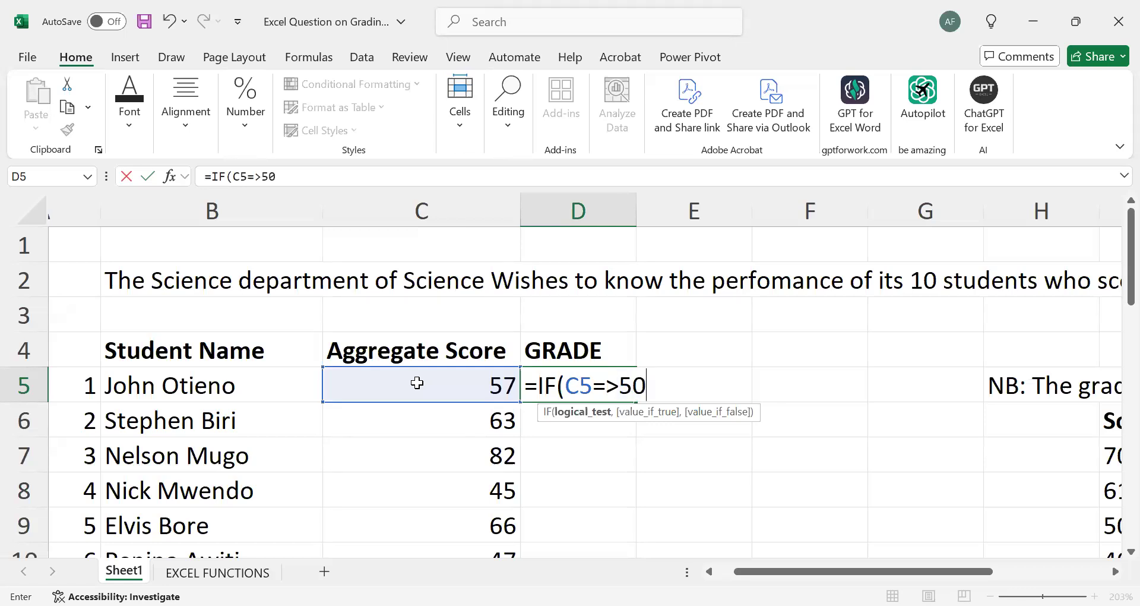
type(",")
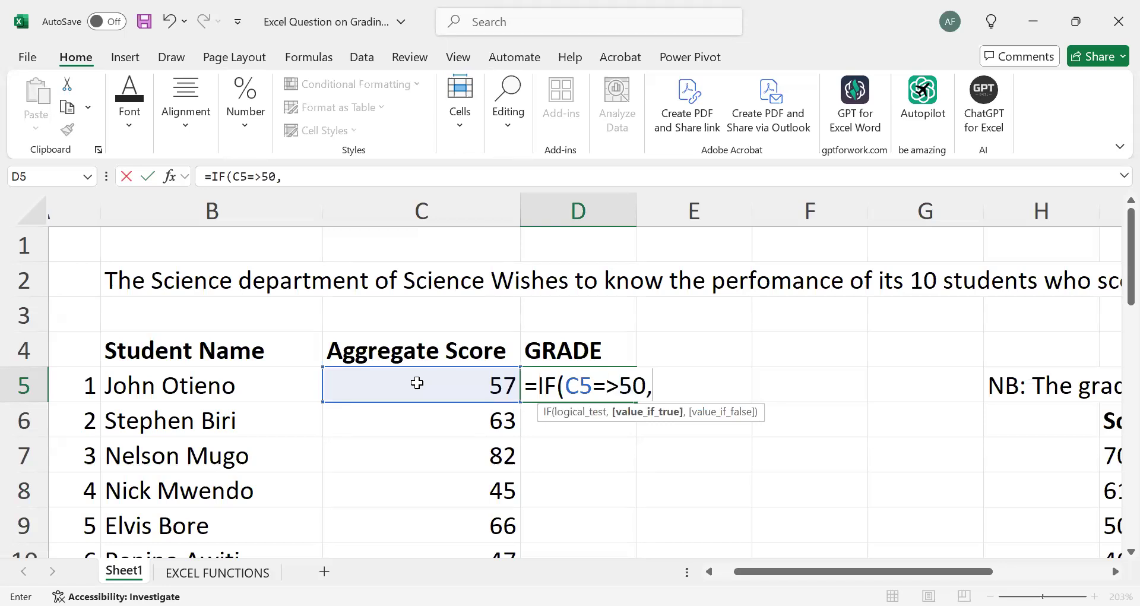
type("\"PA")
key("BackSpace")
type("ass")
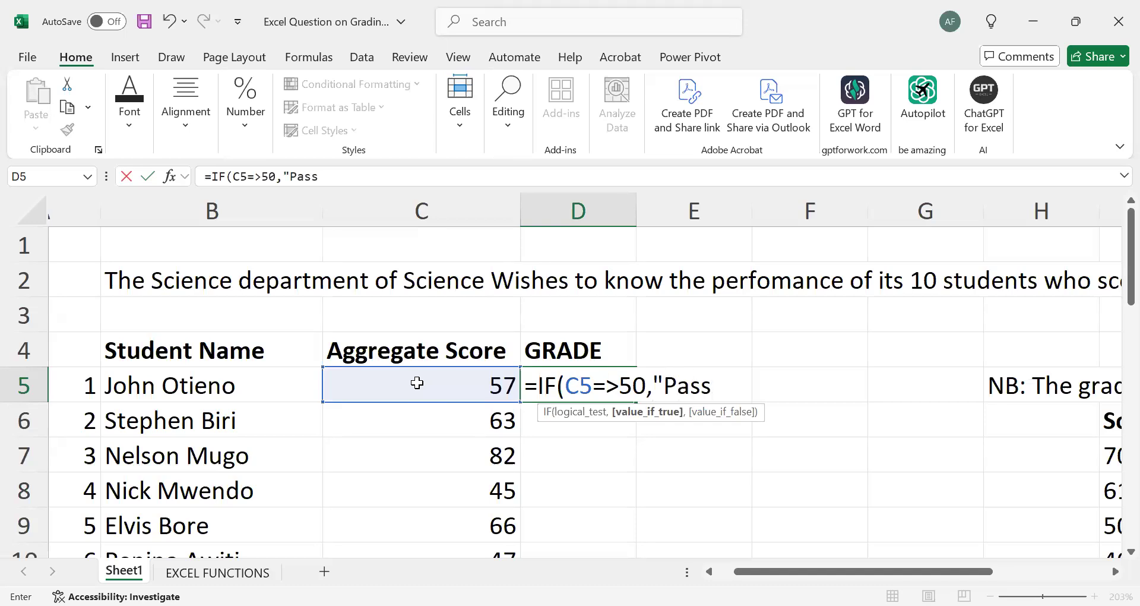
type("\",")
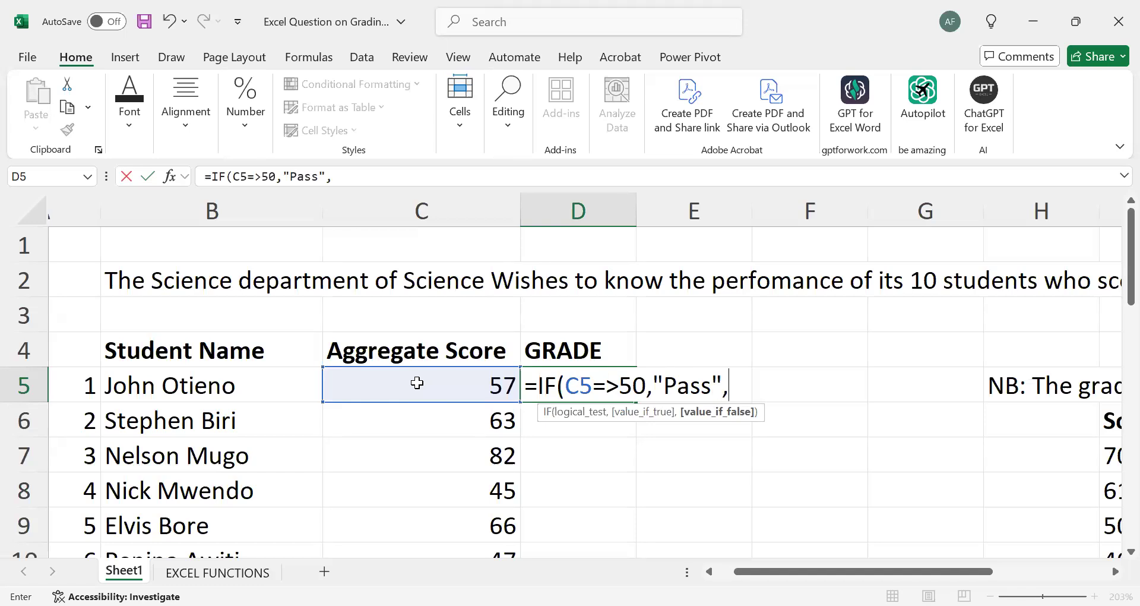
type("\"Fail\"")
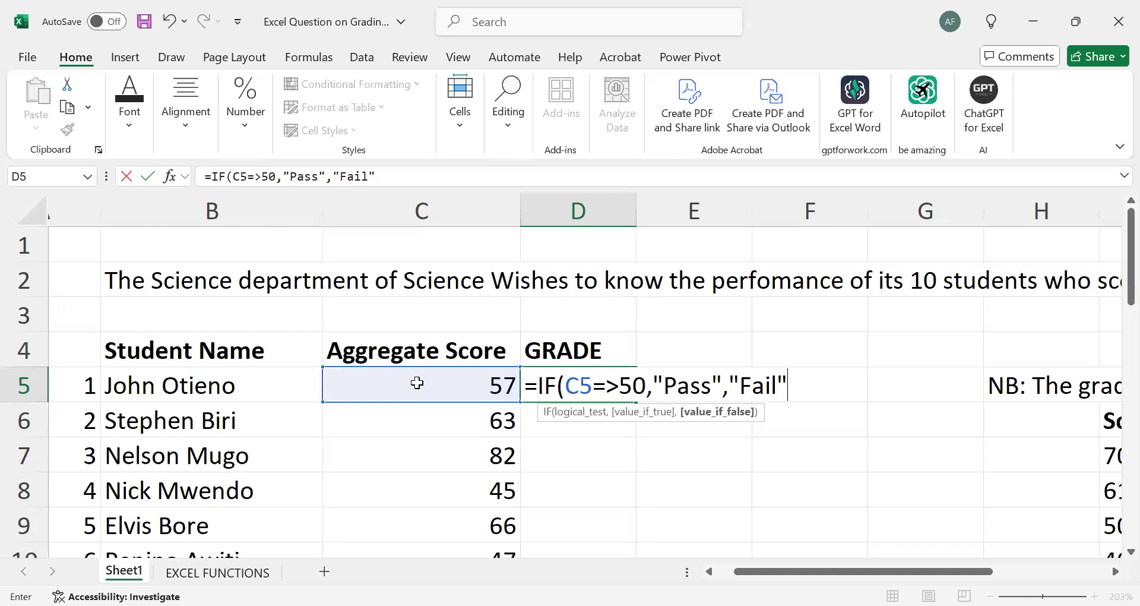
type(")")
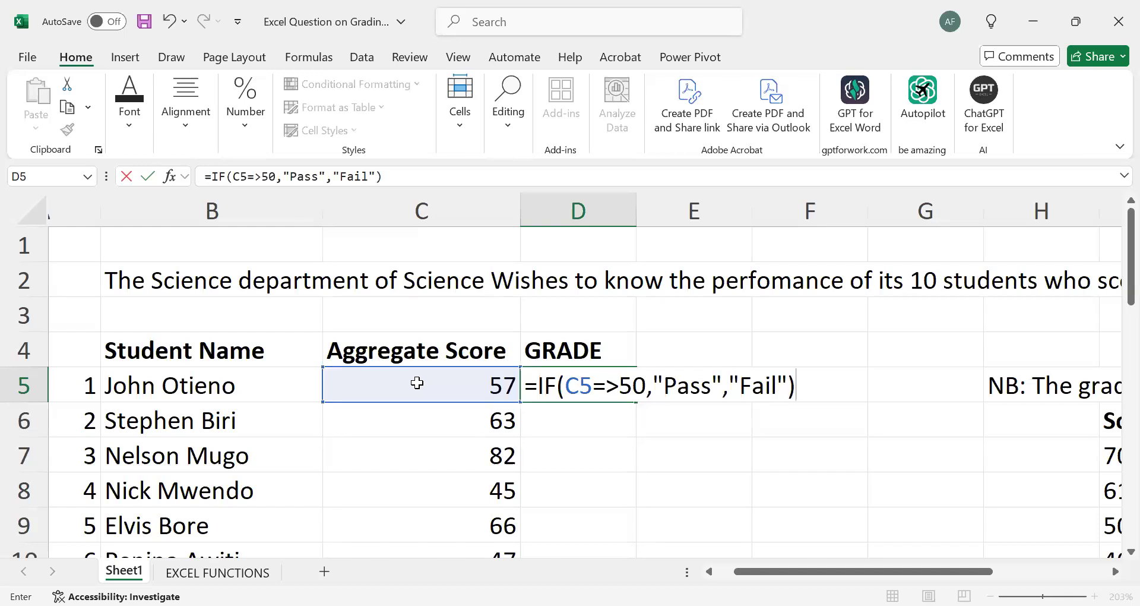
key("Return")
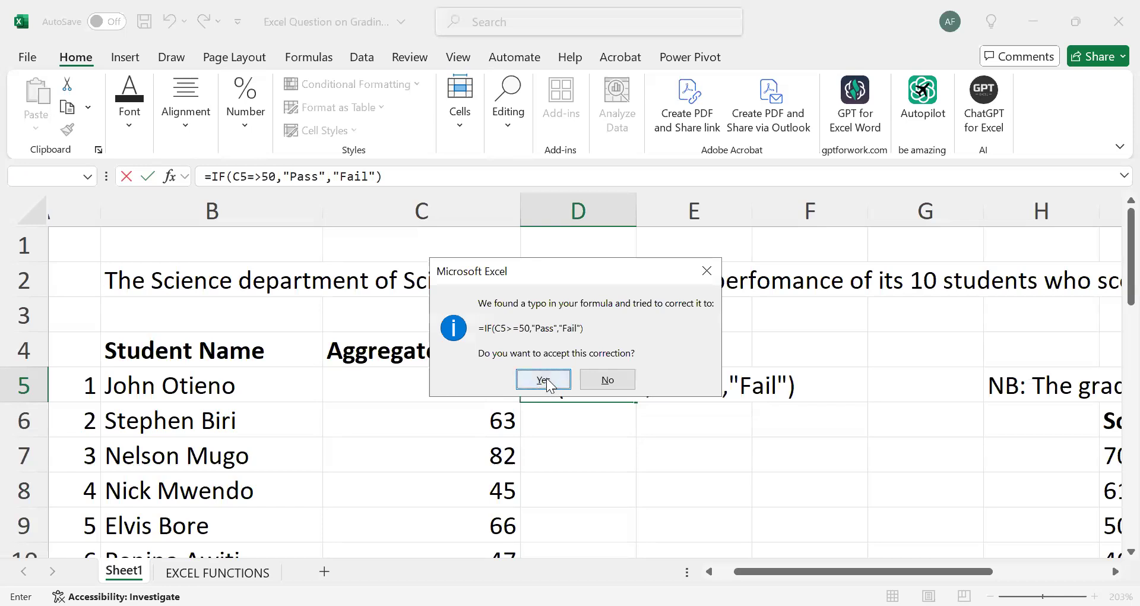
left_click(543, 380)
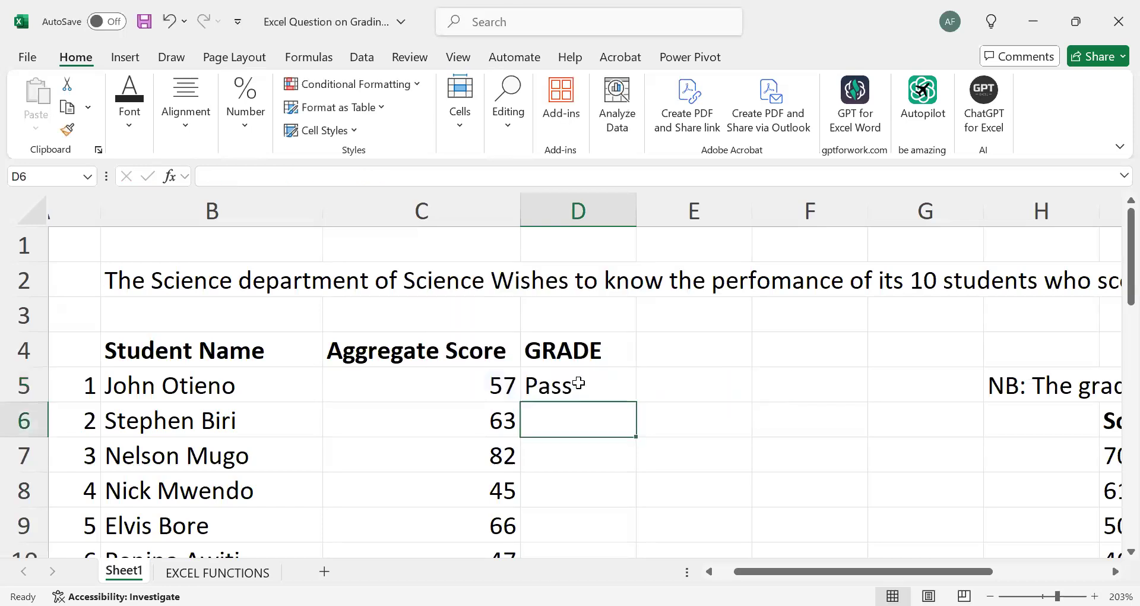
Step: Copy the IF formula from D5 down the GRADE column to D14
left_click(578, 383)
scroll(578, 383, "down", 1)
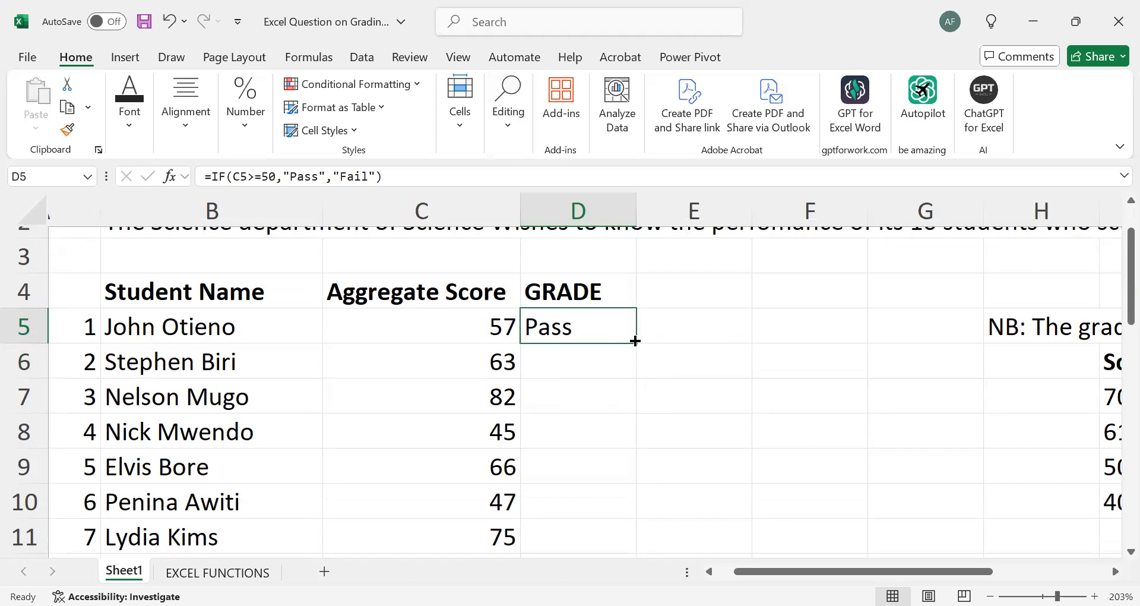
left_click_drag(635, 340, 601, 508)
left_click(717, 371)
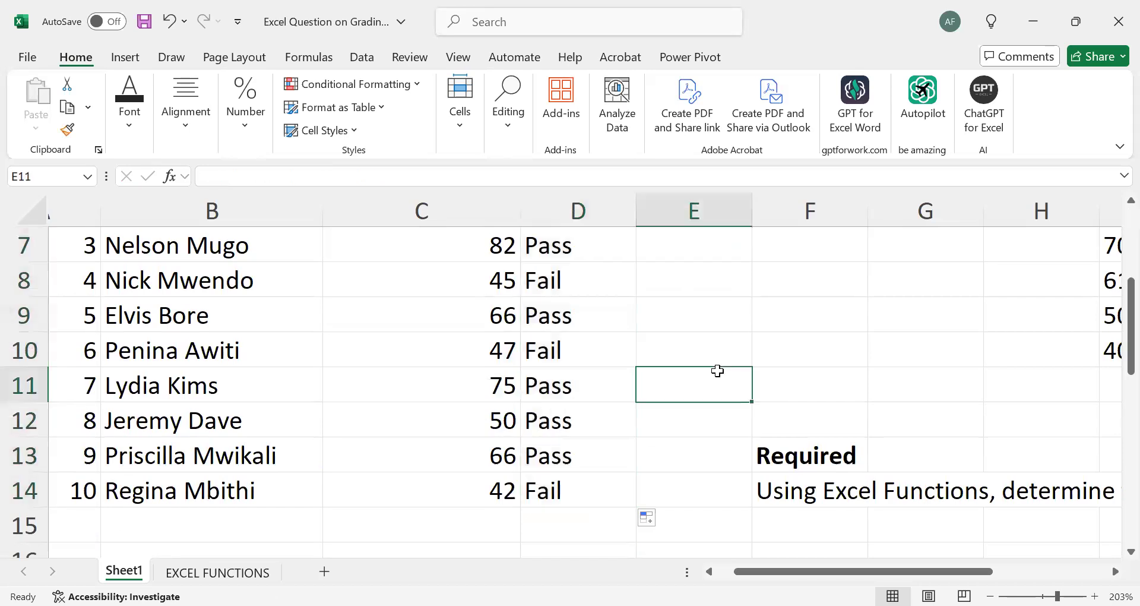
Step: Check the filled Pass and Fail grades against the aggregate scores of all the students
scroll(717, 370, "up", 1)
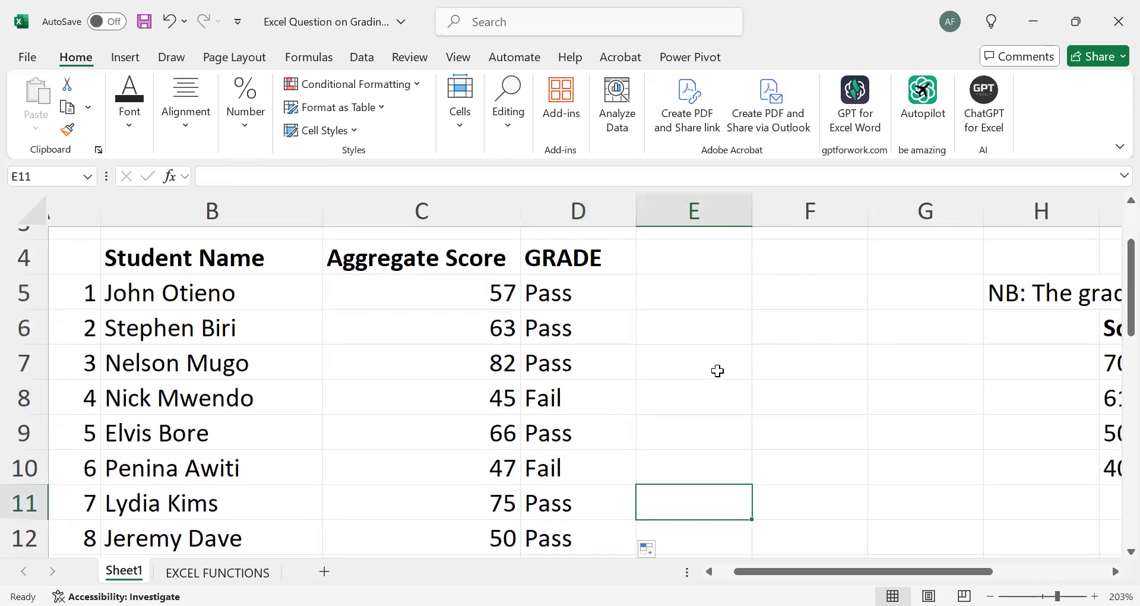
scroll(718, 370, "down", 1)
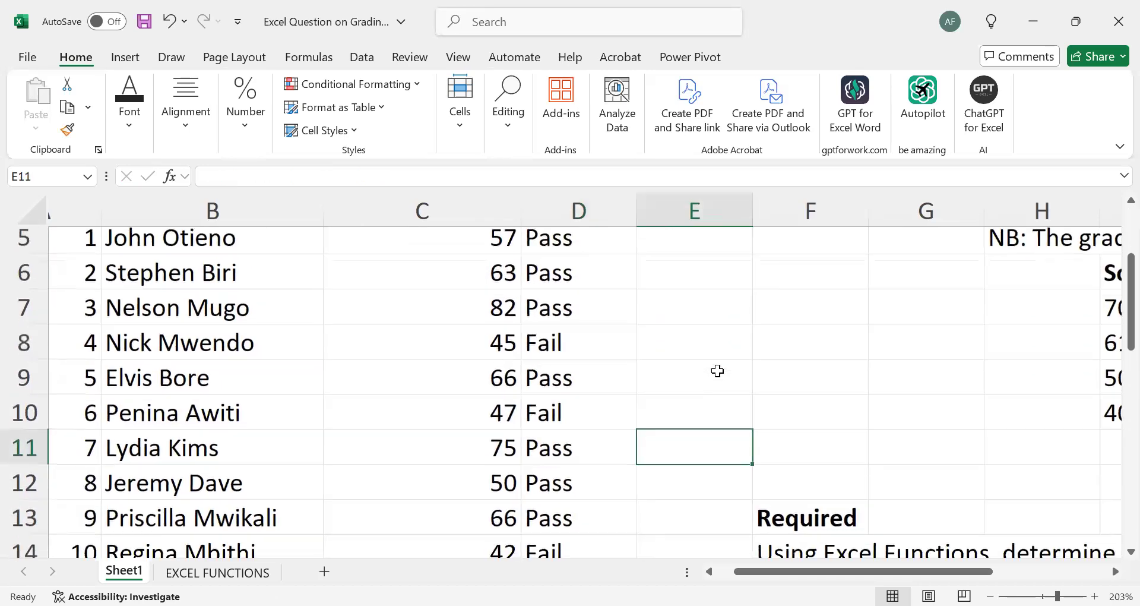
scroll(692, 343, "down", 1)
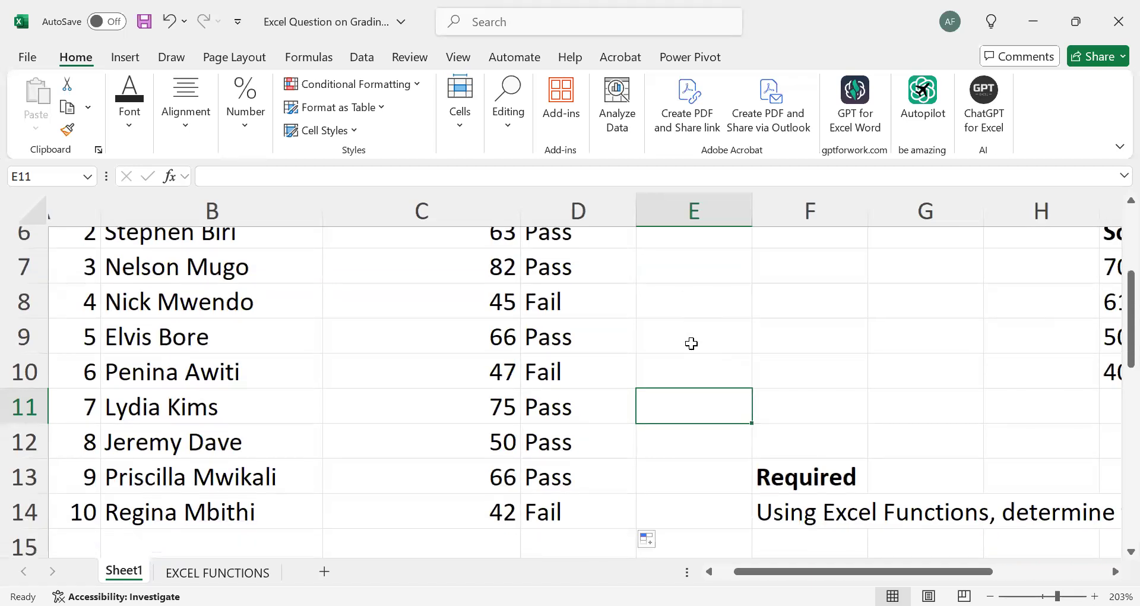
scroll(691, 343, "up", 1)
scroll(692, 343, "down", 1)
scroll(691, 343, "up", 2)
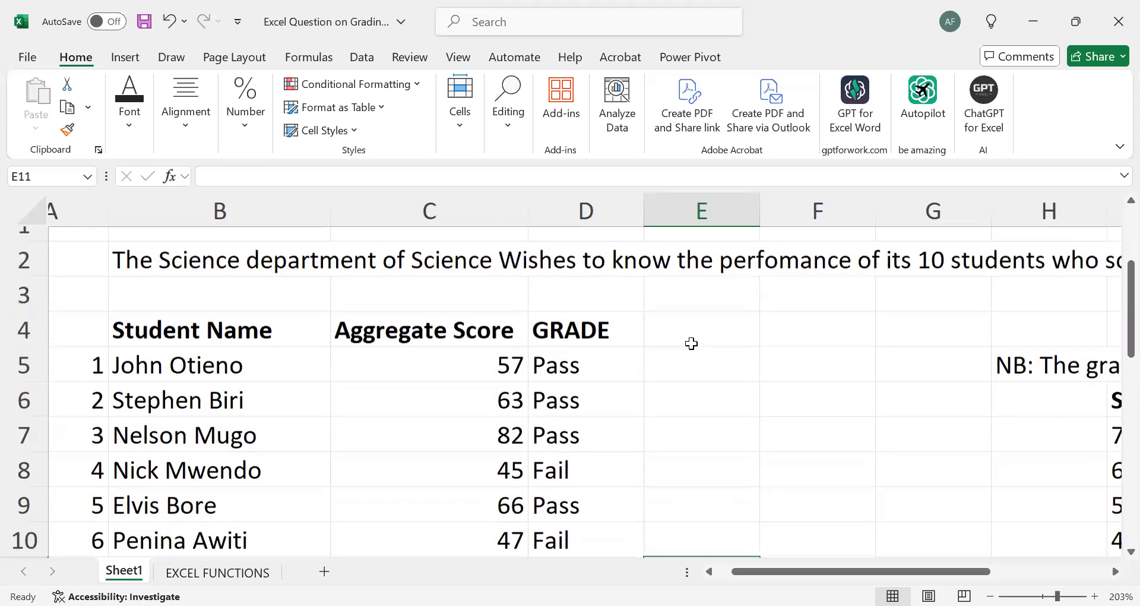
scroll(691, 343, "down", 2)
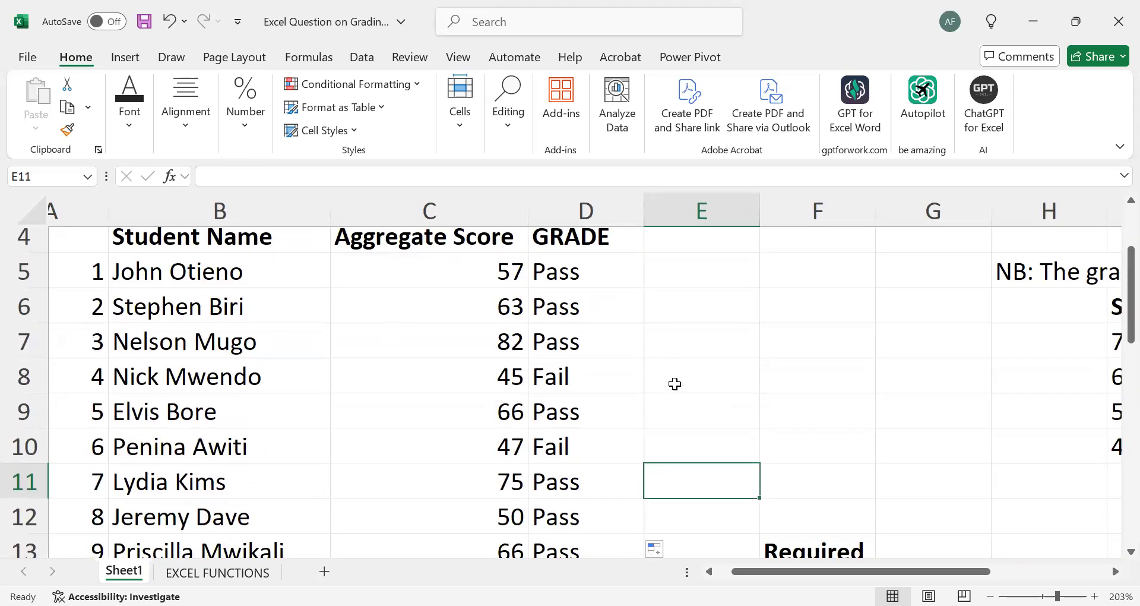
scroll(675, 383, "down", 1)
scroll(675, 384, "up", 1)
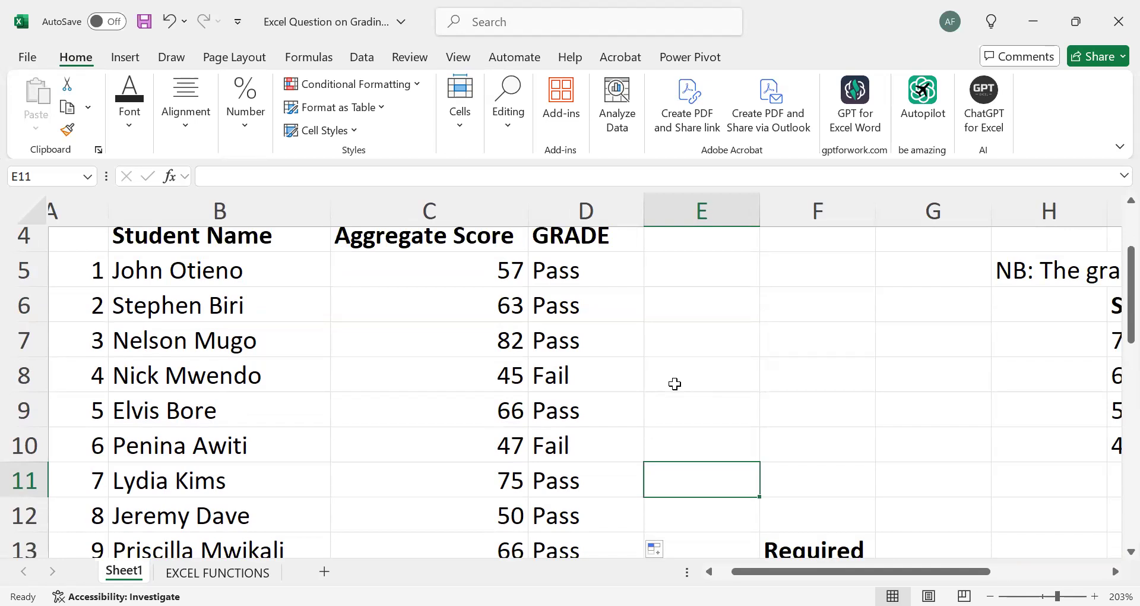
Step: Select all the students' grades in cells D5 to D14
left_click(568, 281)
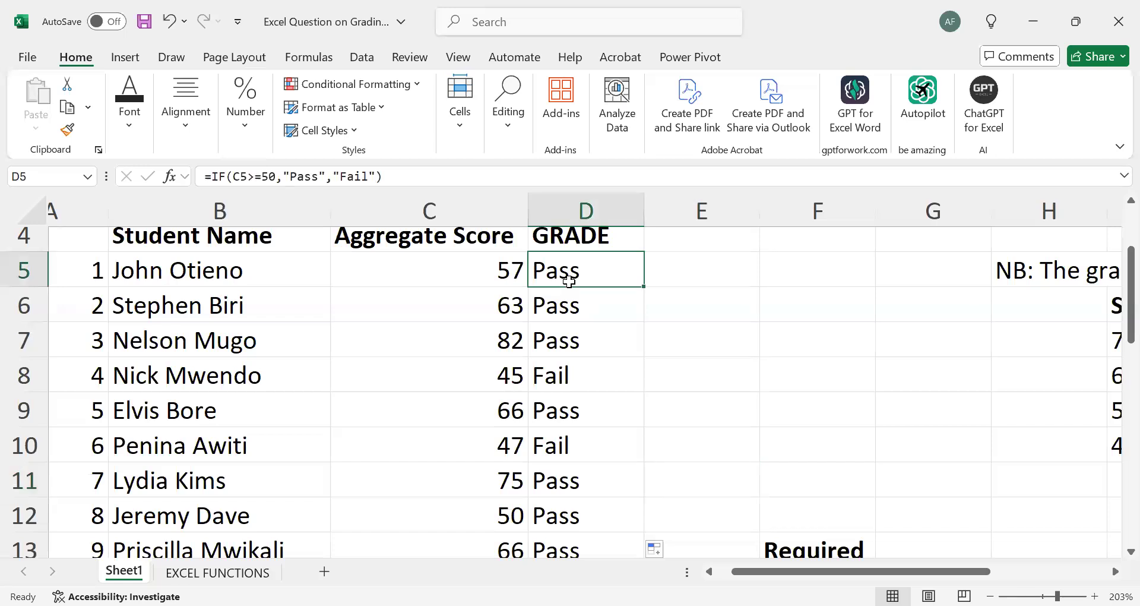
key("shift+Down")
key("shift+Down")
key("shift+Down")
key("shift+Down")
key("shift+Down")
key("shift+Down")
key("shift+Down")
key("shift+Down")
key("shift+Down")
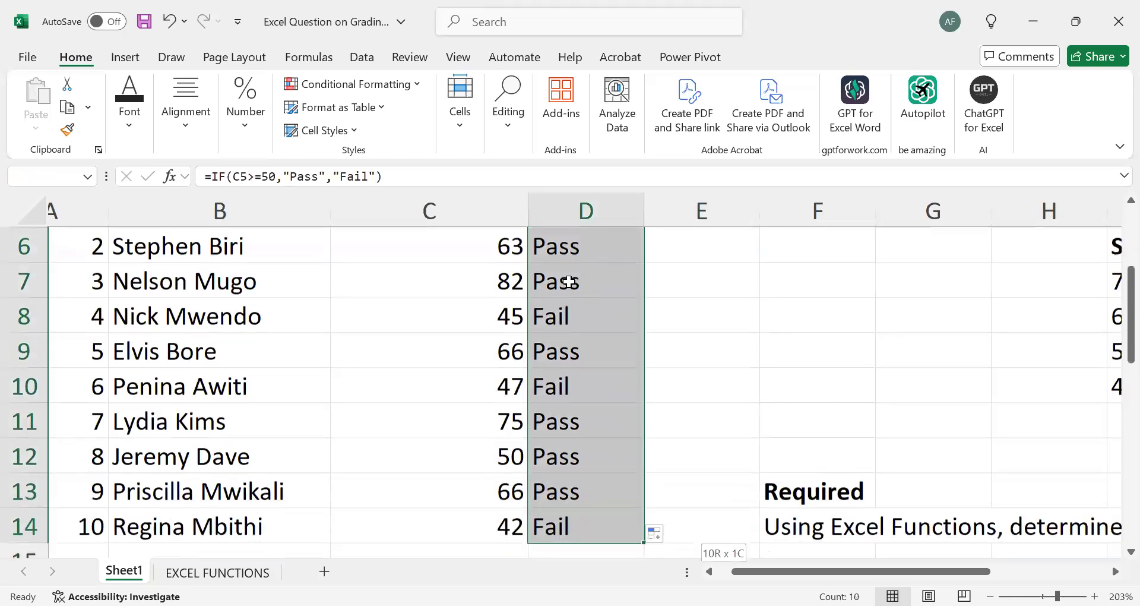
scroll(569, 282, "down", 1)
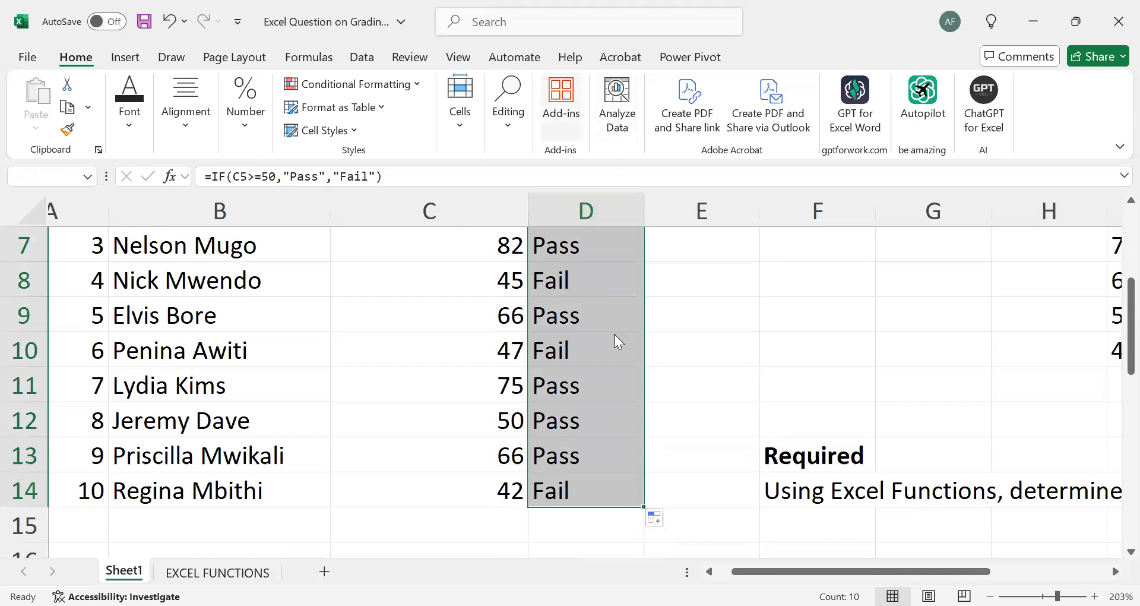
left_click(417, 87)
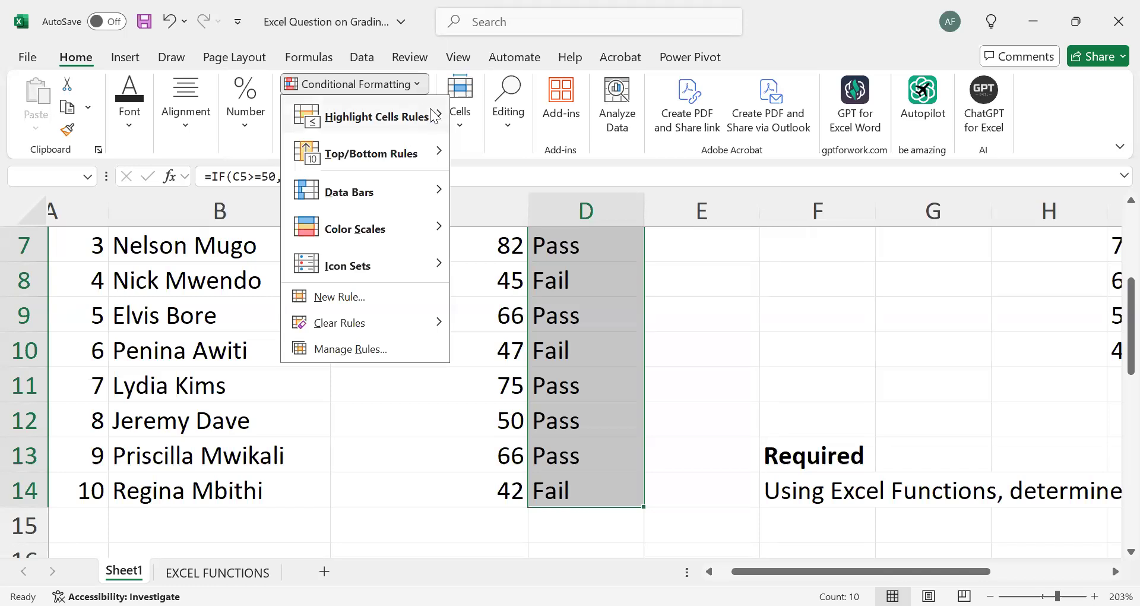
mouse_move(436, 117)
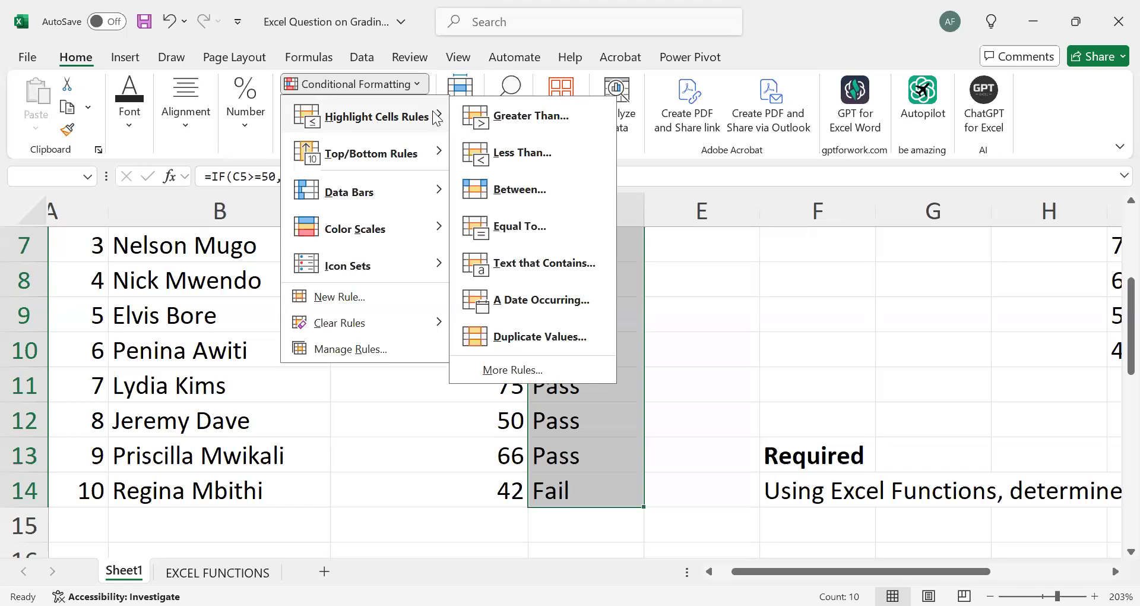
left_click(670, 290)
scroll(669, 289, "up", 2)
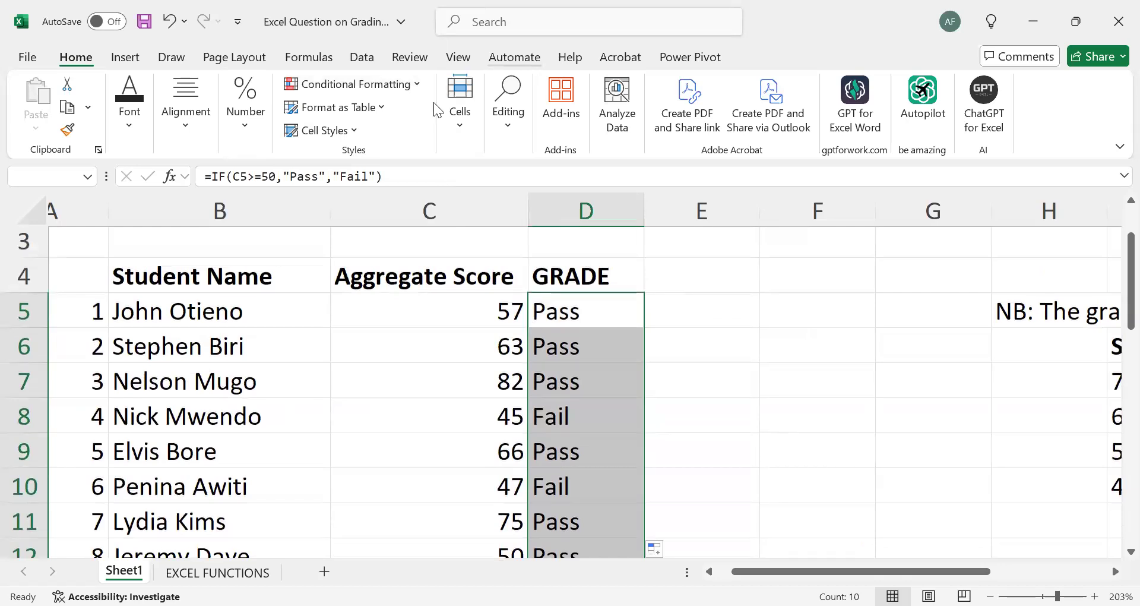
Step: Highlight grades containing the text "Fail" with Light Red Fill with Dark Red Text, after trying the yellow fill and Red Text formats
left_click(415, 85)
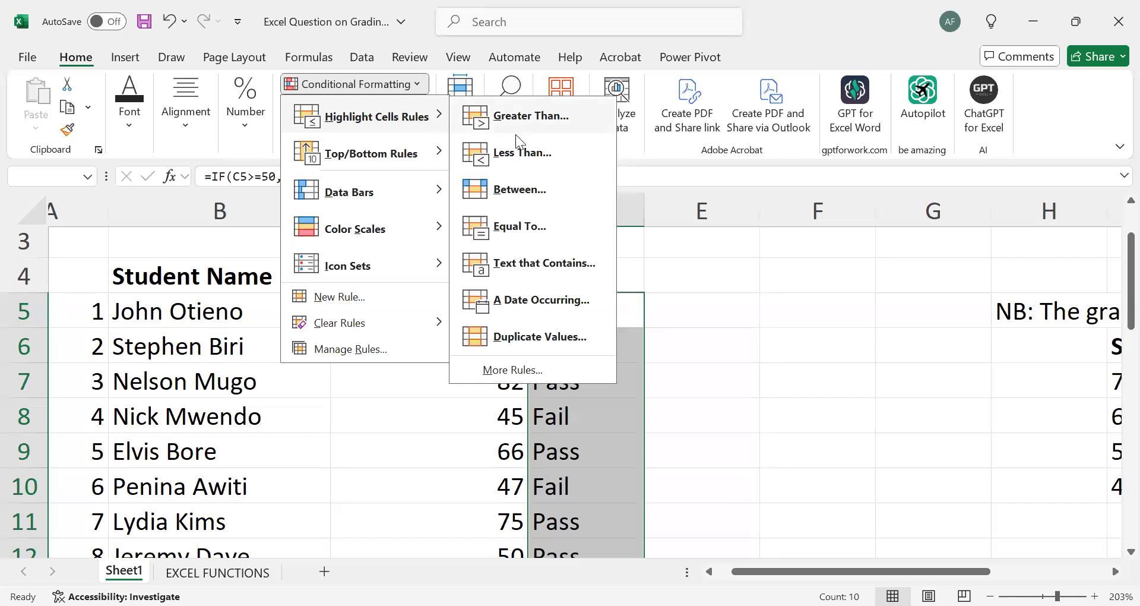
left_click(563, 261)
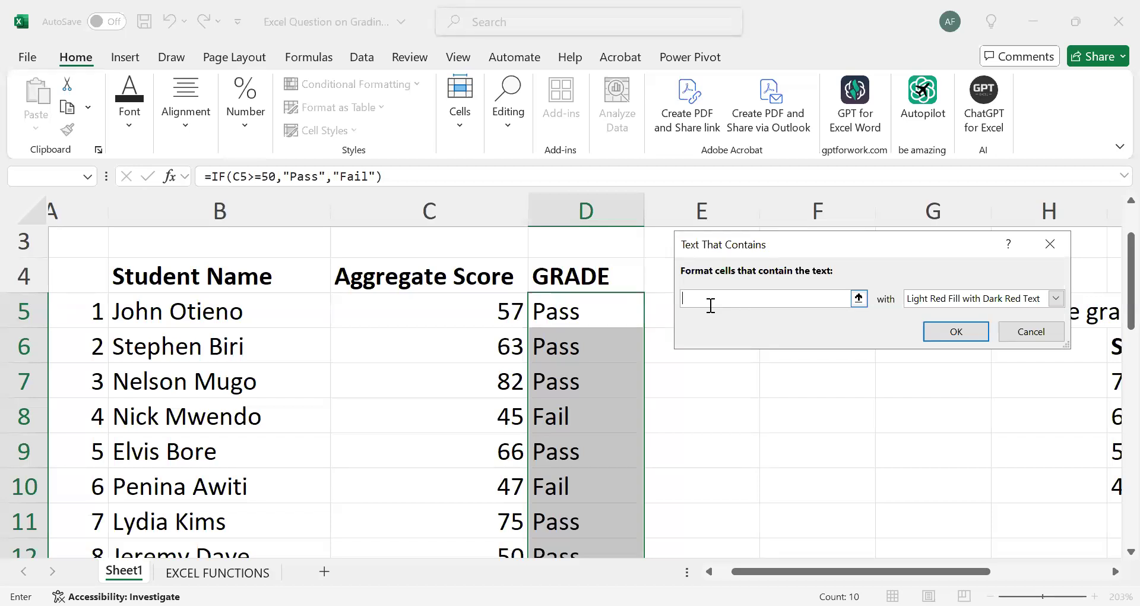
type("Fail")
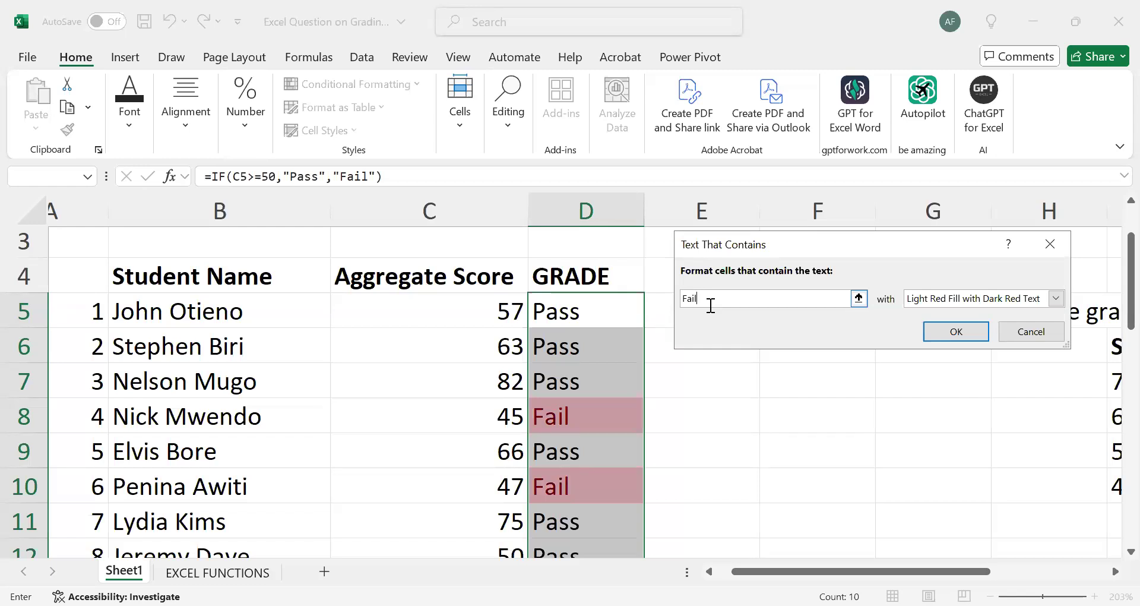
left_click(1055, 299)
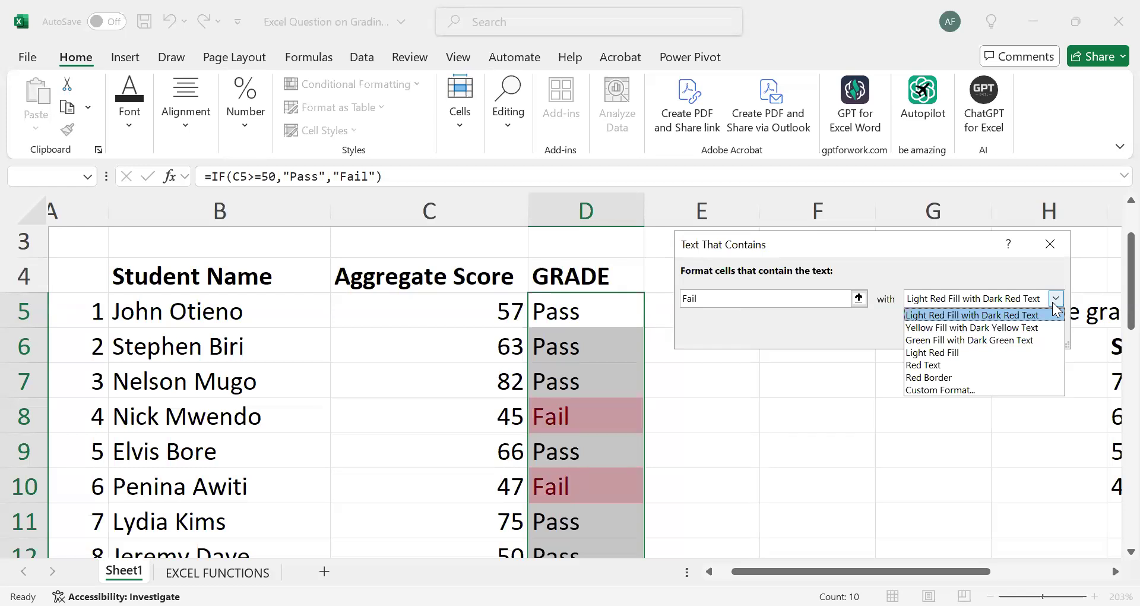
left_click(967, 329)
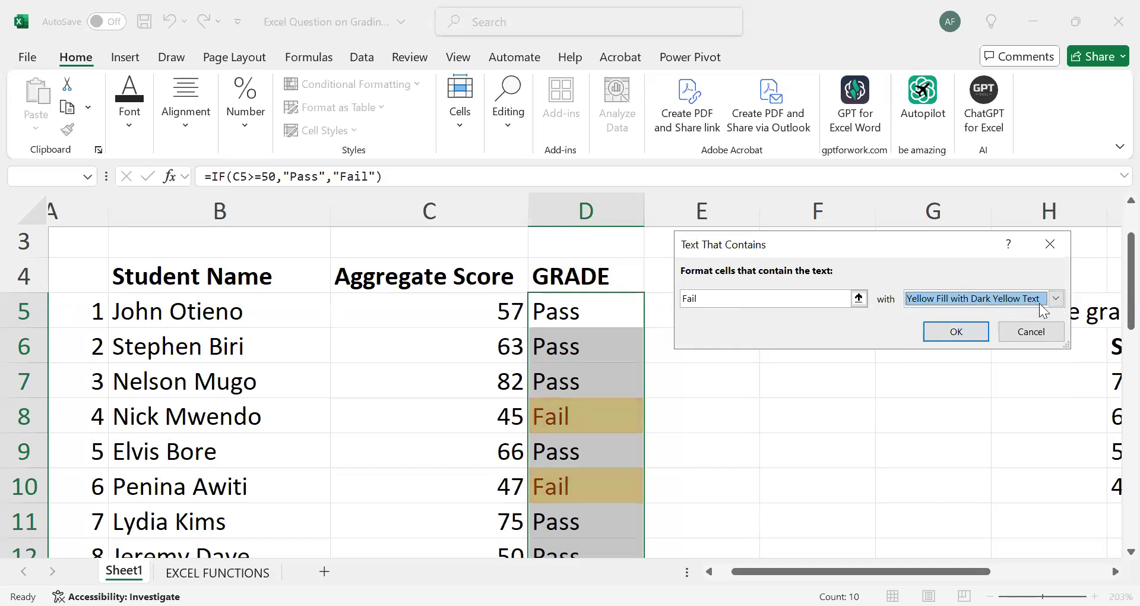
left_click(1055, 299)
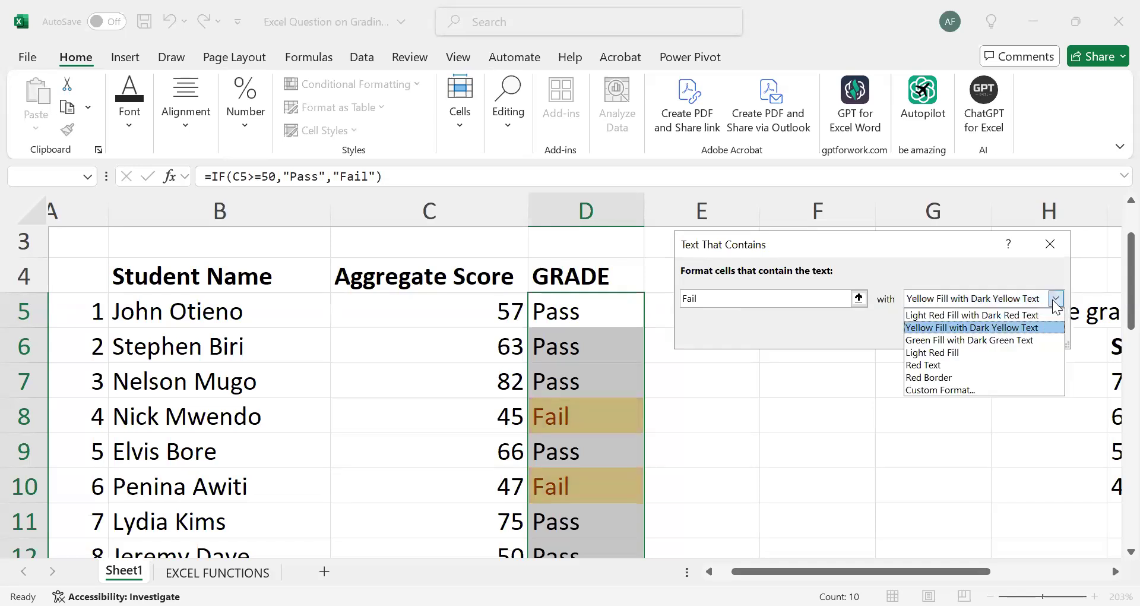
left_click(938, 365)
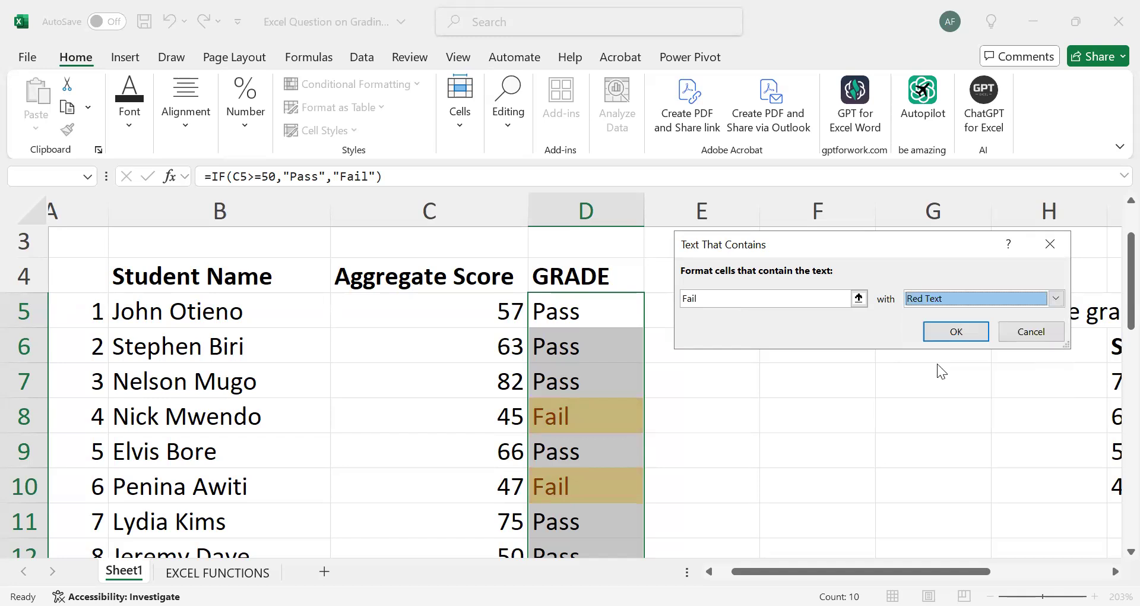
left_click(1055, 298)
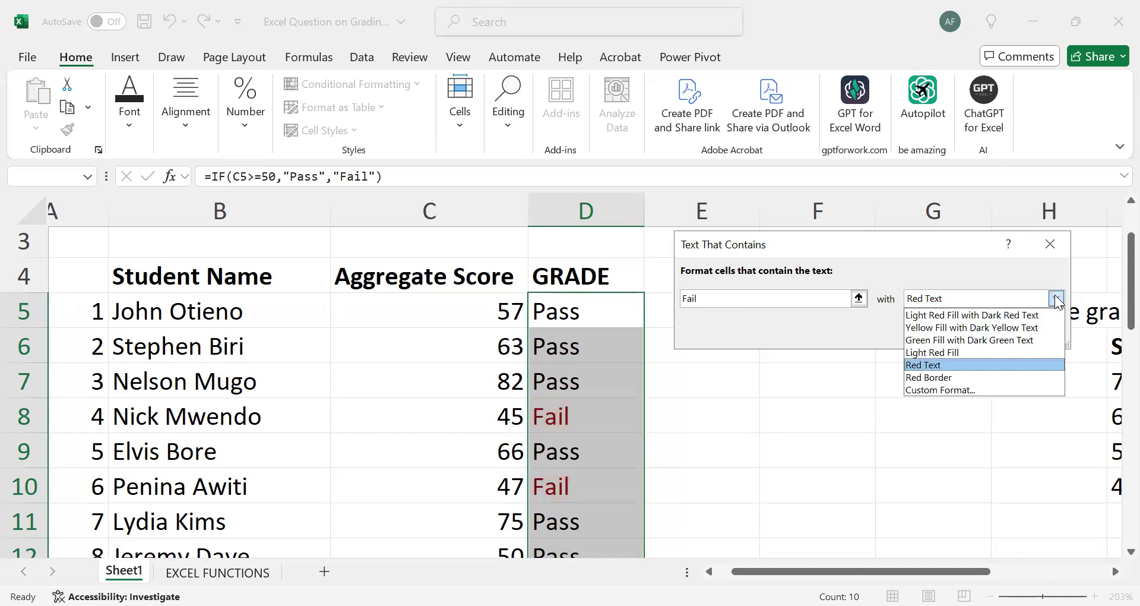
left_click(985, 315)
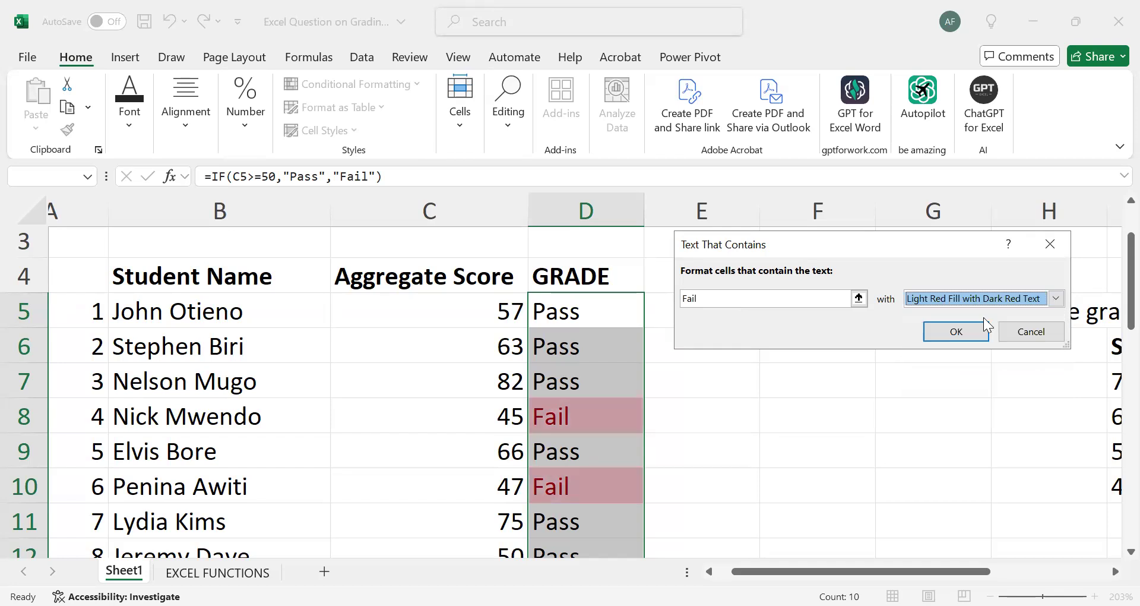
left_click(959, 337)
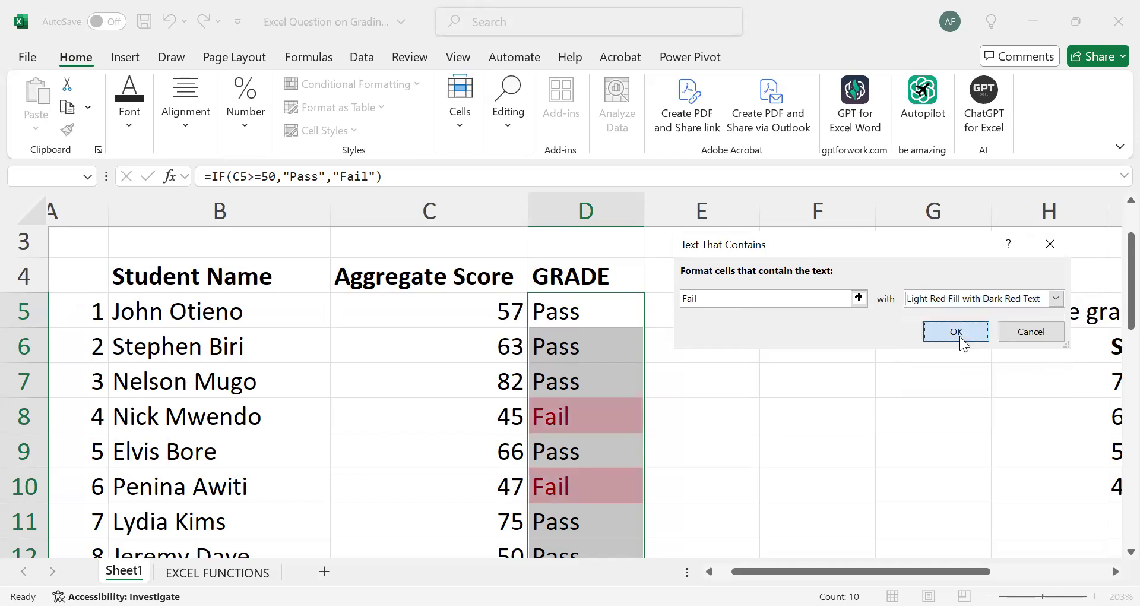
left_click(855, 403)
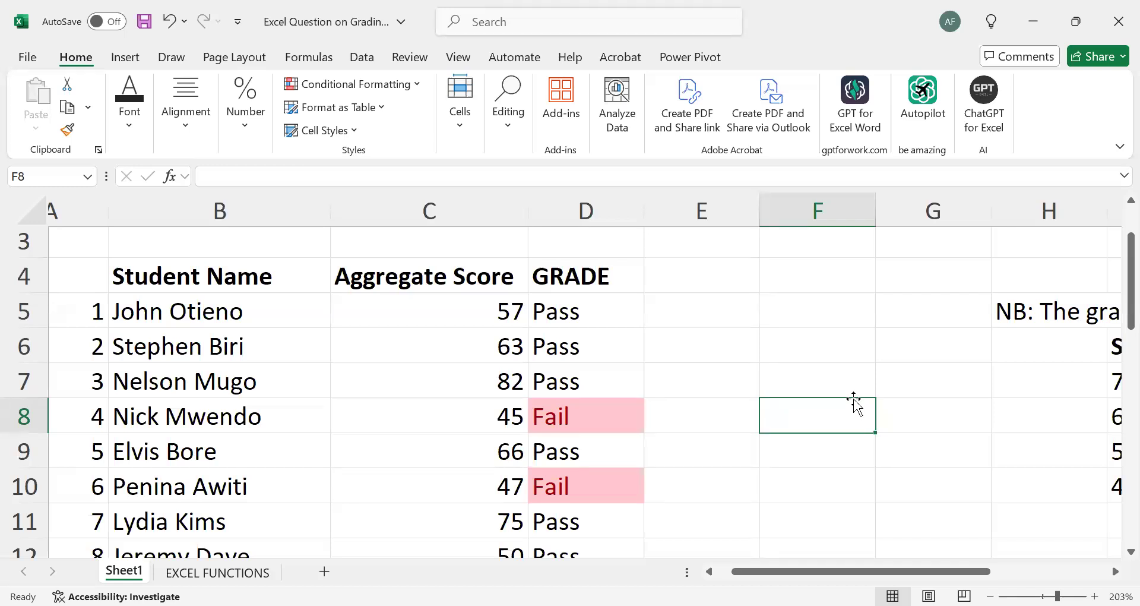
Step: Review the conditional formatting of the Pass and Fail grades down the whole student list
scroll(855, 404, "down", 1)
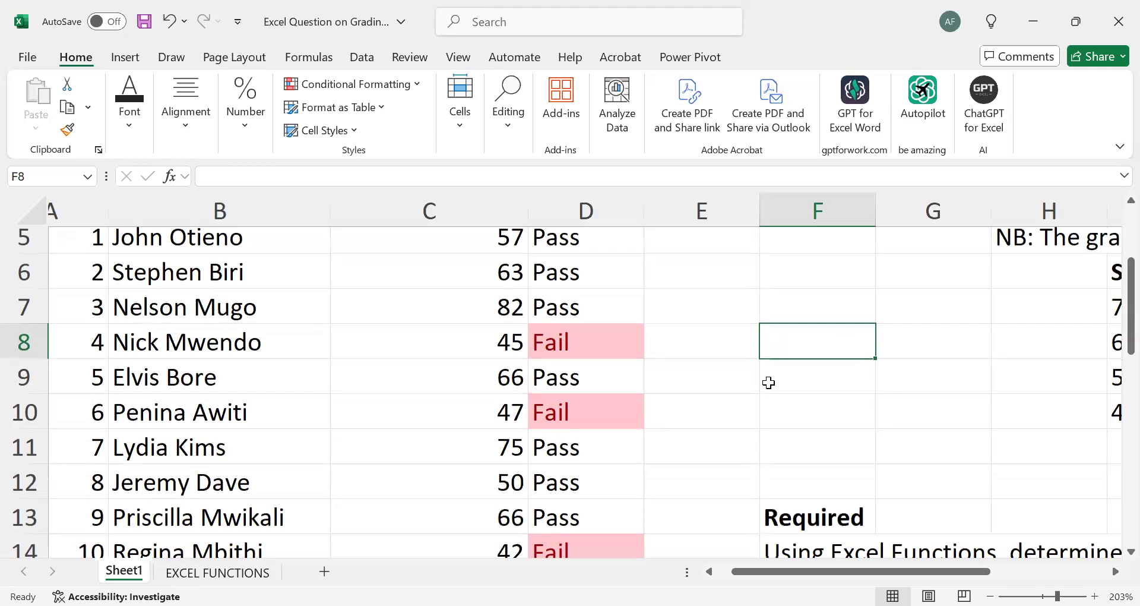
scroll(769, 382, "down", 2)
scroll(768, 382, "up", 3)
scroll(768, 382, "up", 1)
scroll(769, 383, "down", 3)
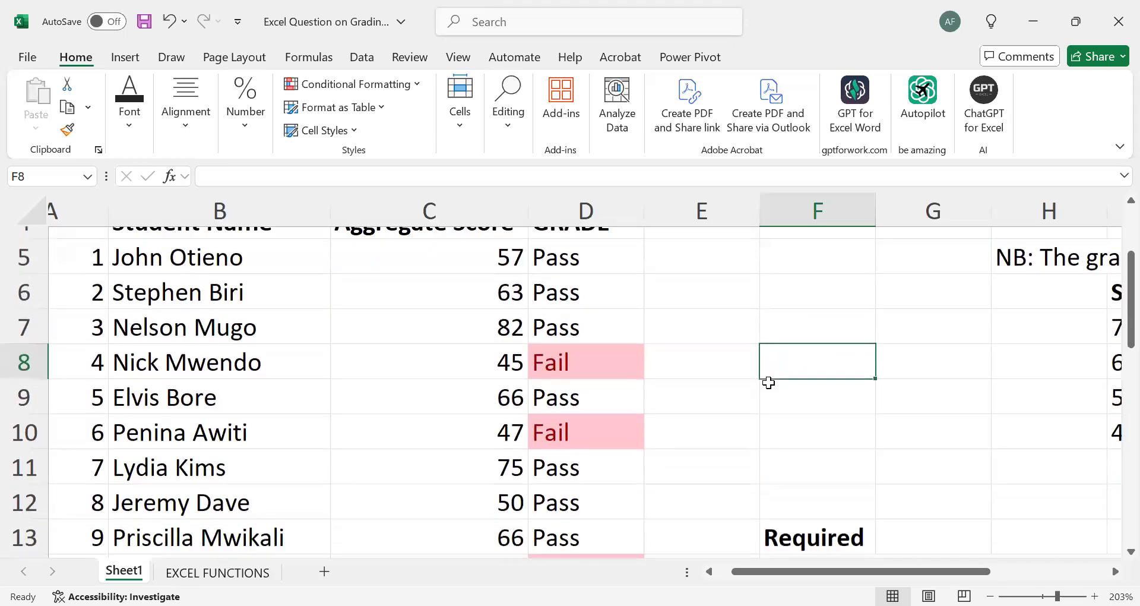
scroll(768, 383, "up", 1)
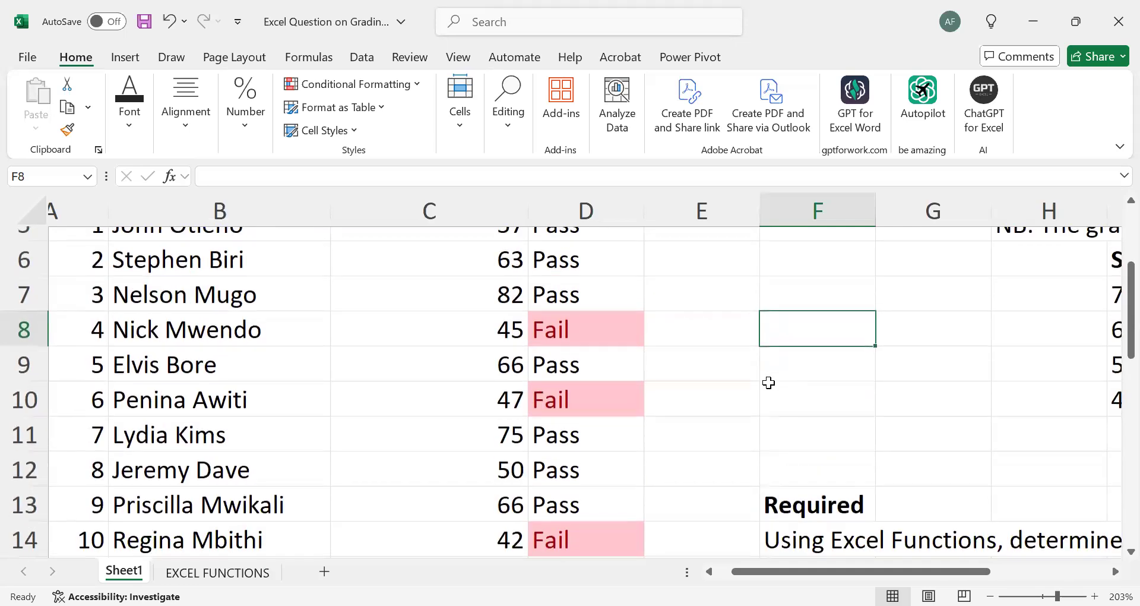
scroll(693, 401, "up", 1)
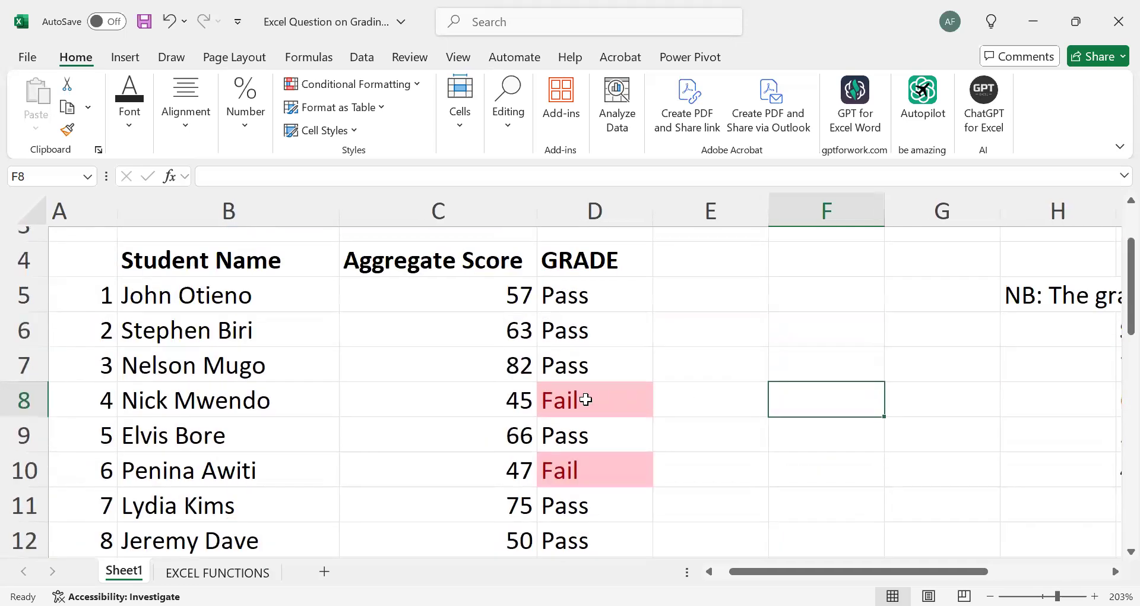
scroll(737, 396, "down", 2)
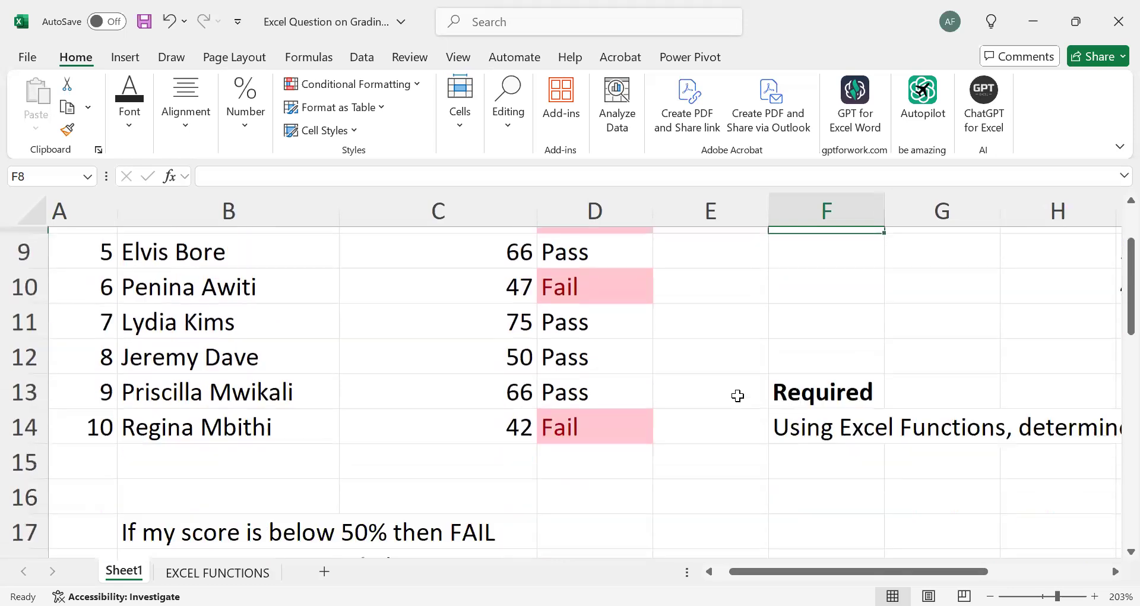
scroll(737, 395, "up", 2)
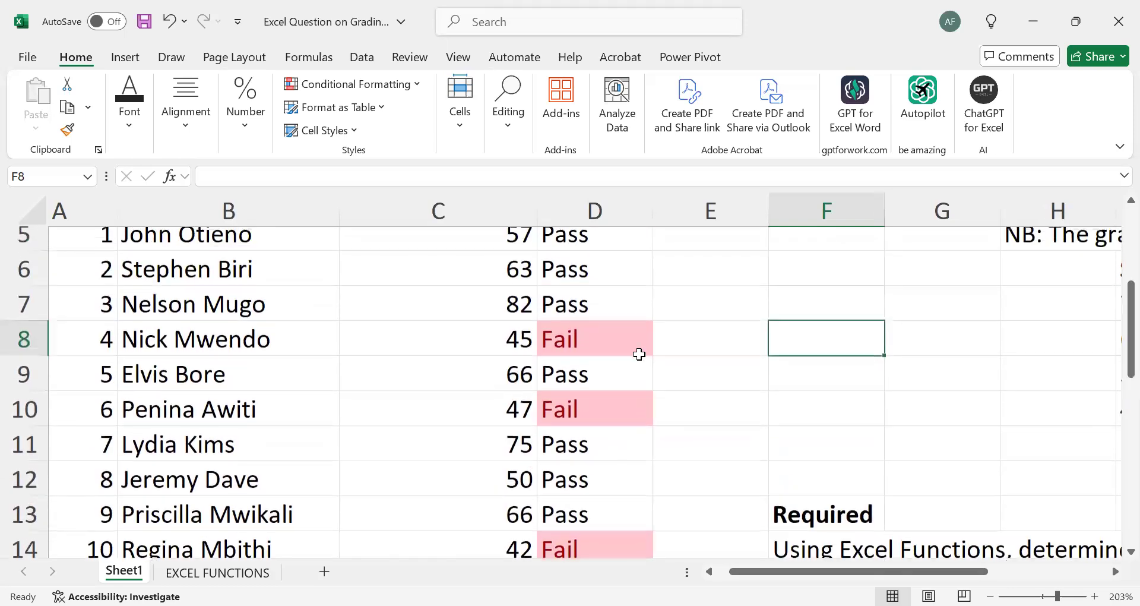
scroll(792, 398, "up", 1)
scroll(792, 398, "down", 2)
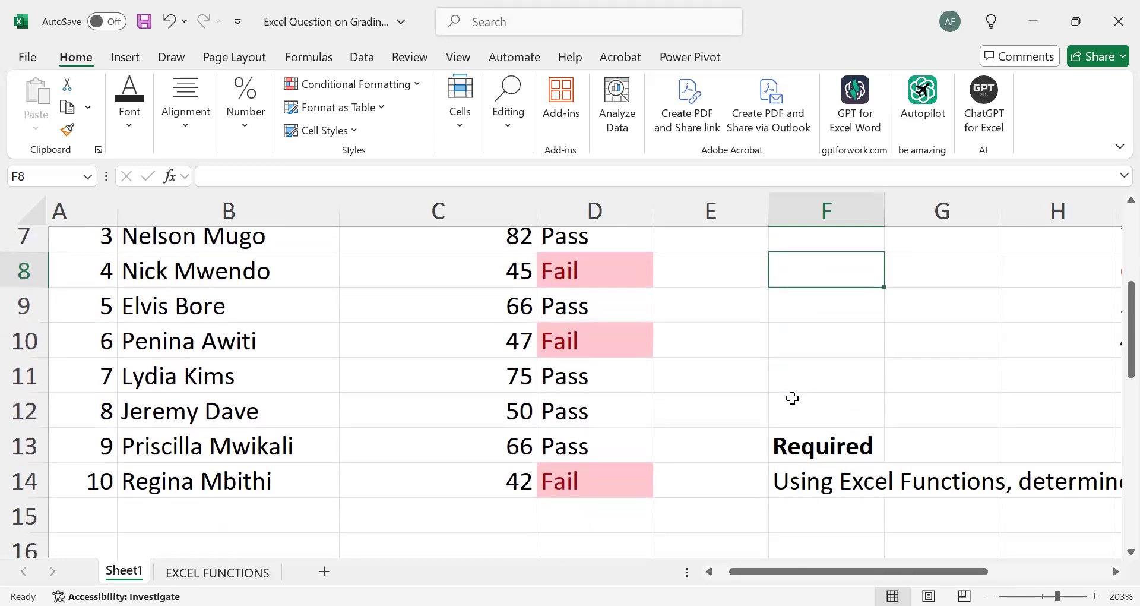
left_click(710, 353)
scroll(710, 356, "up", 2)
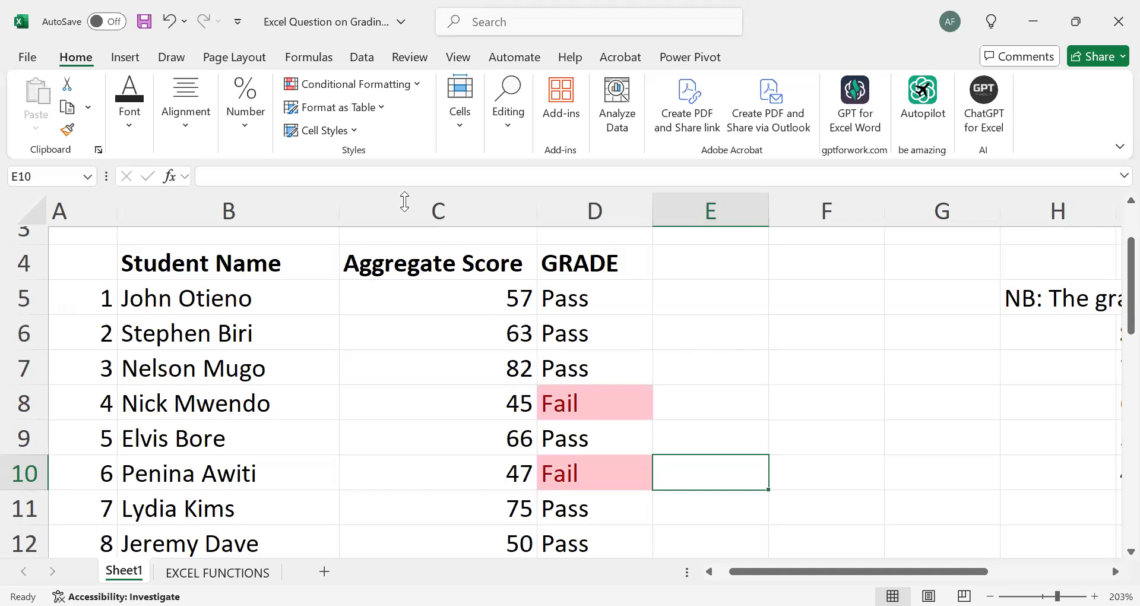
Step: Add filters to the header row of the student table in row 4
left_click(226, 267)
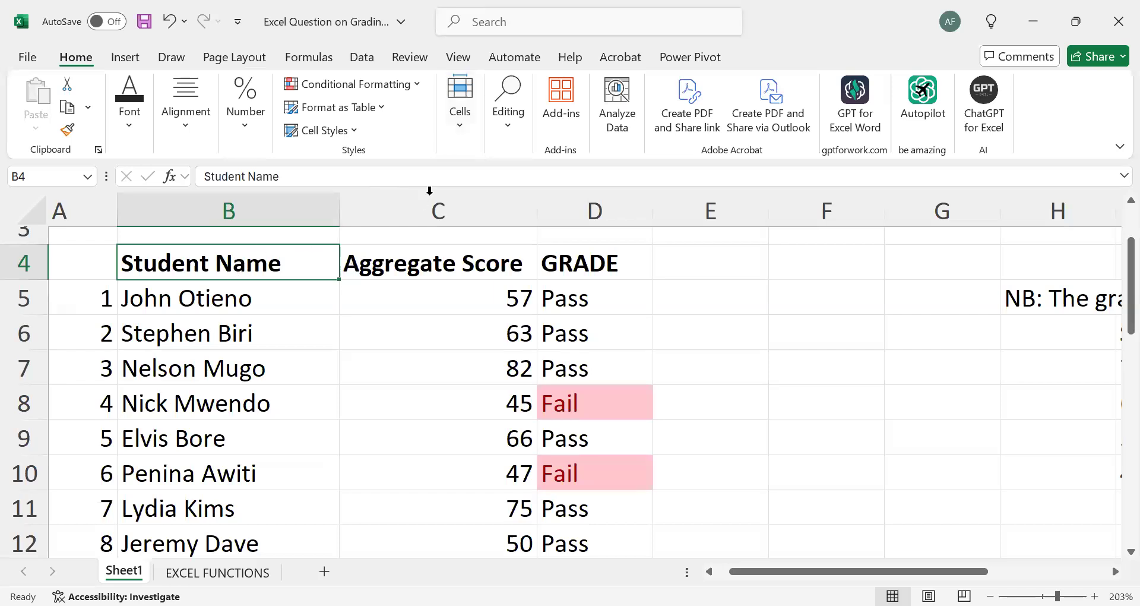
left_click(461, 139)
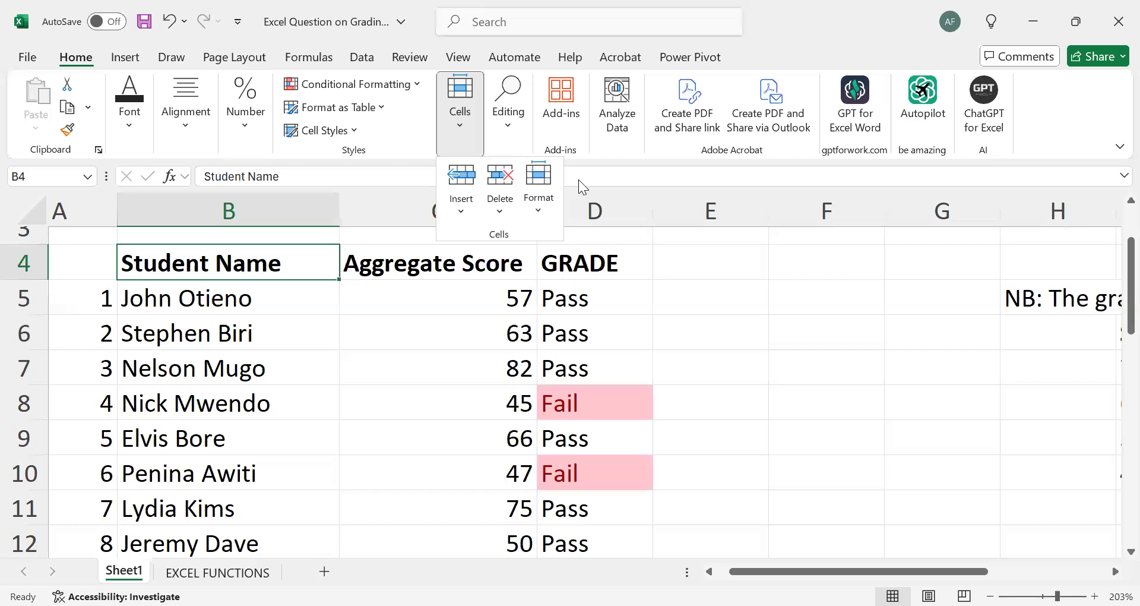
left_click(612, 211)
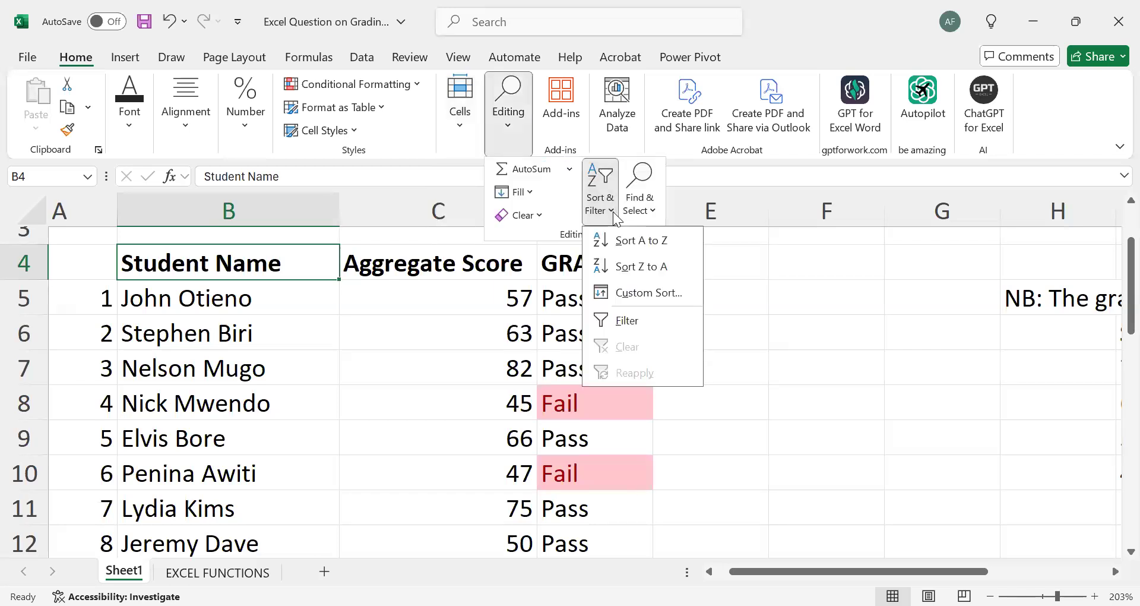
left_click(639, 319)
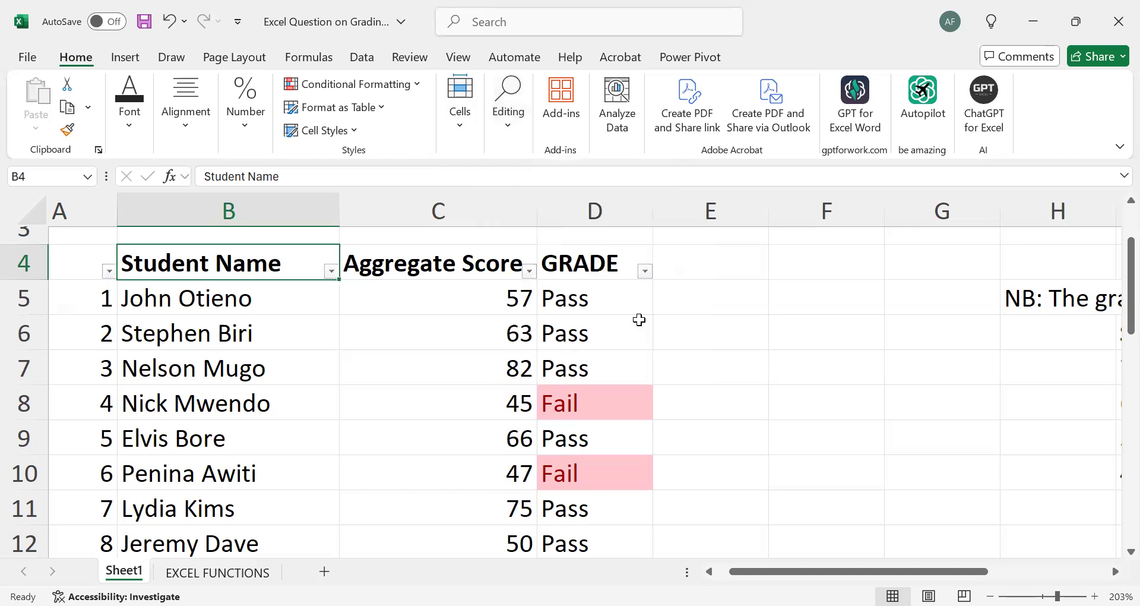
Step: Filter the GRADE column by the light red cell color
left_click(644, 271)
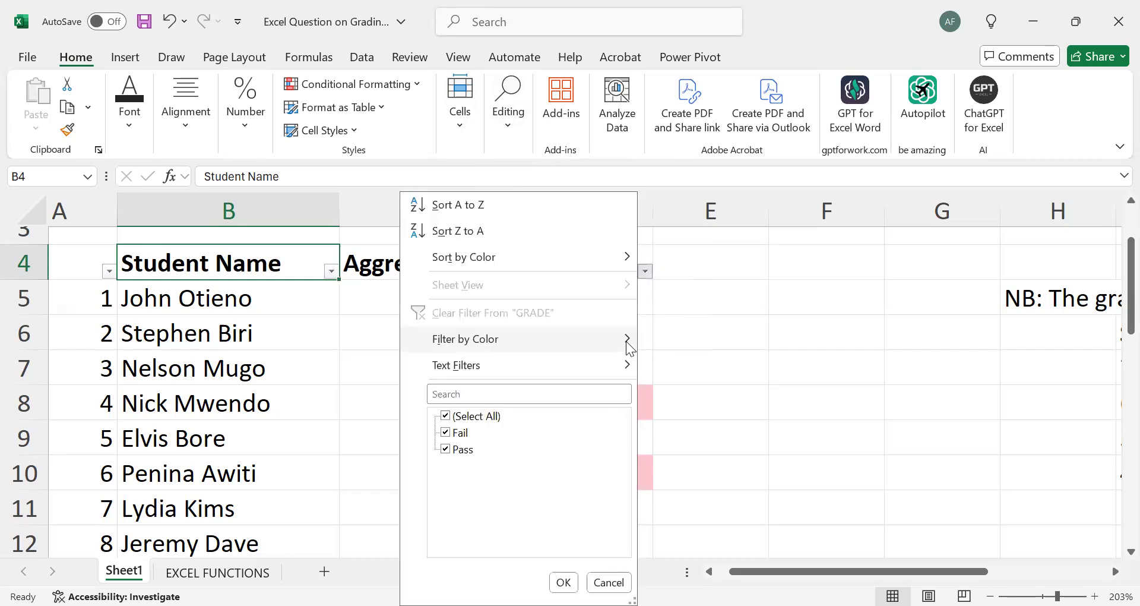
mouse_move(629, 347)
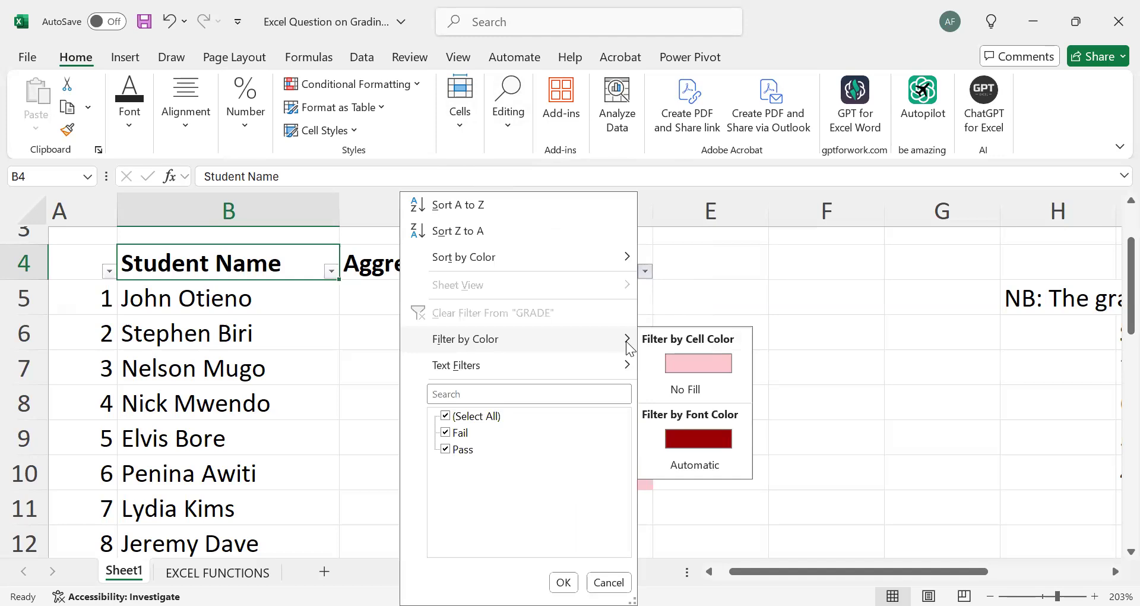
left_click(698, 362)
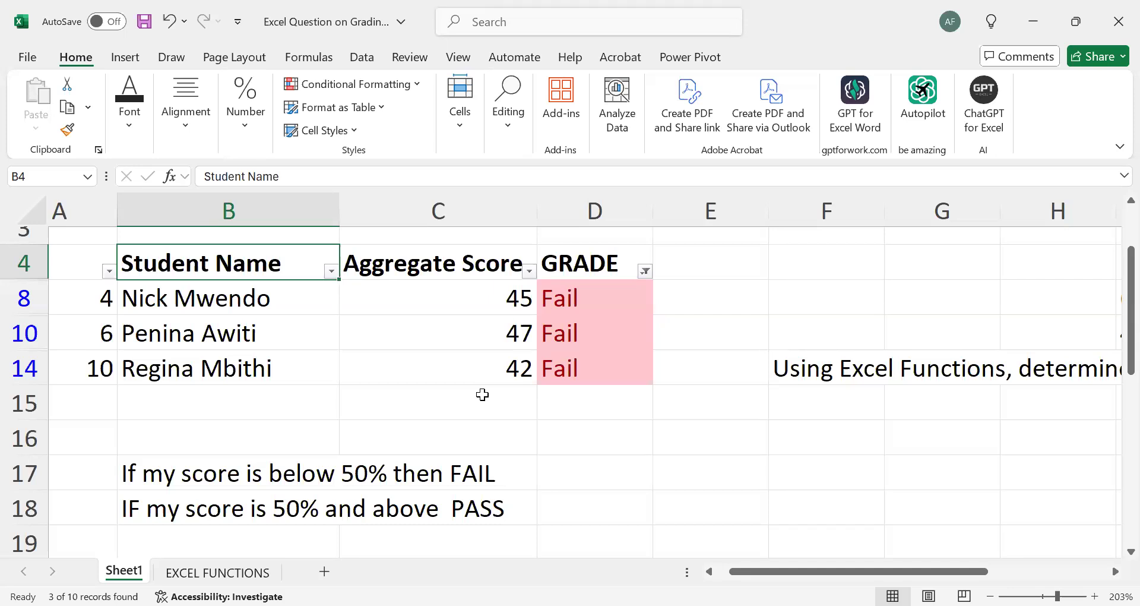
Step: Clear the color filter from the GRADE column
left_click(641, 274)
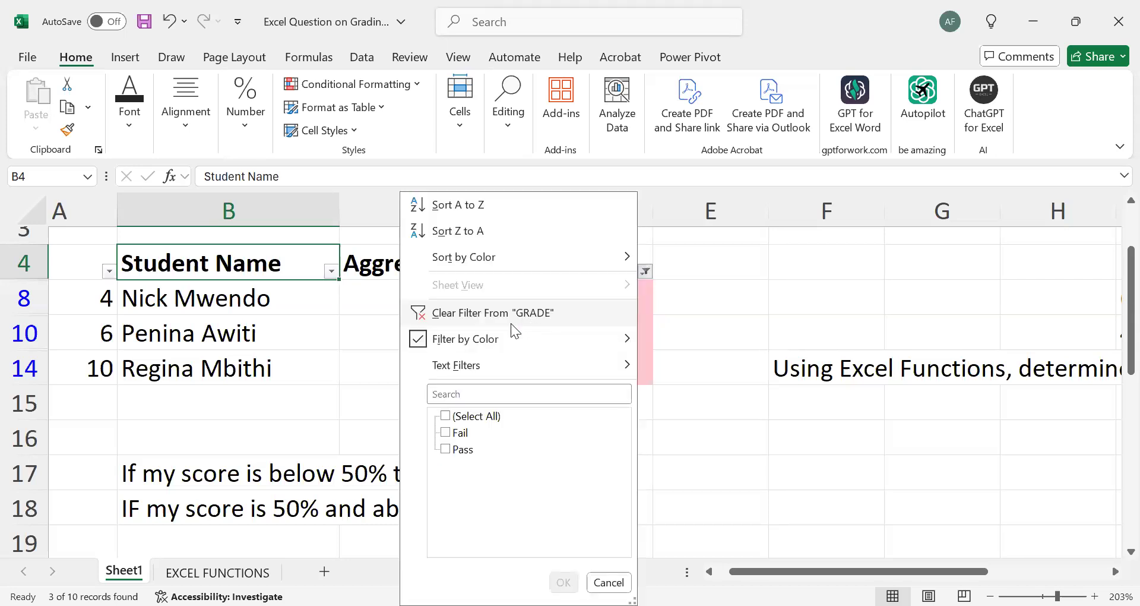
left_click(492, 320)
left_click(730, 358)
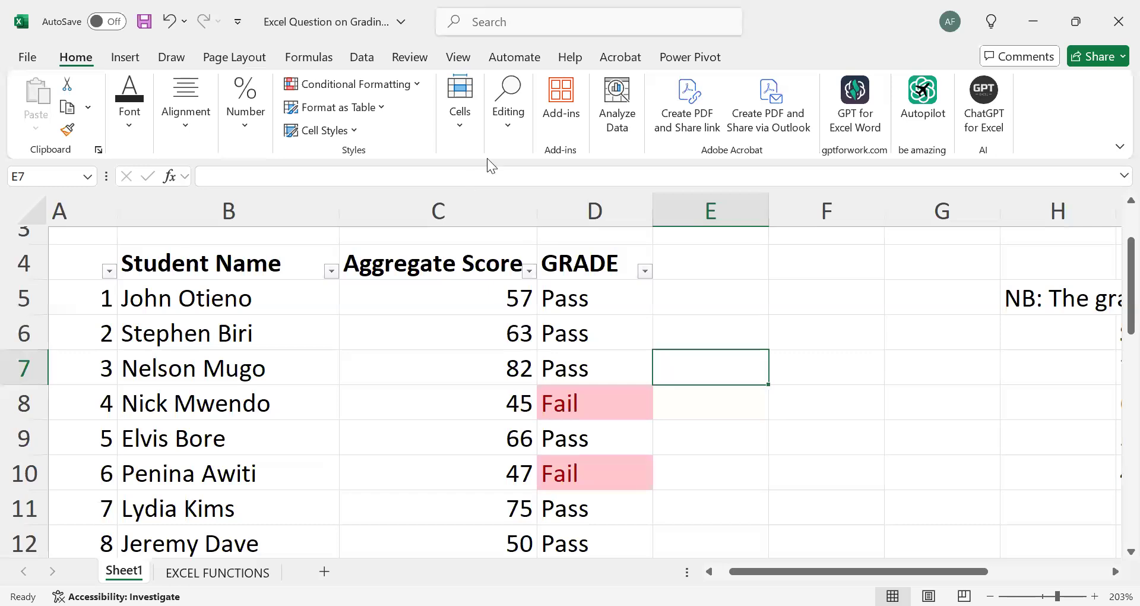
Step: Remove the filters from the header row of the student table
left_click(513, 120)
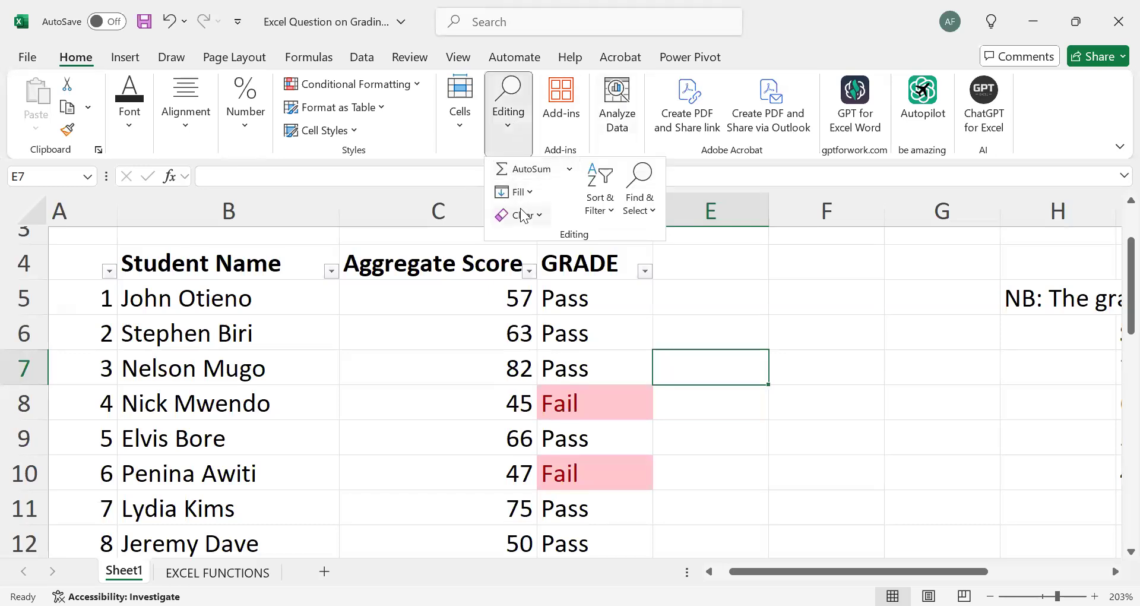
left_click(589, 207)
left_click(612, 321)
left_click(785, 307)
scroll(785, 306, "down", 3)
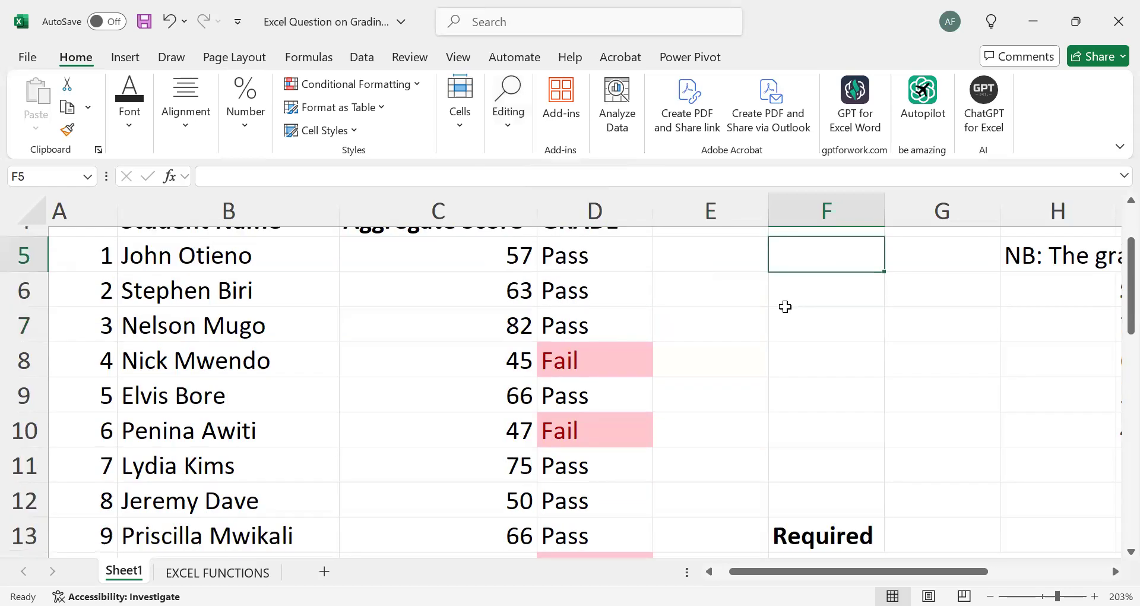
scroll(785, 306, "up", 2)
scroll(785, 307, "up", 1)
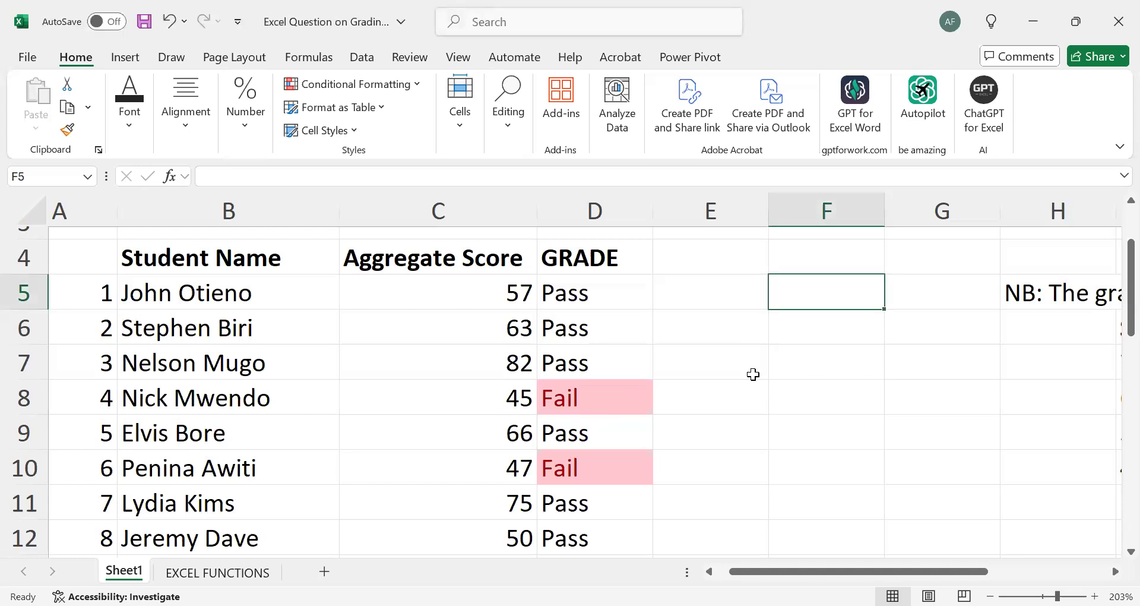
Step: Add filters to the student table's header row again, starting from the Student Name header in B4
left_click(221, 265)
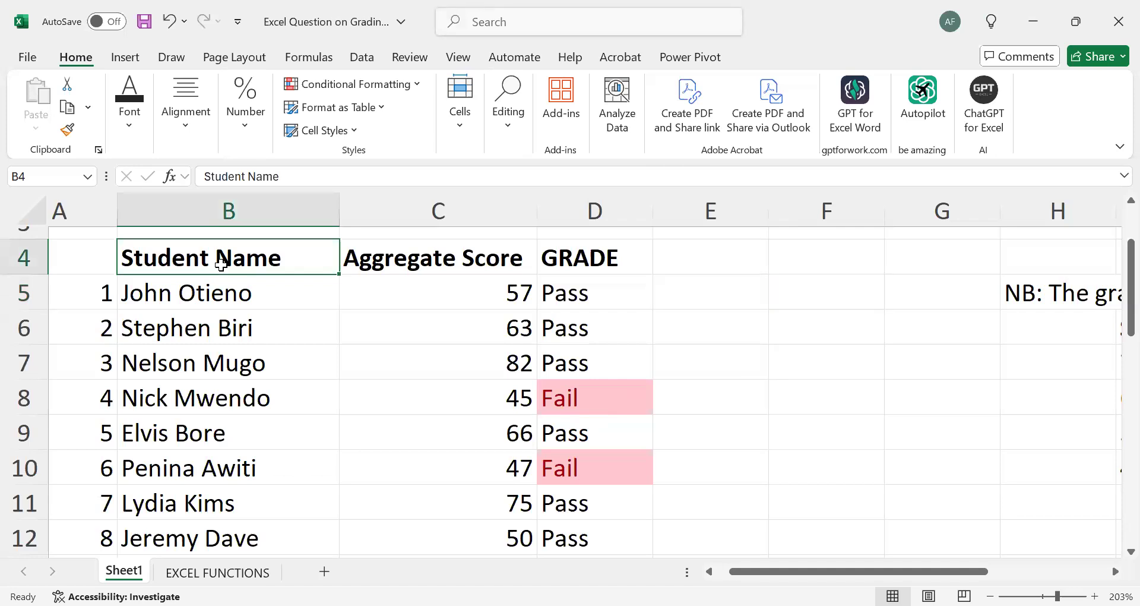
left_click(522, 143)
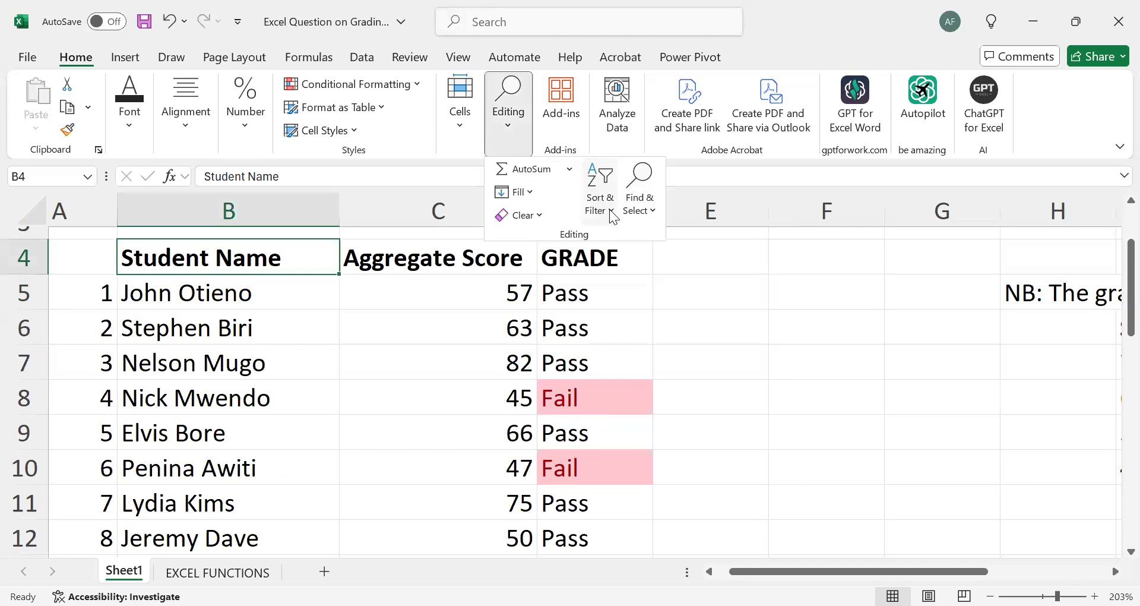
left_click(609, 209)
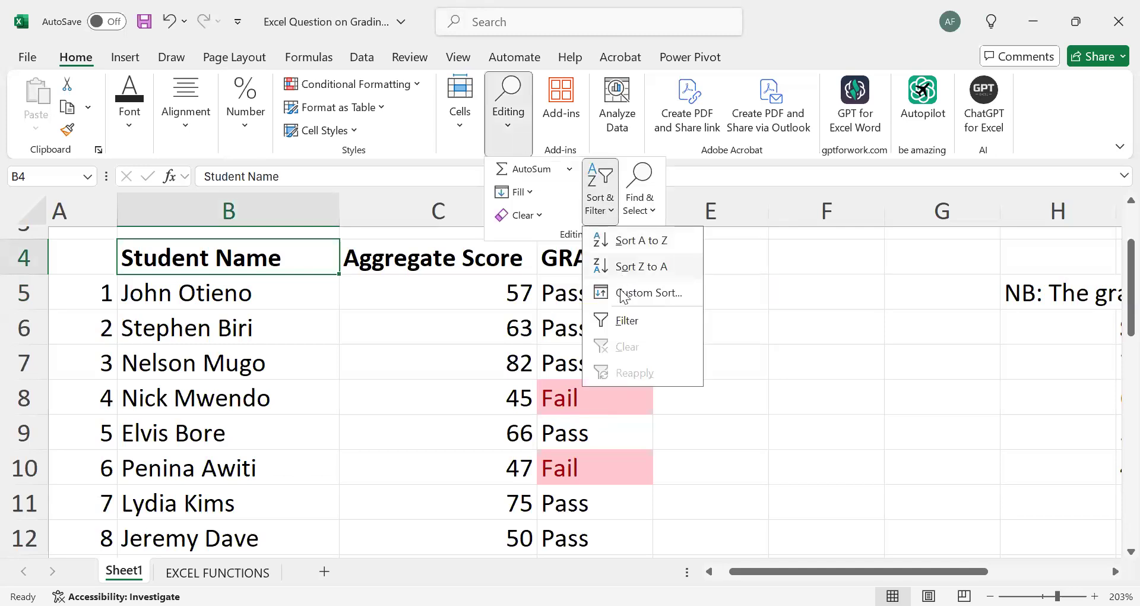
left_click(622, 321)
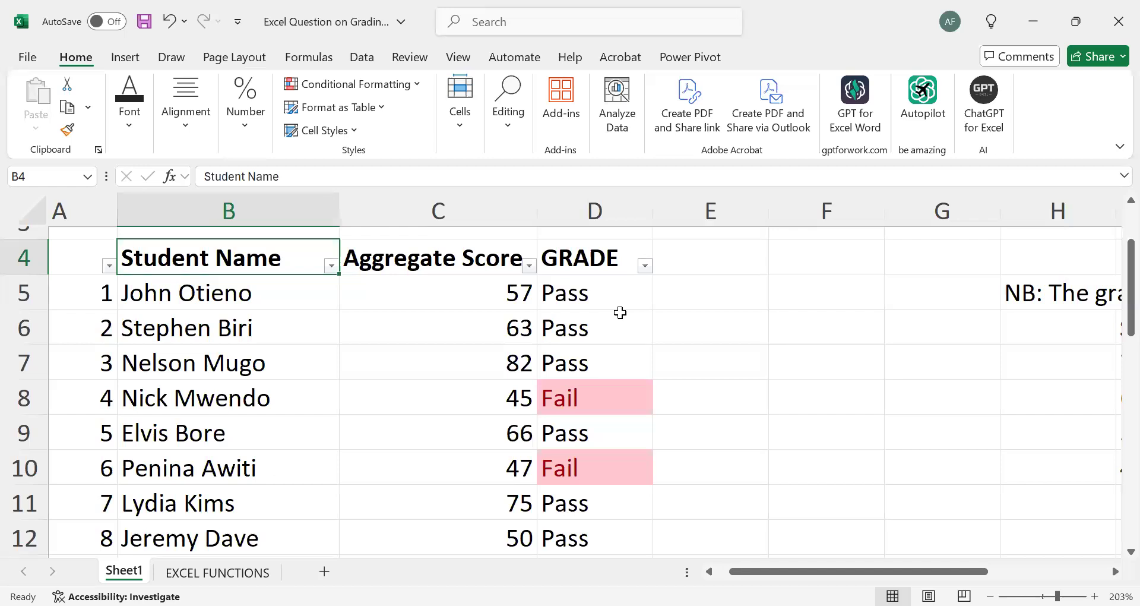
Step: Filter the GRADE column by the light red cell color to list only the failed students
left_click(646, 266)
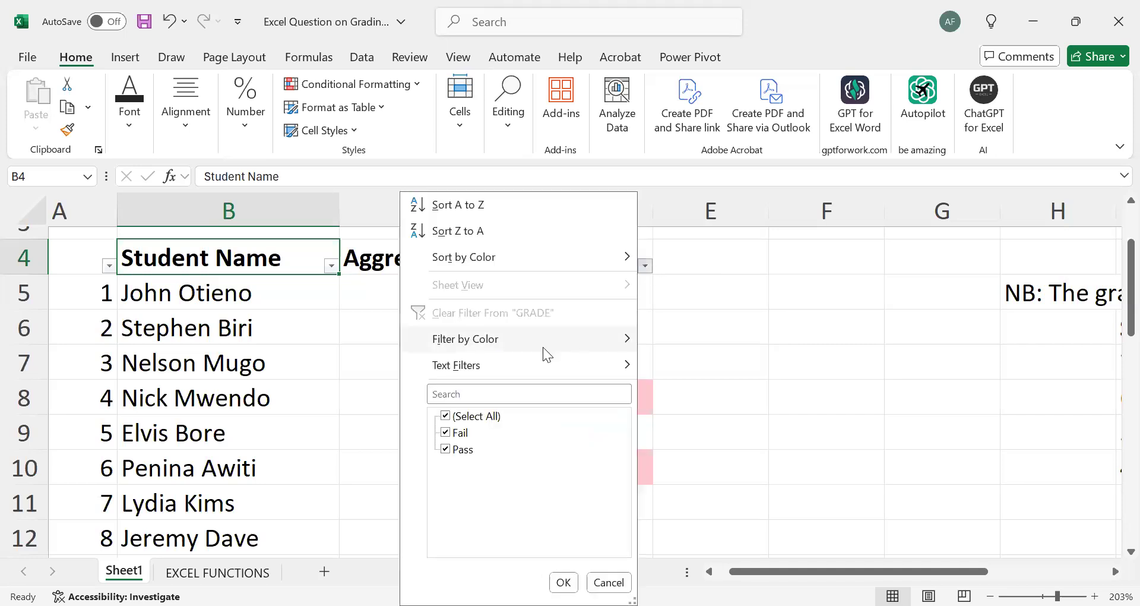
mouse_move(533, 346)
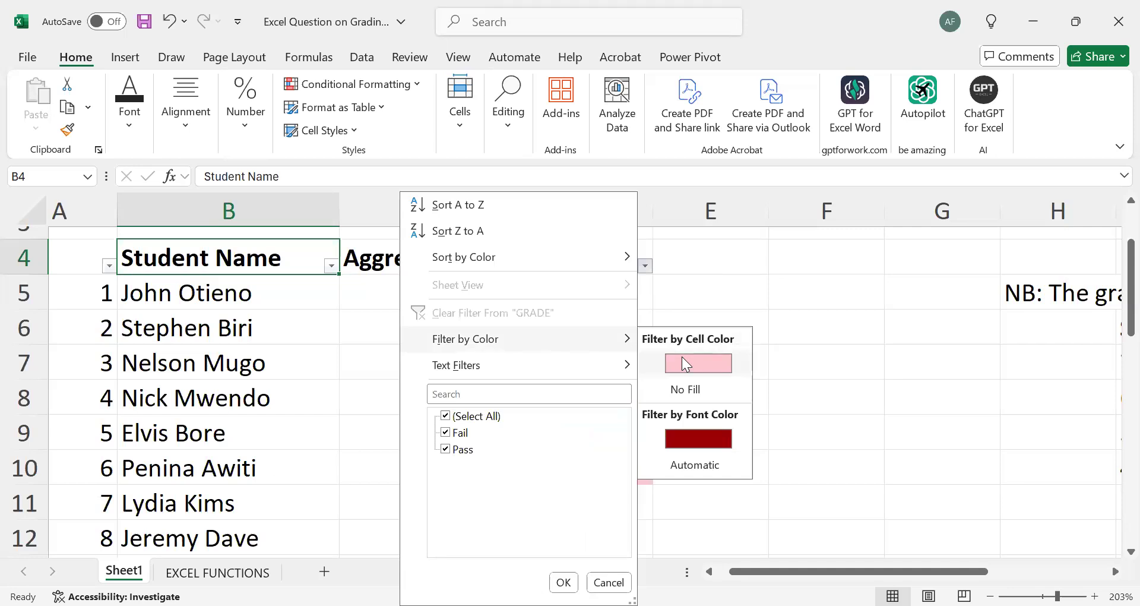
left_click(681, 356)
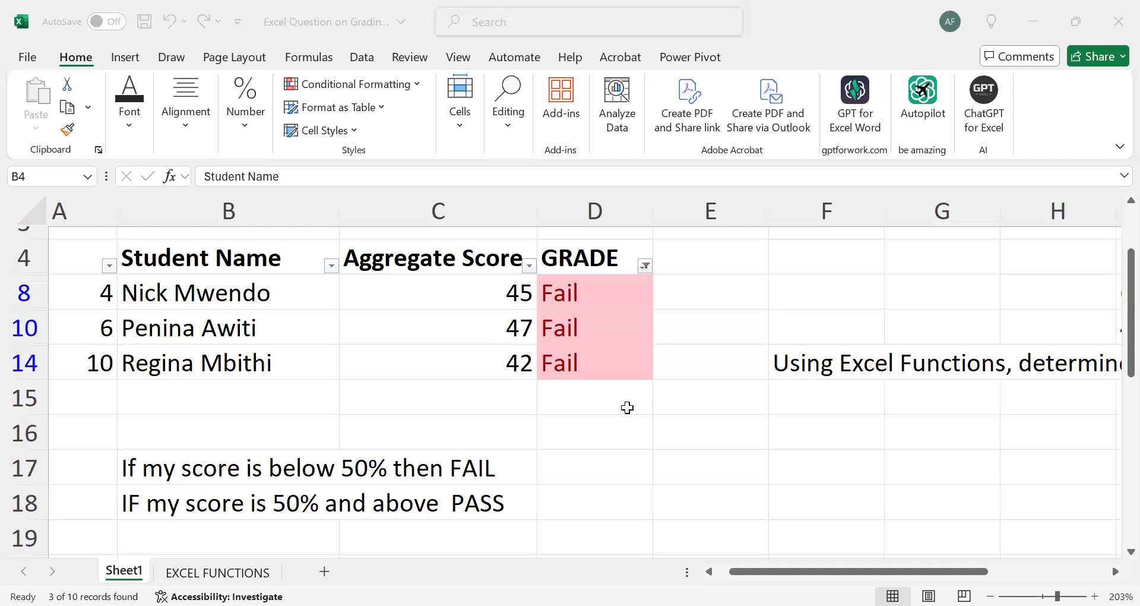
Step: Clear the filter from the GRADE column to show all students again
left_click(627, 407)
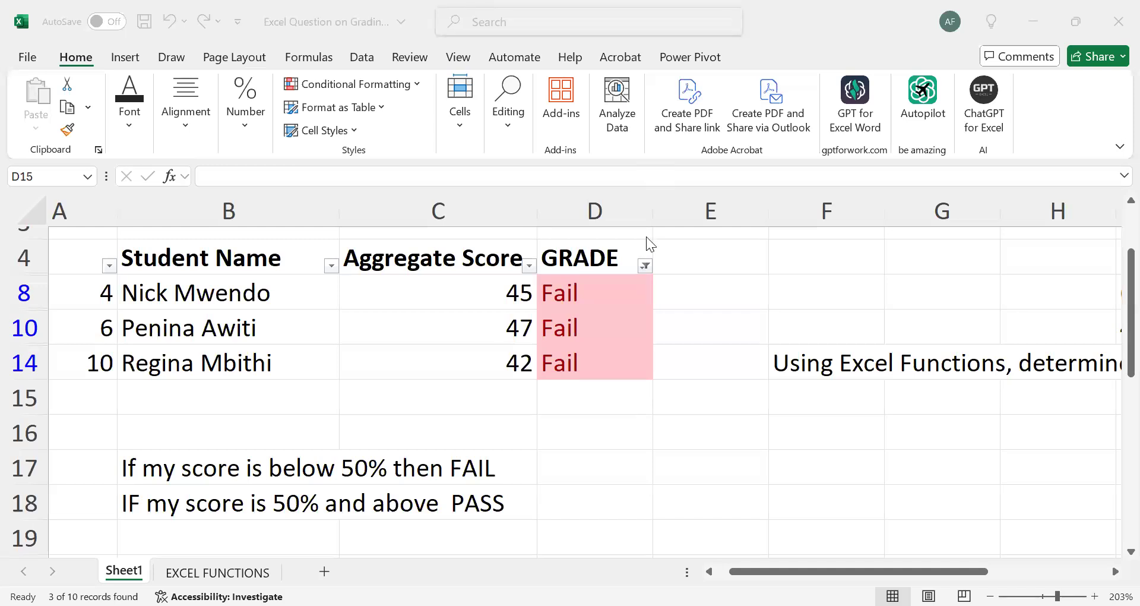
left_click(638, 266)
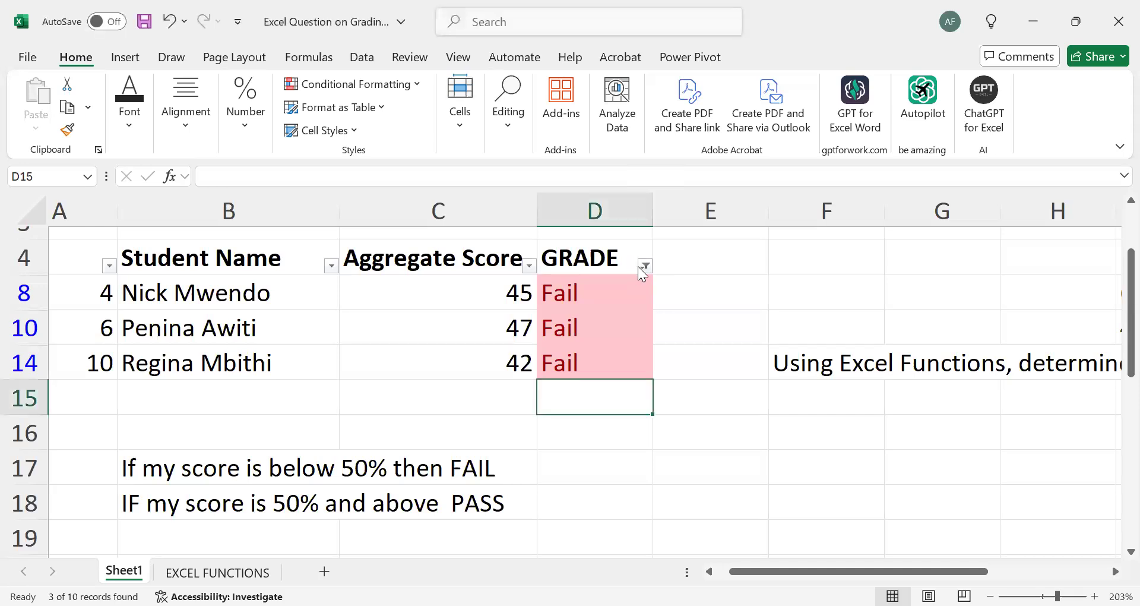
left_click(638, 266)
left_click(520, 314)
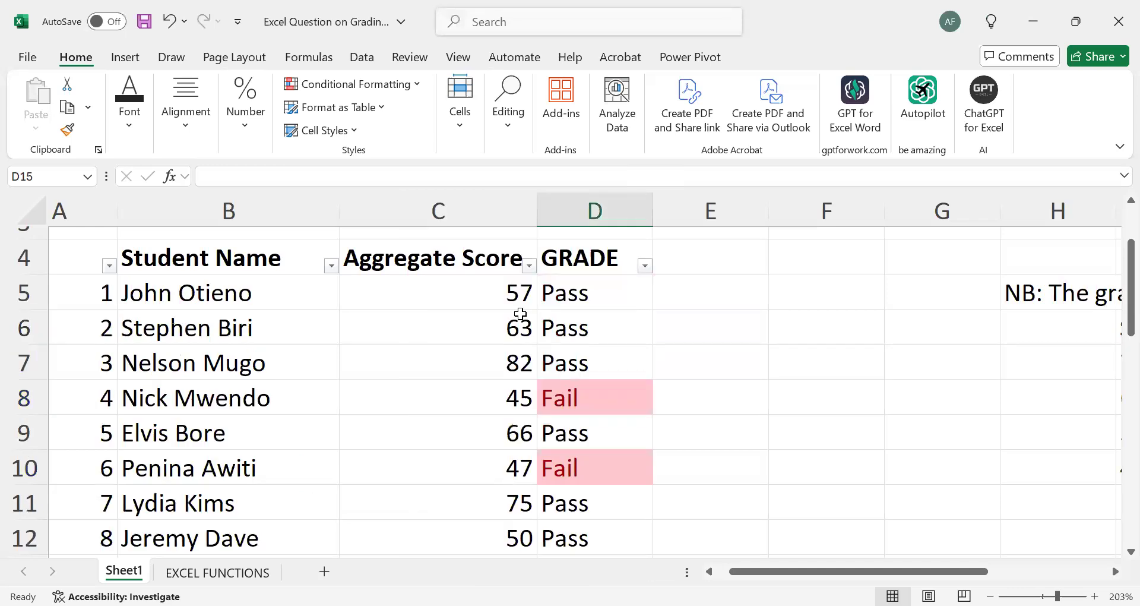
Step: Start an IF formula in cell E5 with the logical test C5=>50
left_click(693, 299)
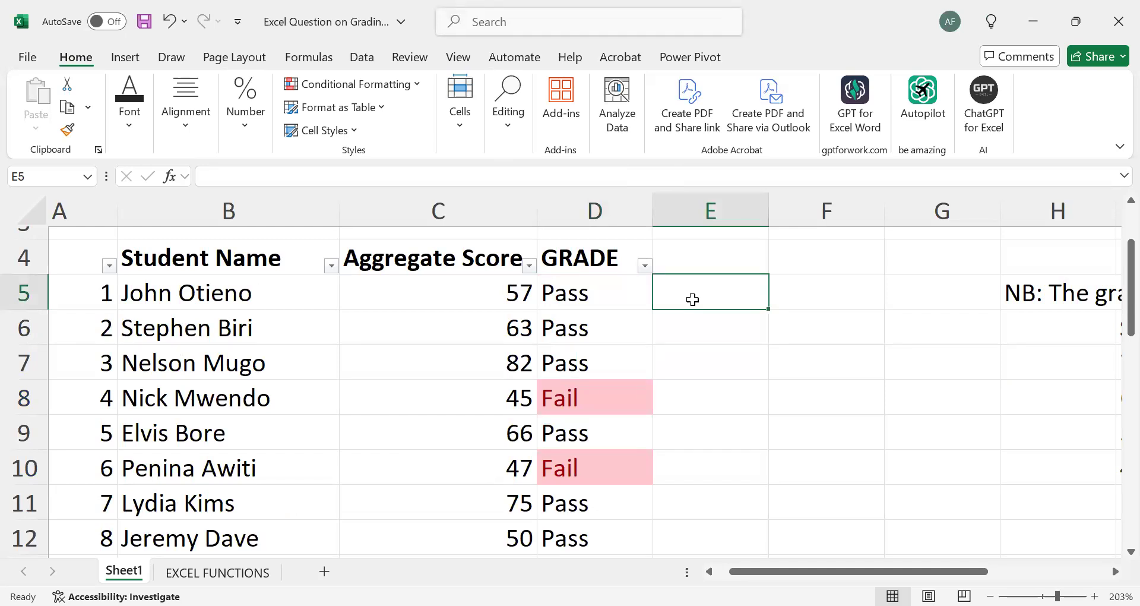
type("=if")
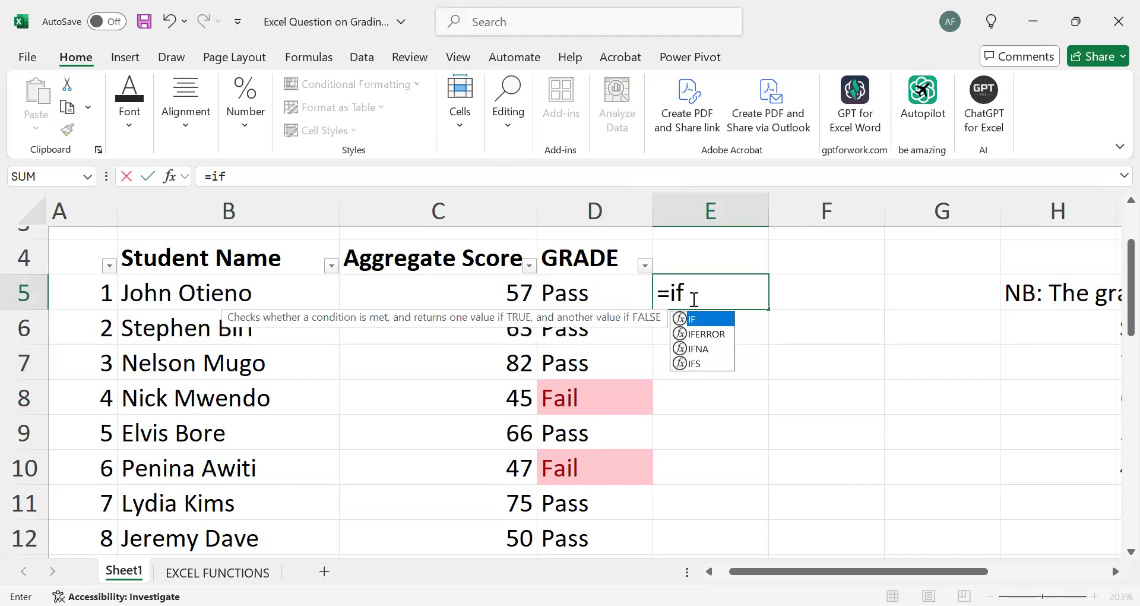
key("Tab")
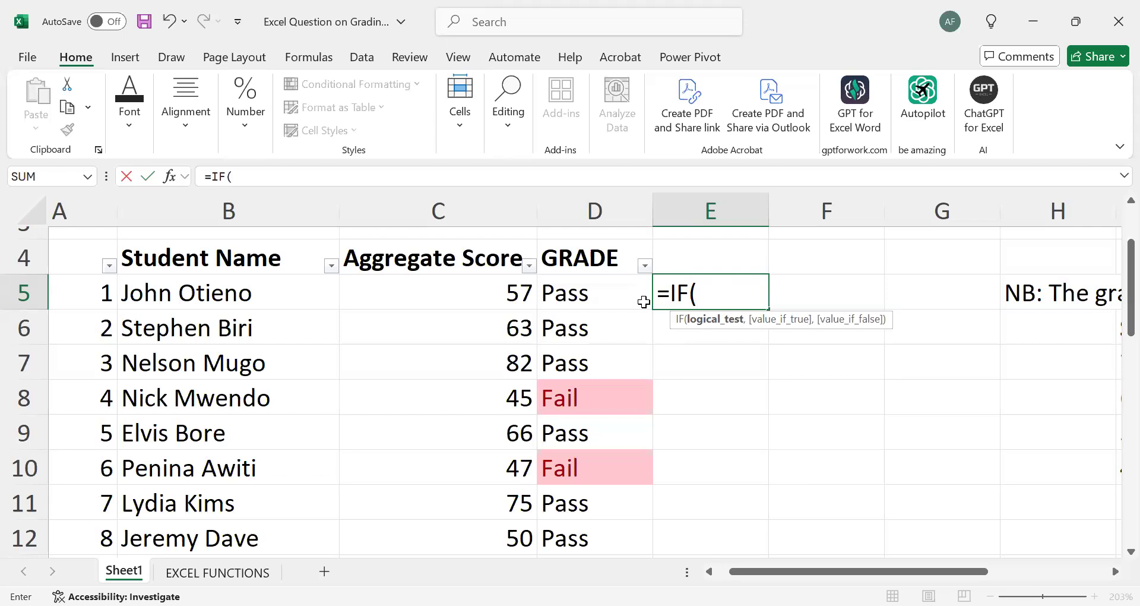
key("BackSpace")
key("BackSpace")
key("BackSpace")
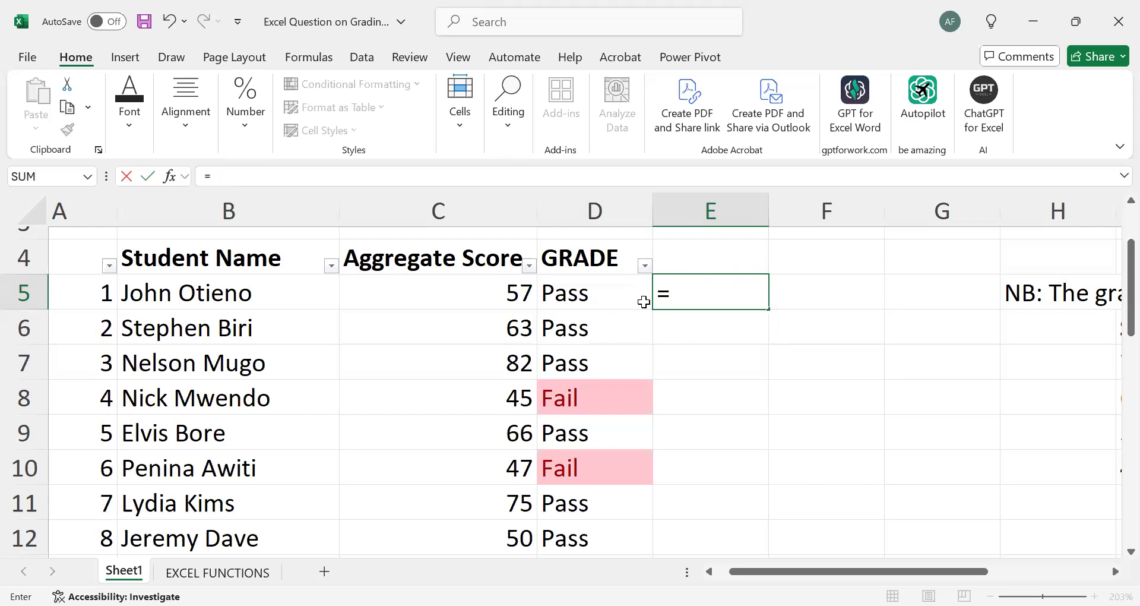
type("if")
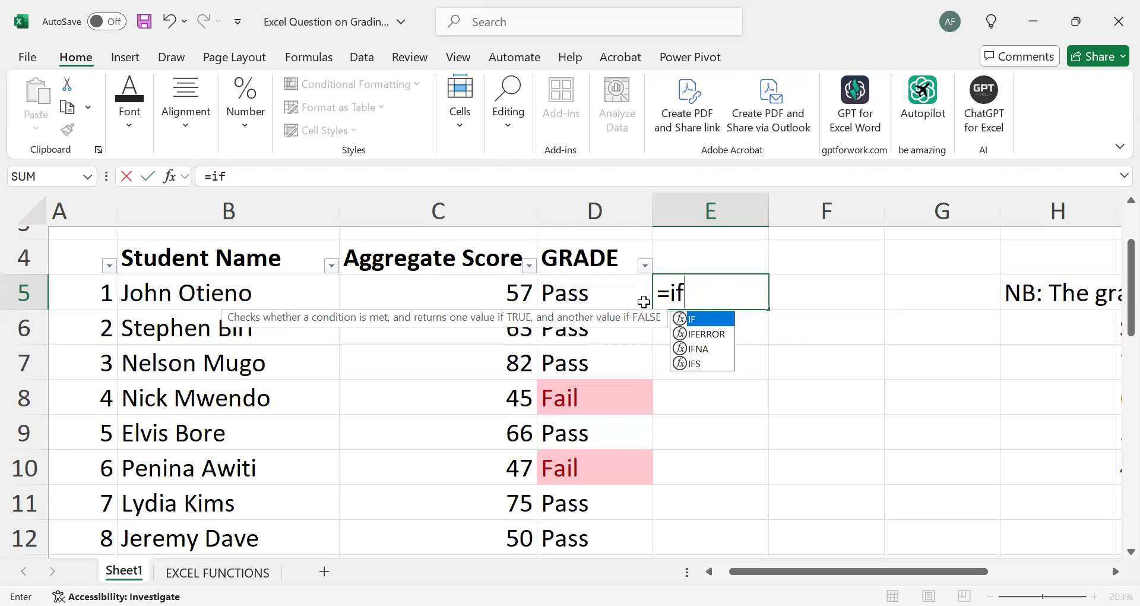
key("Tab")
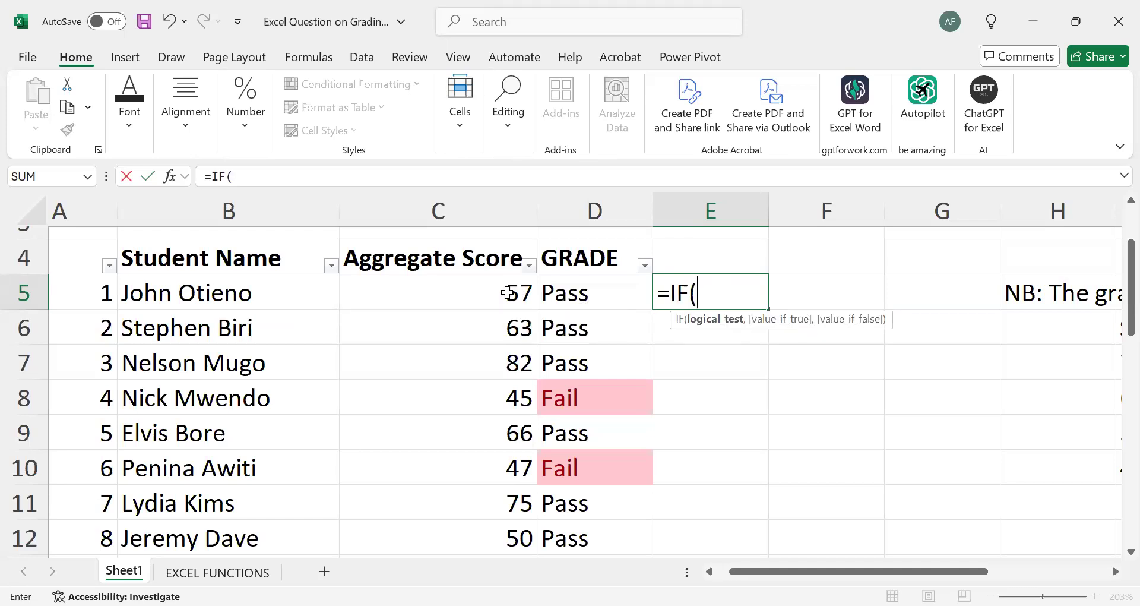
left_click(507, 292)
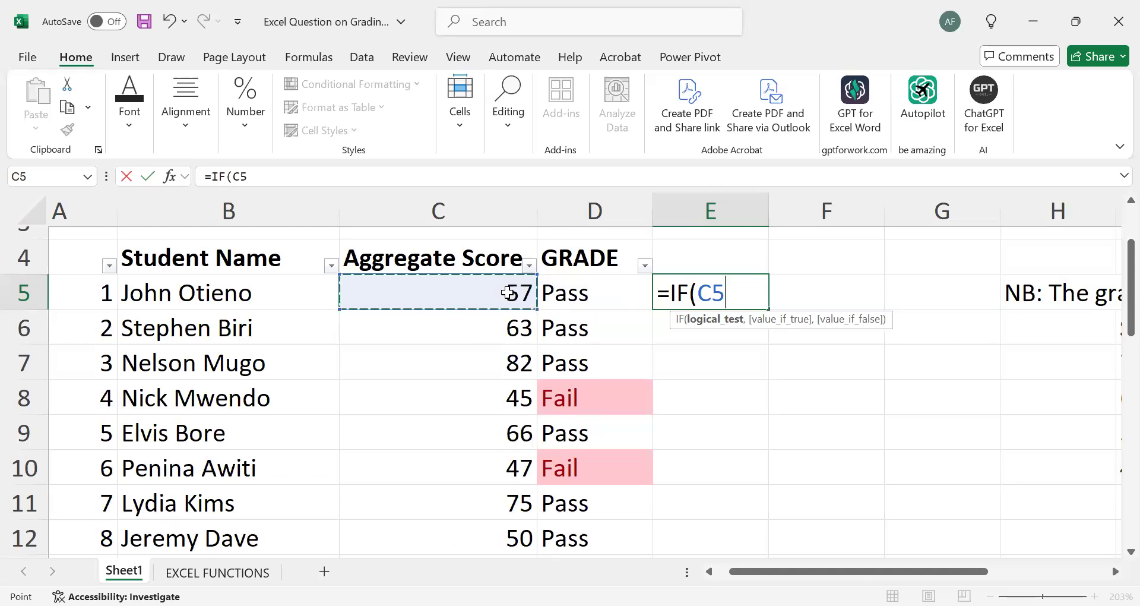
type("=")
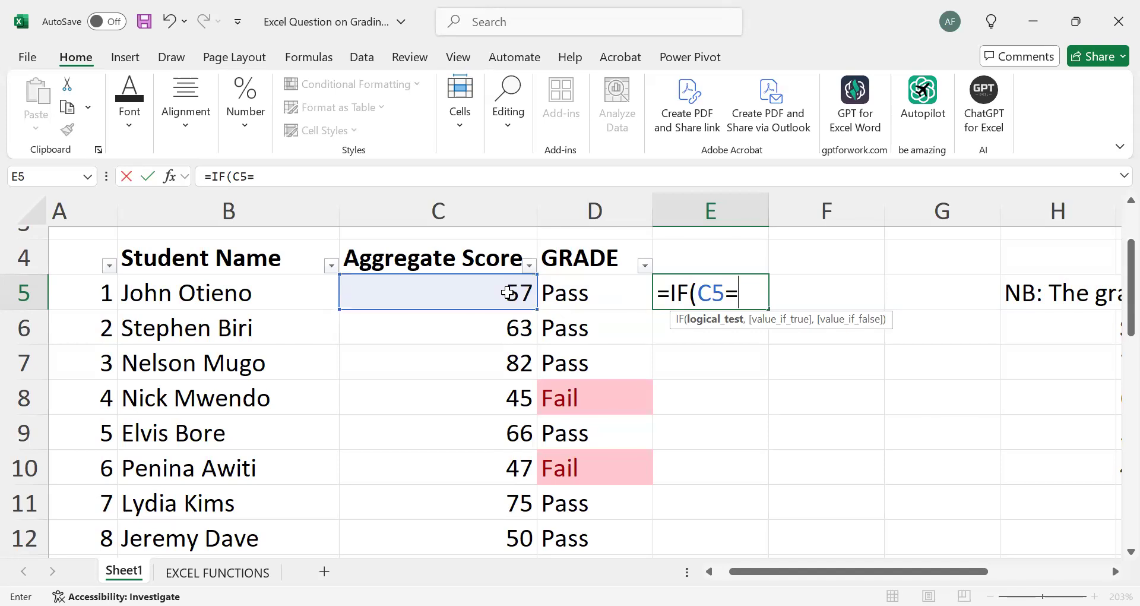
type(">50")
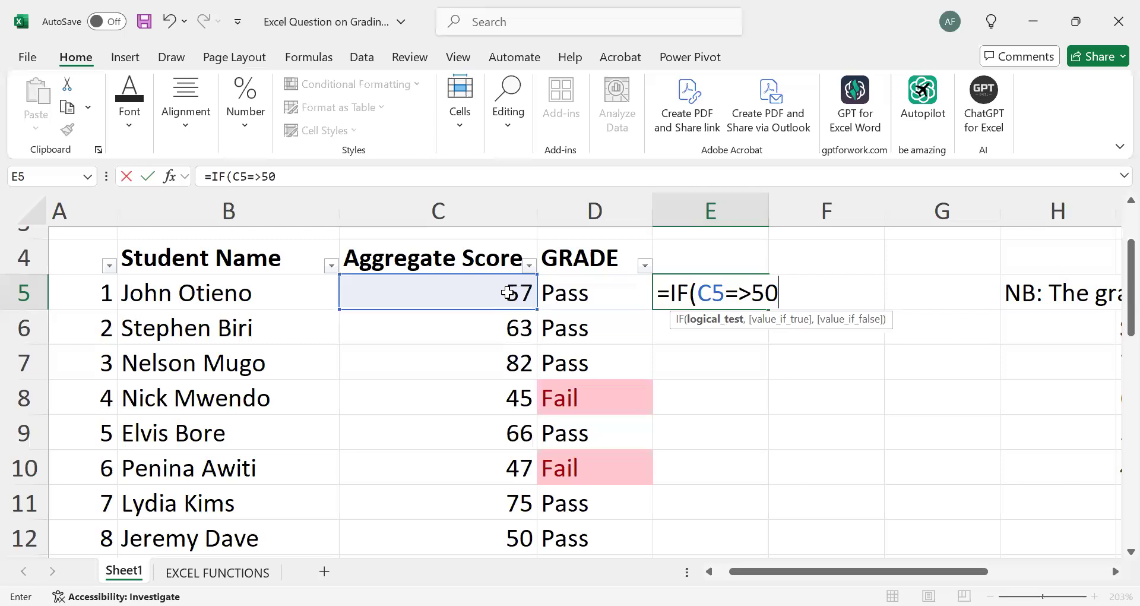
Step: Complete the E5 formula with "Pass" if true and "Fail" if false, accepting the correction to =IF(C5>=50,"Pass","Fail")
type(",")
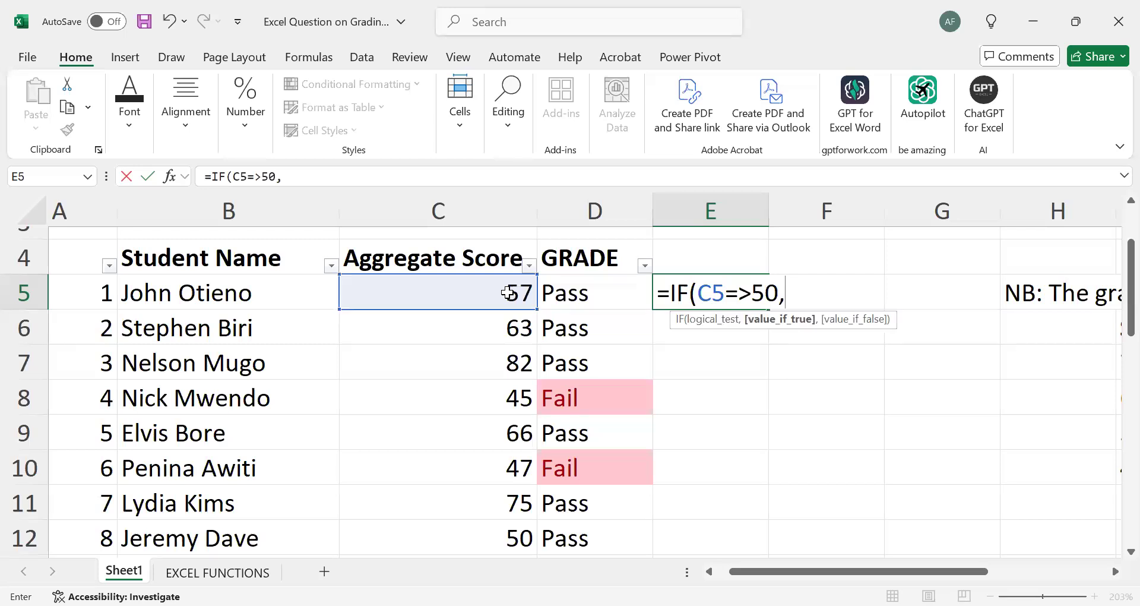
type("\"Pass\"")
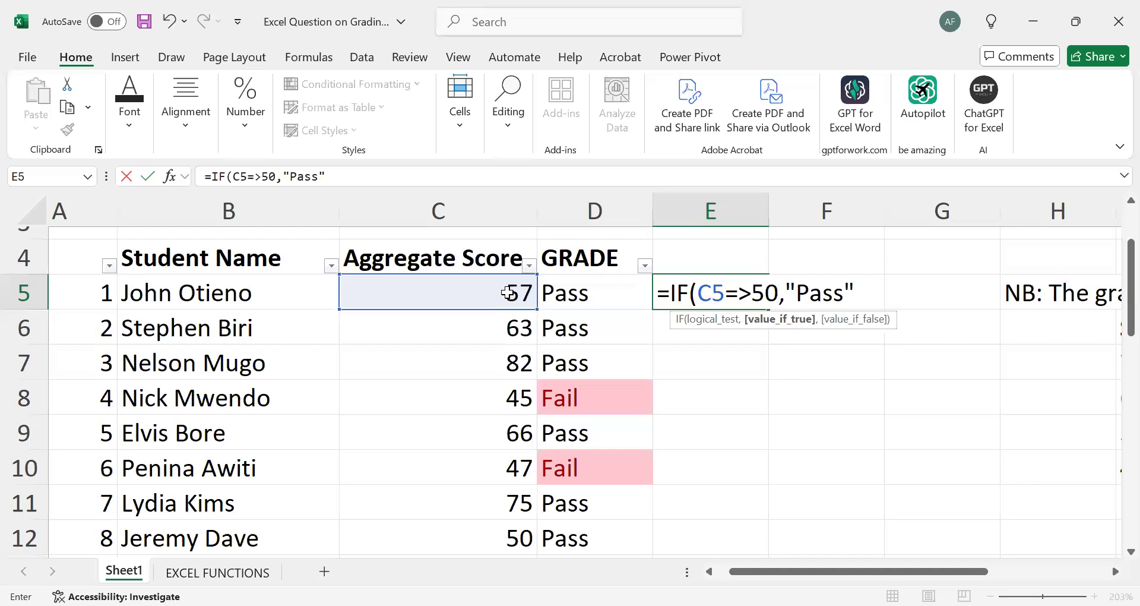
type(",")
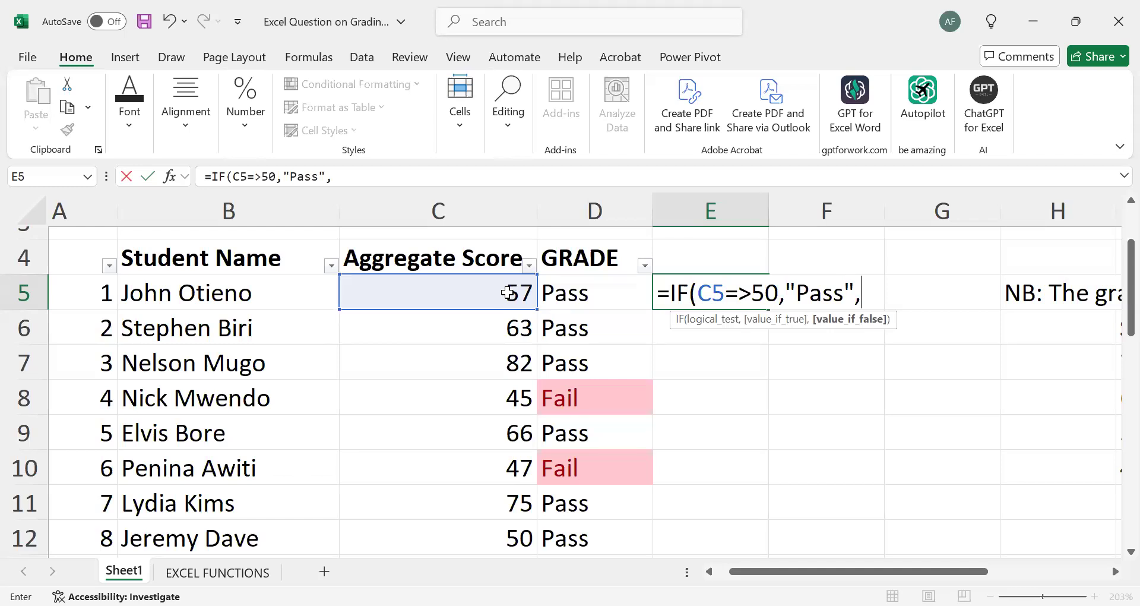
type("\"Fail\"")
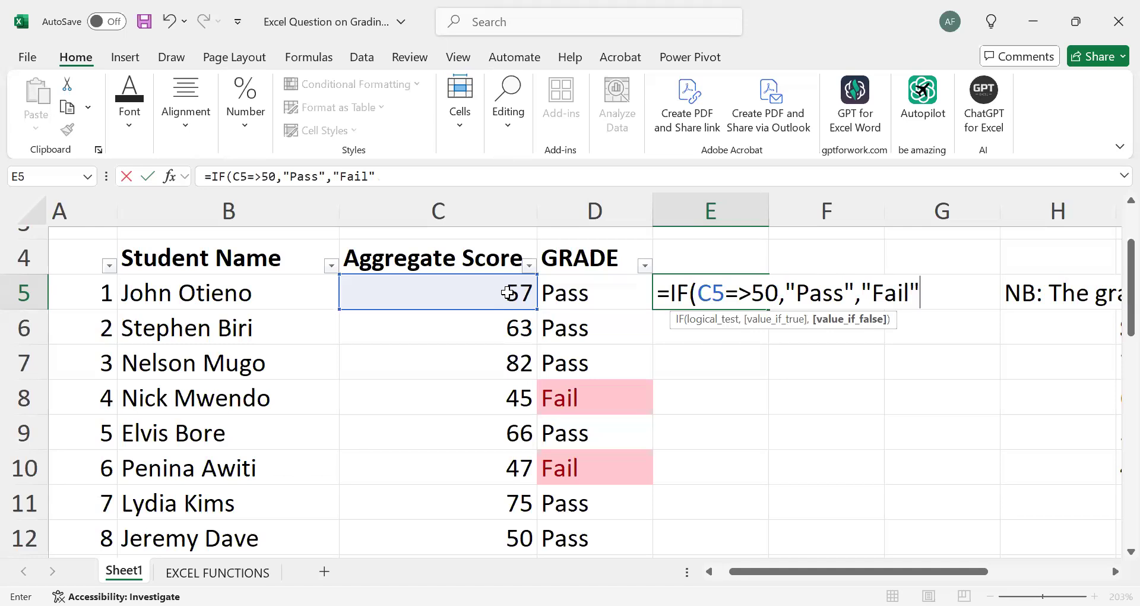
type("))")
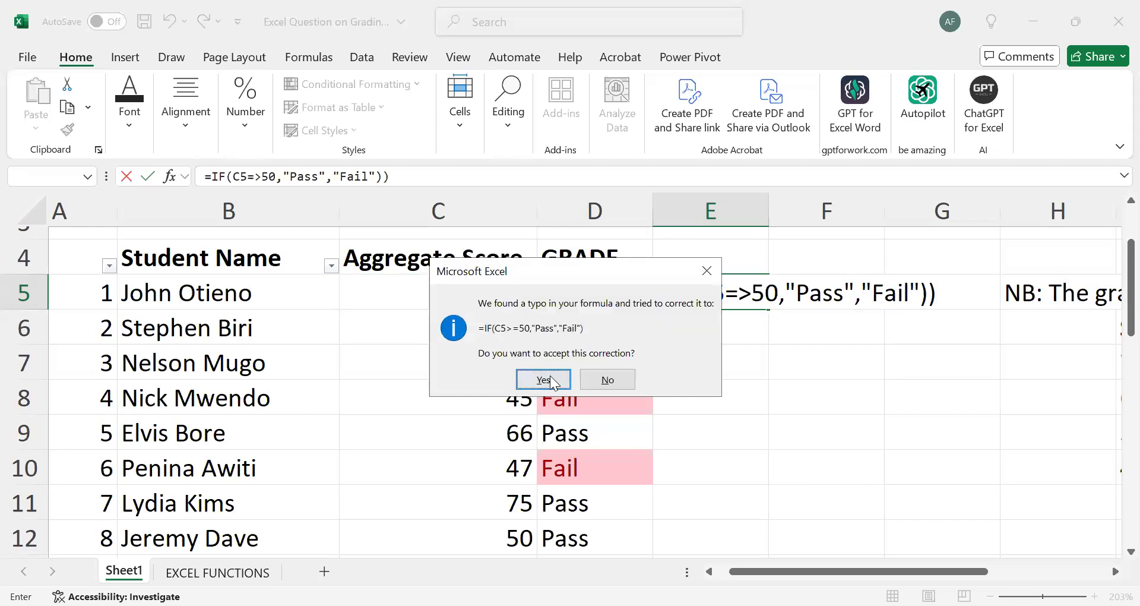
left_click(544, 379)
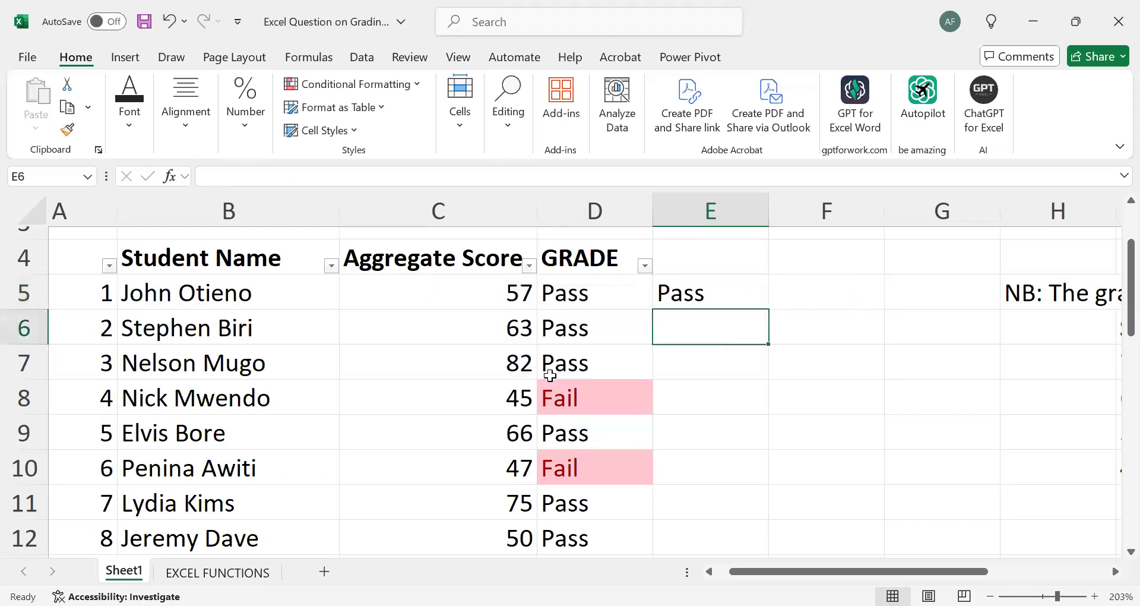
Step: Fill the IF formula from E5 down to E14 to grade all the students
left_click(743, 294)
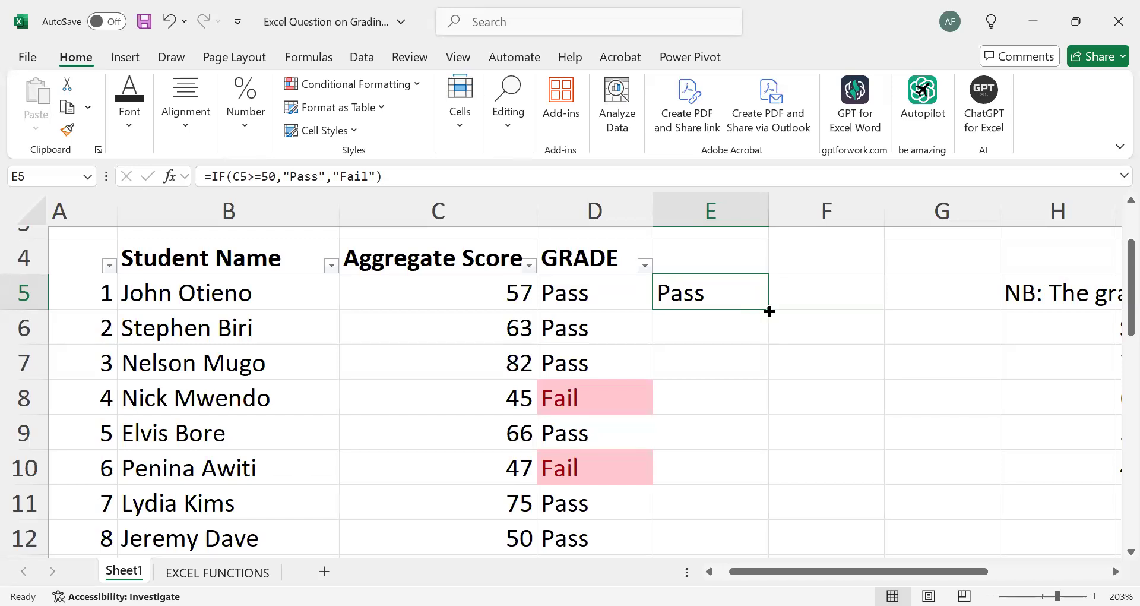
scroll(769, 311, "up", 8)
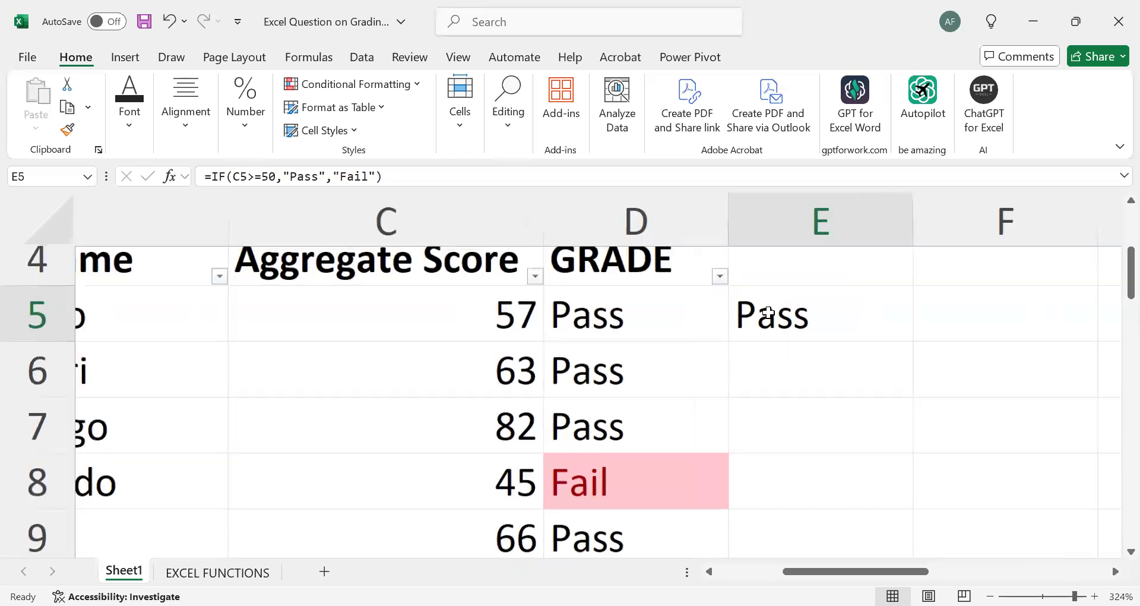
scroll(769, 311, "up", 3)
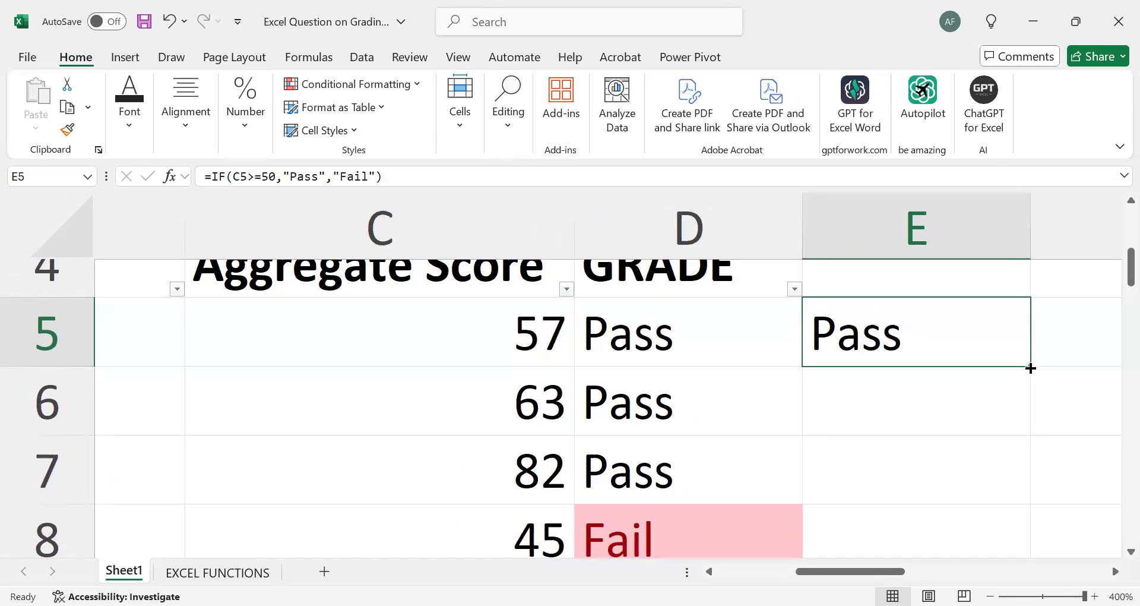
left_click_drag(1030, 368, 1000, 391)
scroll(1001, 393, "up", 1)
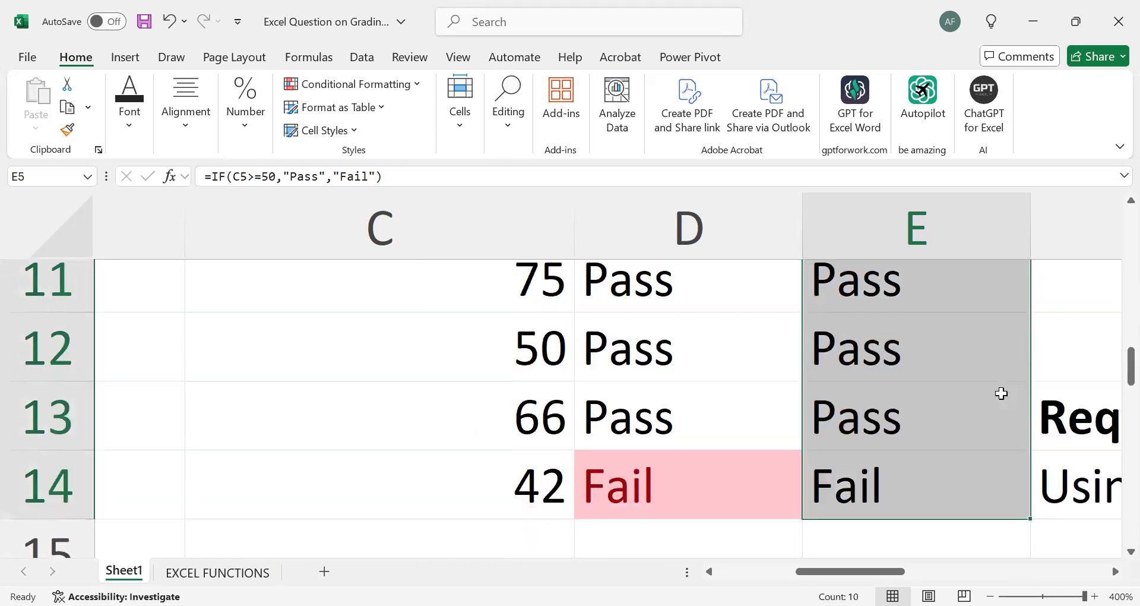
scroll(1001, 393, "down", 6, "ctrl")
scroll(1001, 393, "down", 1, "ctrl")
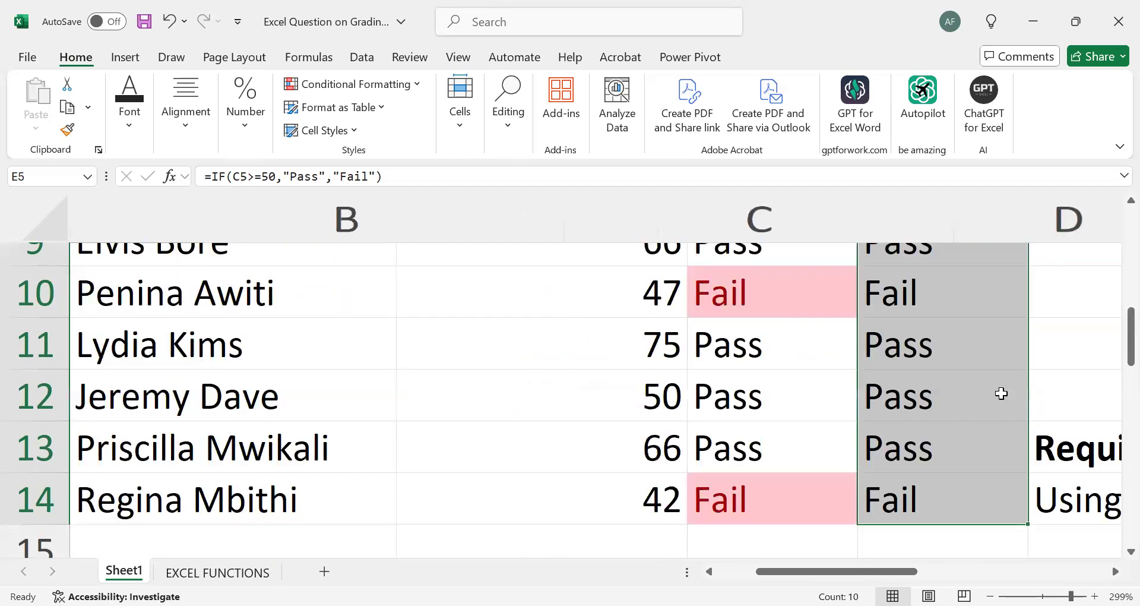
scroll(827, 386, "down", 5, "ctrl")
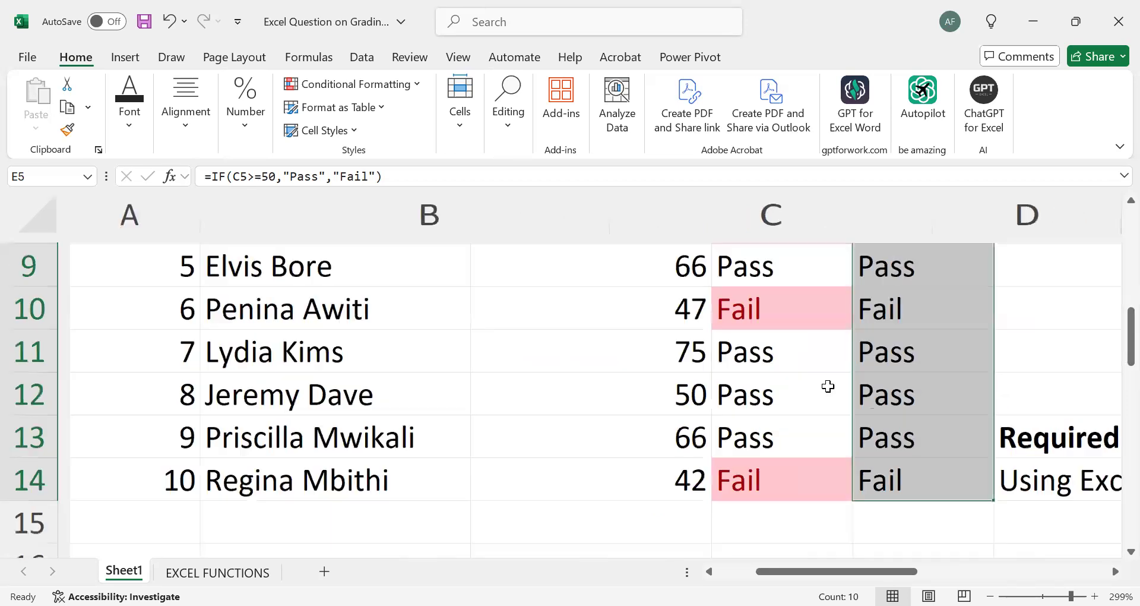
scroll(827, 386, "up", 1)
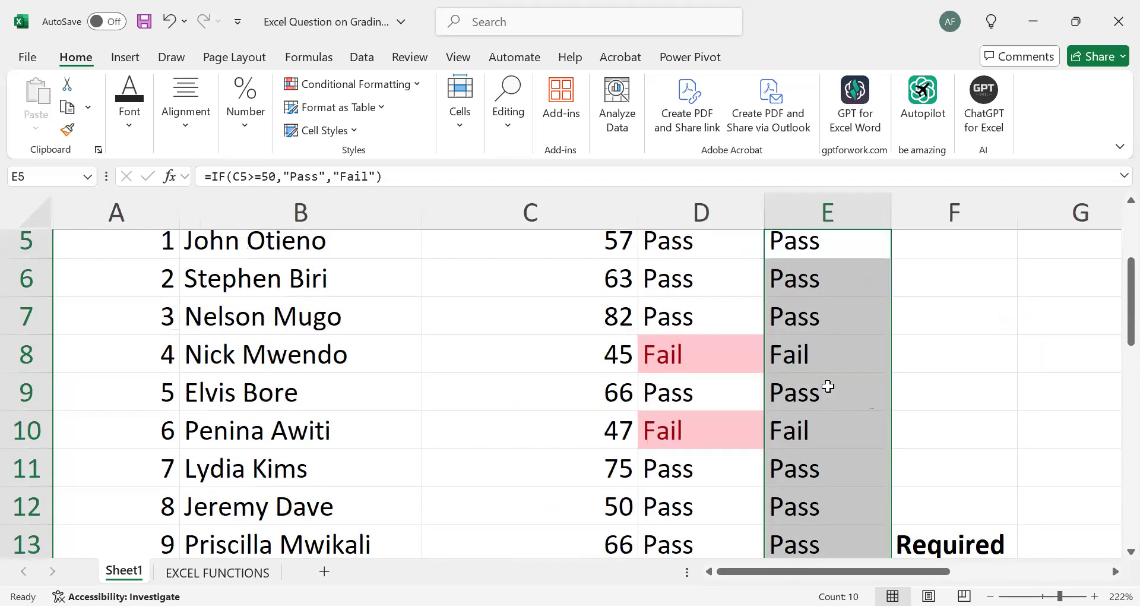
Step: Clear the Pass/Fail formulas from cells E5 to E14
scroll(828, 386, "down", 3, "ctrl")
scroll(827, 386, "up", 1)
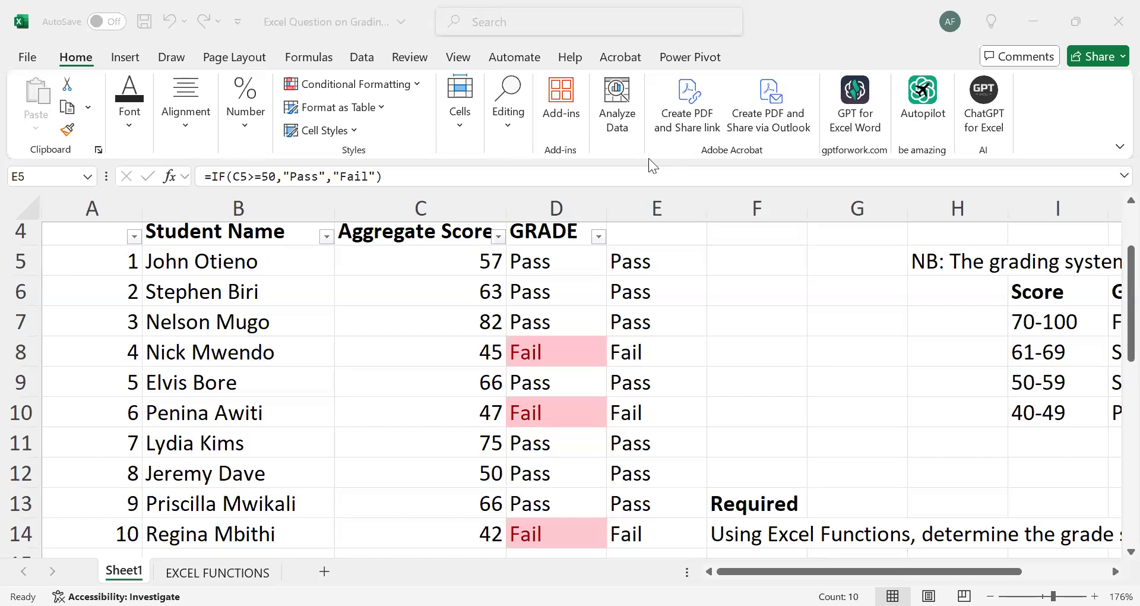
key("Delete")
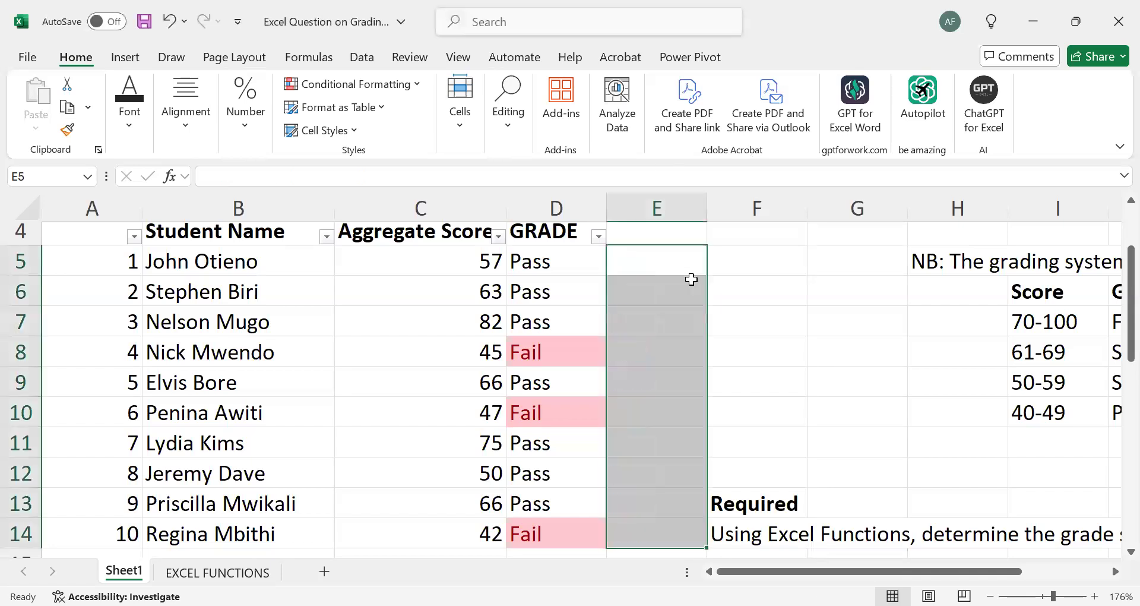
left_click(803, 354)
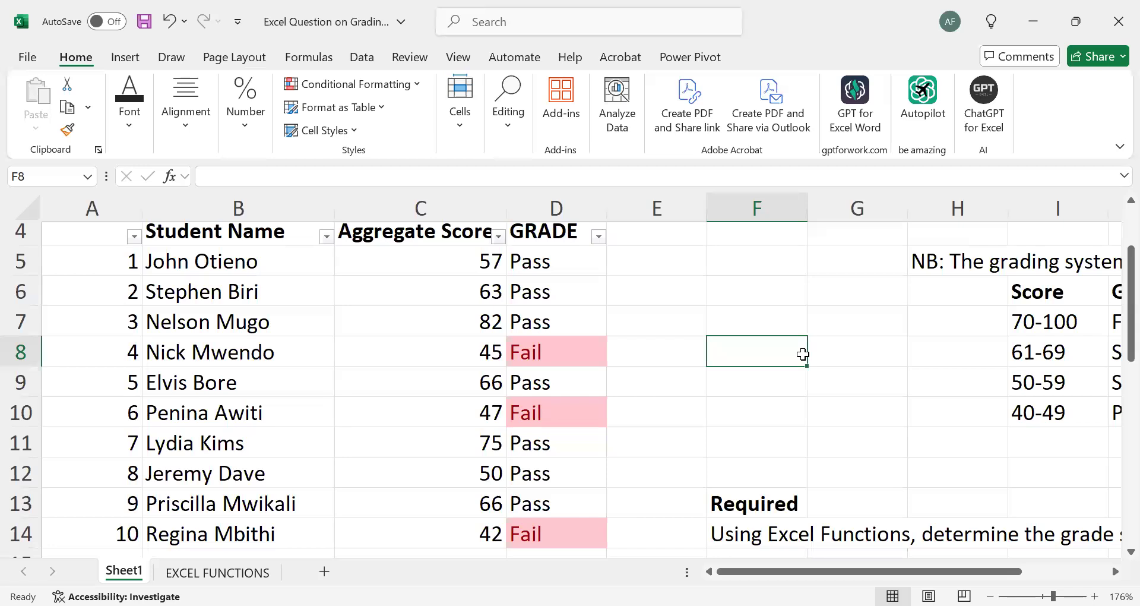
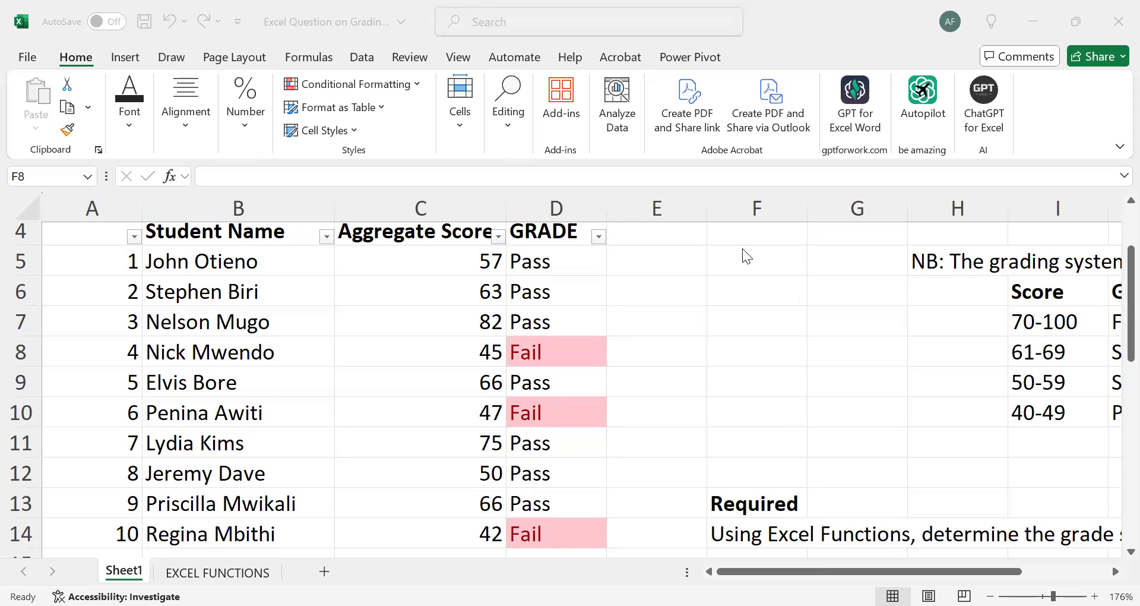
Step: Review the task description, the grading system table of score ranges and grades, and the Required instruction
left_click(678, 310)
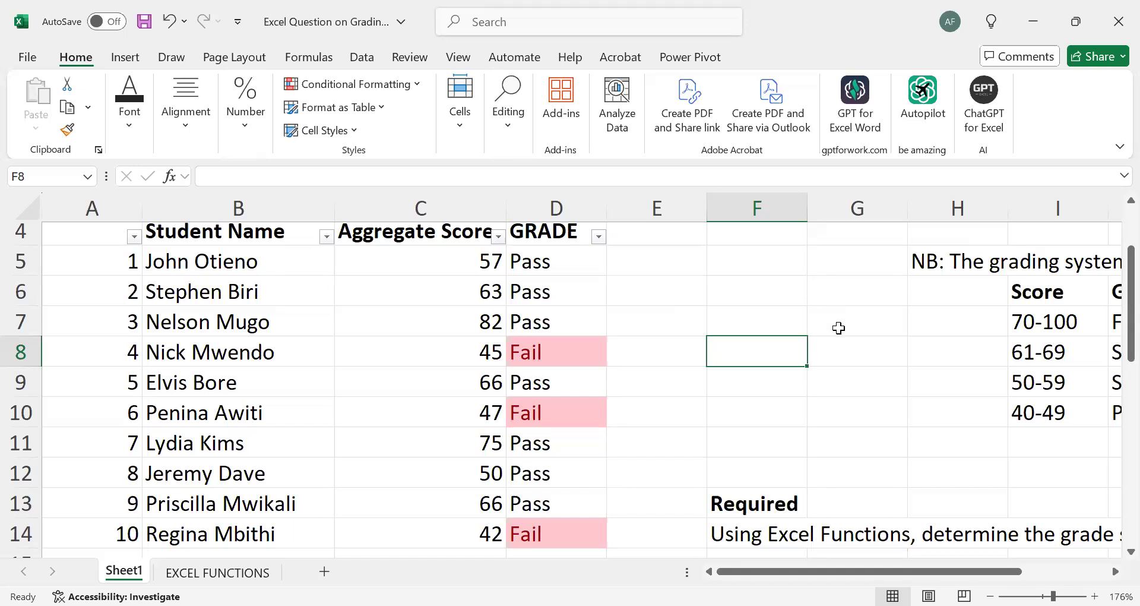
scroll(837, 323, "right", 3)
scroll(838, 327, "right", 1)
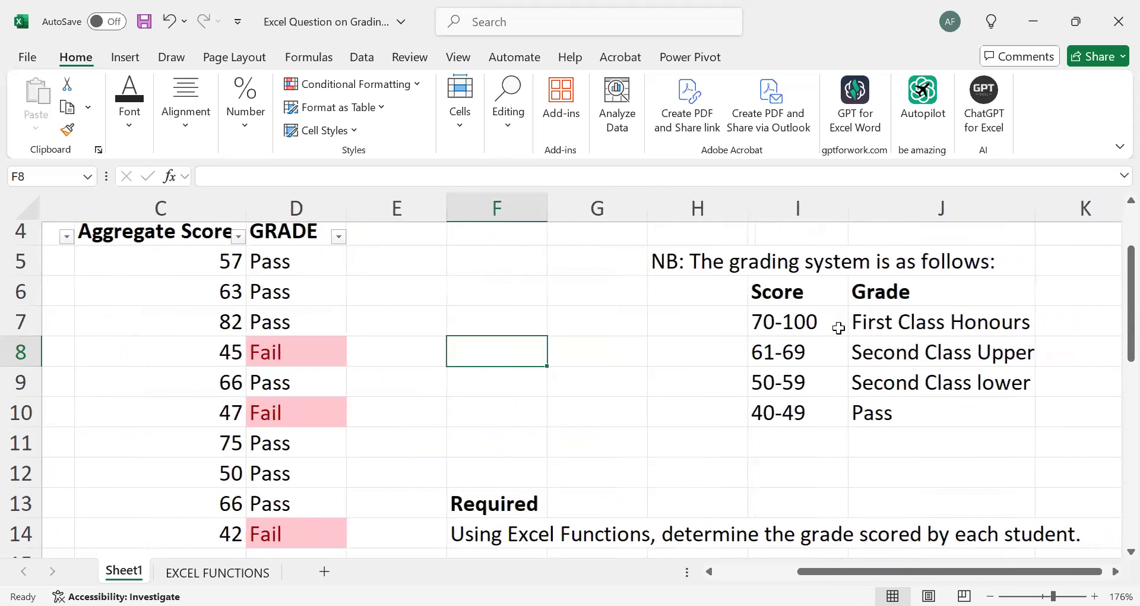
scroll(838, 327, "left", 3)
scroll(837, 327, "right", 2)
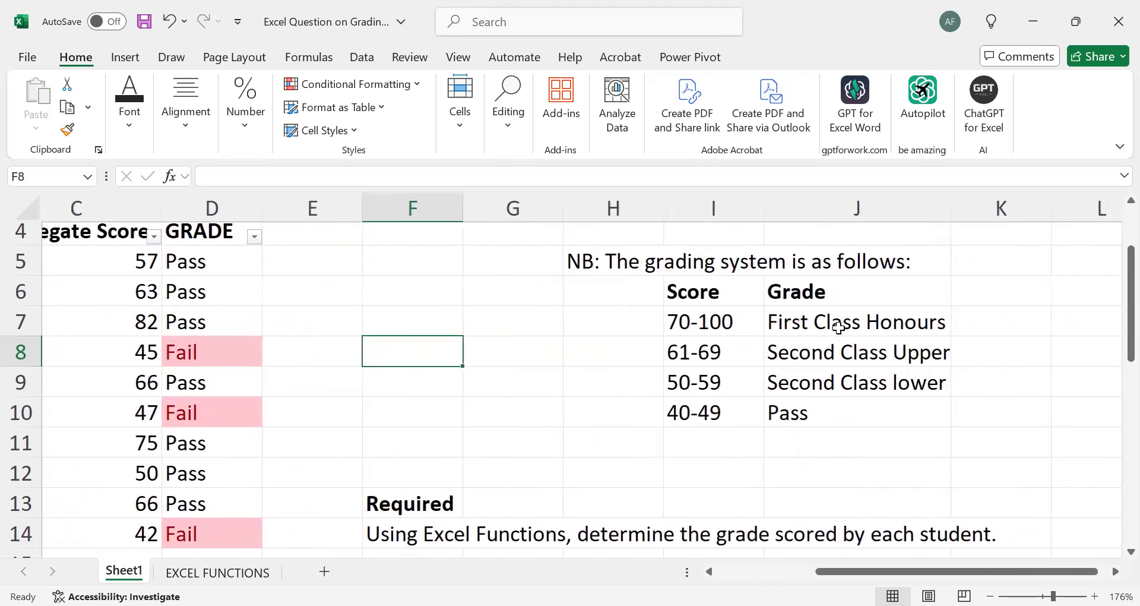
scroll(838, 327, "up", 1)
scroll(838, 327, "left", 2)
scroll(838, 328, "left", 3)
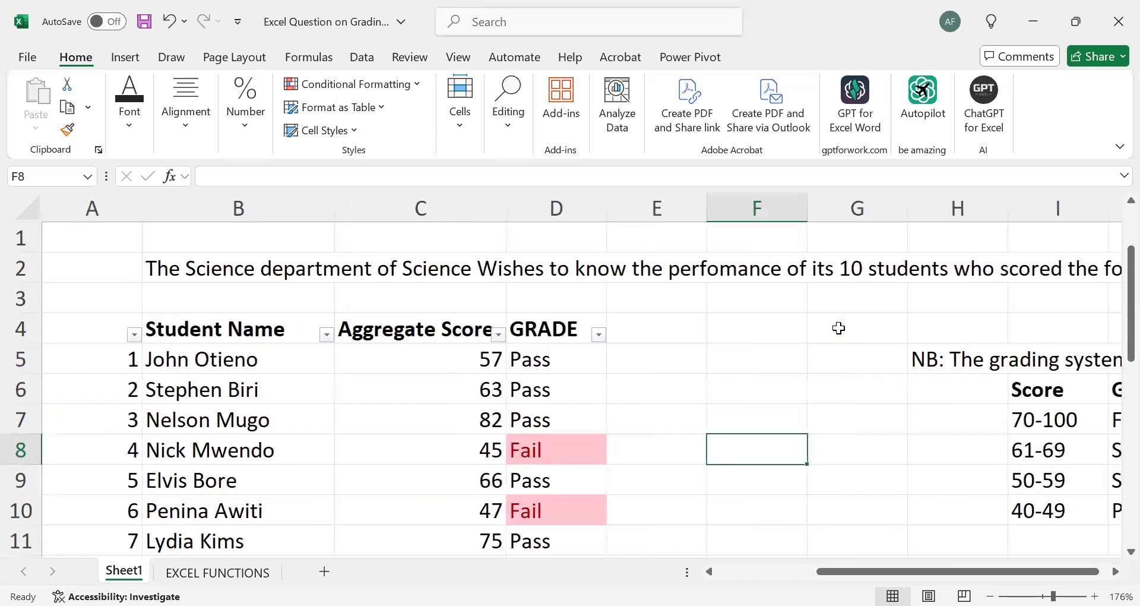
scroll(839, 327, "right", 1)
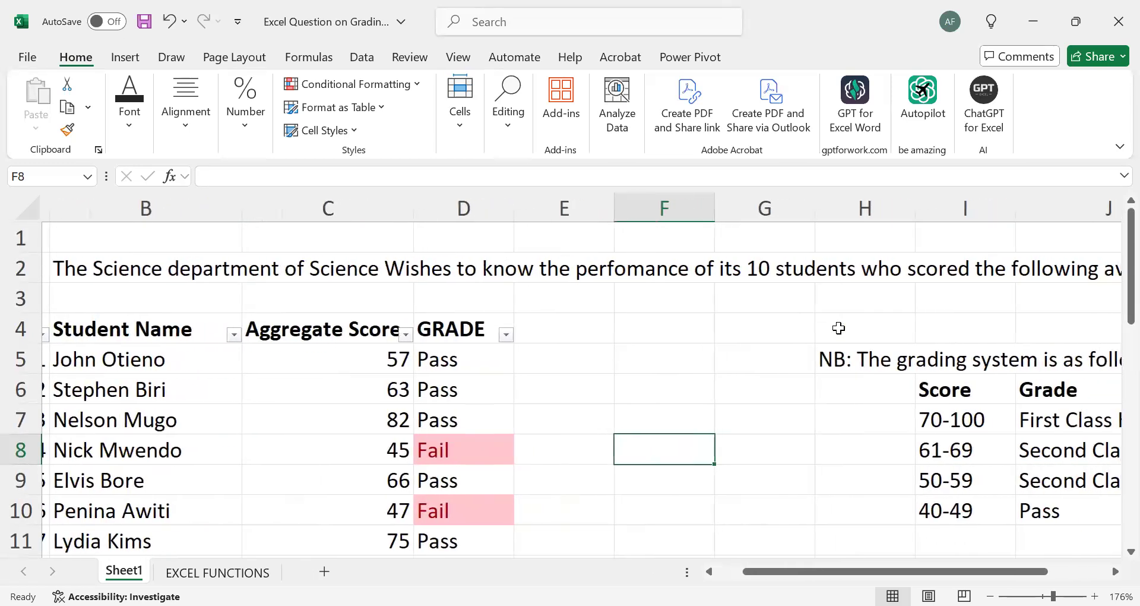
scroll(838, 327, "right", 2)
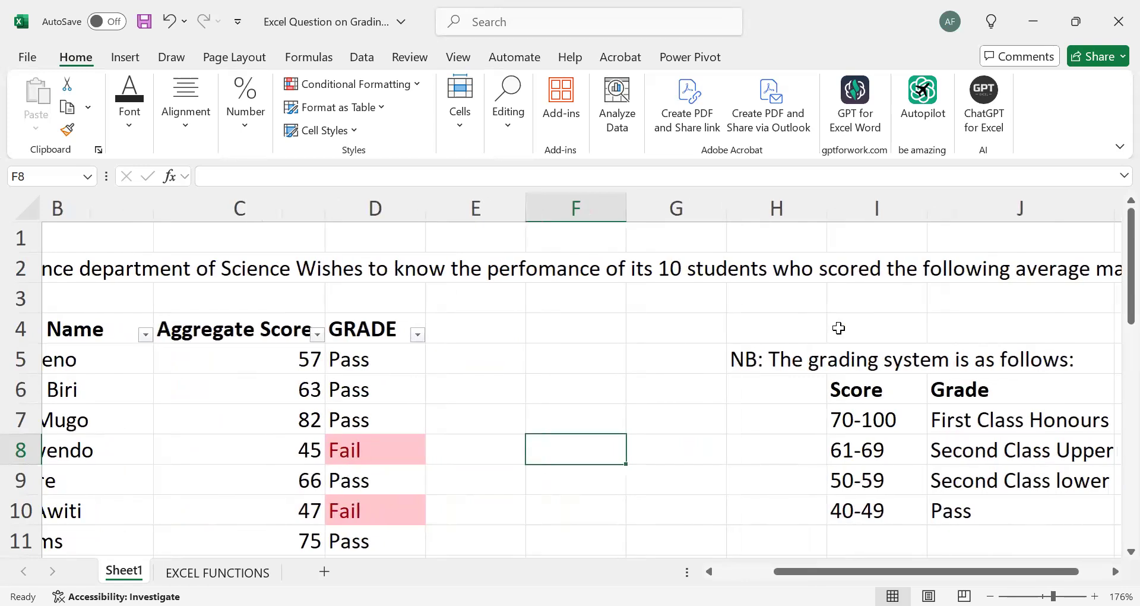
scroll(838, 327, "right", 1)
scroll(838, 327, "right", 1)
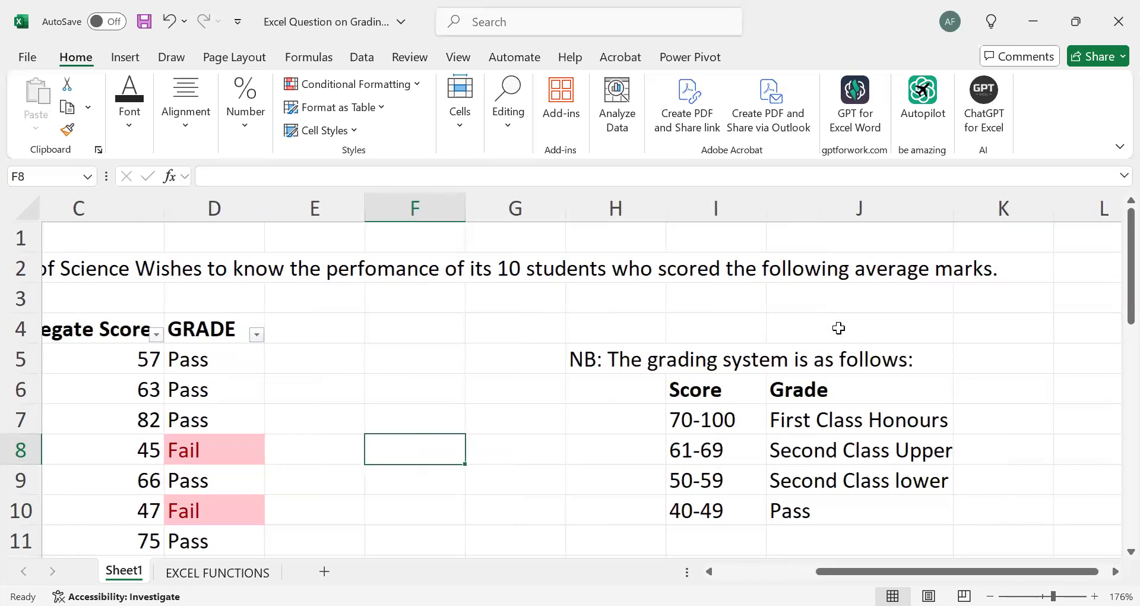
scroll(839, 328, "down", 1)
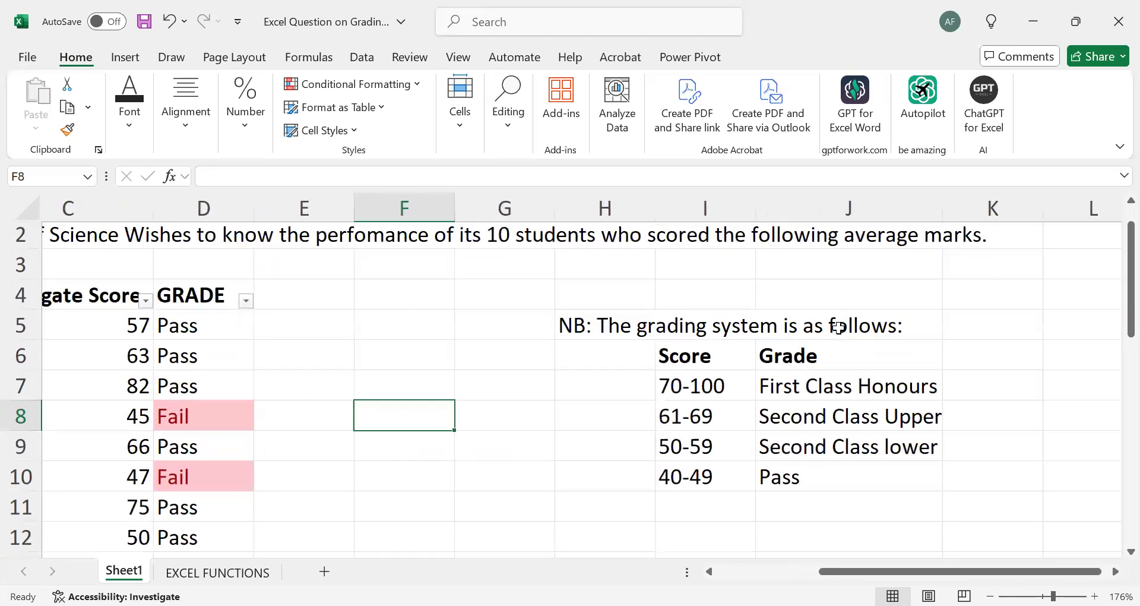
scroll(839, 328, "down", 2)
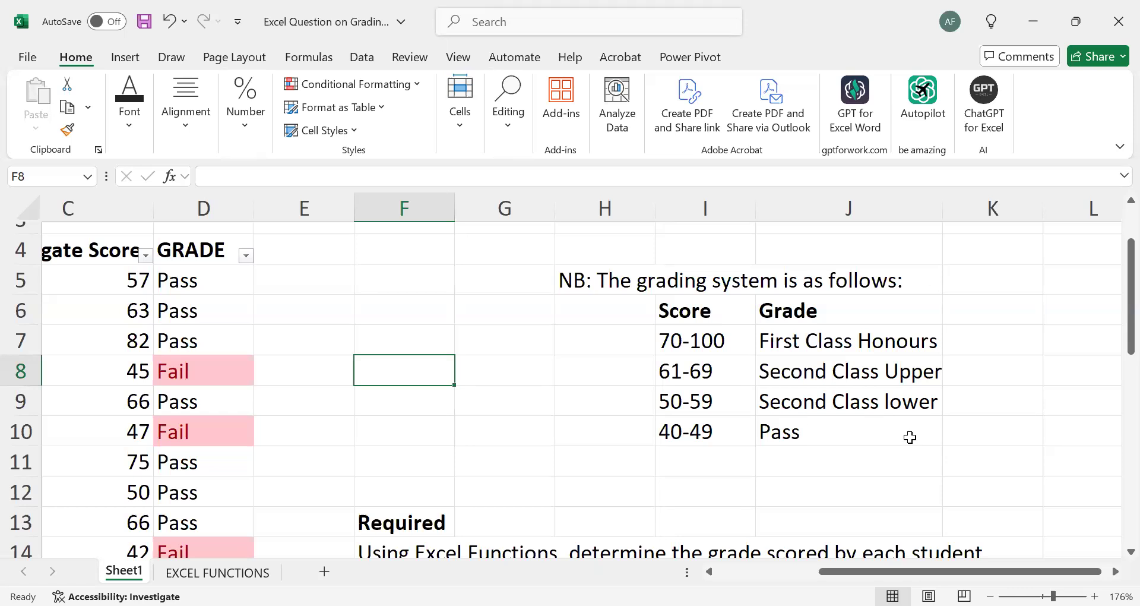
scroll(811, 422, "down", 1)
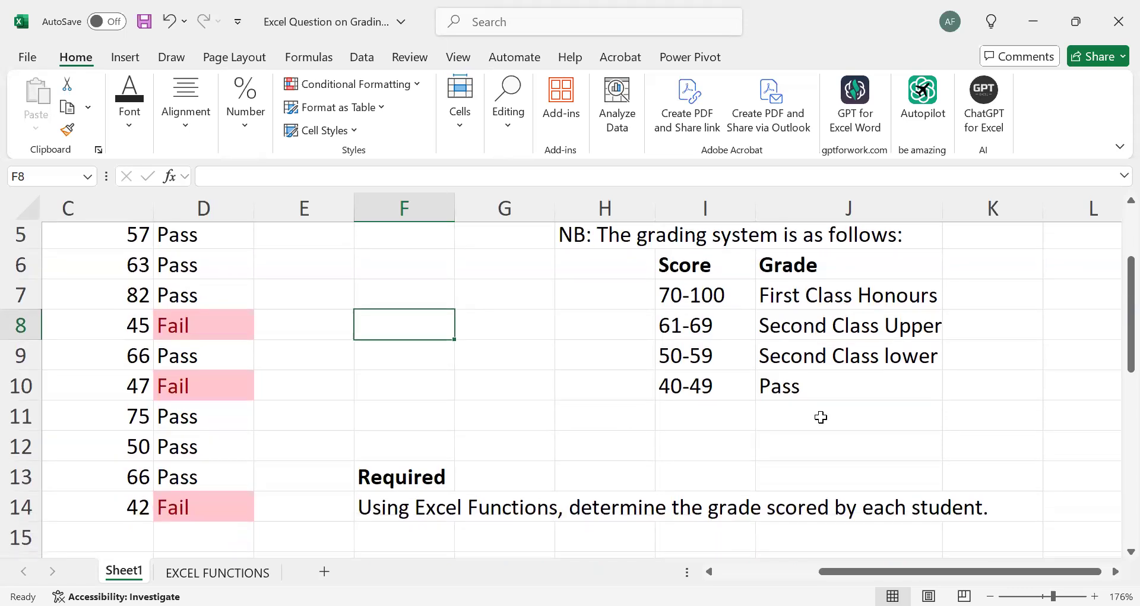
scroll(821, 418, "down", 1)
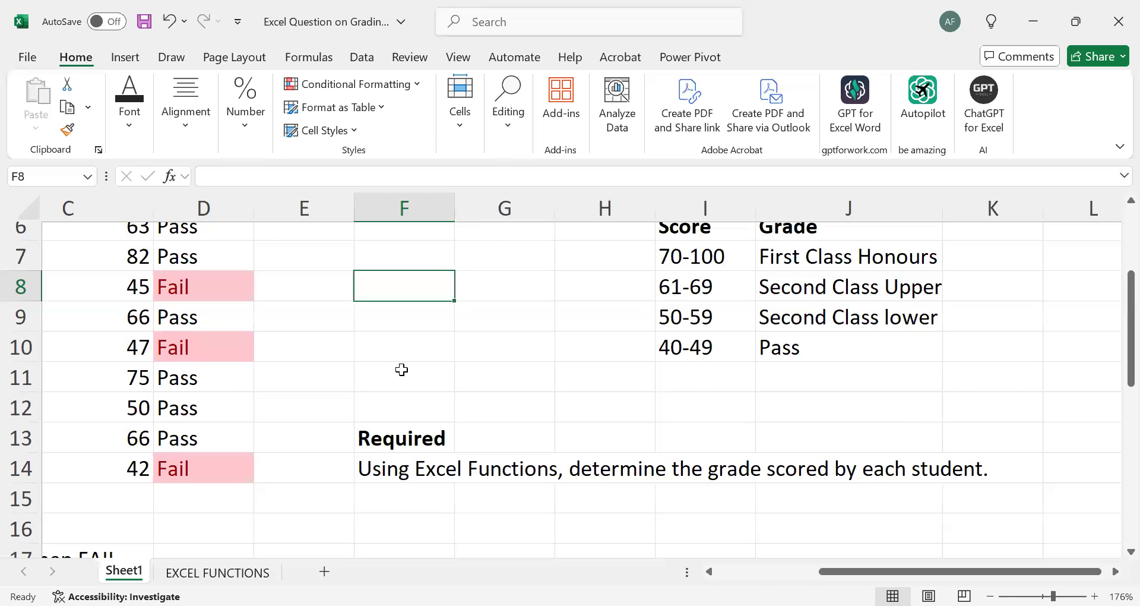
scroll(402, 369, "up", 2)
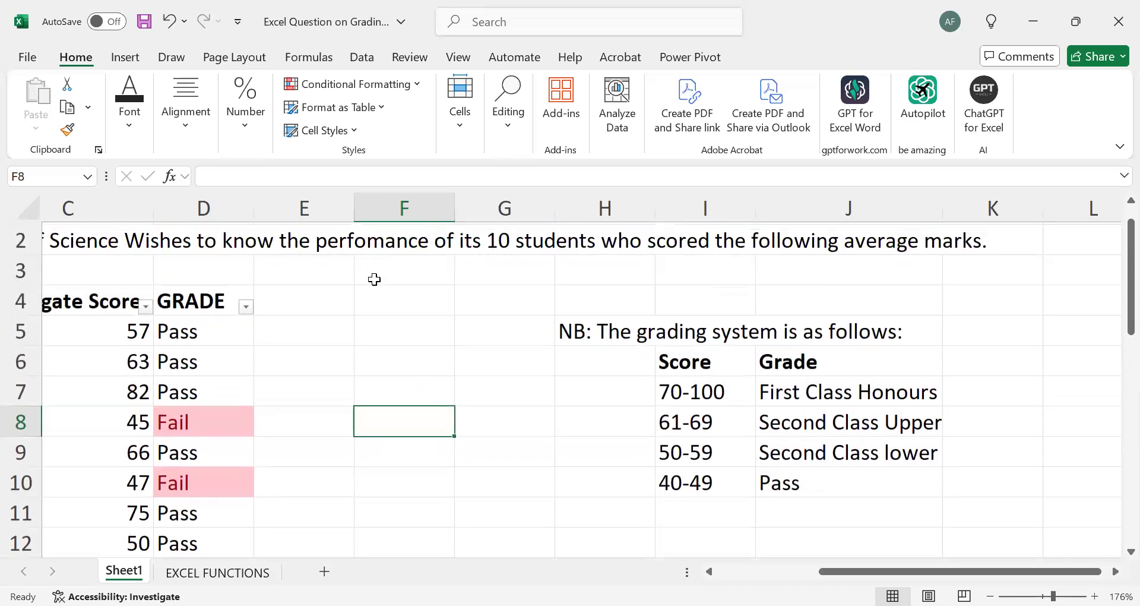
Step: Insert two blank columns before column F to make room between the student table and the grading notes
left_click(402, 210)
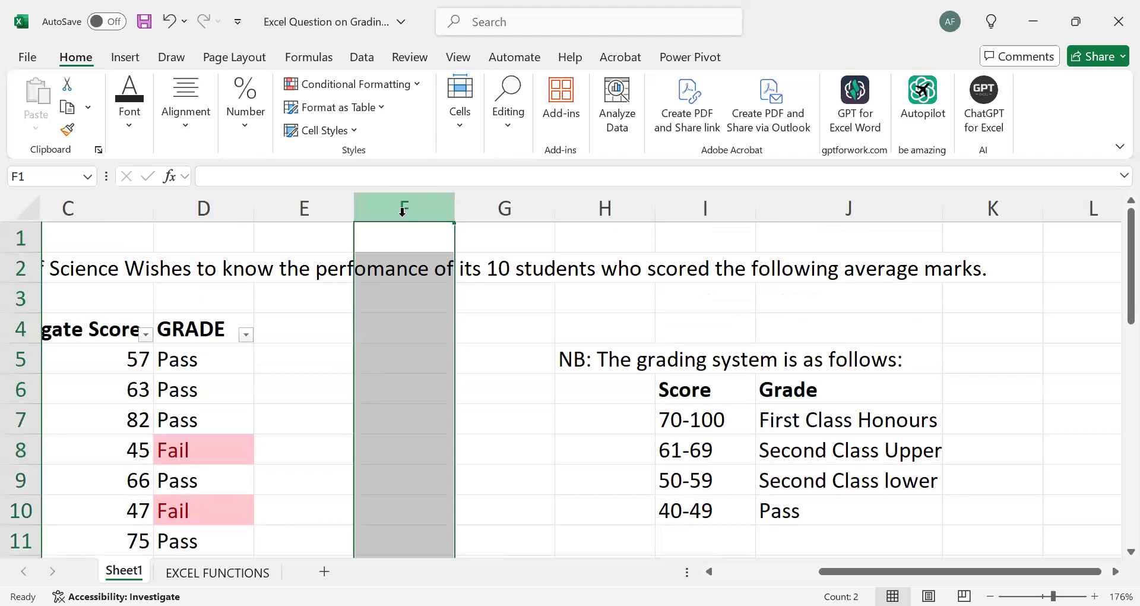
key("ctrl+shift+plus")
key("ctrl+shift+plus")
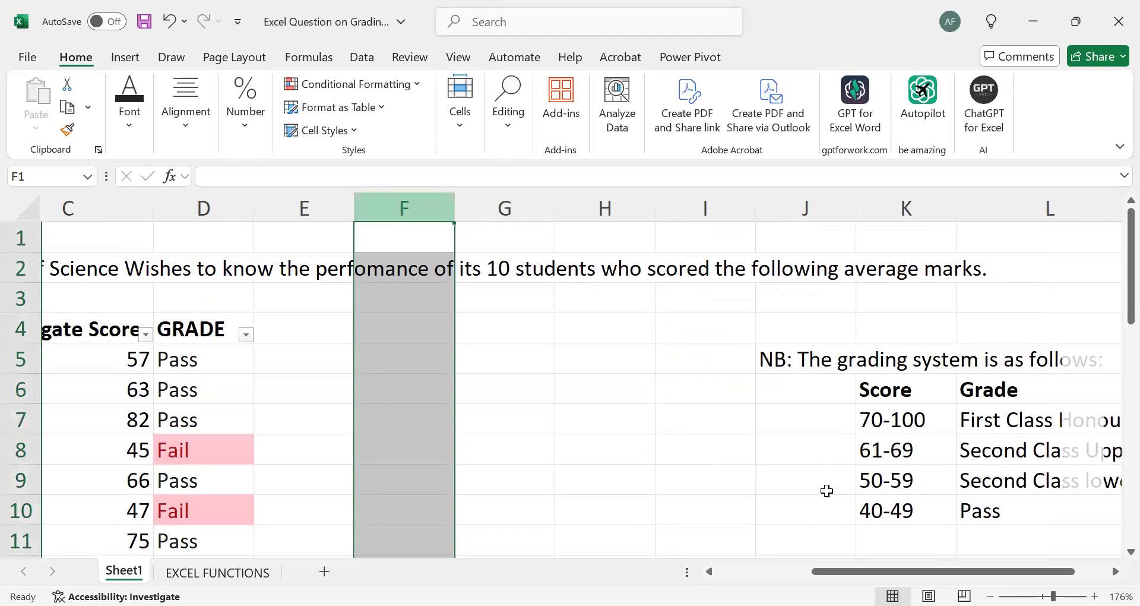
left_click(635, 462)
Step: Enter the header GRADE SYSTEM in cell E4 and widen column E to fit it
scroll(635, 461, "down", 1)
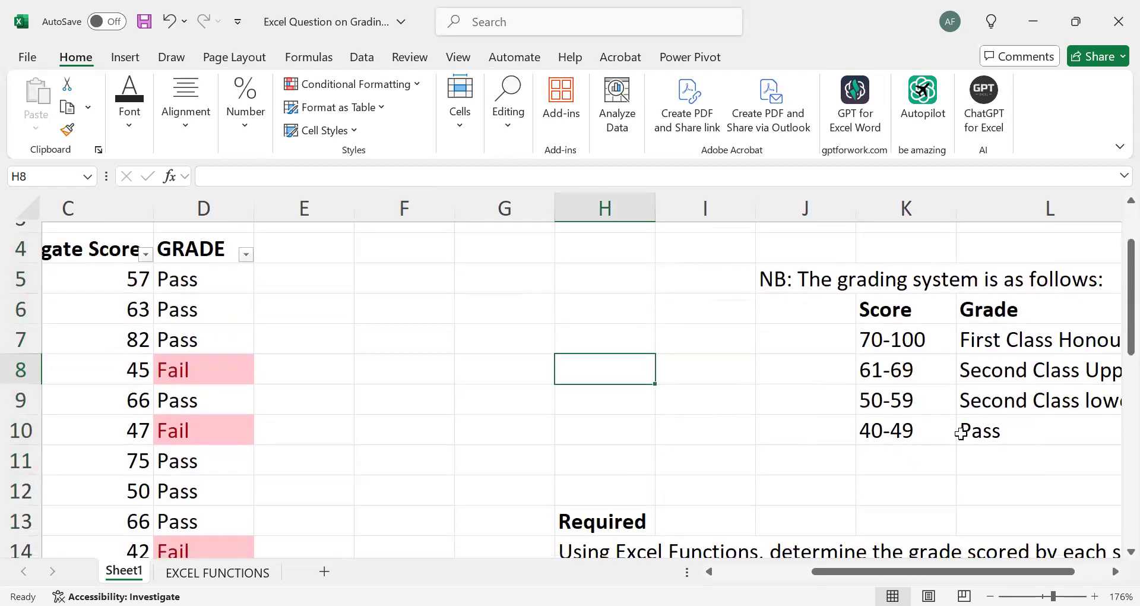
scroll(560, 379, "left", 2)
scroll(559, 378, "up", 1)
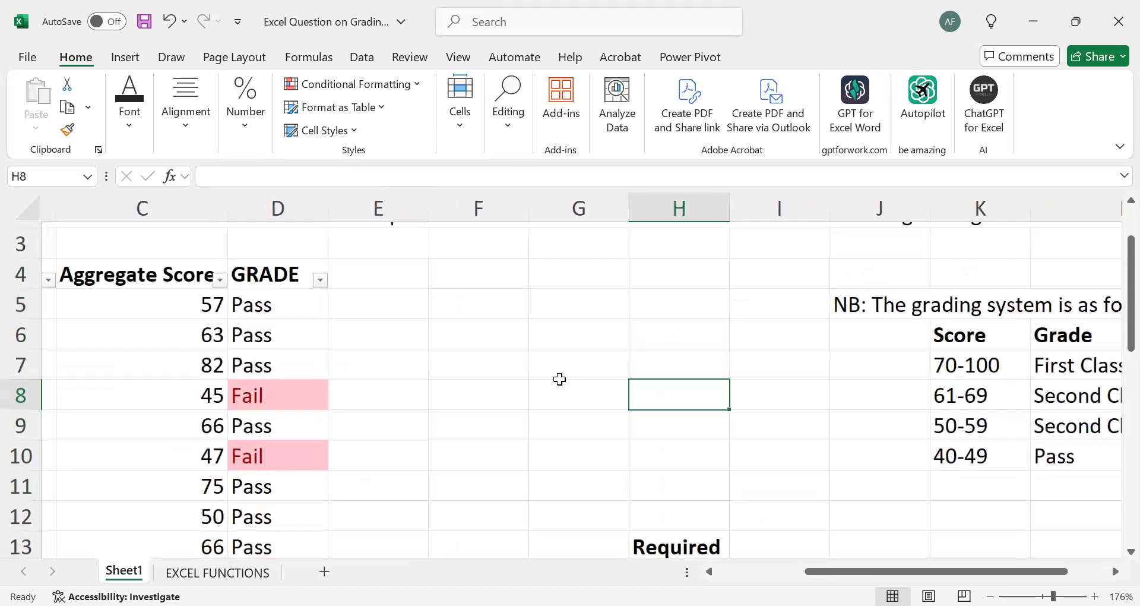
left_click(394, 282)
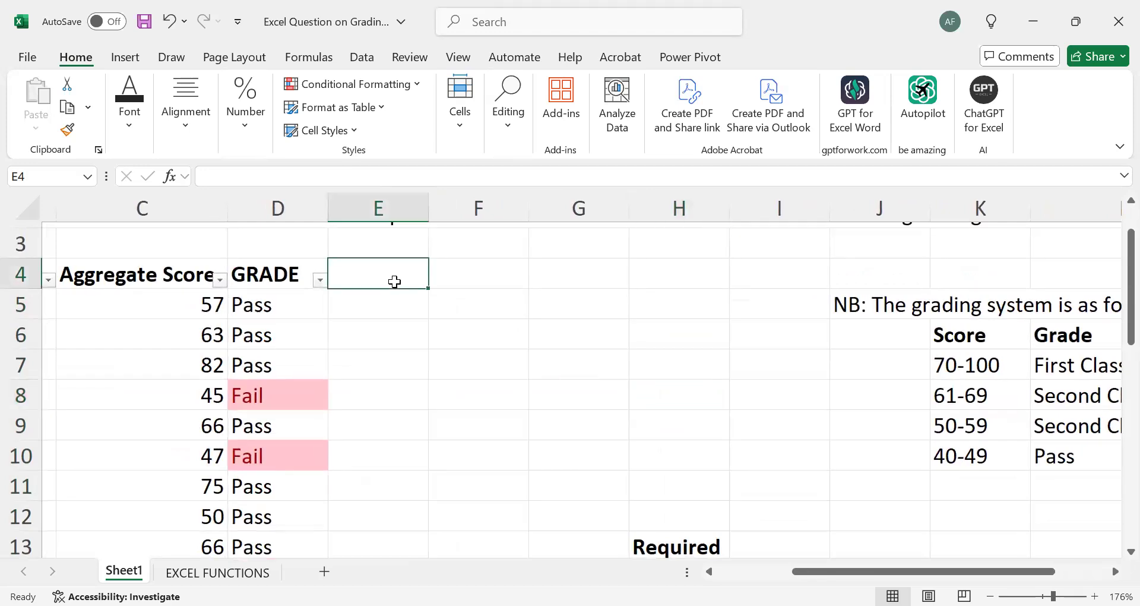
type("GR")
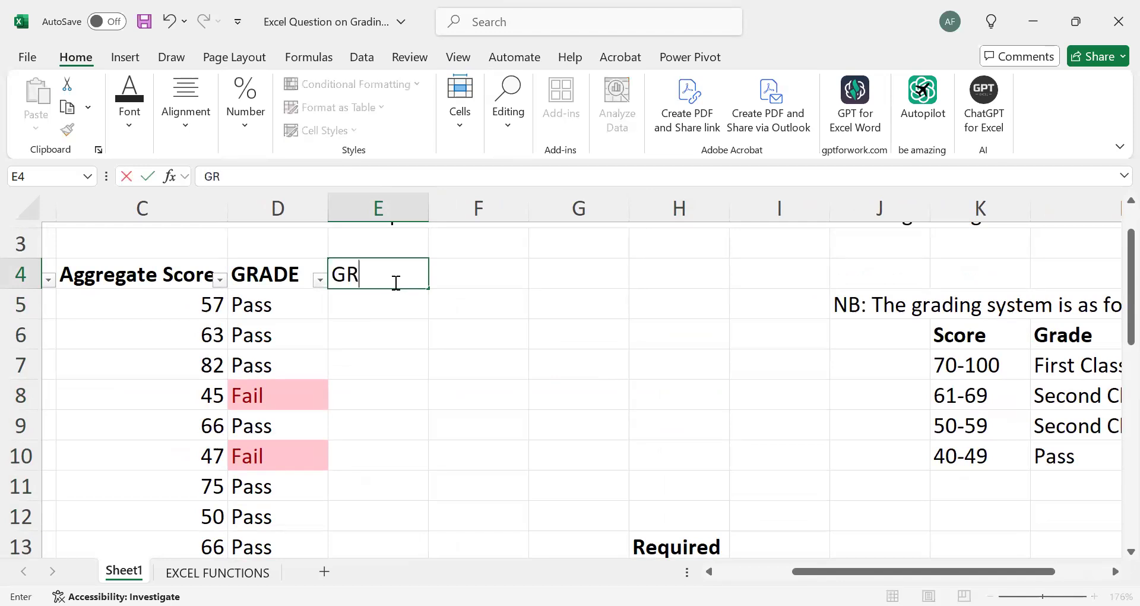
type("ADE SY")
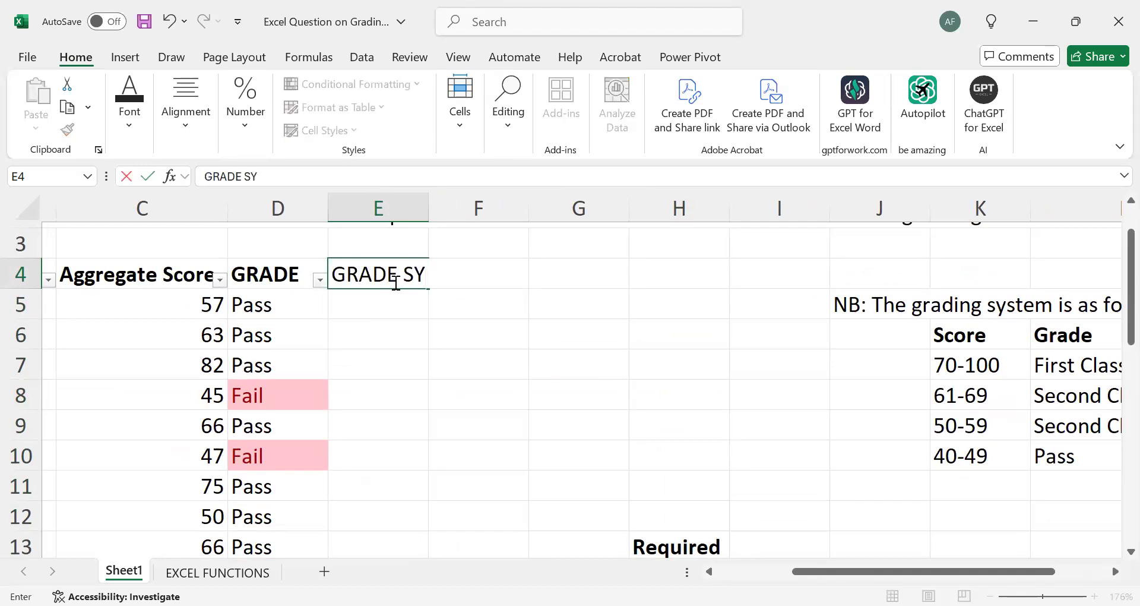
type("STEM")
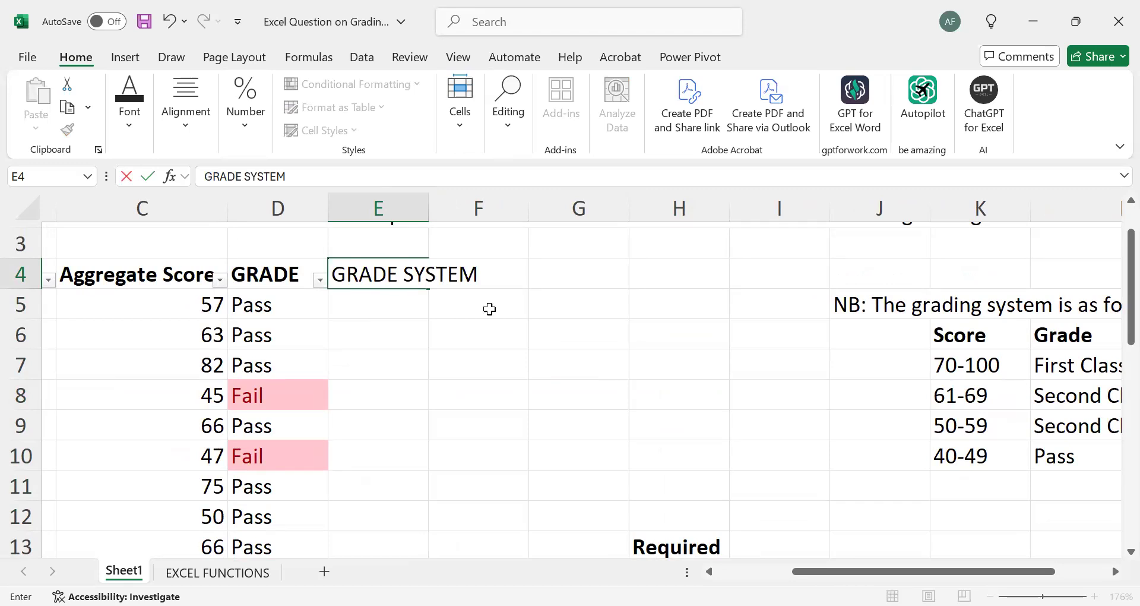
left_click(533, 333)
left_click_drag(430, 217, 490, 217)
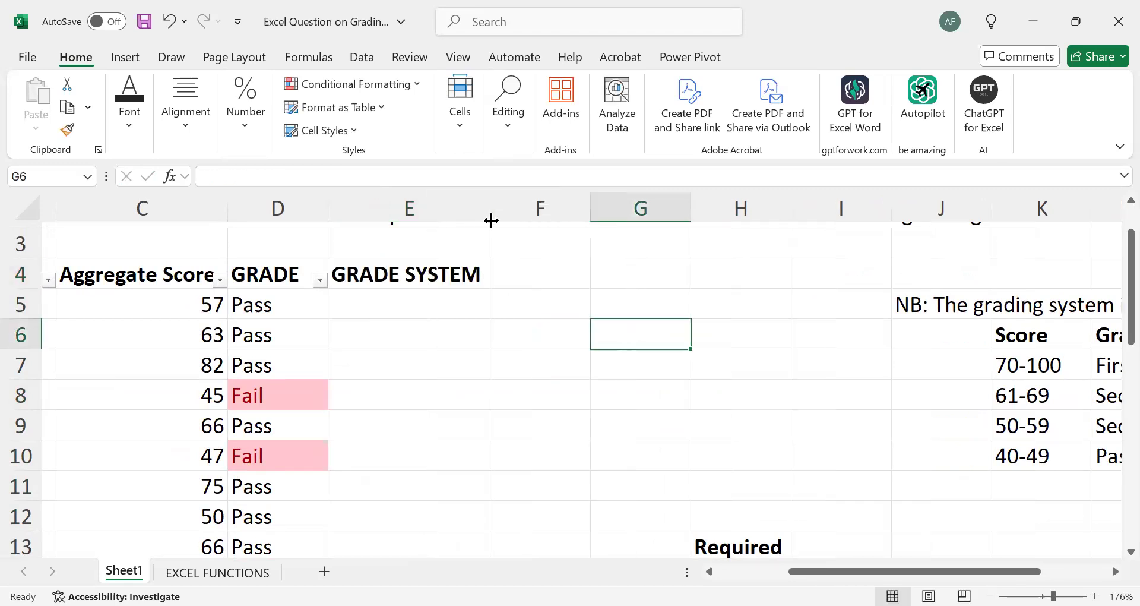
Step: Start an IF formula in cell E5 with the test C5=>70 returning "First Class Honours"
left_click(427, 304)
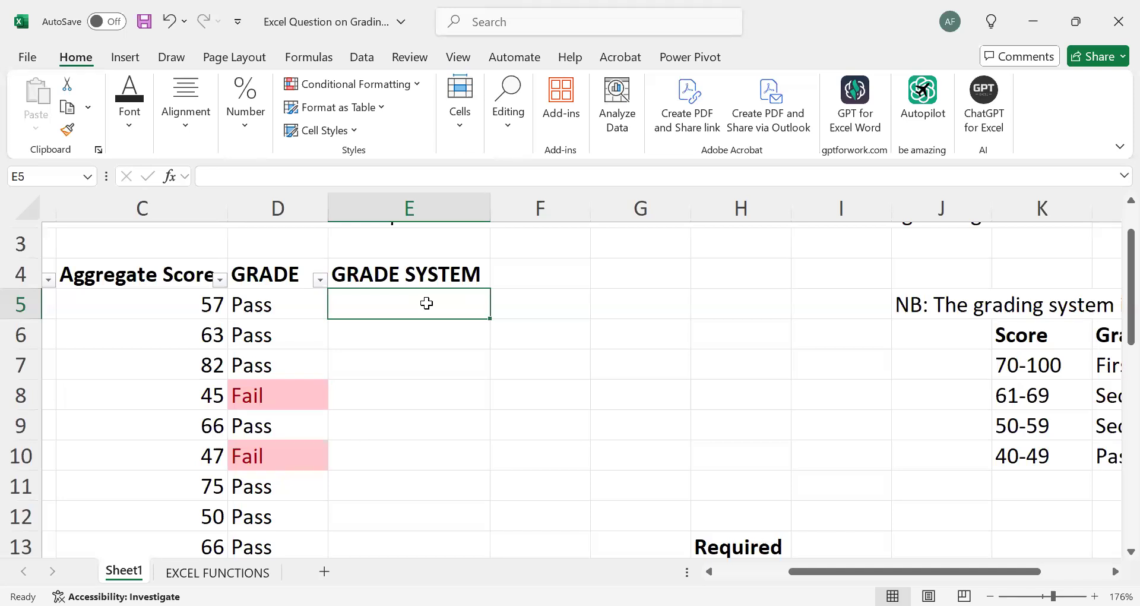
type("=")
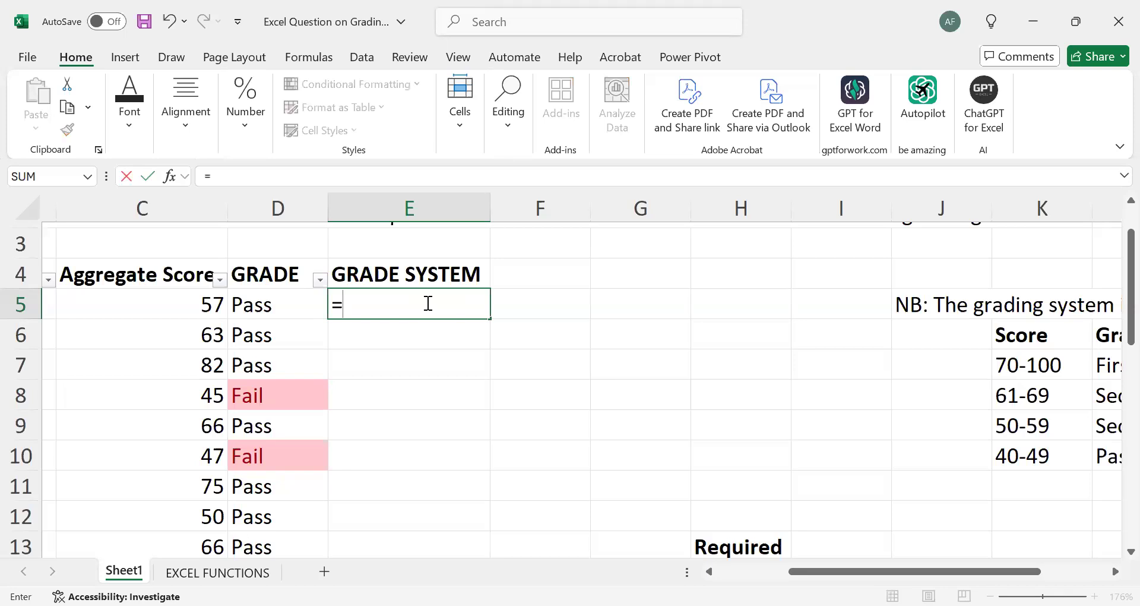
type("IF")
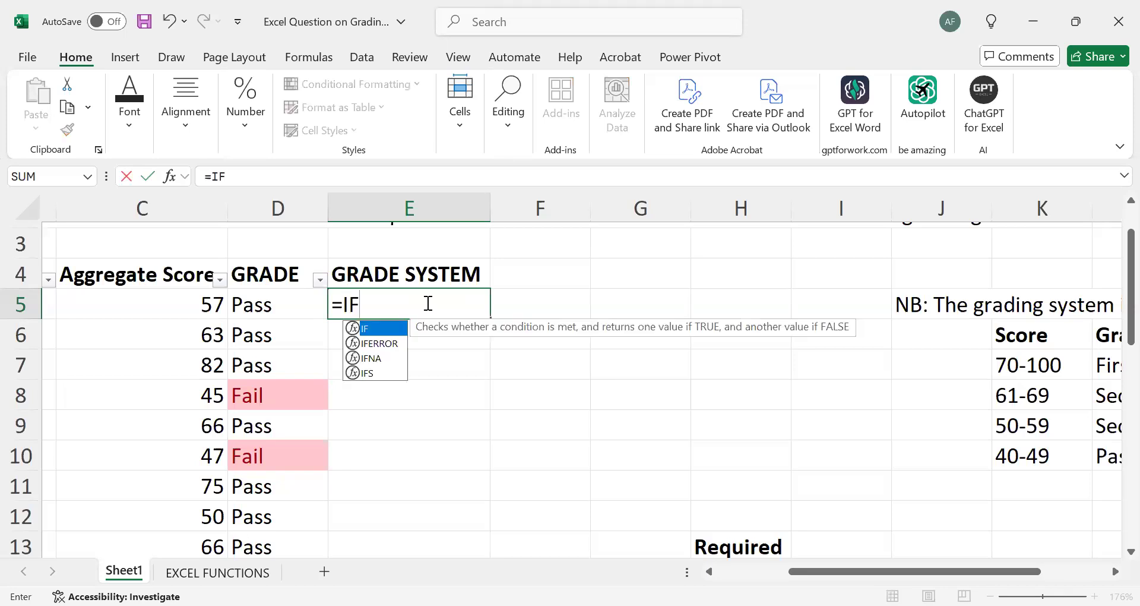
type("(")
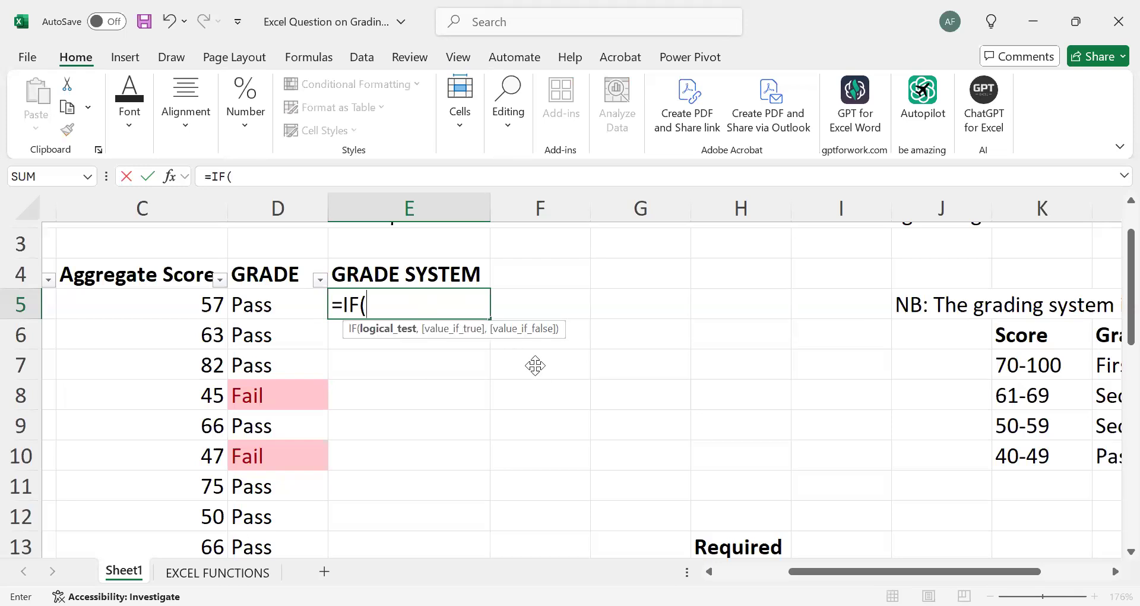
left_click(154, 305)
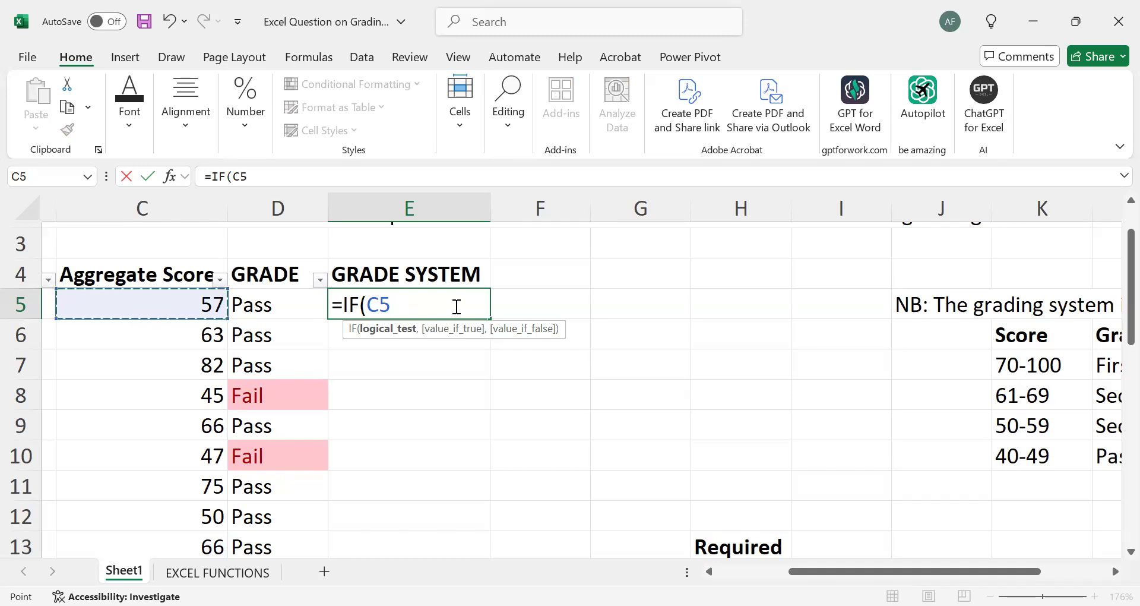
type("=>")
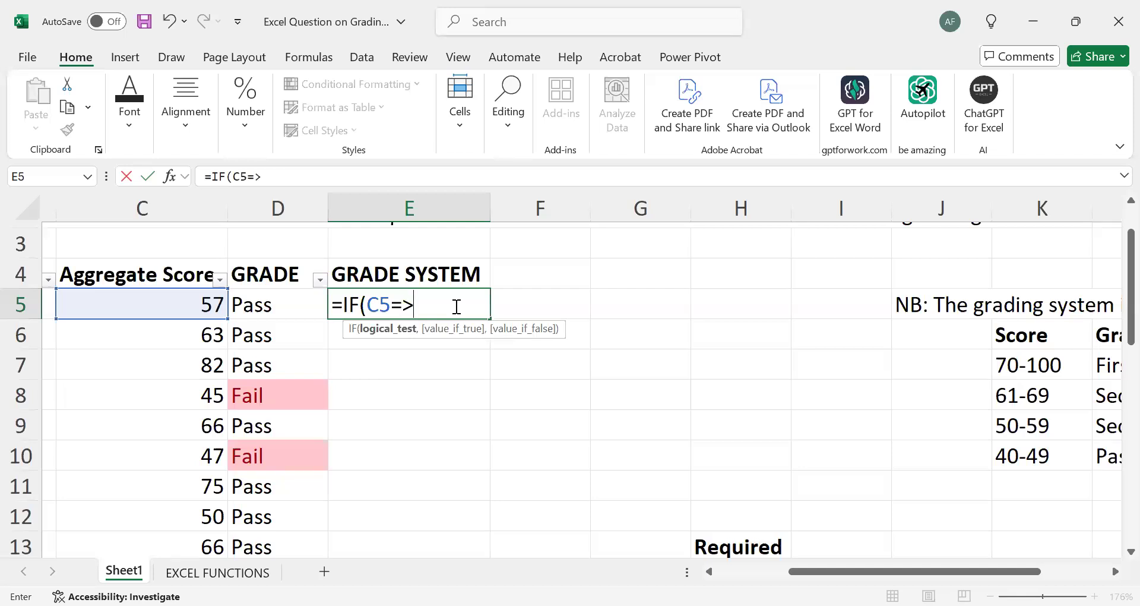
scroll(846, 334, "right", 2)
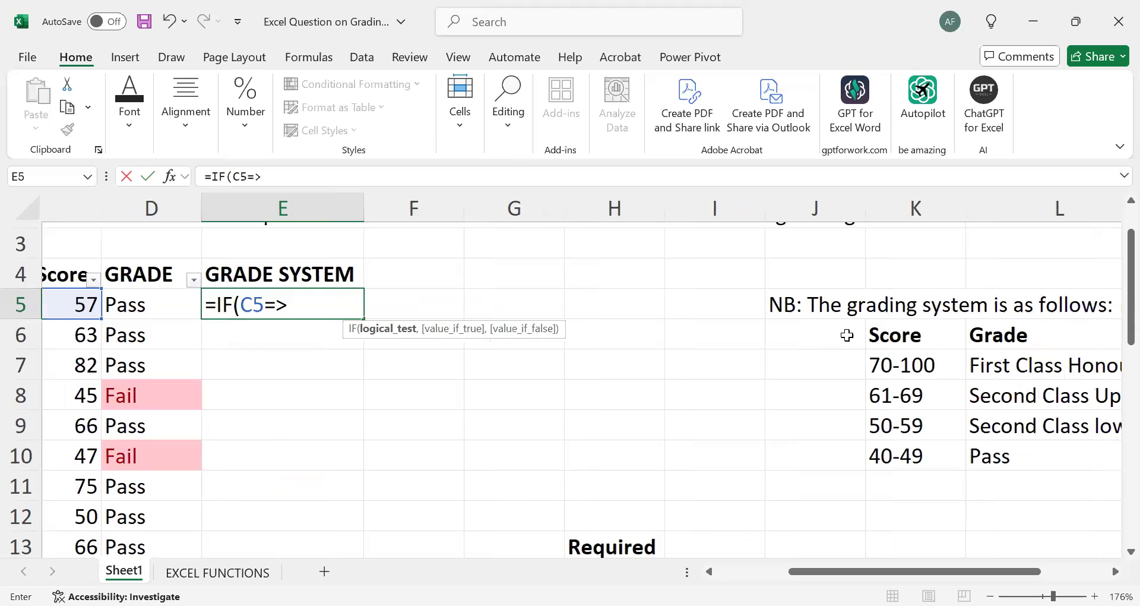
scroll(846, 334, "right", 2)
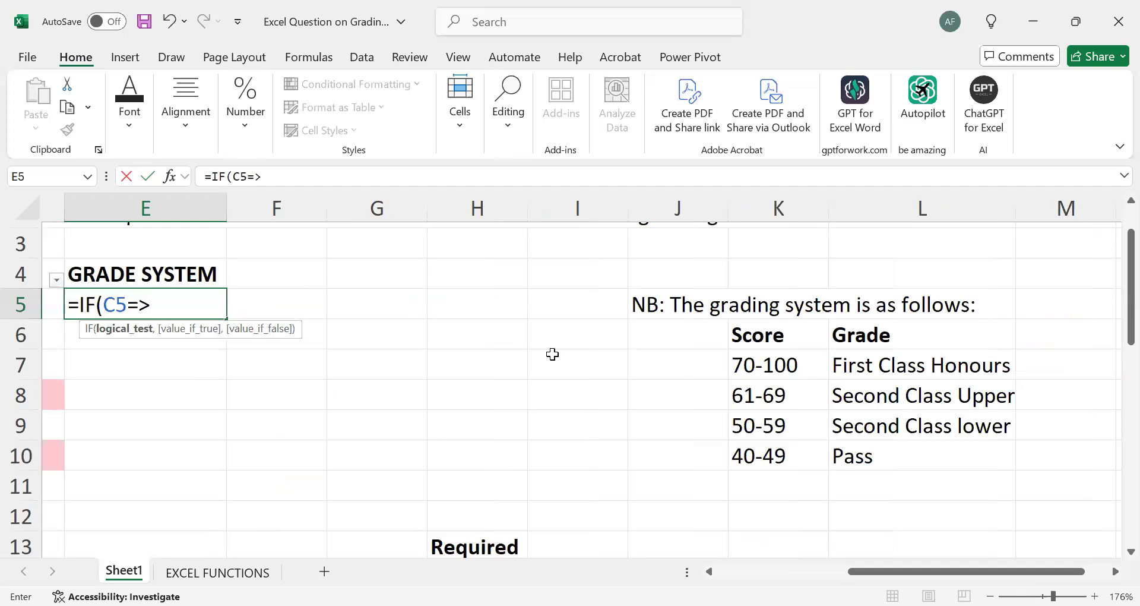
type("70,")
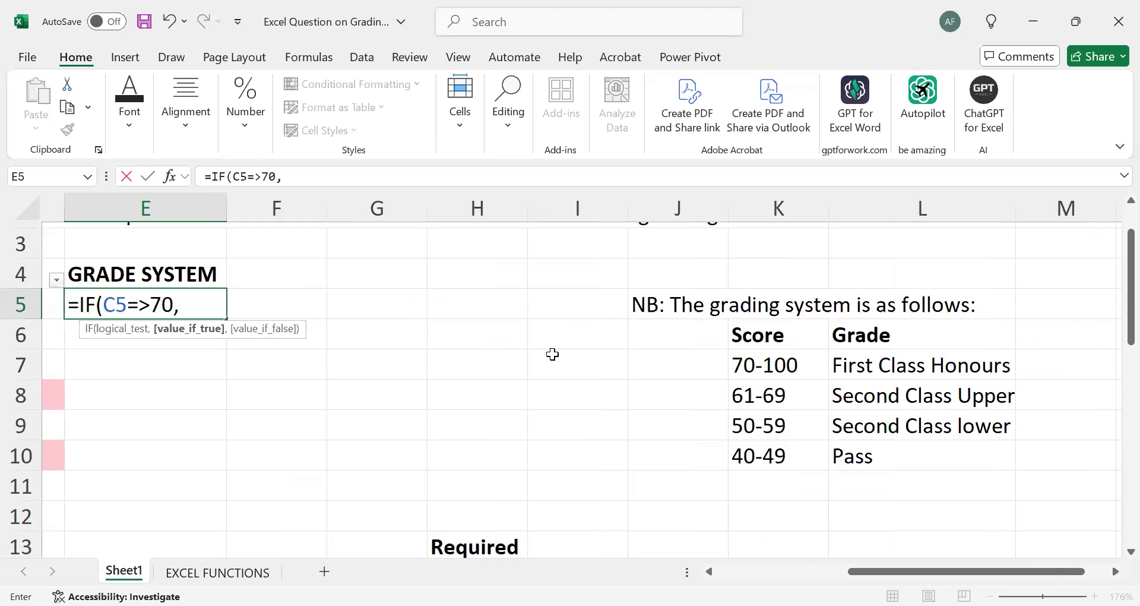
type("\"First")
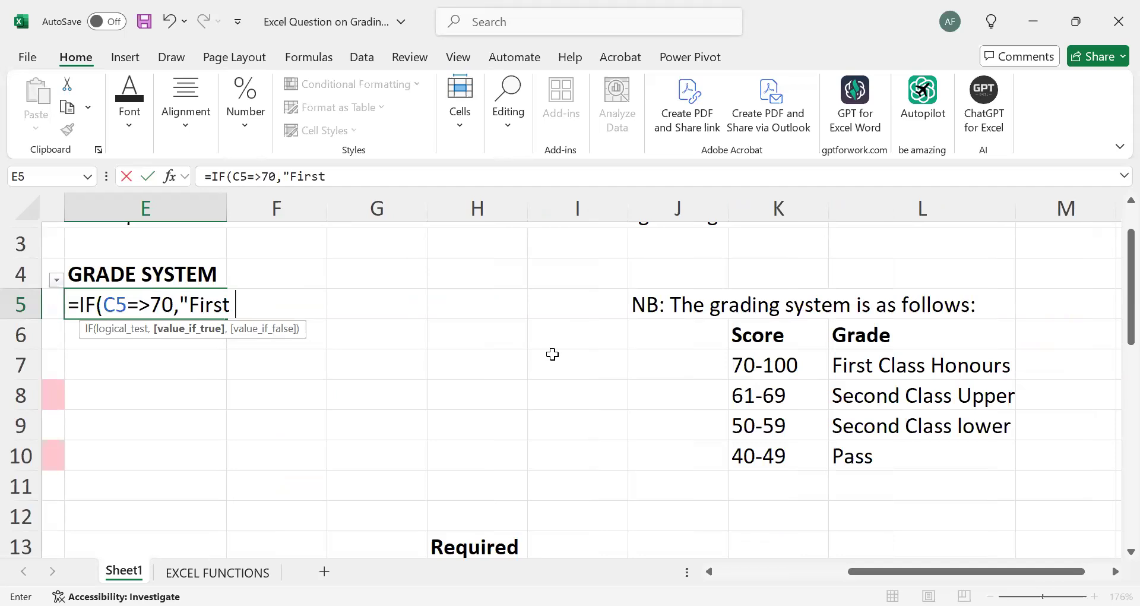
type(" Class")
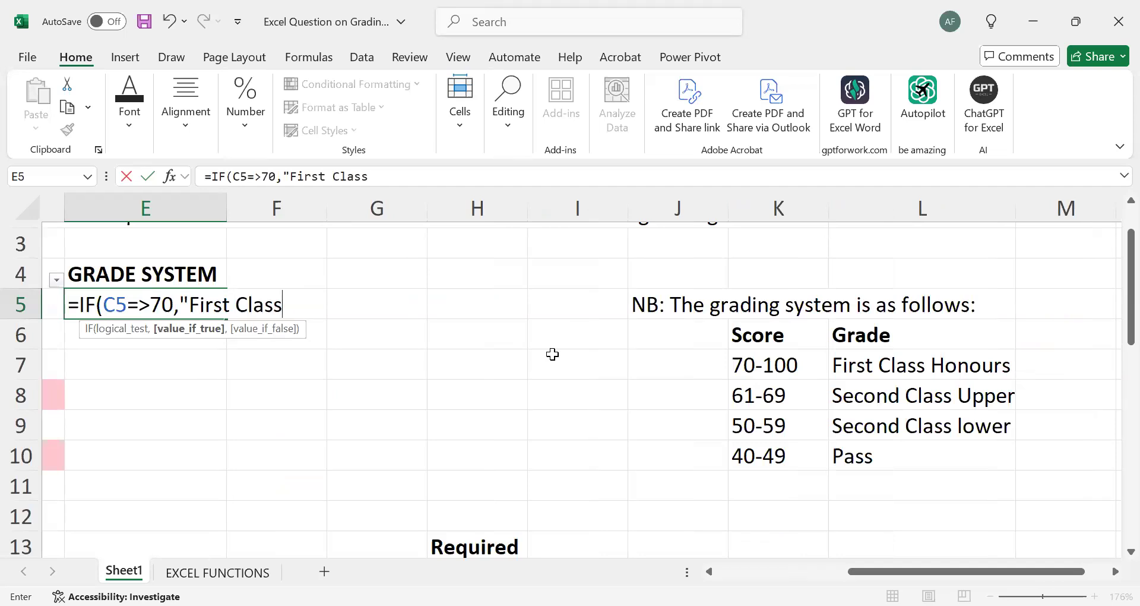
type(" Honours")
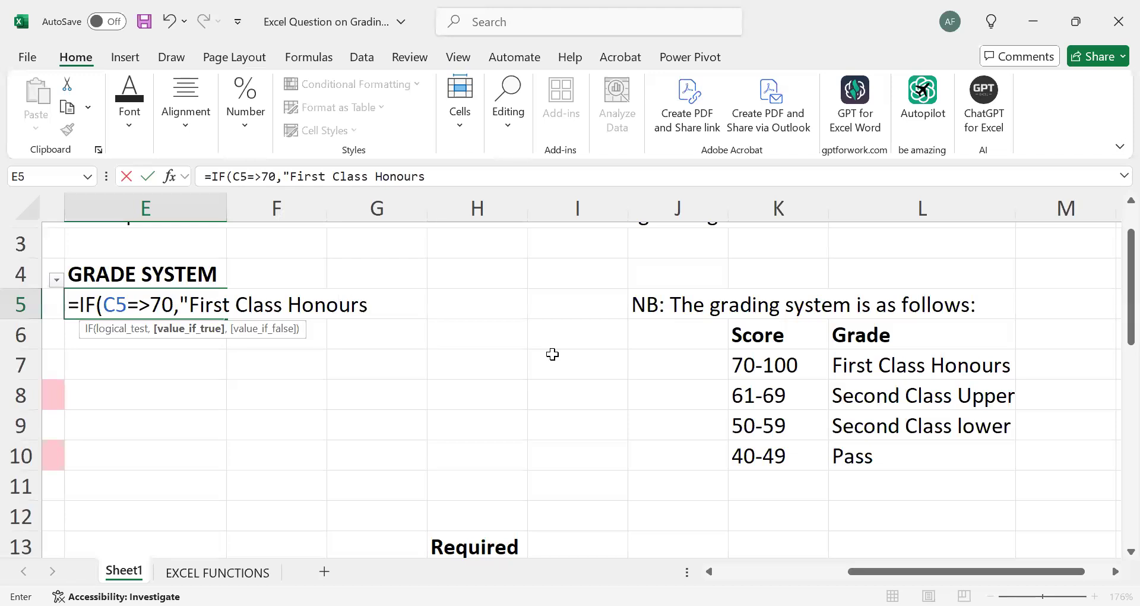
type("\"")
type(",")
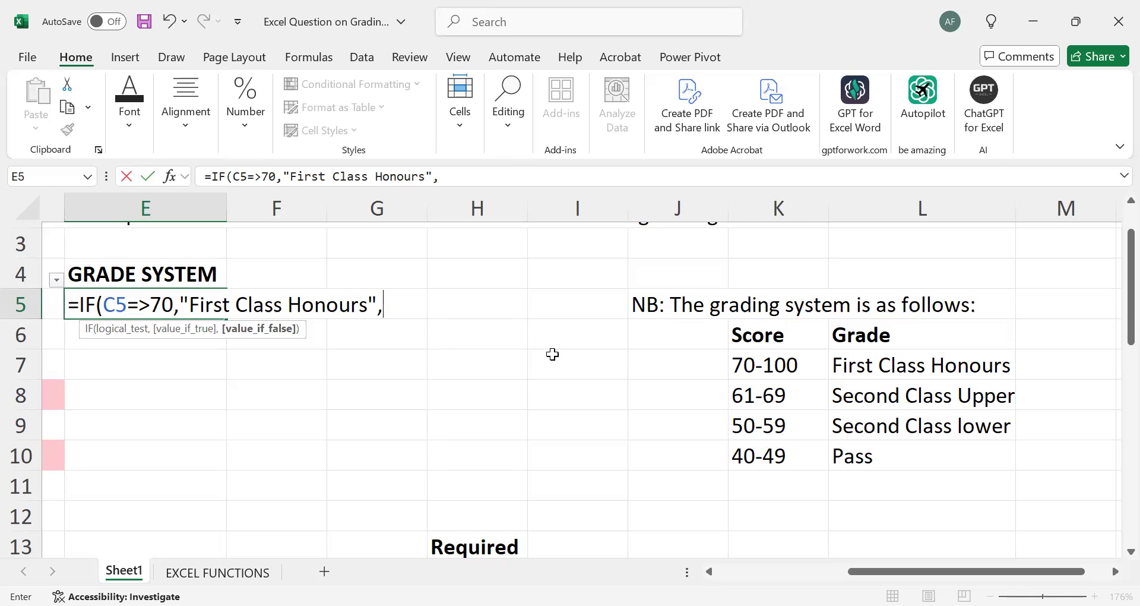
Step: Nest a second IF in the E5 formula with the test C5=>60 returning "Second Class Upper"
type("IF")
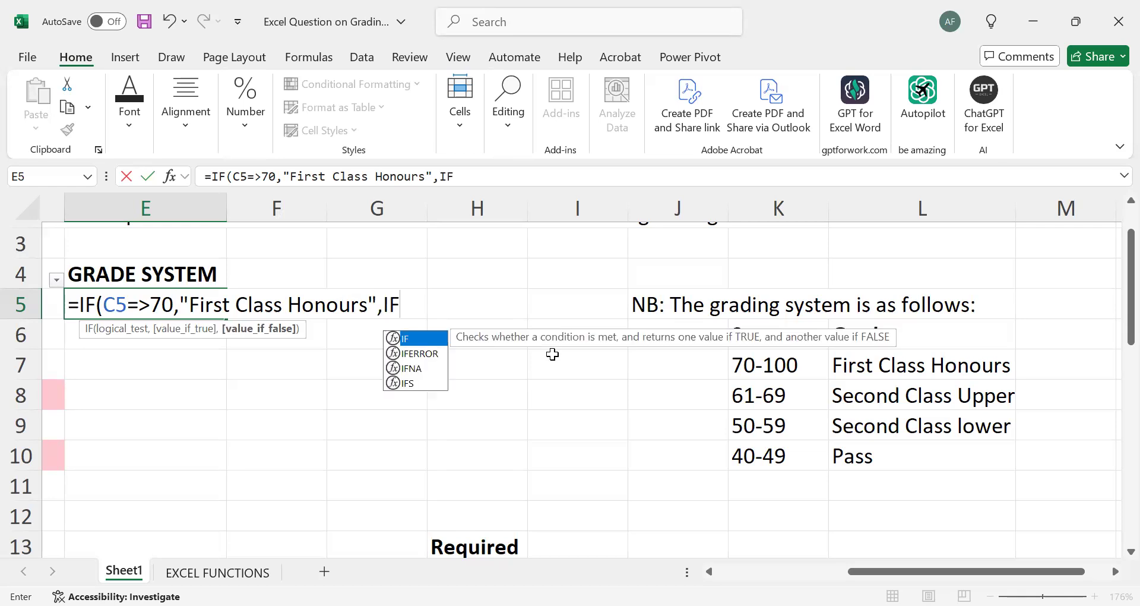
type("(")
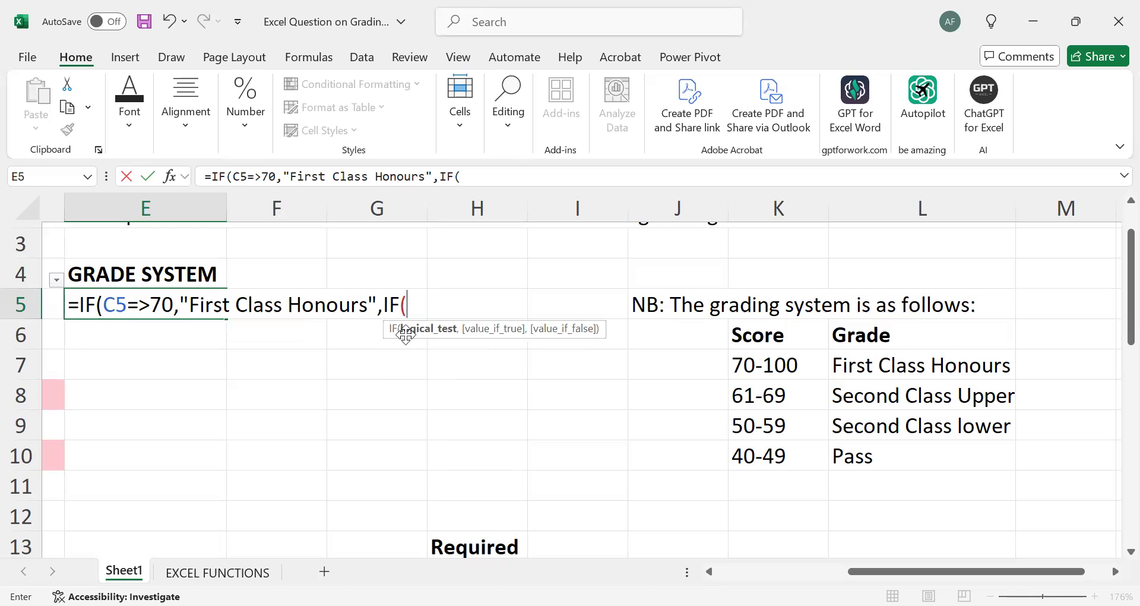
scroll(288, 387, "left", 2)
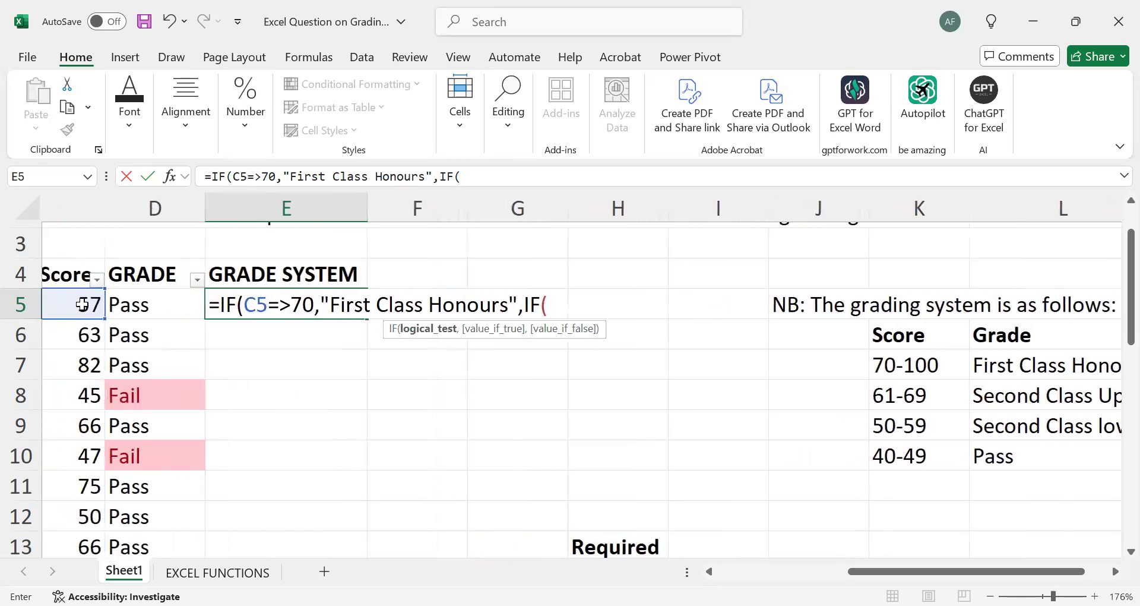
left_click(82, 304)
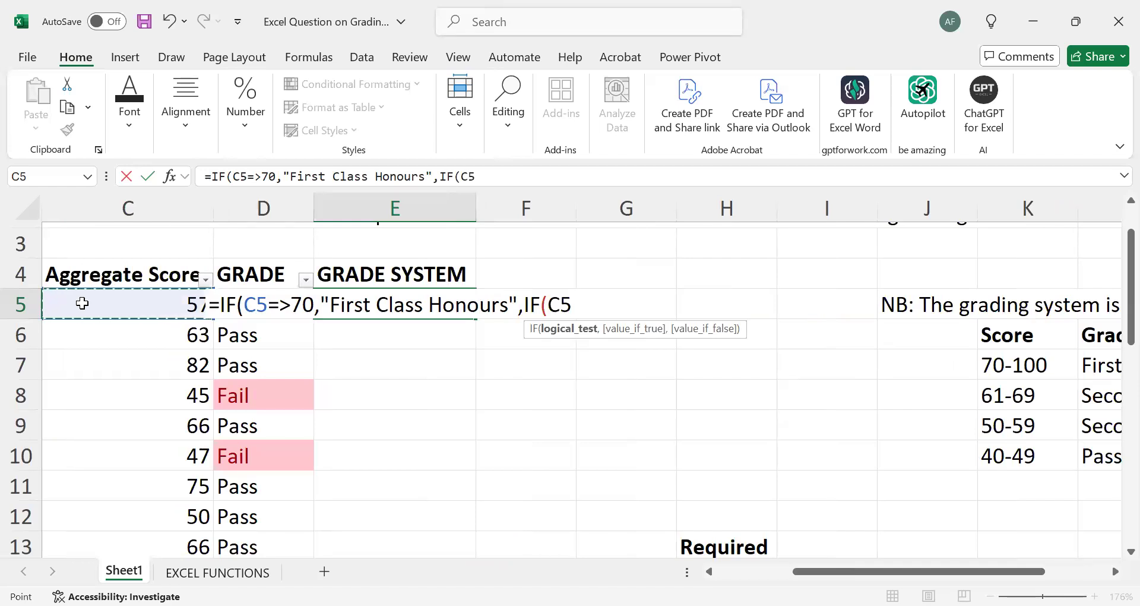
type("=>")
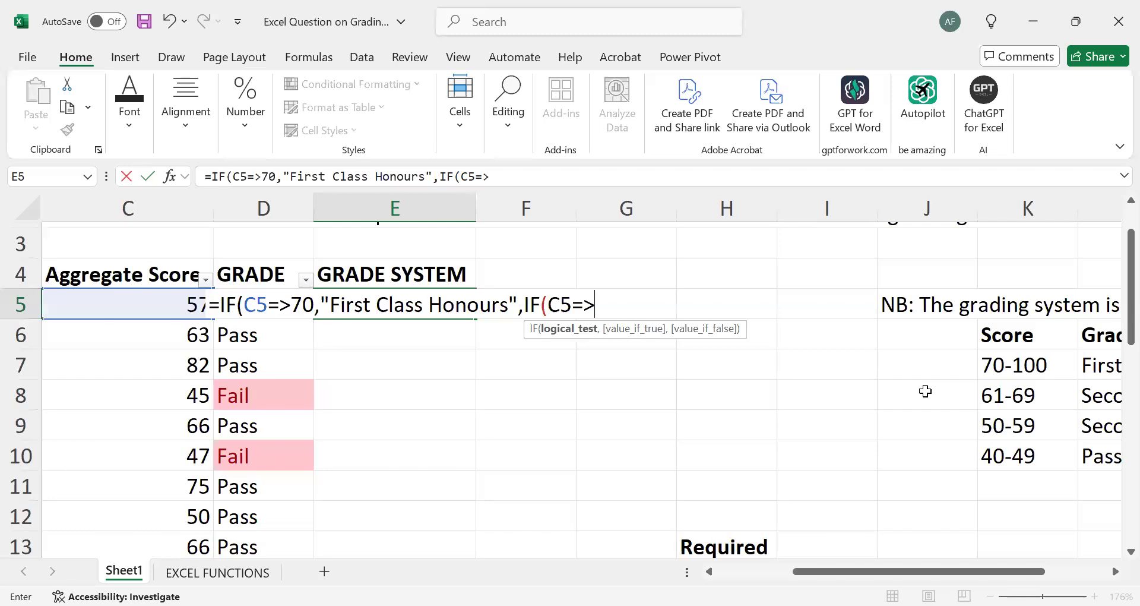
scroll(925, 390, "right", 2)
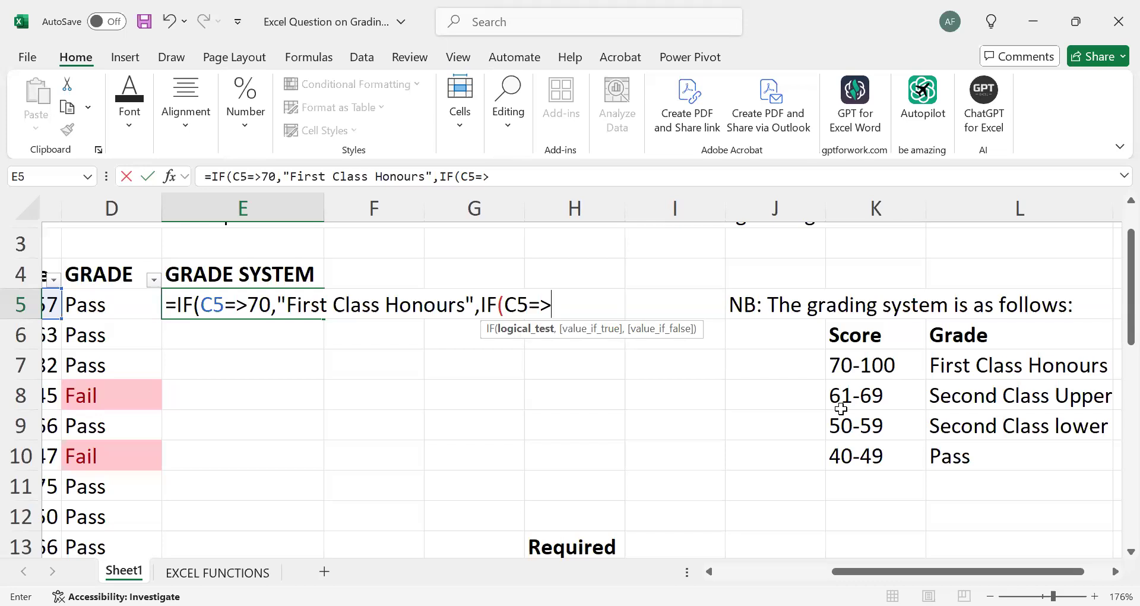
type("60,")
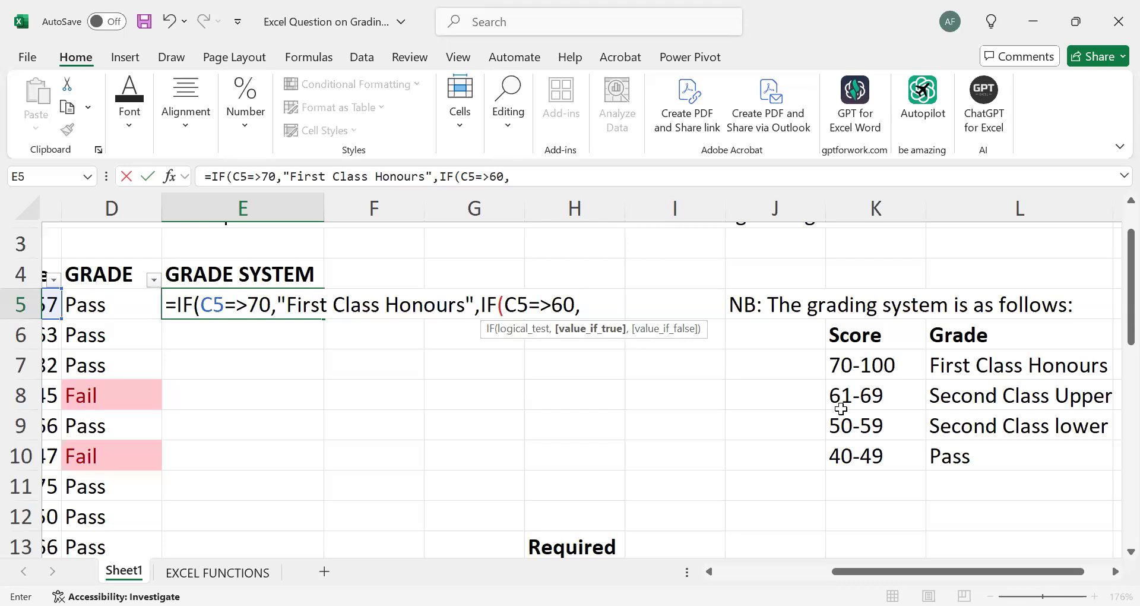
type("\"Second Clas")
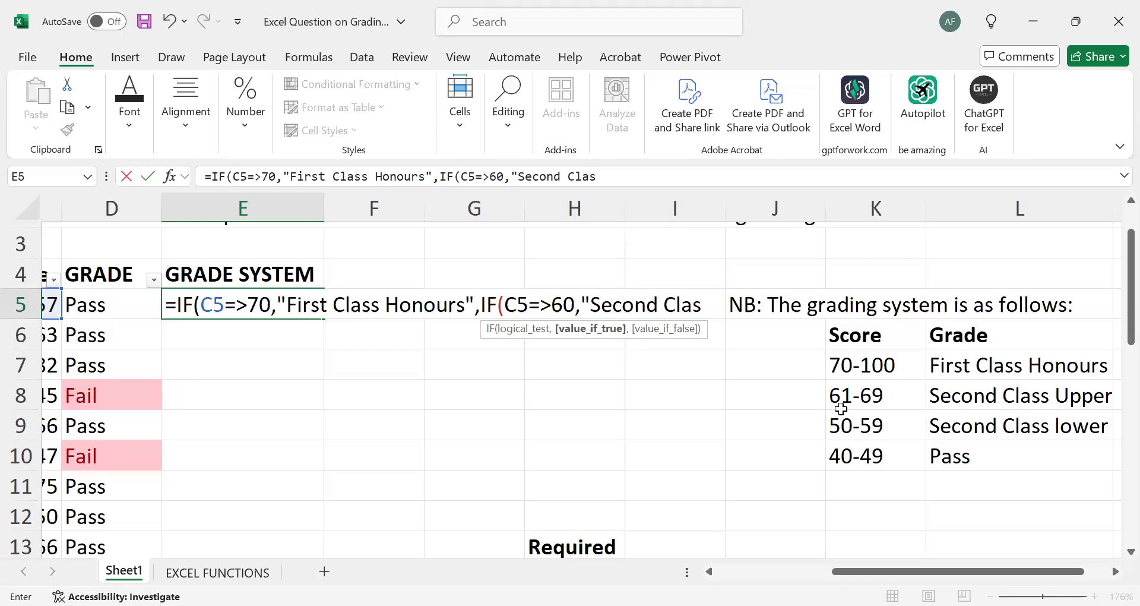
type("s Upper")
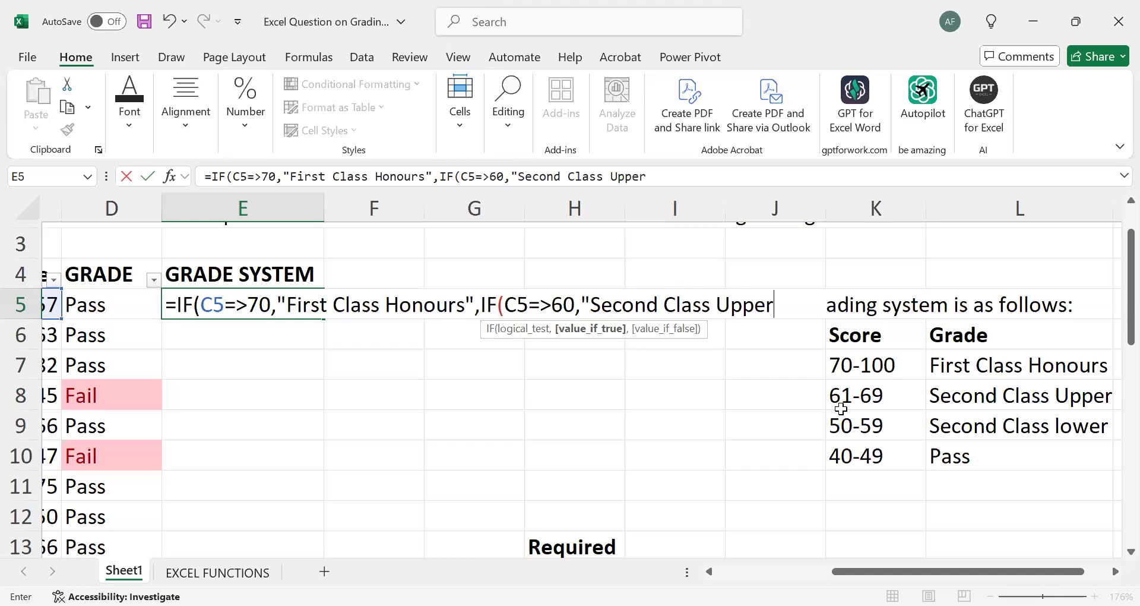
type("\"")
scroll(703, 423, "right", 1)
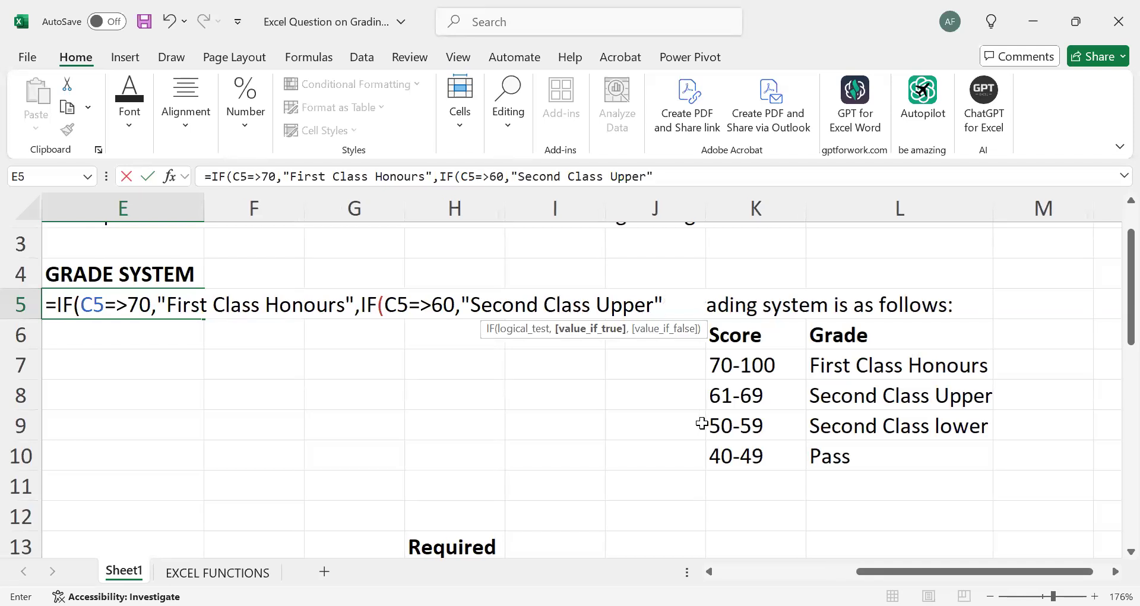
type(",")
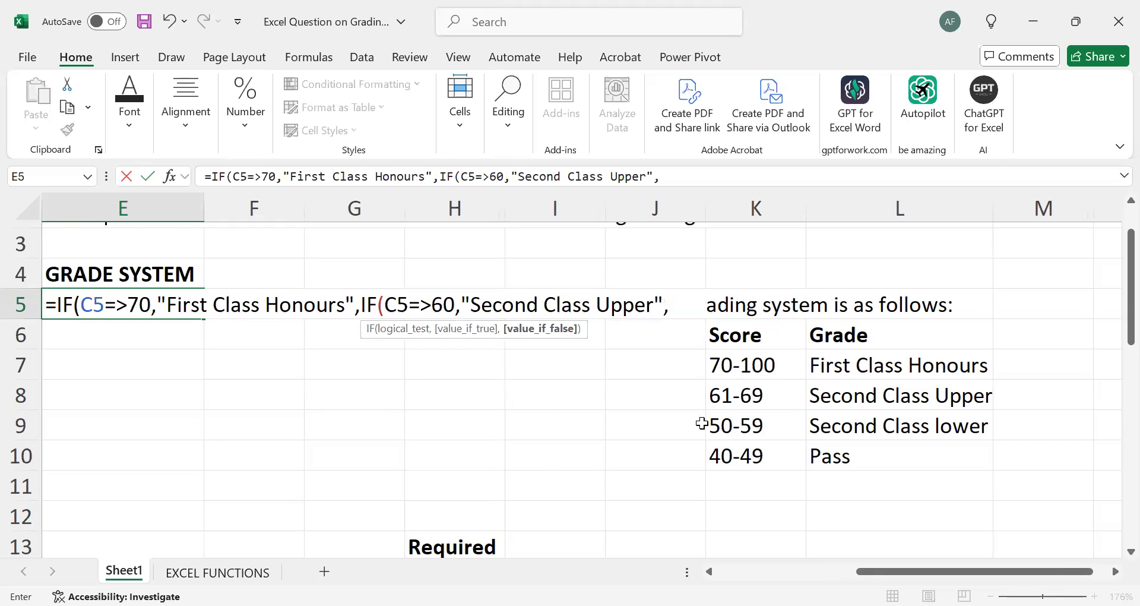
Step: Nest a third IF in the E5 formula with the test C5=>50 returning "Second Class lower"
type("if(")
scroll(464, 417, "left", 3)
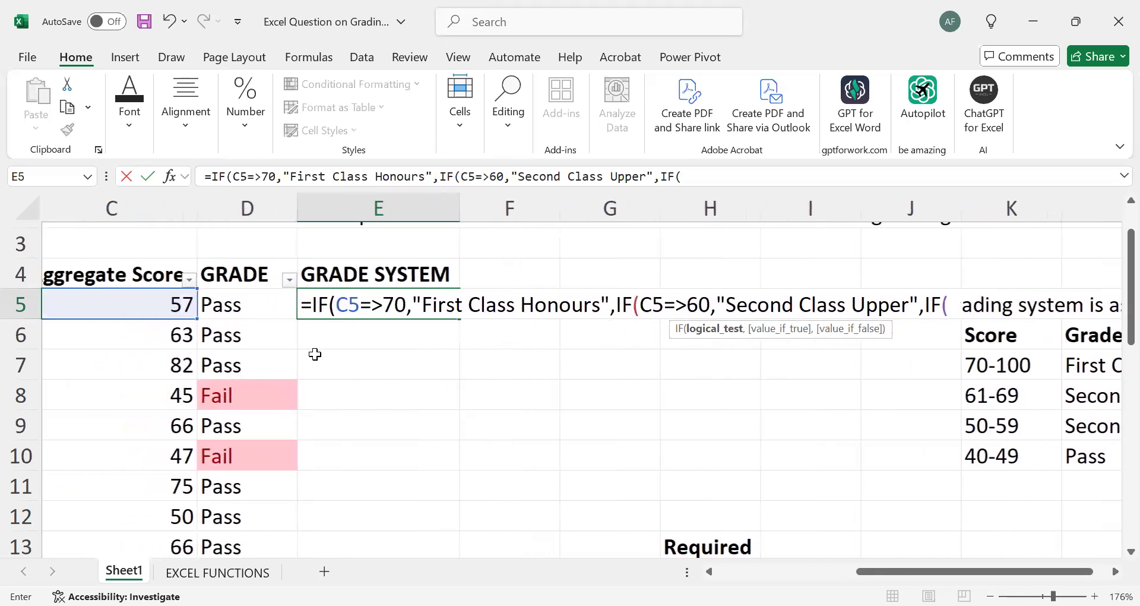
left_click(180, 304)
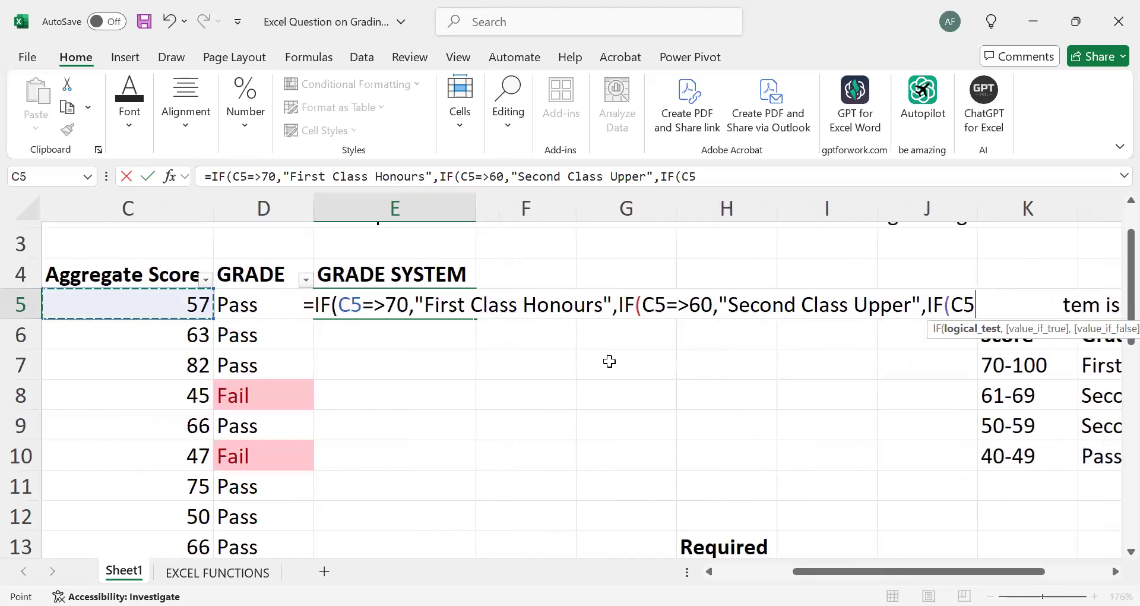
scroll(609, 361, "right", 5)
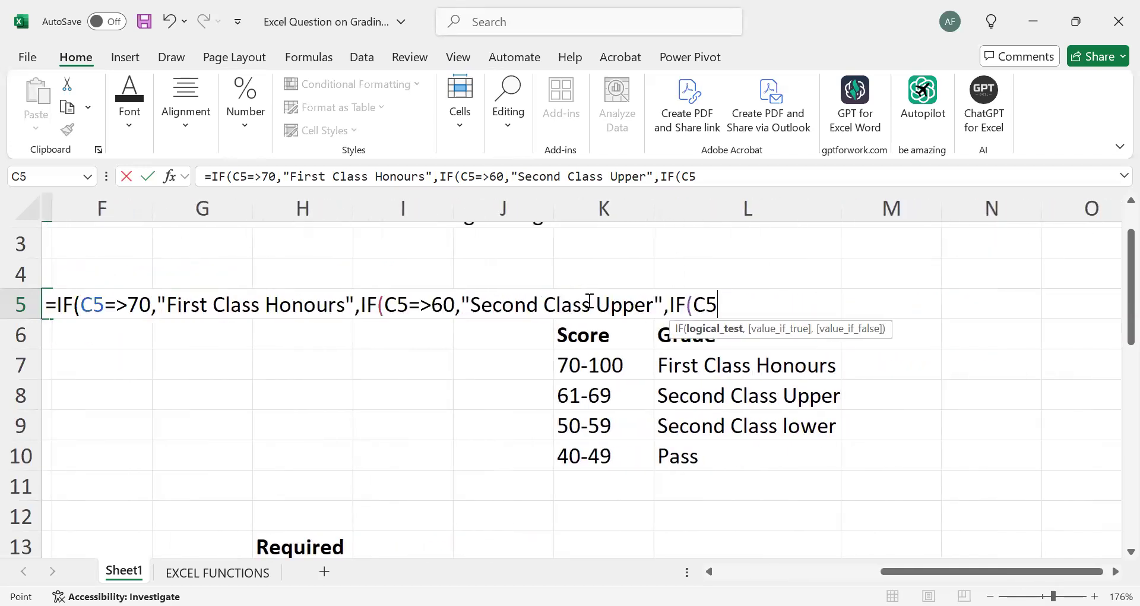
type(",")
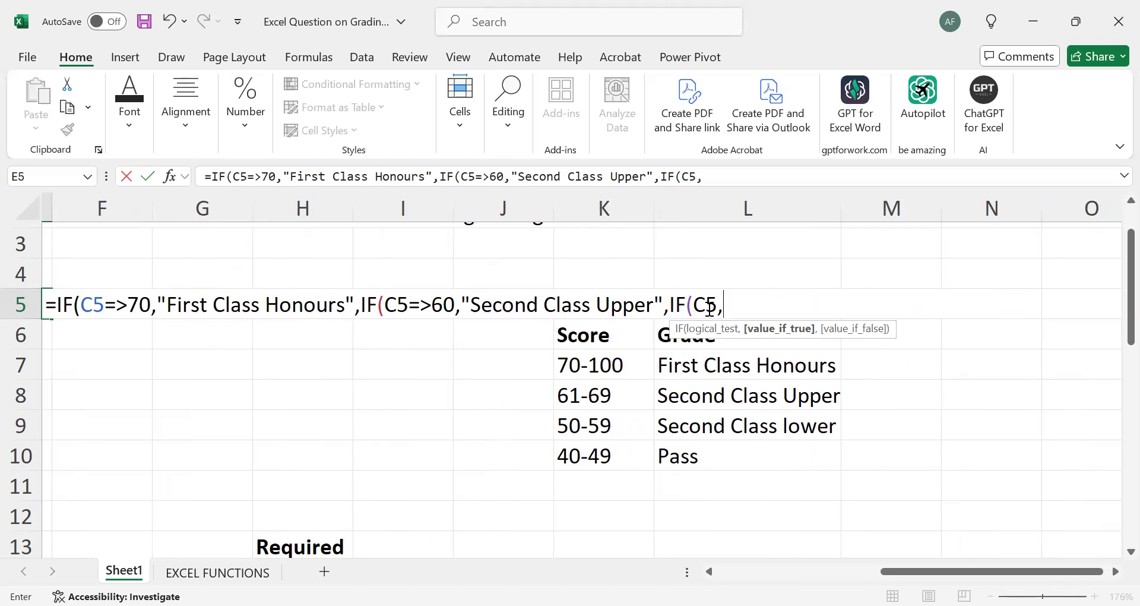
key("BackSpace")
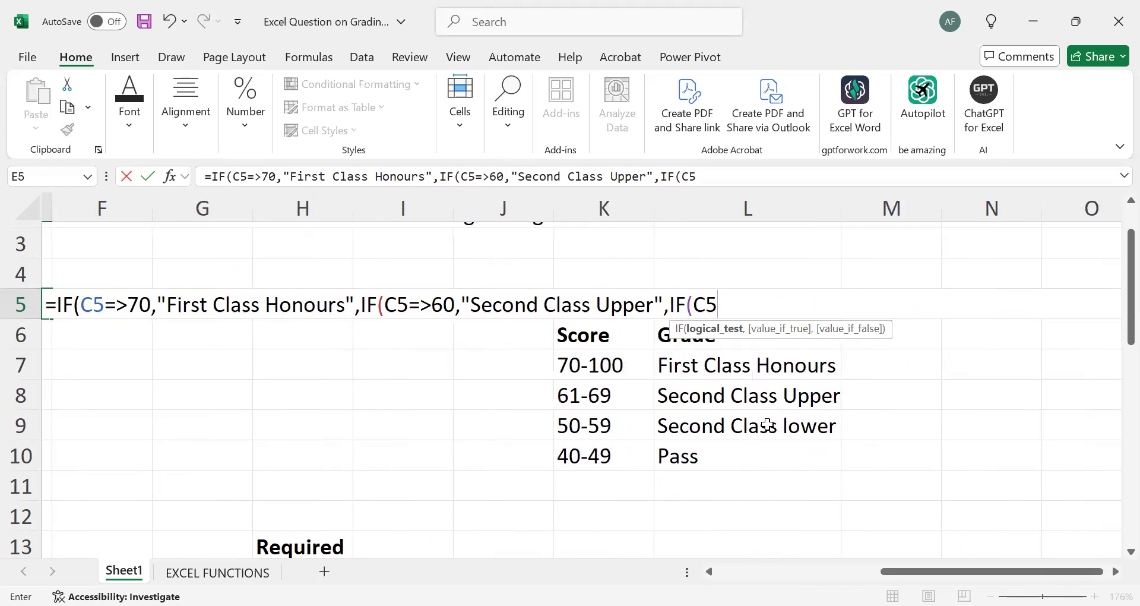
type("=>")
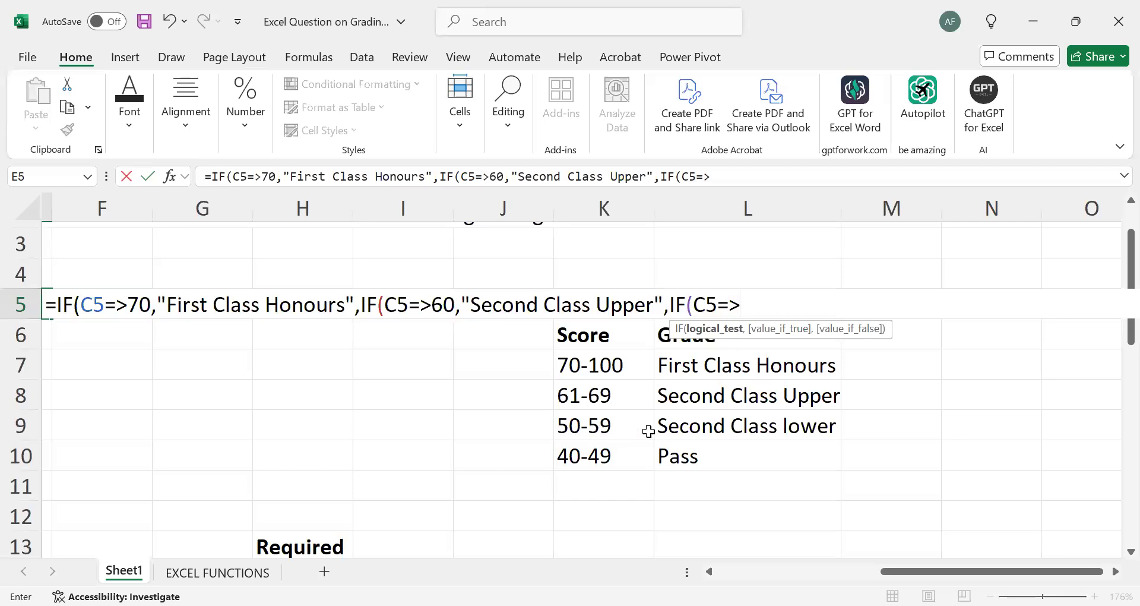
left_click(722, 181)
type("50")
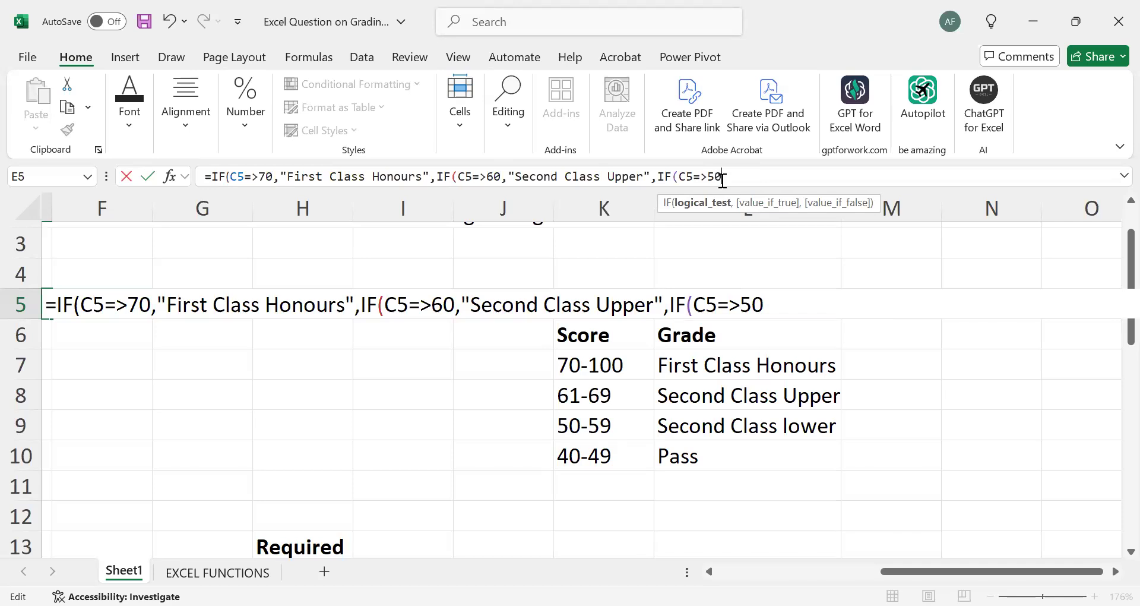
type(",")
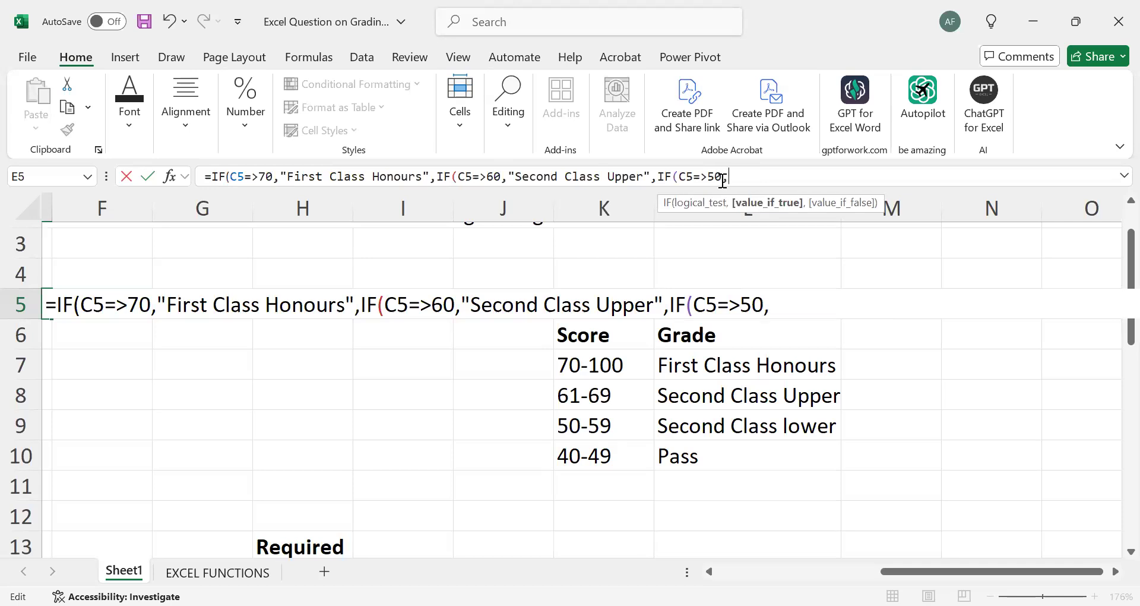
type("\"Second ")
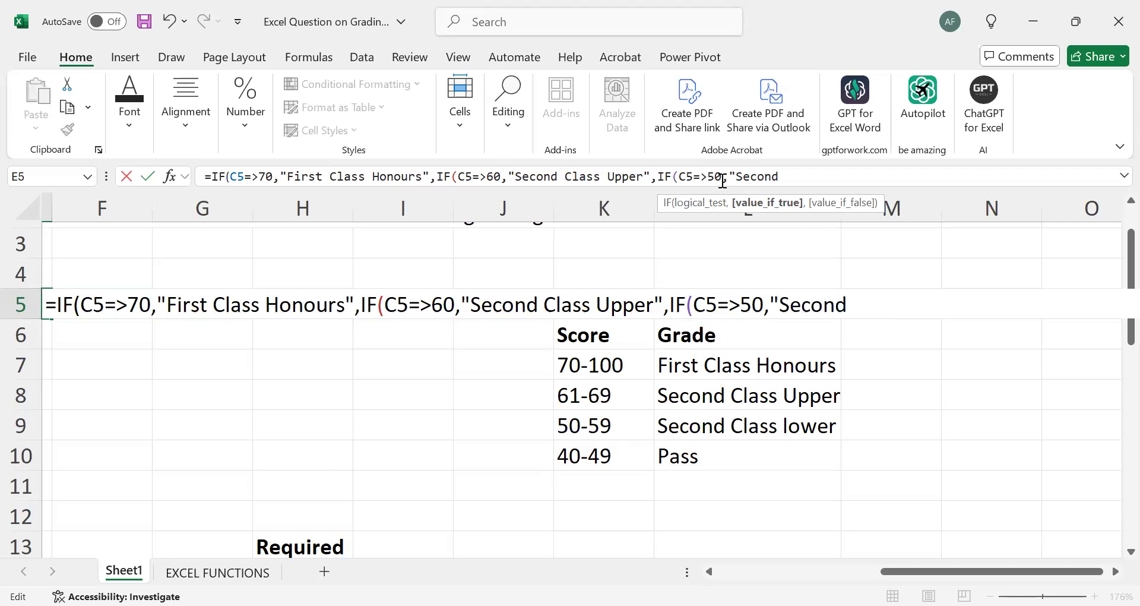
type("Class lower")
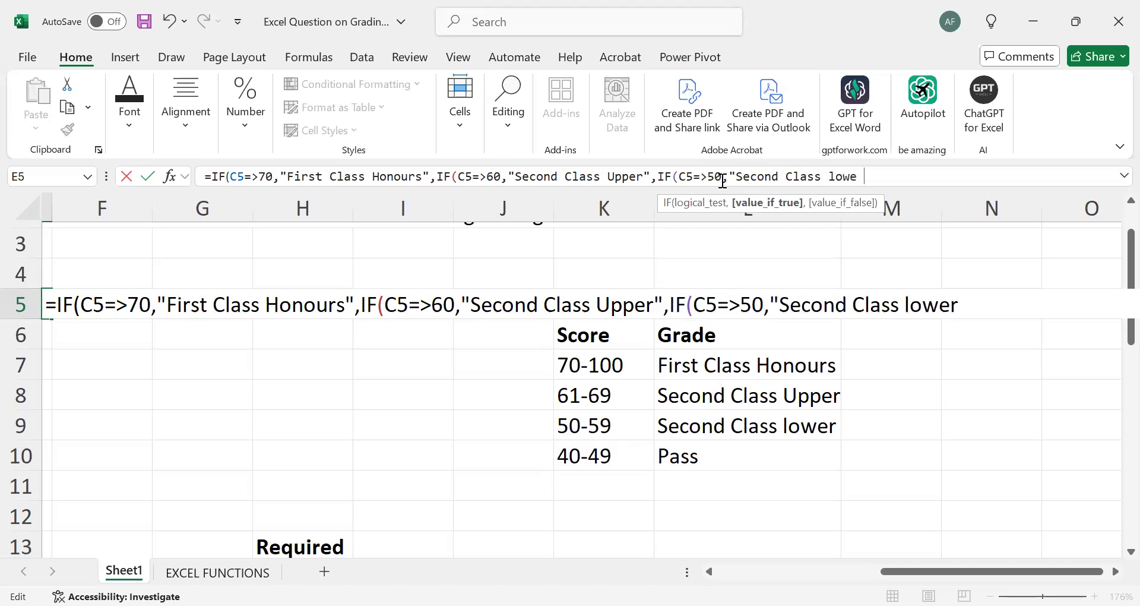
type("\"")
type(",")
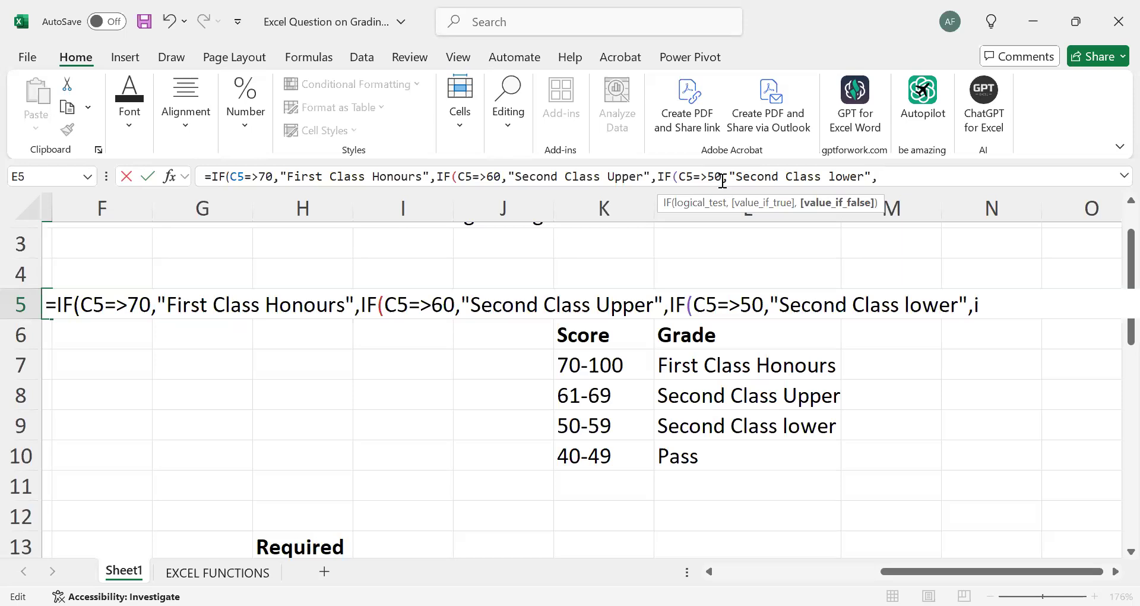
Step: Nest a fourth IF in the E5 formula with the test C5=>40 returning "Pass"
type("i")
key("Tab")
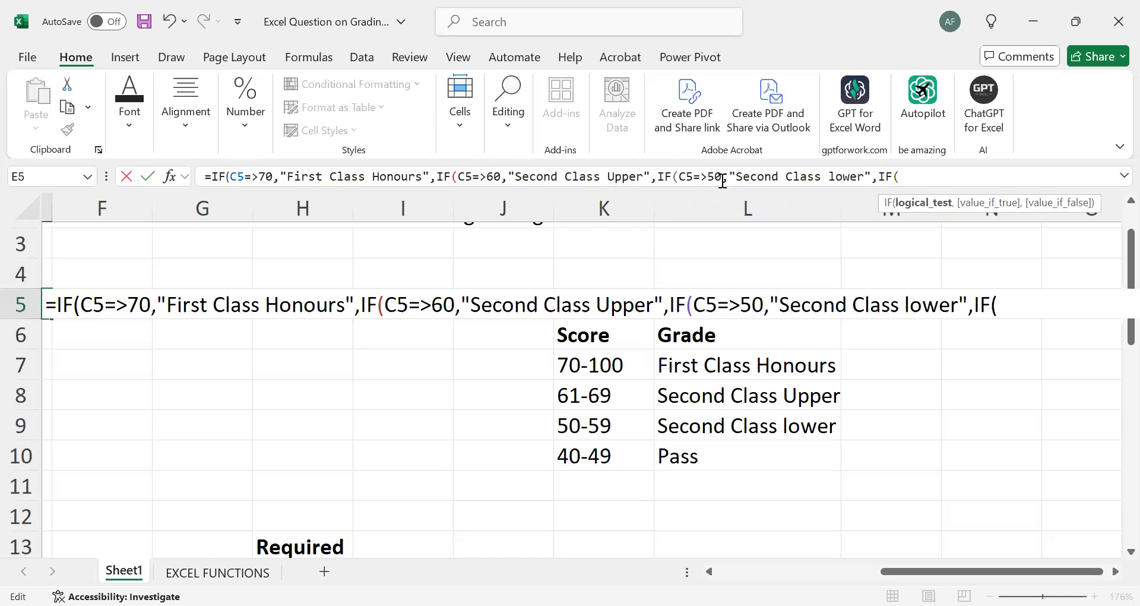
scroll(435, 280, "left", 4)
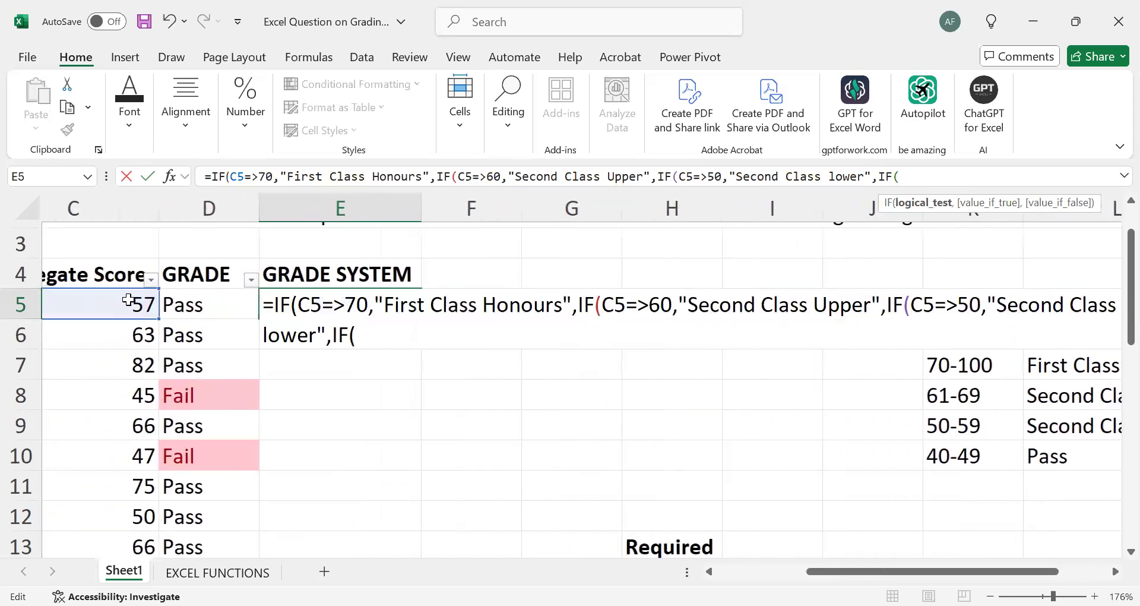
left_click(128, 300)
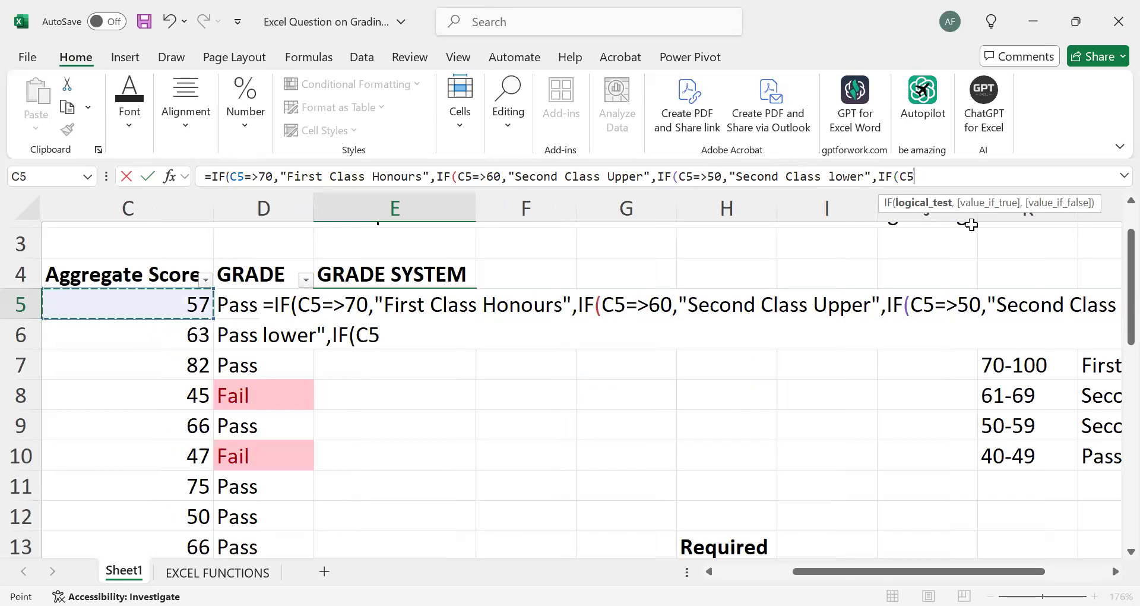
type("=")
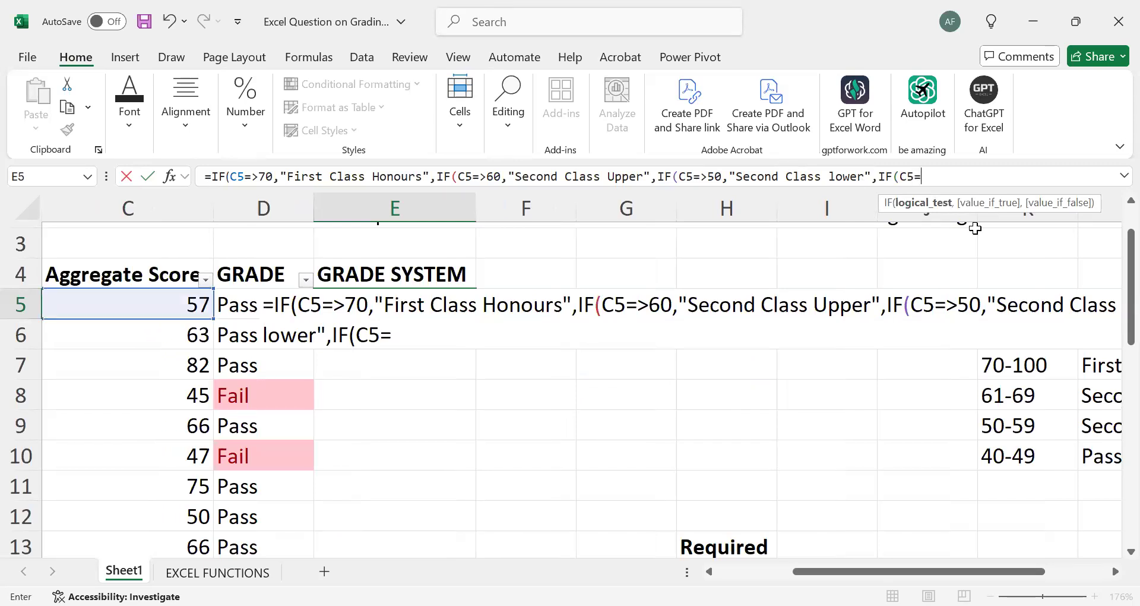
type(">")
scroll(973, 374, "right", 2)
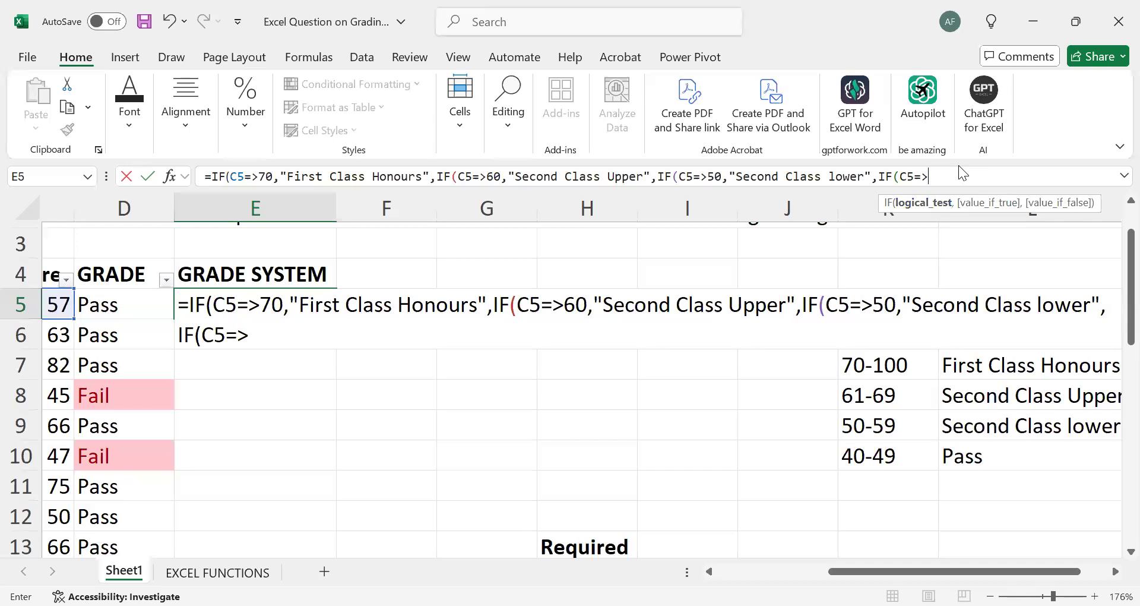
type("40")
type(",")
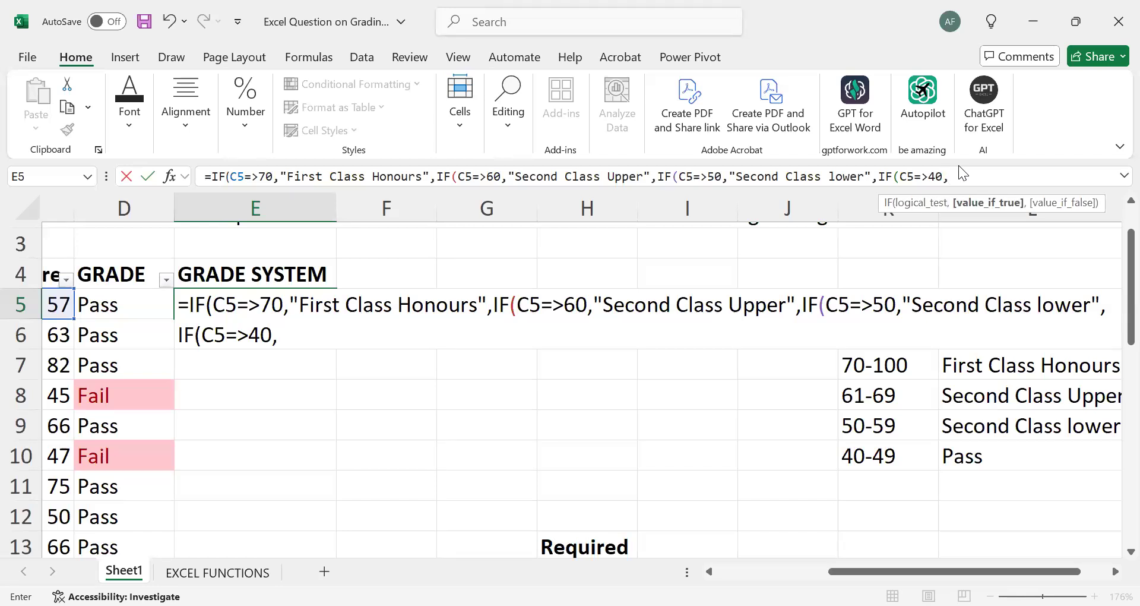
type("\"Pass\"")
type(",")
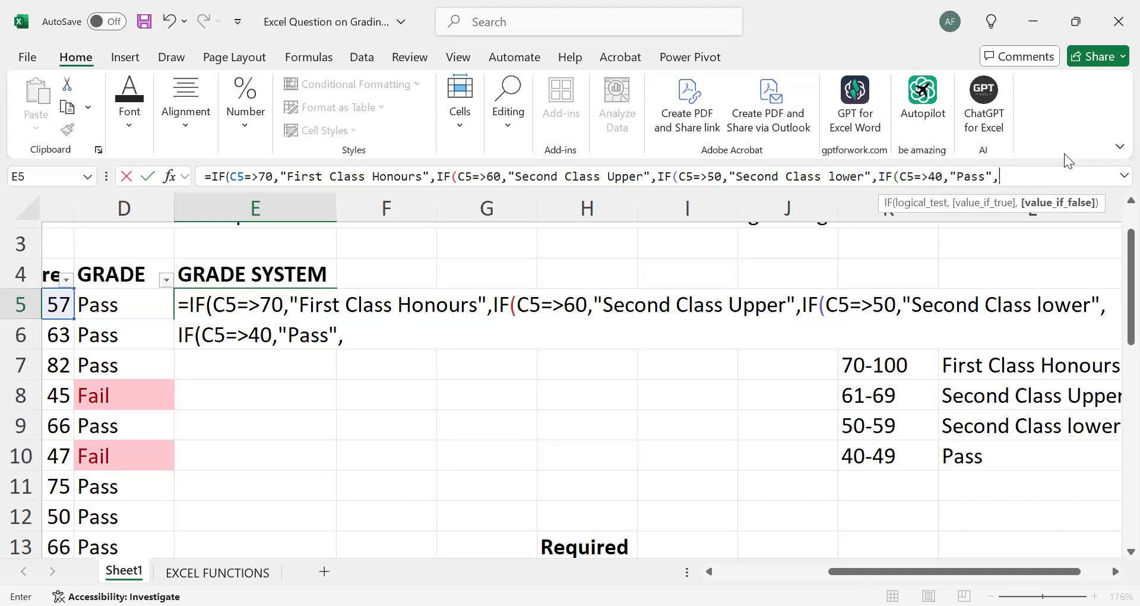
Step: Finish the E5 formula with "Fail" as the final false value and four closing brackets, accepting the proposed correction of the operators to >=
type("\"Fail\"")
type(")")
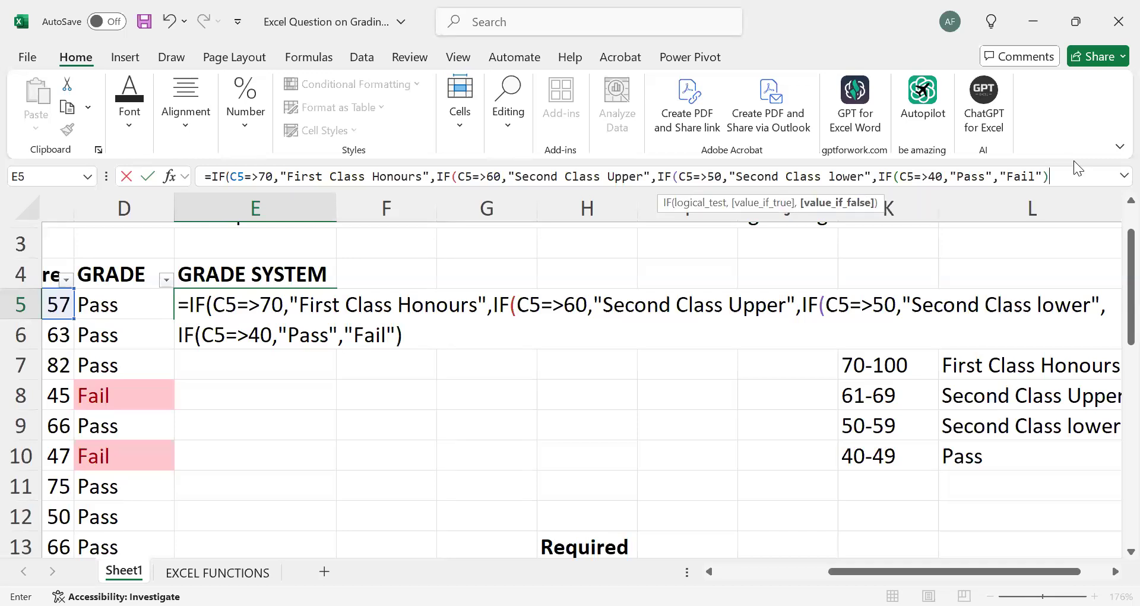
type("))")
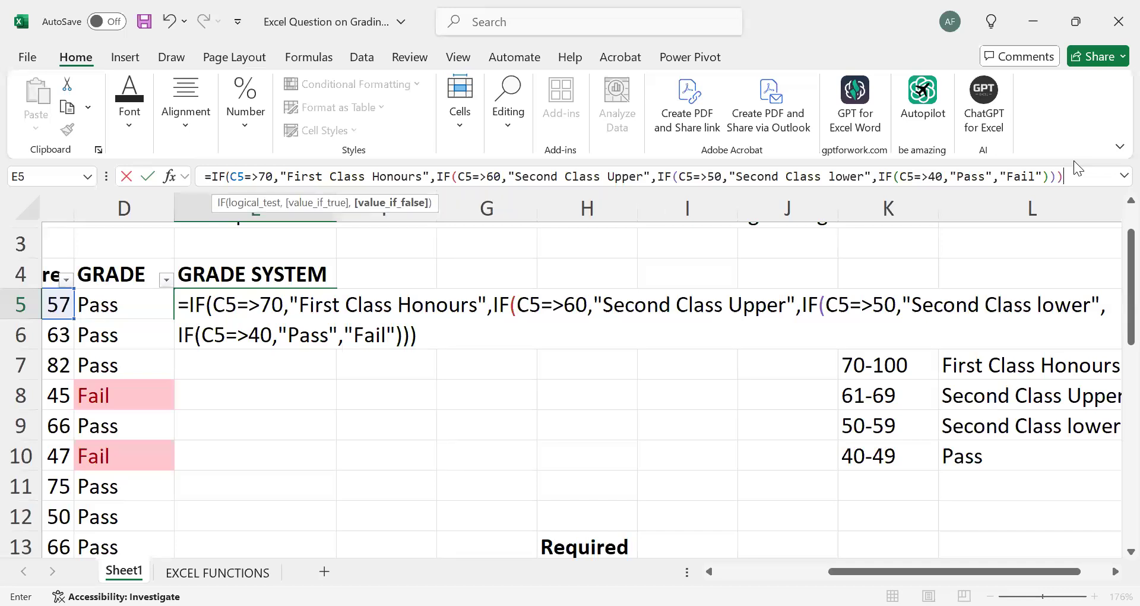
type(")")
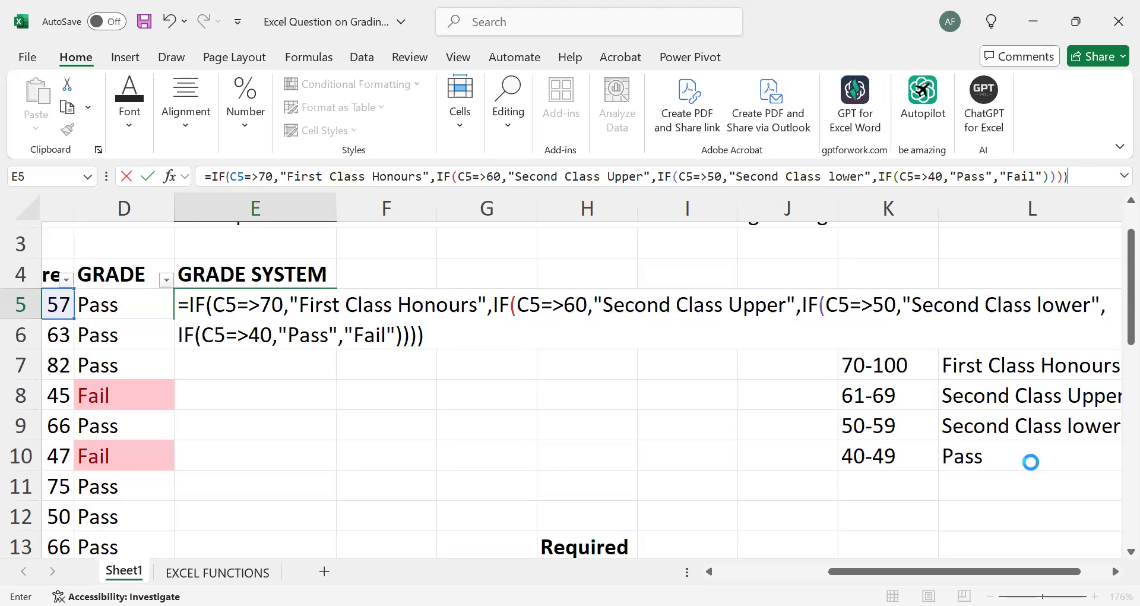
key("Return")
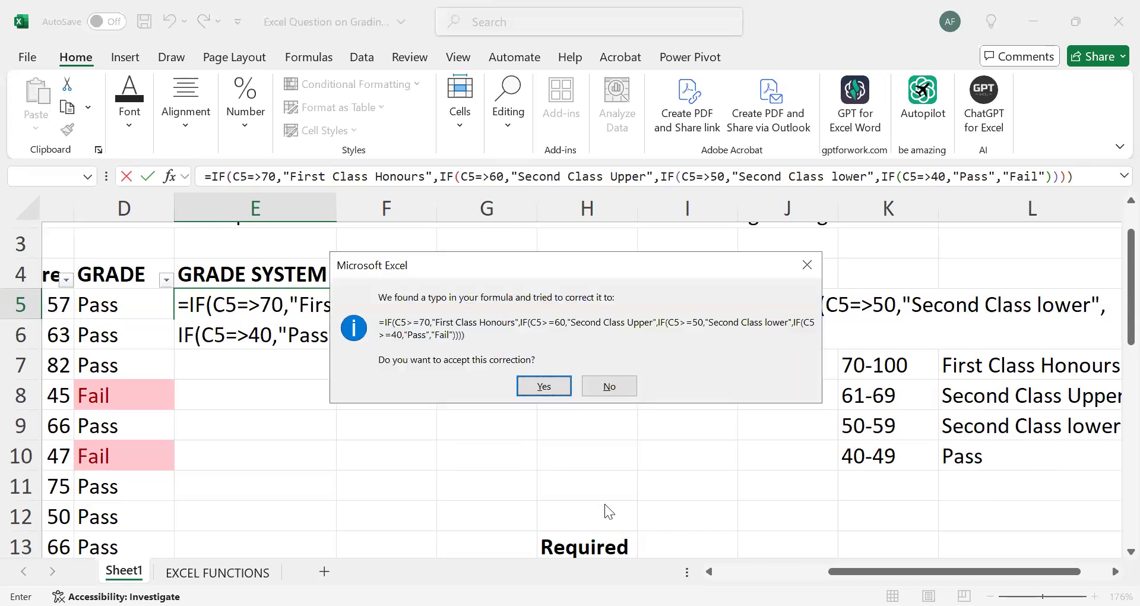
left_click(542, 387)
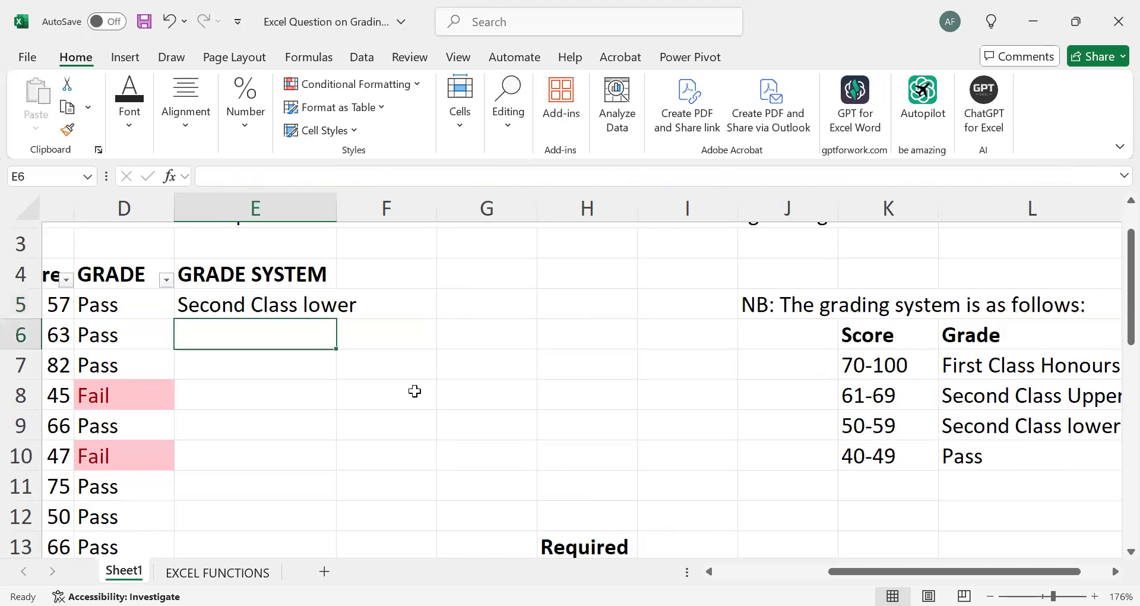
Step: Widen column E to fit the grade text and fill the E5 formula down through row 14
scroll(415, 391, "left", 5)
left_click_drag(709, 210, 742, 214)
left_click(725, 307)
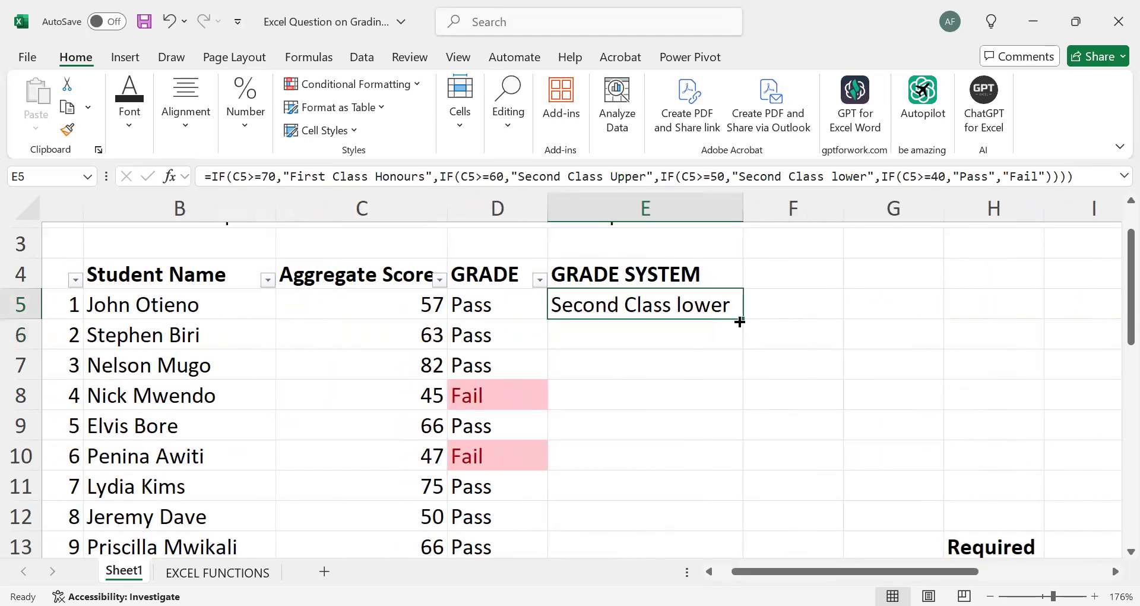
double_click(739, 321)
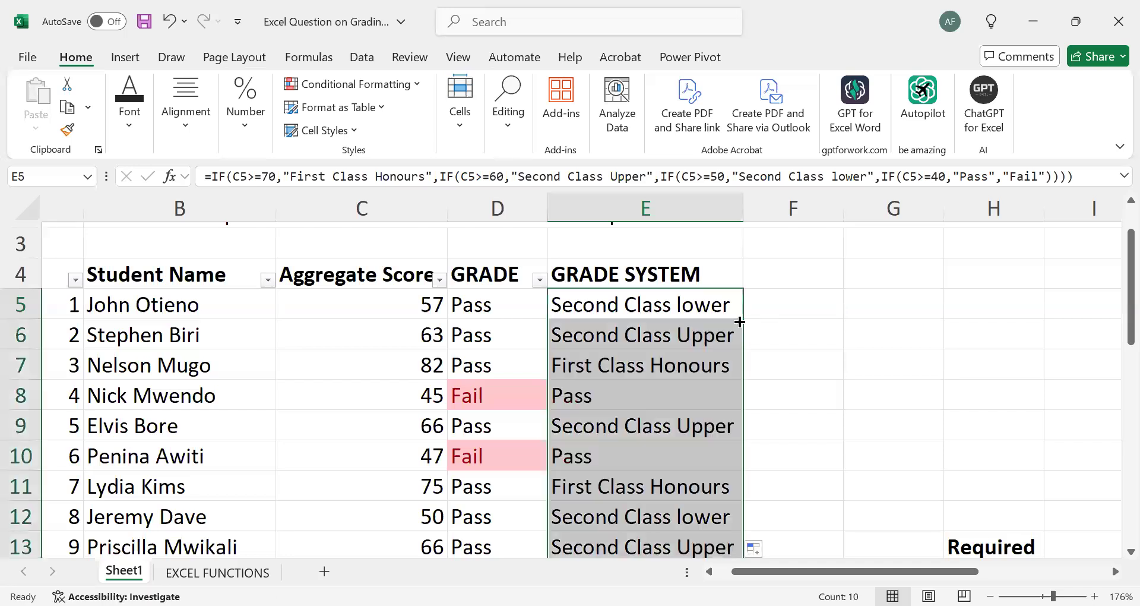
left_click(870, 353)
scroll(871, 353, "down", 1)
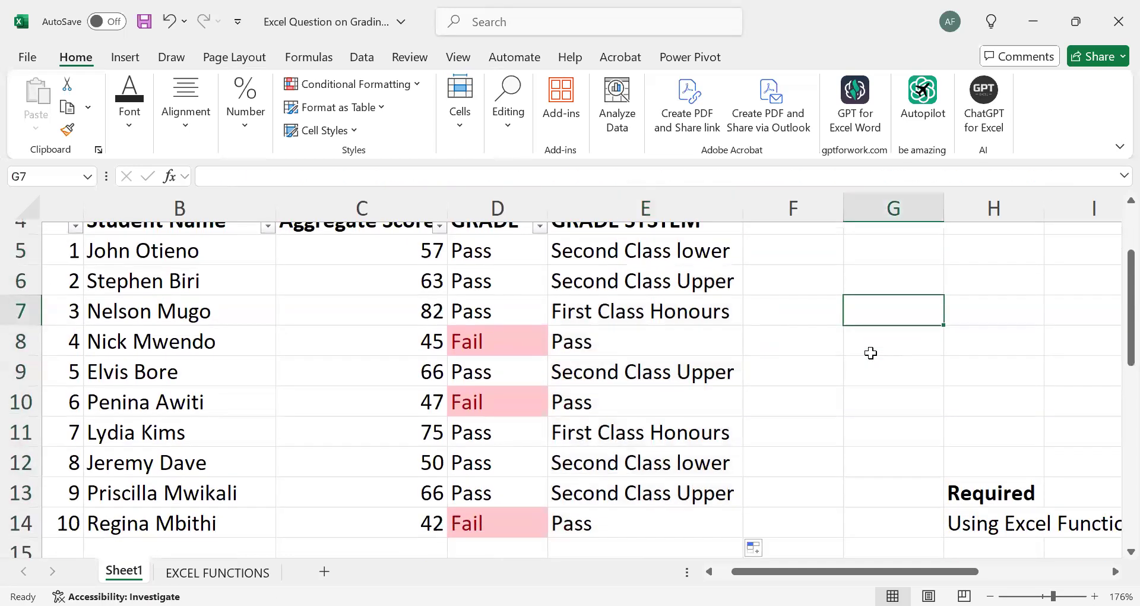
scroll(871, 352, "up", 2)
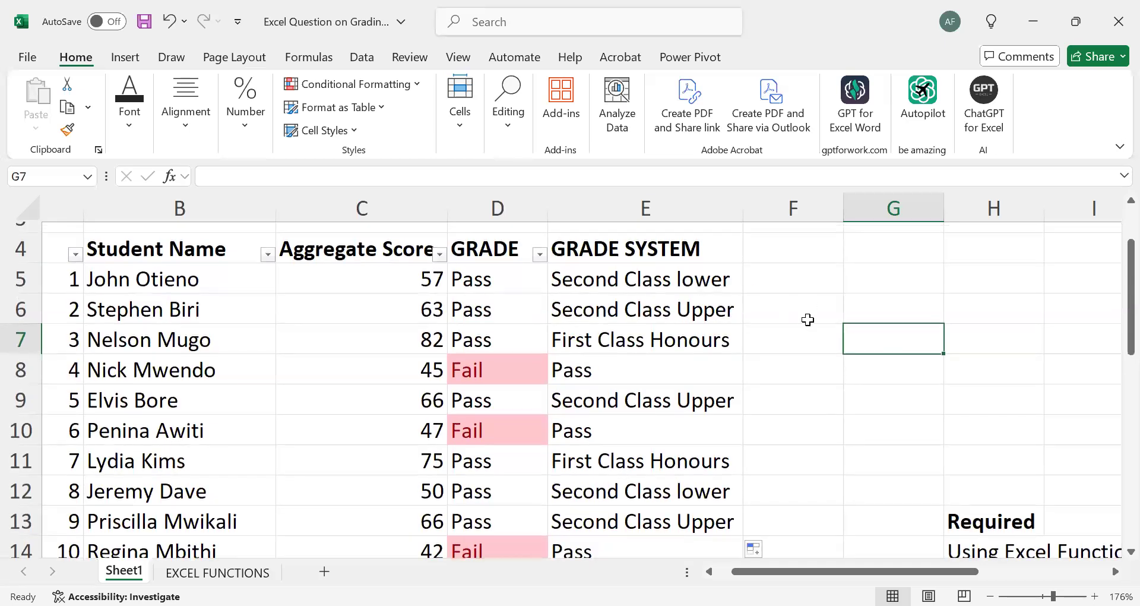
scroll(823, 343, "down", 2)
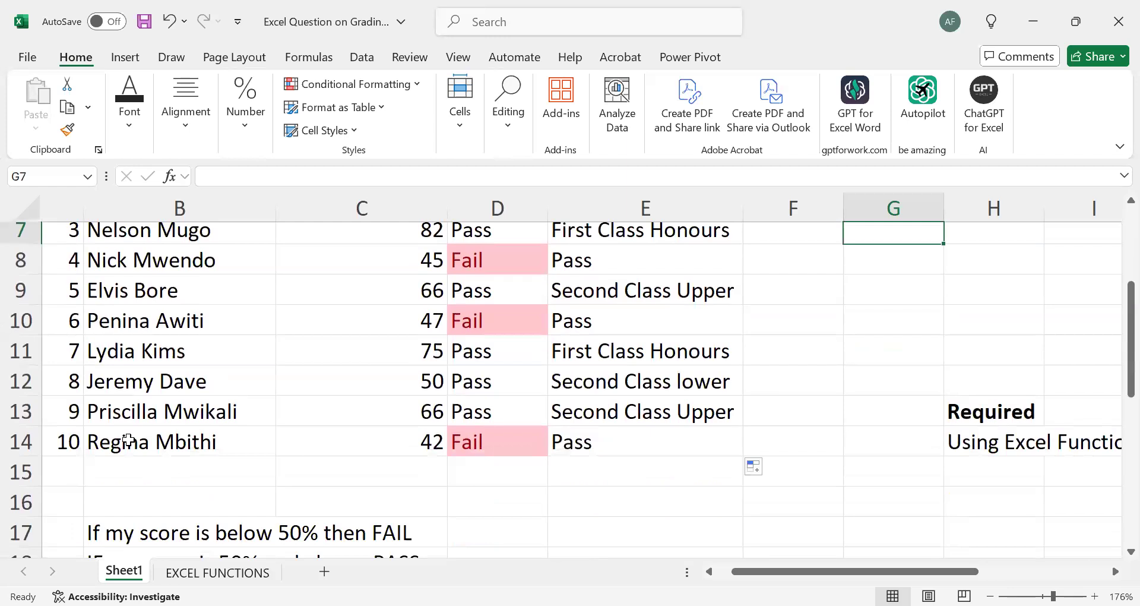
Step: Clear all the notes below the student table, from row 16 down
left_click(30, 502)
left_click_drag(30, 503, 30, 556)
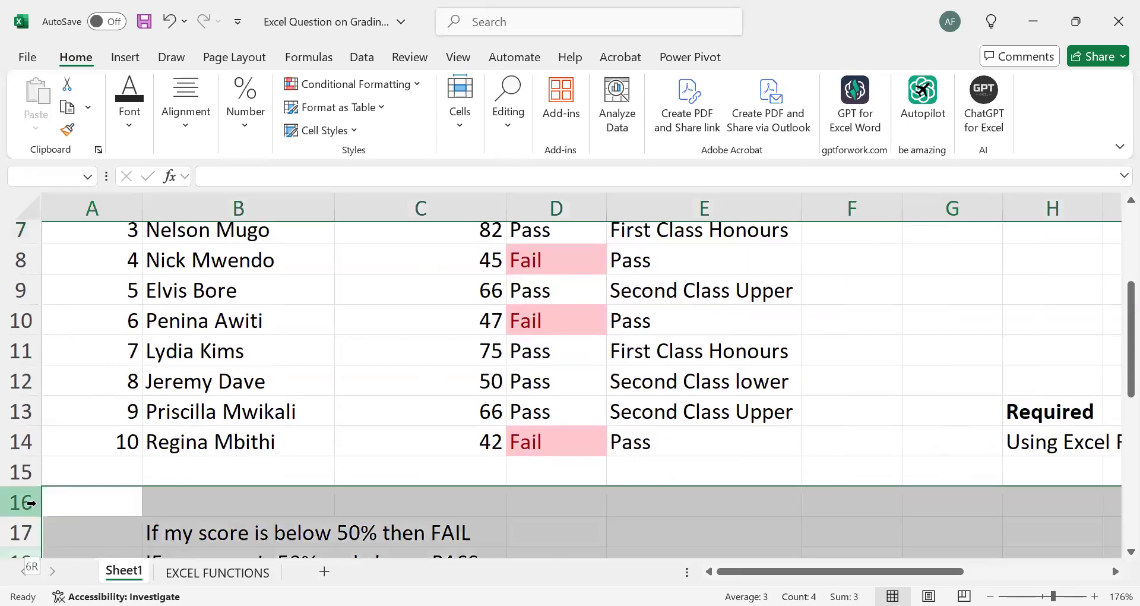
key("ctrl+shift+Down")
key("ctrl+shift+Up")
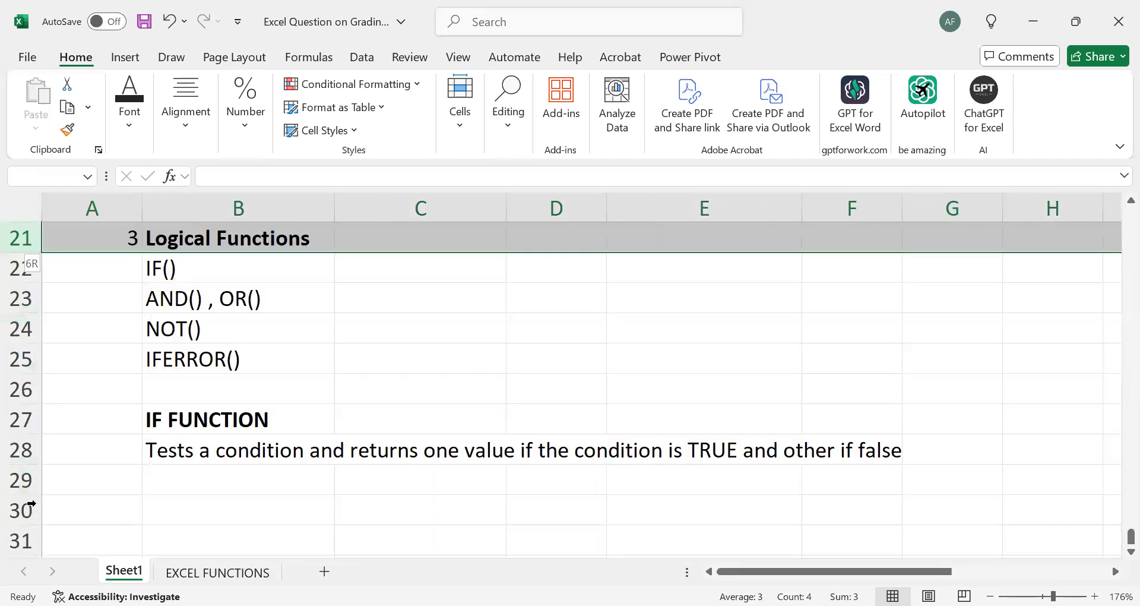
key("shift+Down")
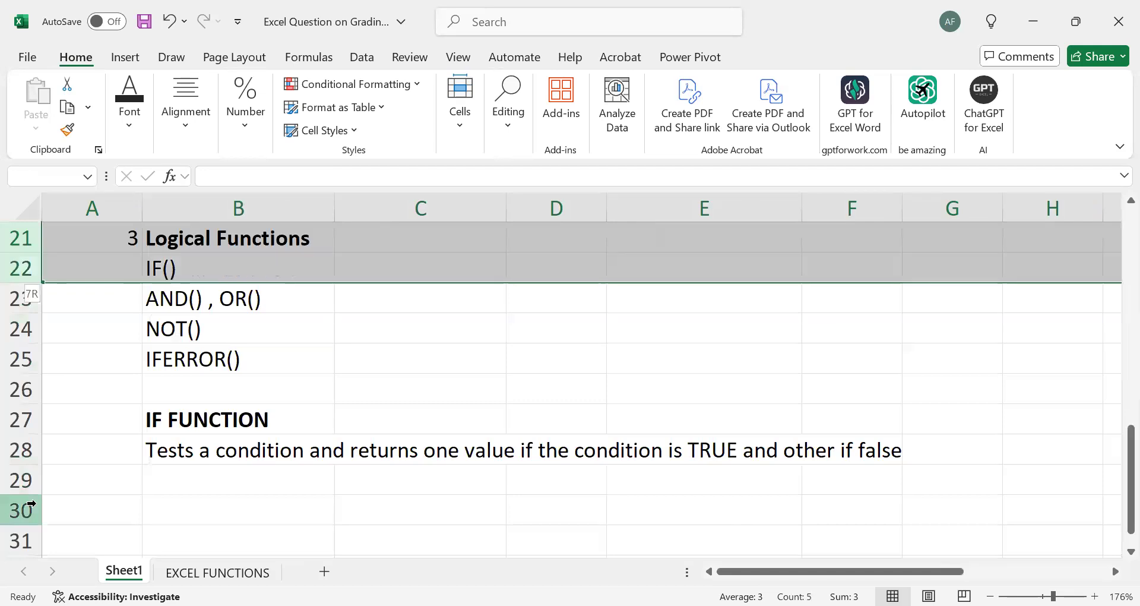
key("shift+Down")
key("shift+Down")
key("shift+Down")
key("shift+Down")
key("Delete")
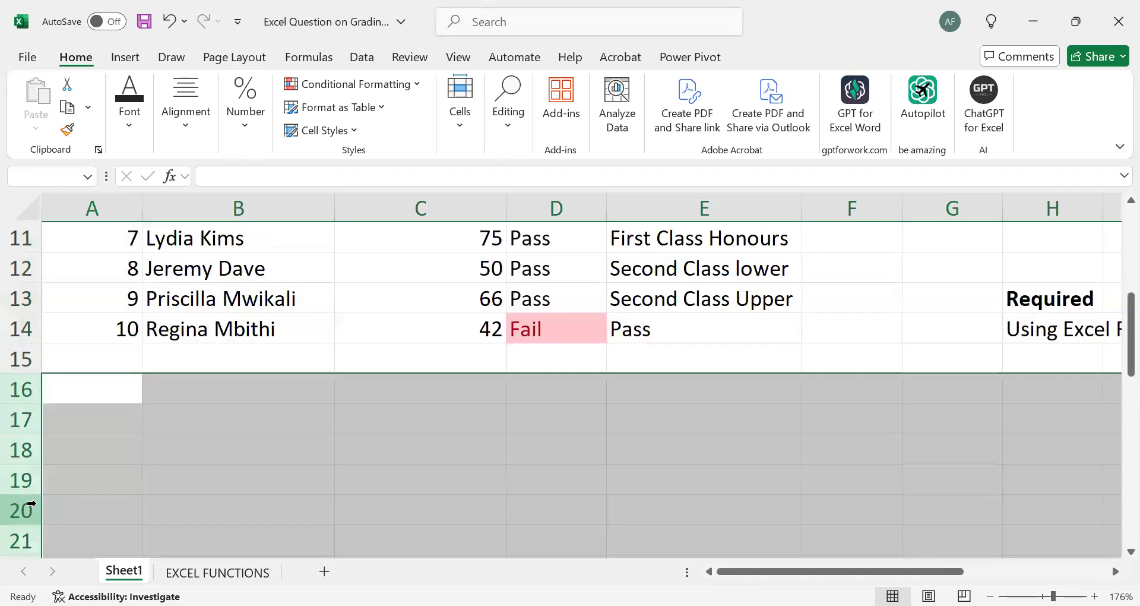
Step: Number five additional student rows 11 to 15 in cells A15 to A19
left_click(115, 363)
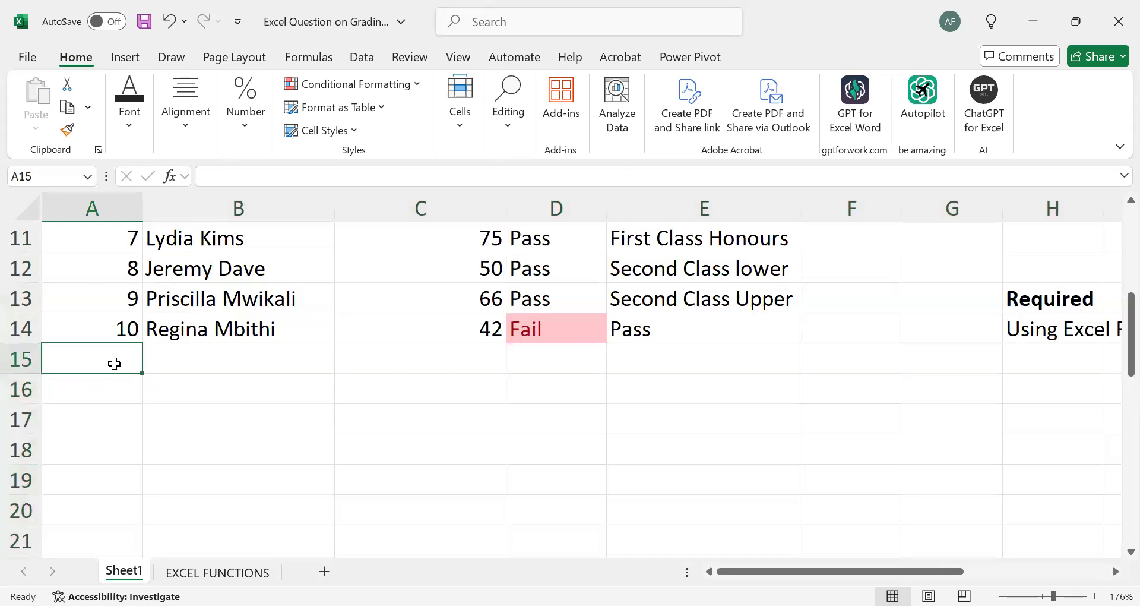
type("11")
key("Return")
type("12")
key("Return")
type("13")
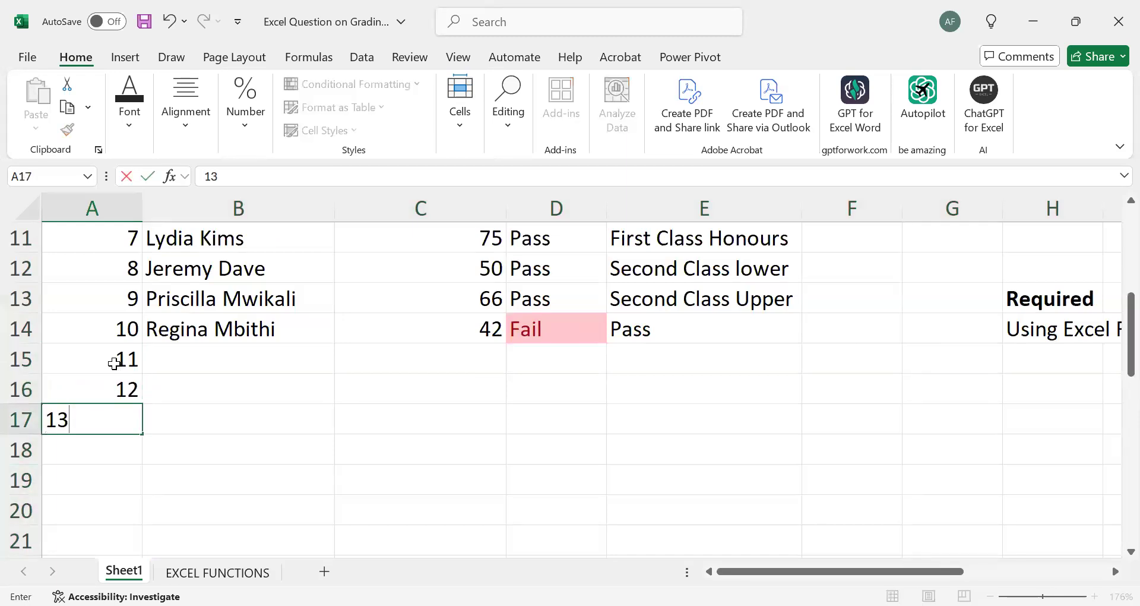
key("Return")
type("14")
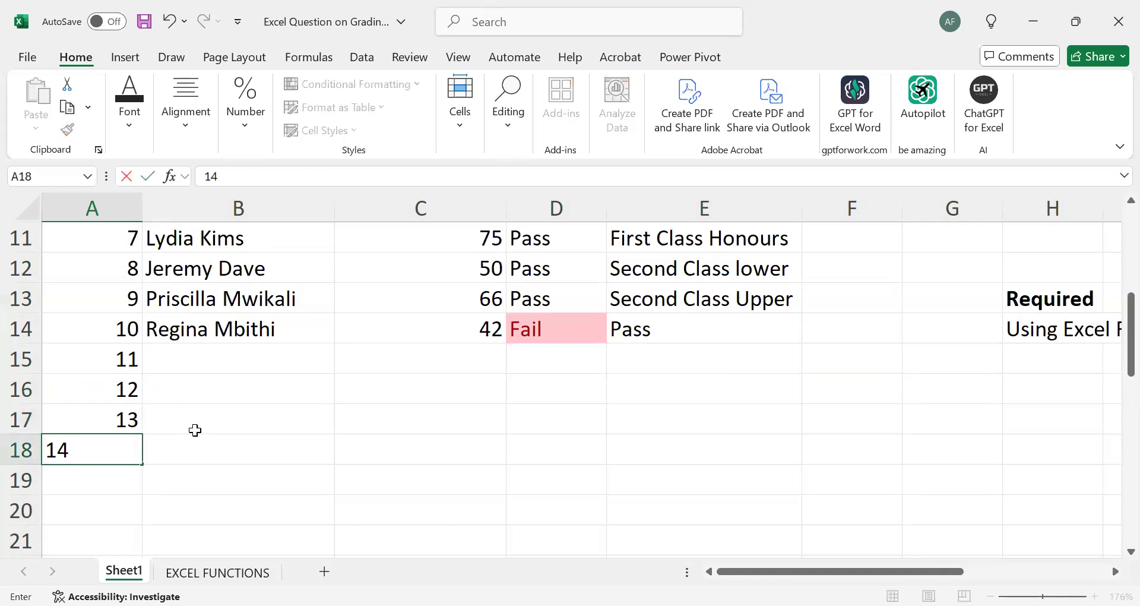
key("Return")
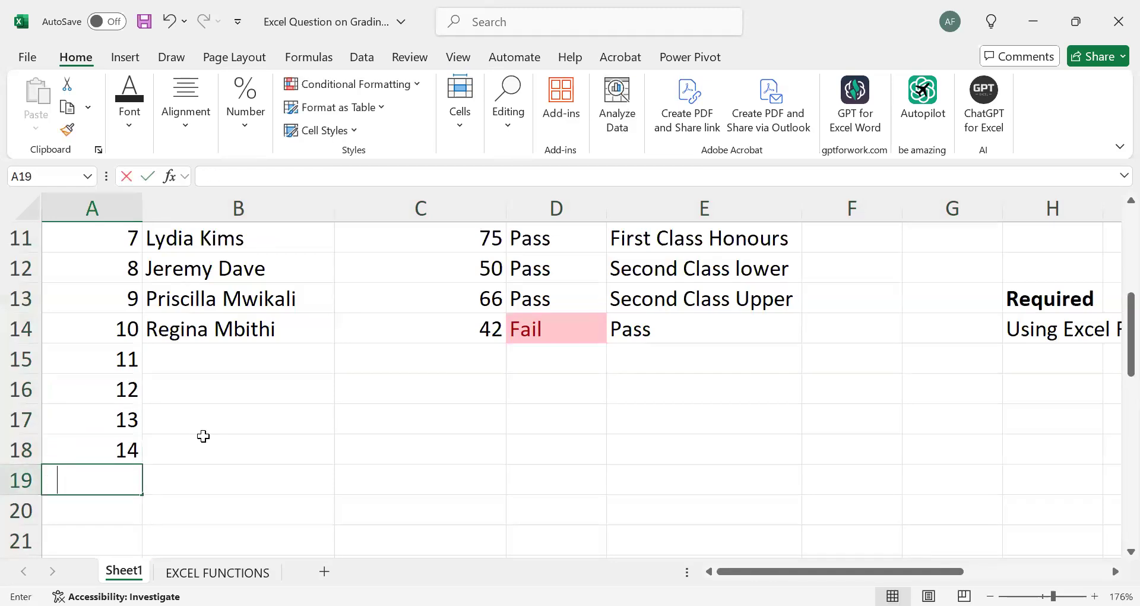
type("15")
Step: Enter the names of additional students 11 to 13 in cells B15 to B17
left_click(231, 354)
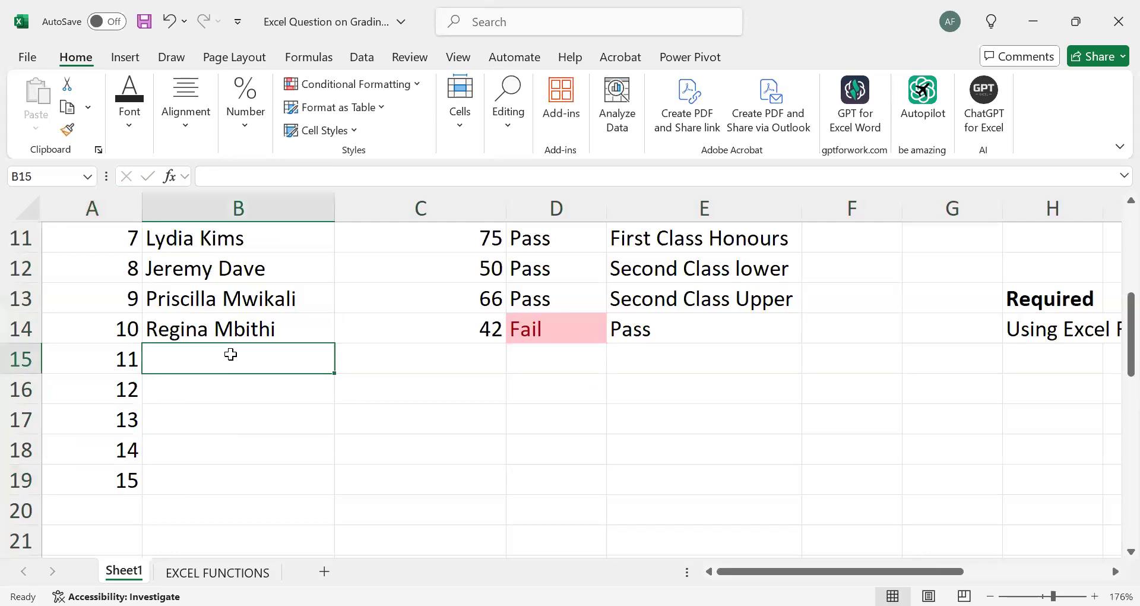
type("Kadum")
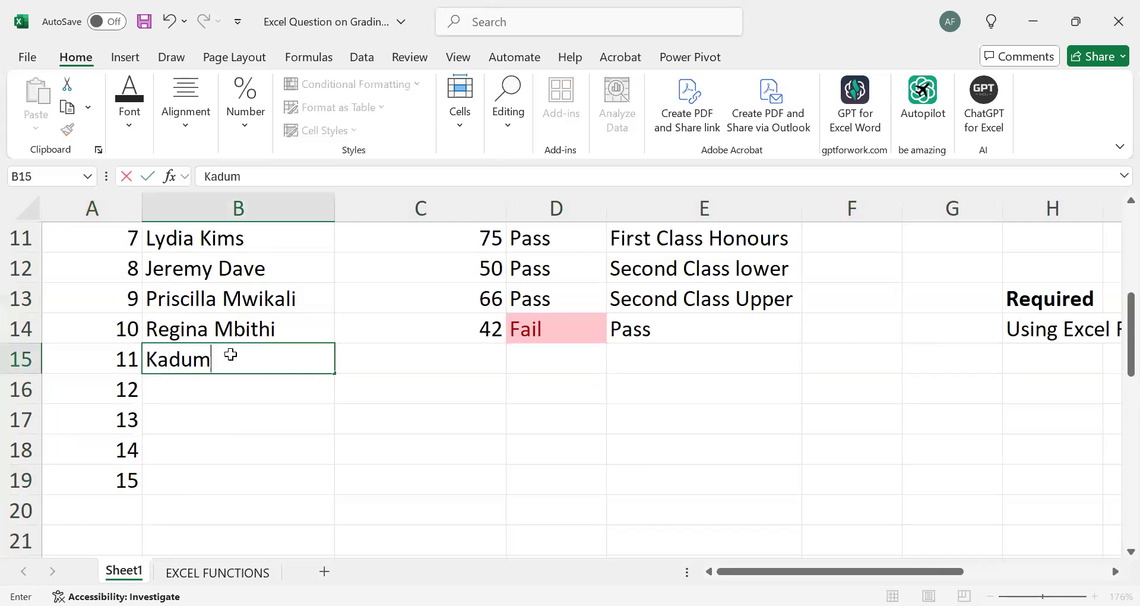
key("Return")
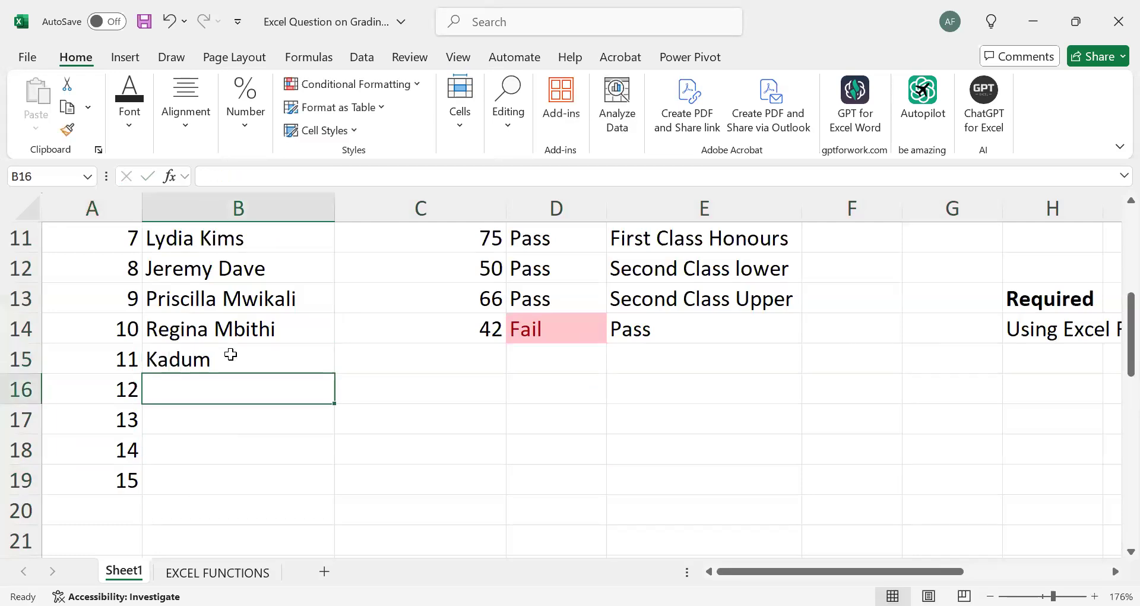
type("Keion")
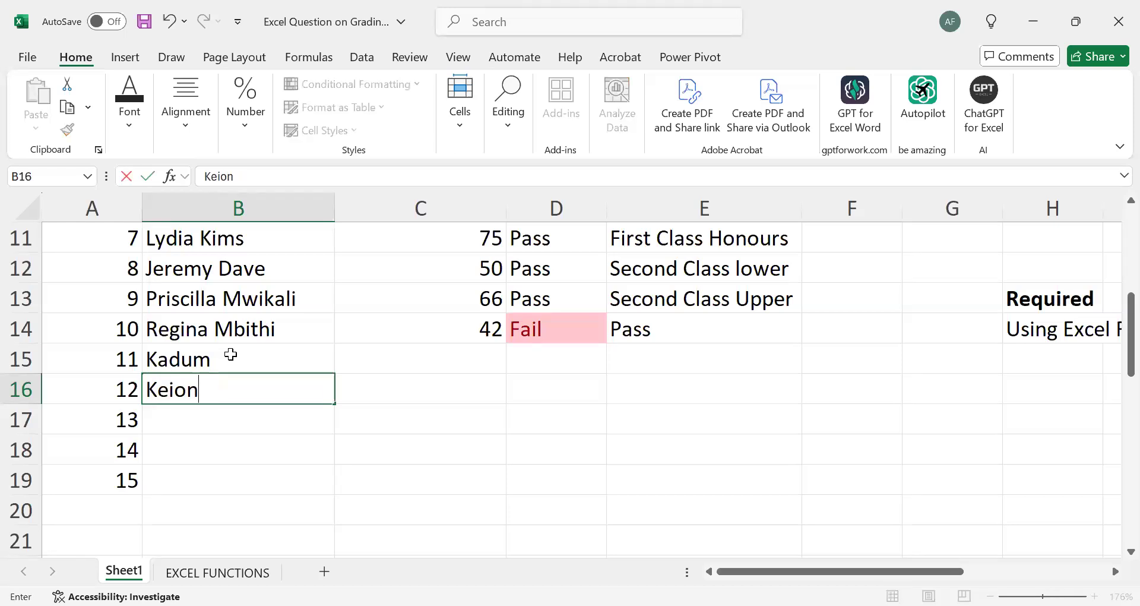
type("o")
key("Return")
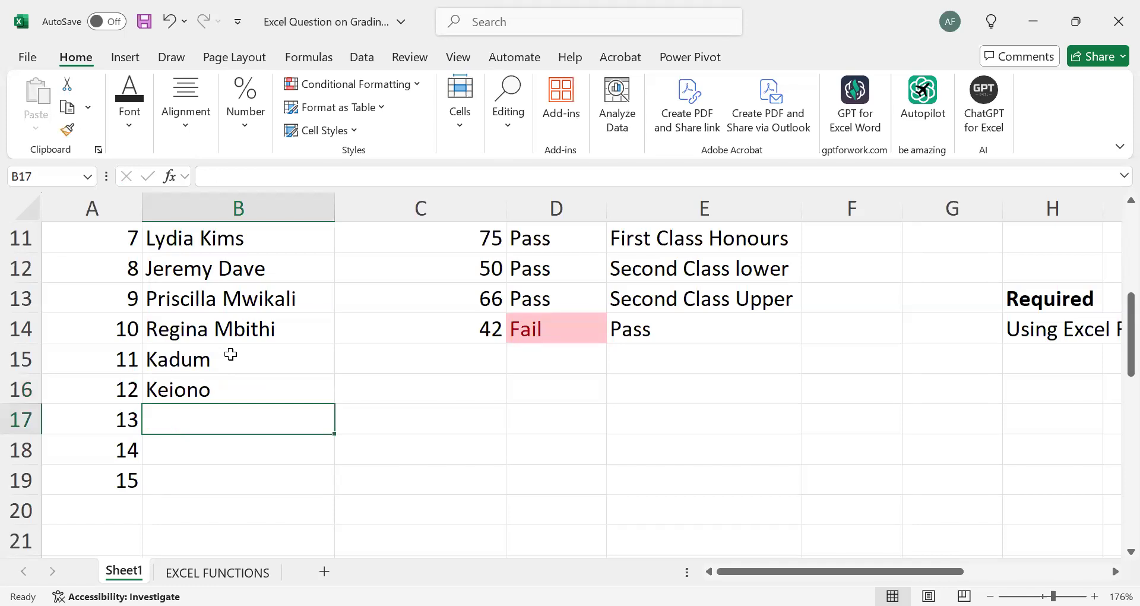
type("Miriam")
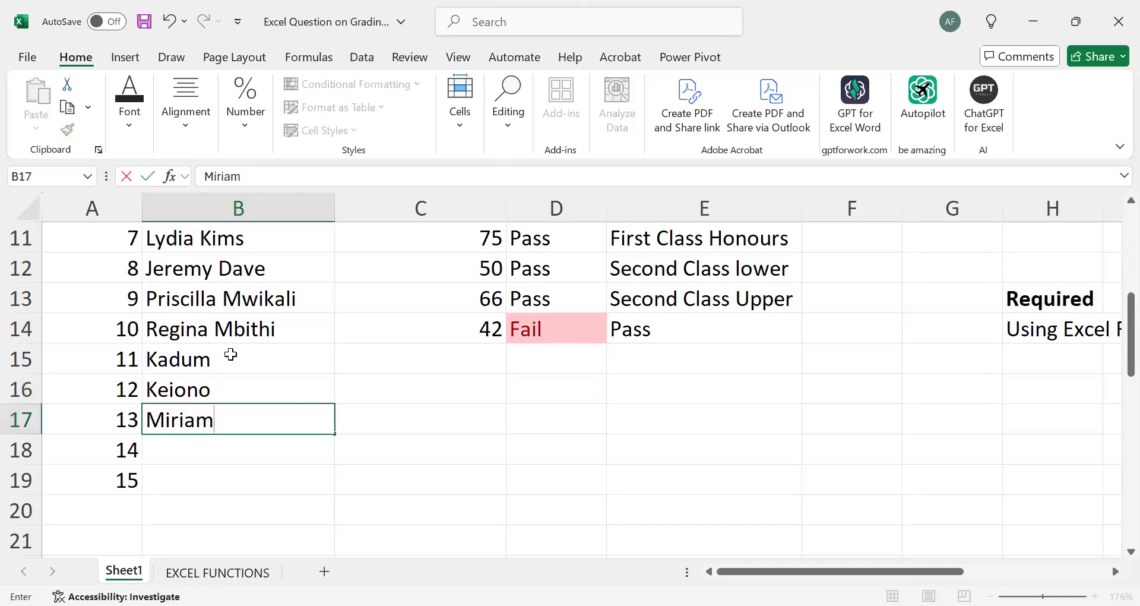
key("Return")
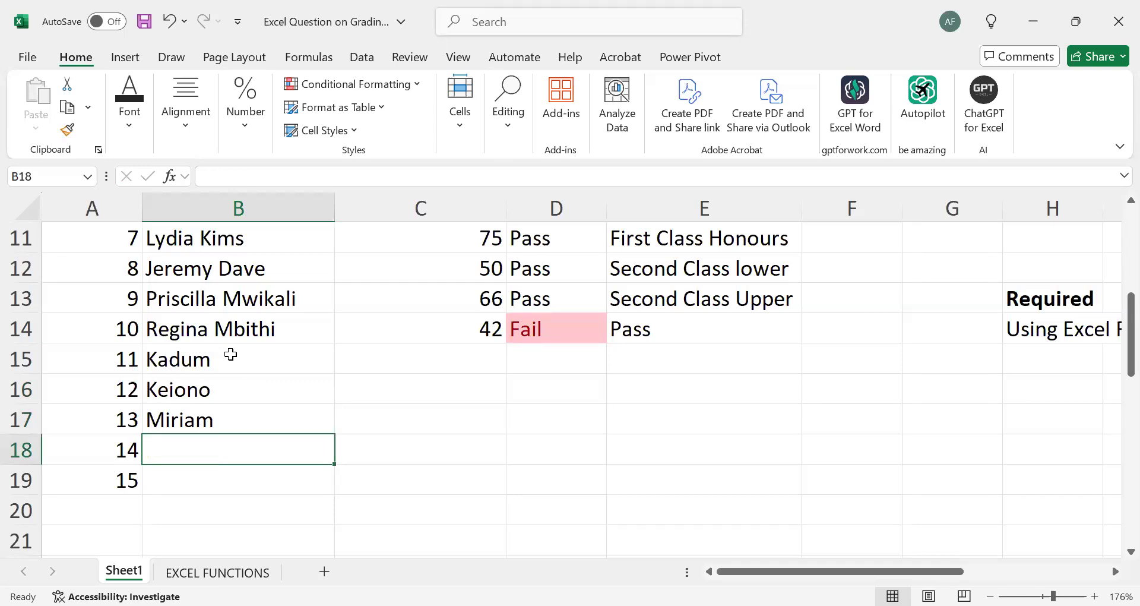
type("Ngum")
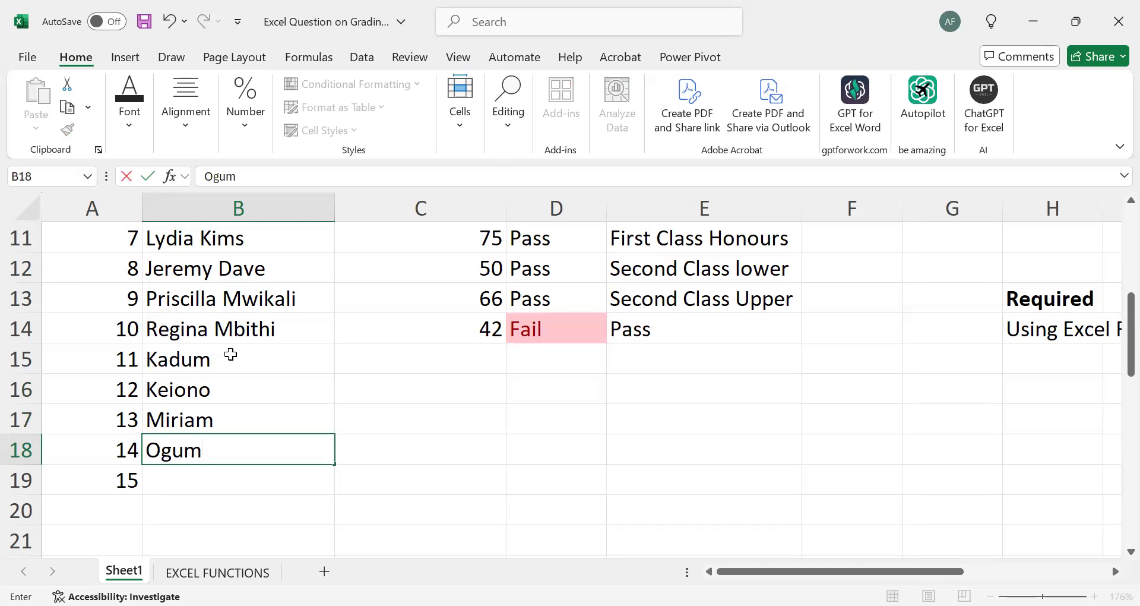
key("Return")
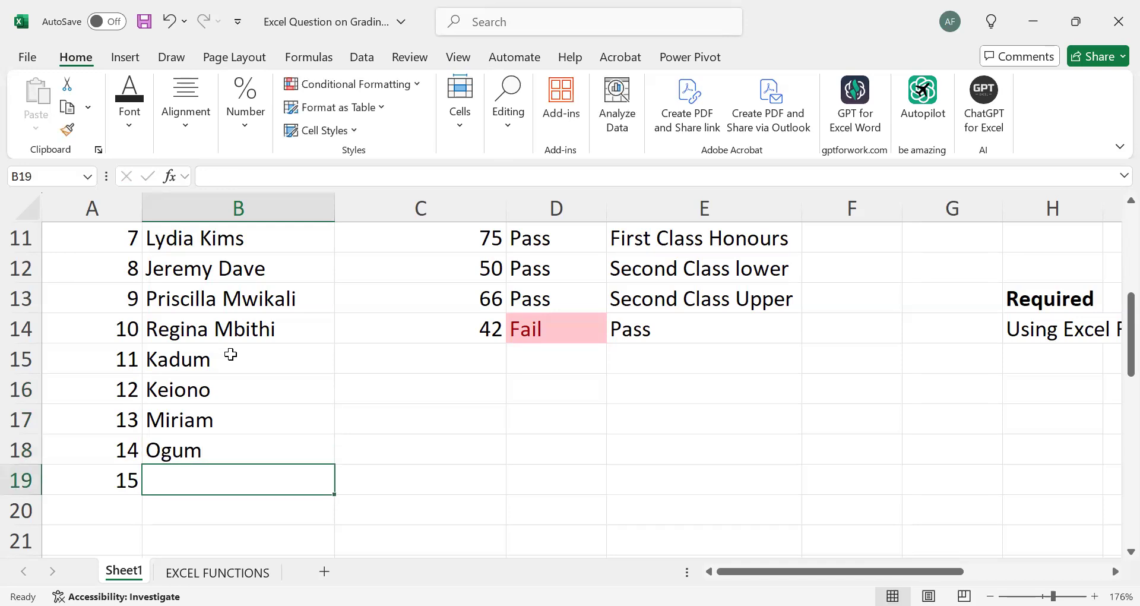
type("R")
key("BackSpace")
key("BackSpace")
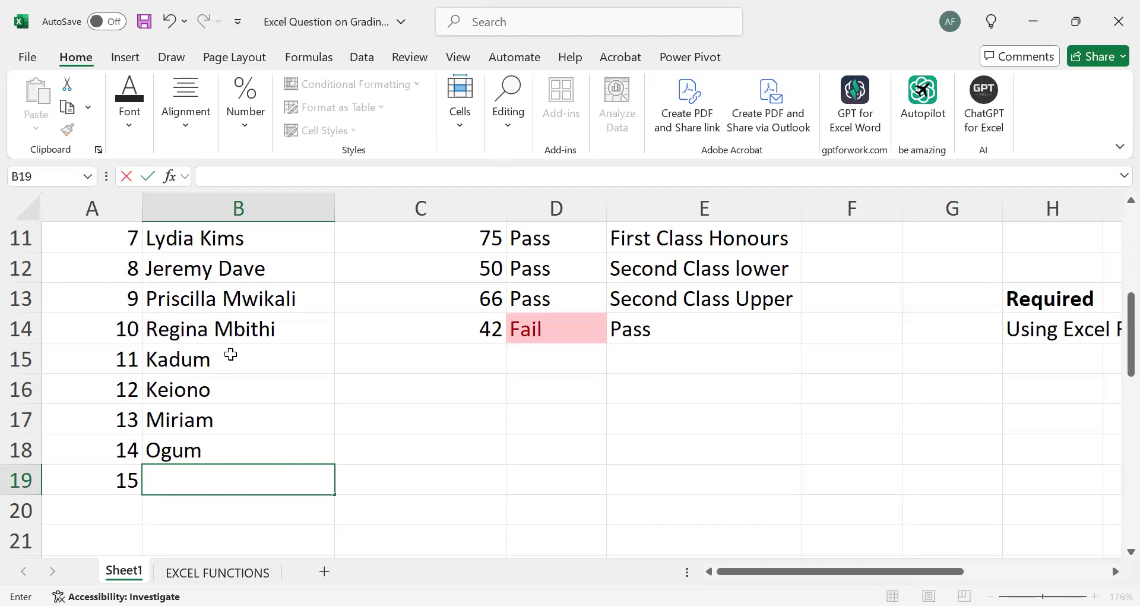
key("Up")
Step: Enter the names of students 14 and 15 in cells B18 and B19
type("Kevo")
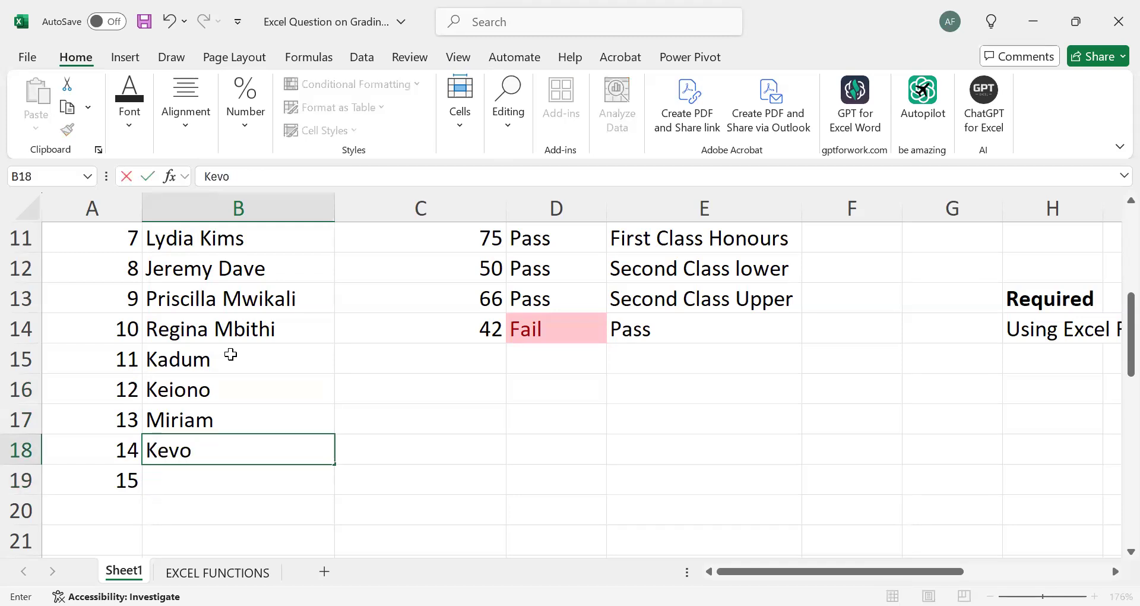
key("Return")
type("Brayo")
key("Return")
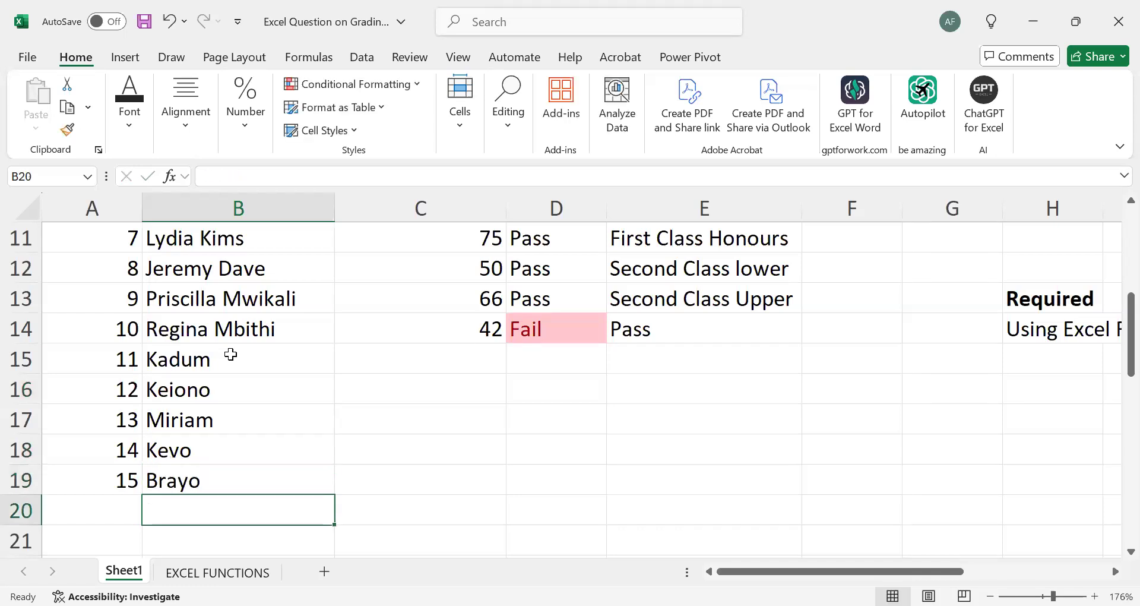
Step: Enter the aggregate scores 39, 35, 69, 50 and 45 for the additional students in cells C15 to C19
left_click(492, 381)
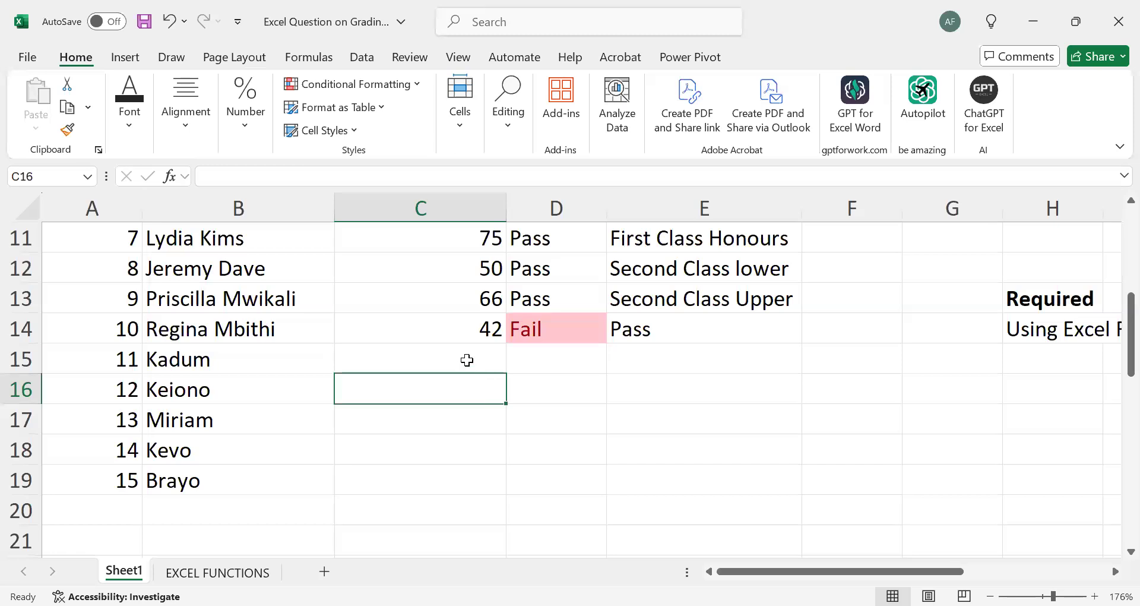
left_click(466, 360)
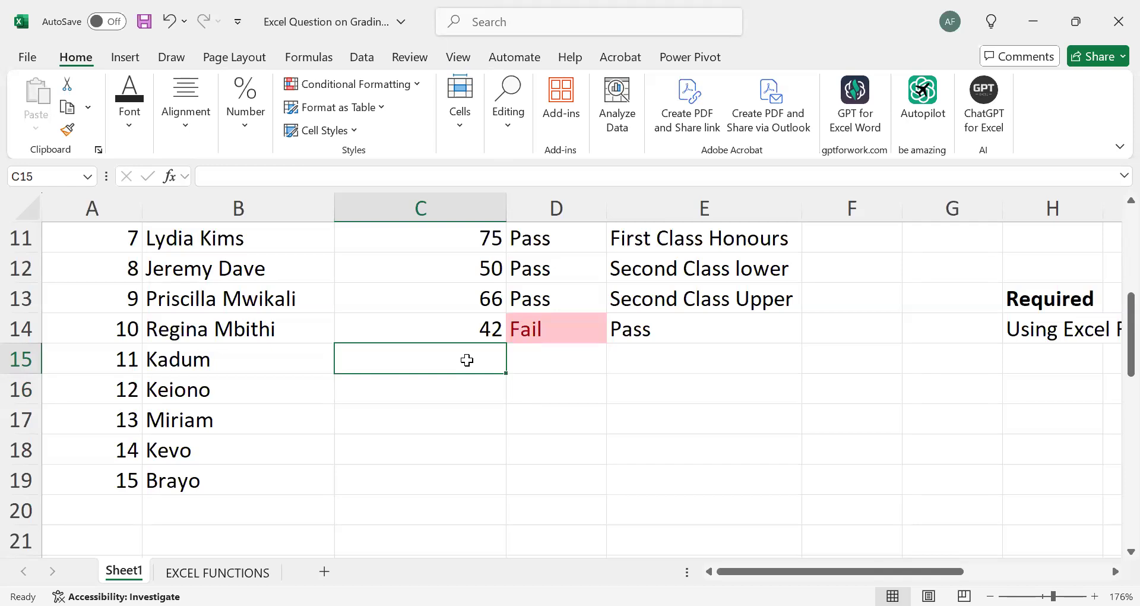
type("39")
key("Return")
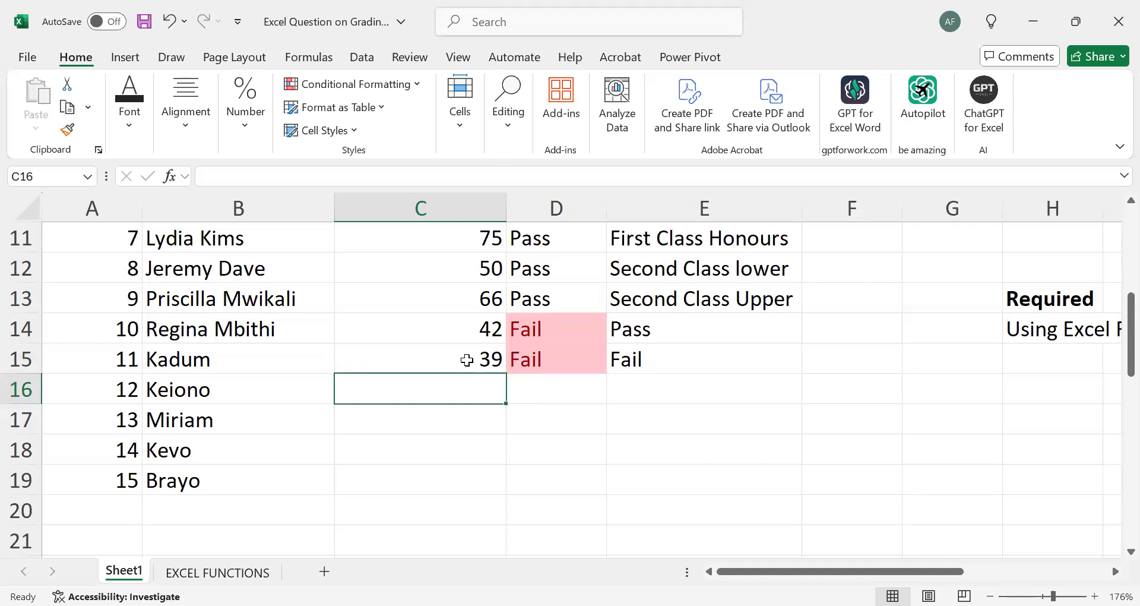
type("35")
key("Return")
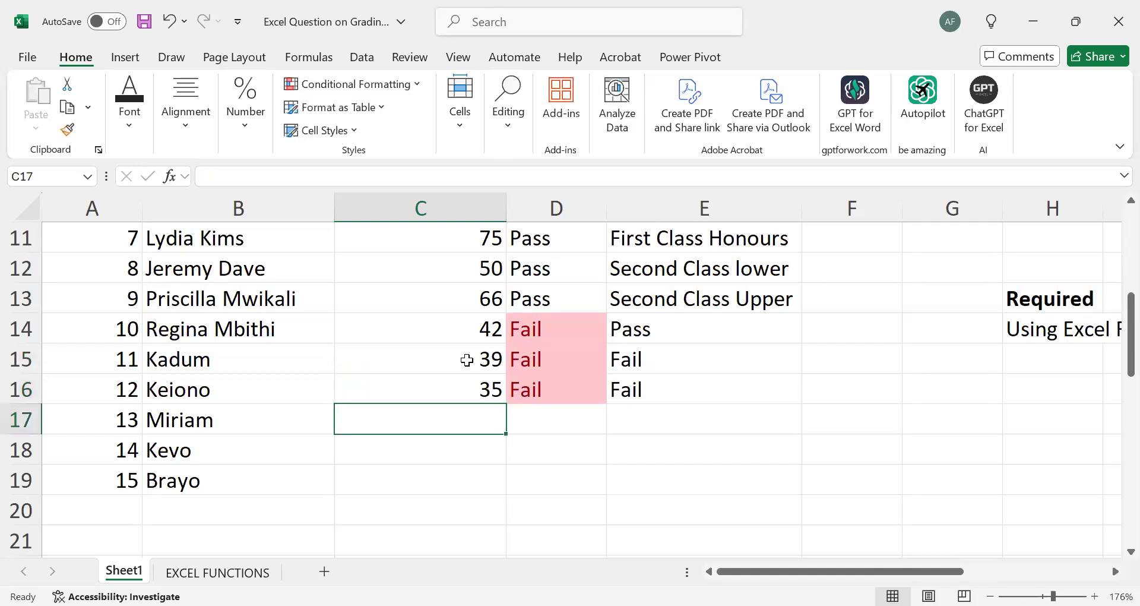
type("69")
key("Return")
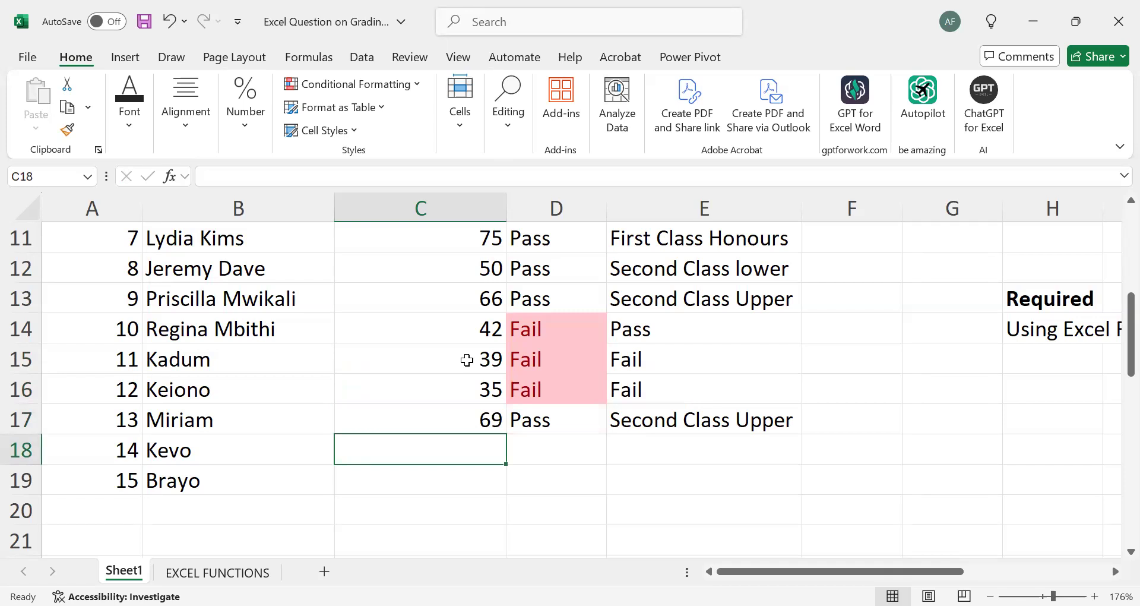
type("50")
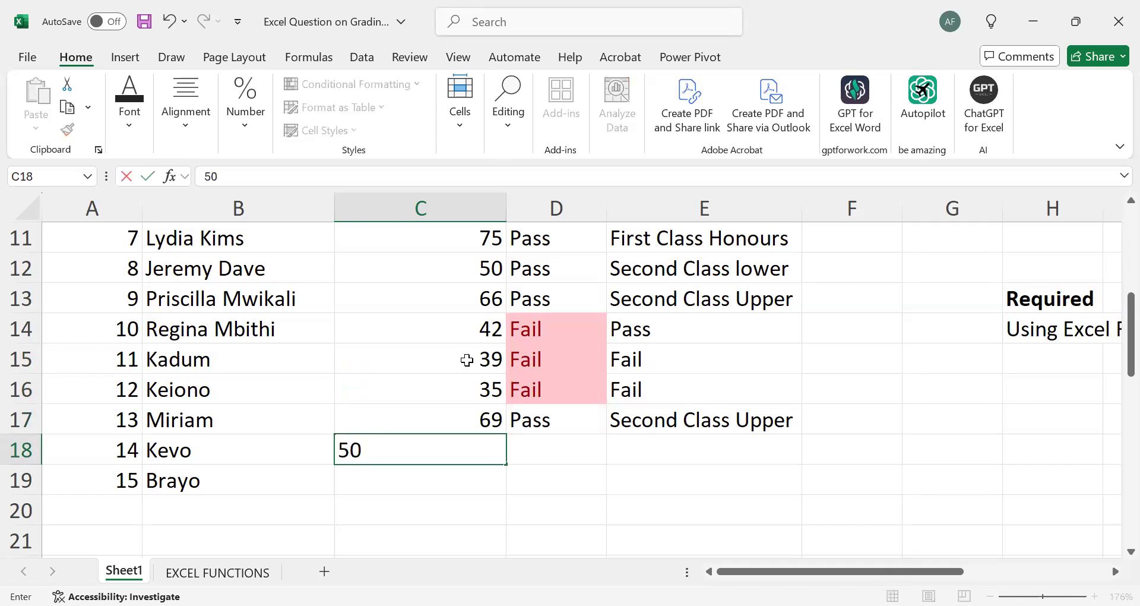
key("Return")
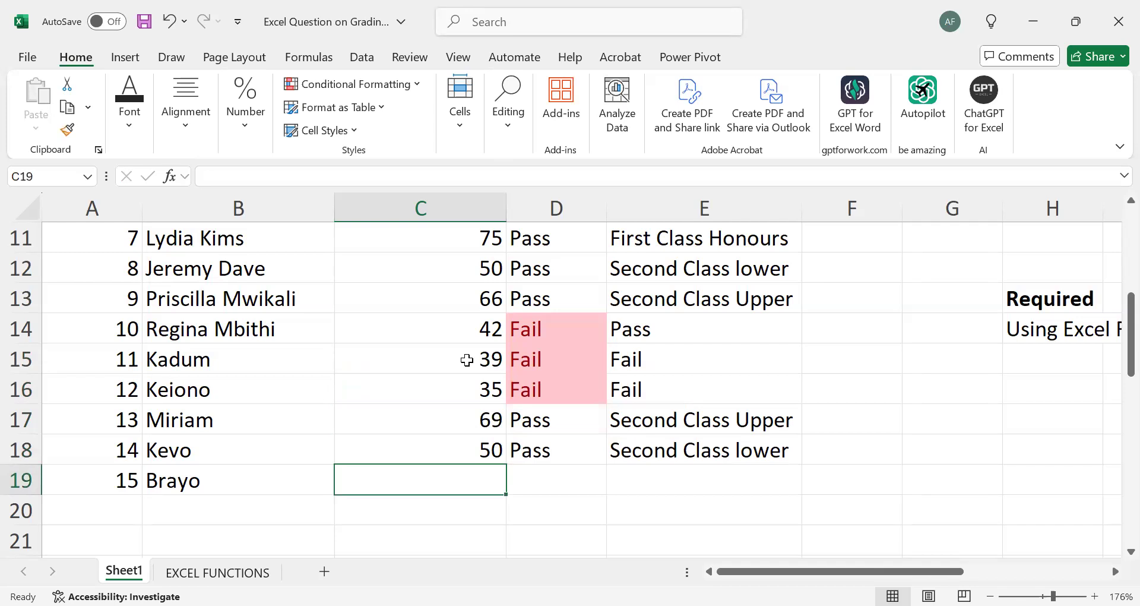
type("45")
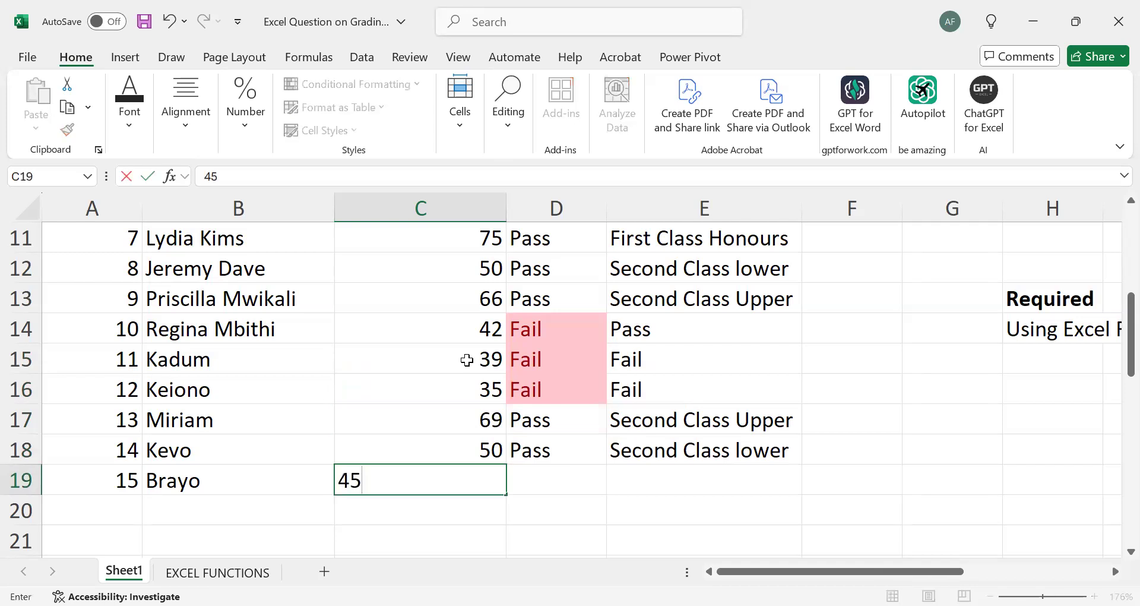
key("Return")
Step: Review the Pass or Fail grades and the honours classes of all students in rows 5 to 19
left_click(827, 364)
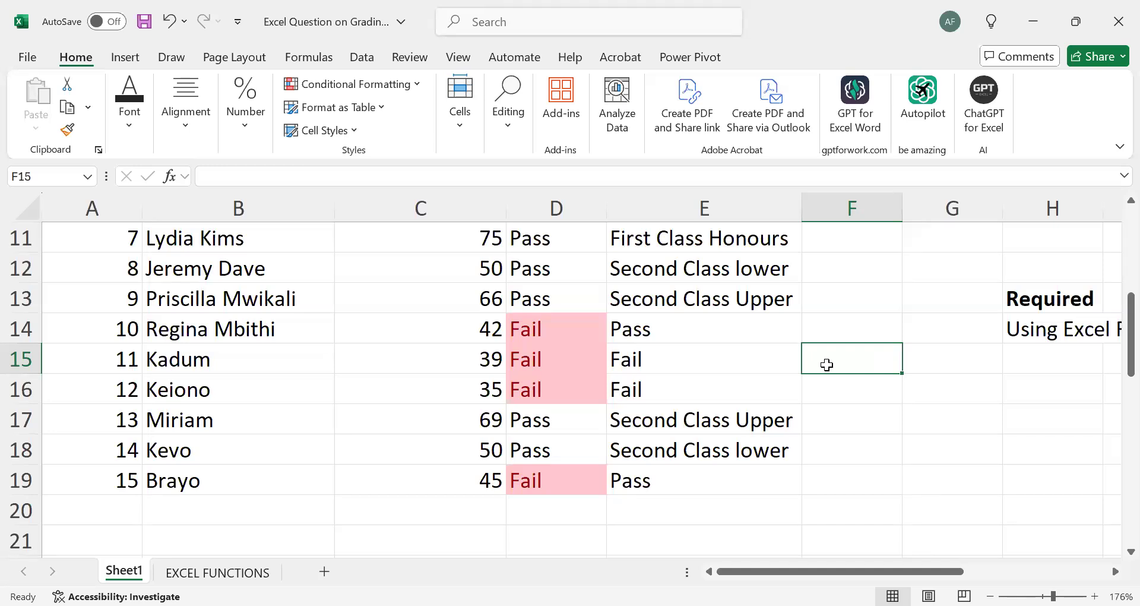
scroll(826, 364, "up", 3)
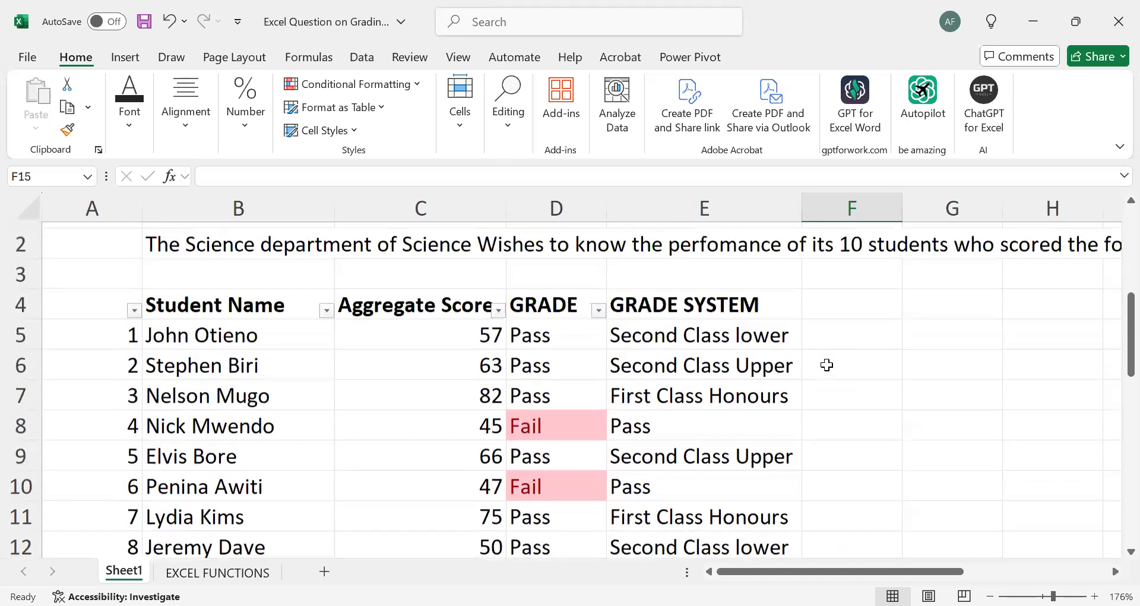
scroll(826, 364, "down", 1)
scroll(826, 364, "down", 2)
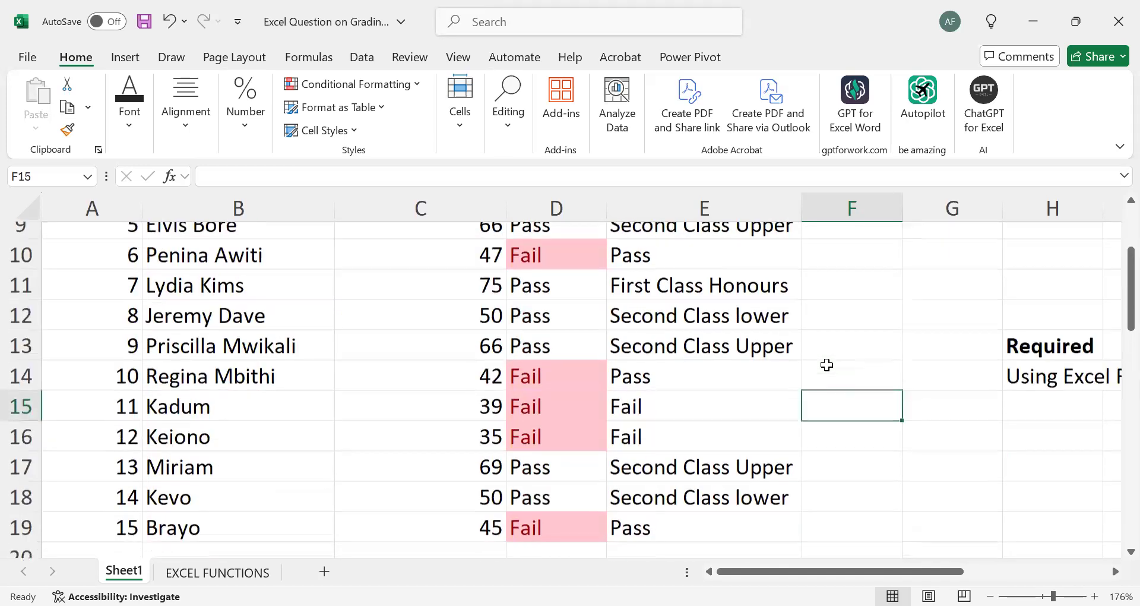
scroll(826, 365, "up", 2)
scroll(827, 364, "up", 1)
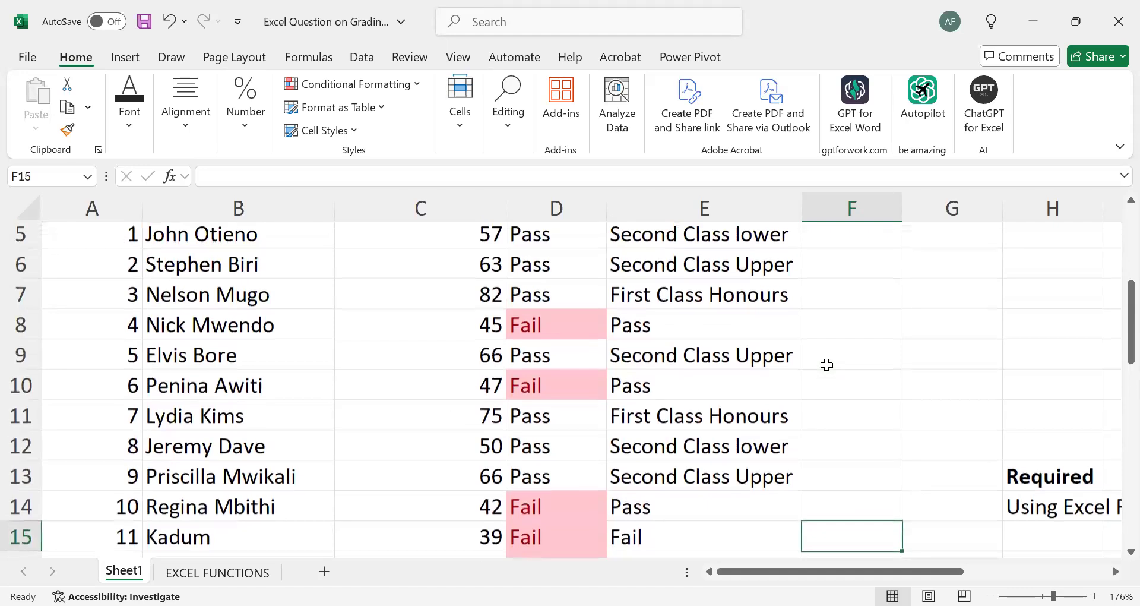
scroll(827, 365, "up", 1)
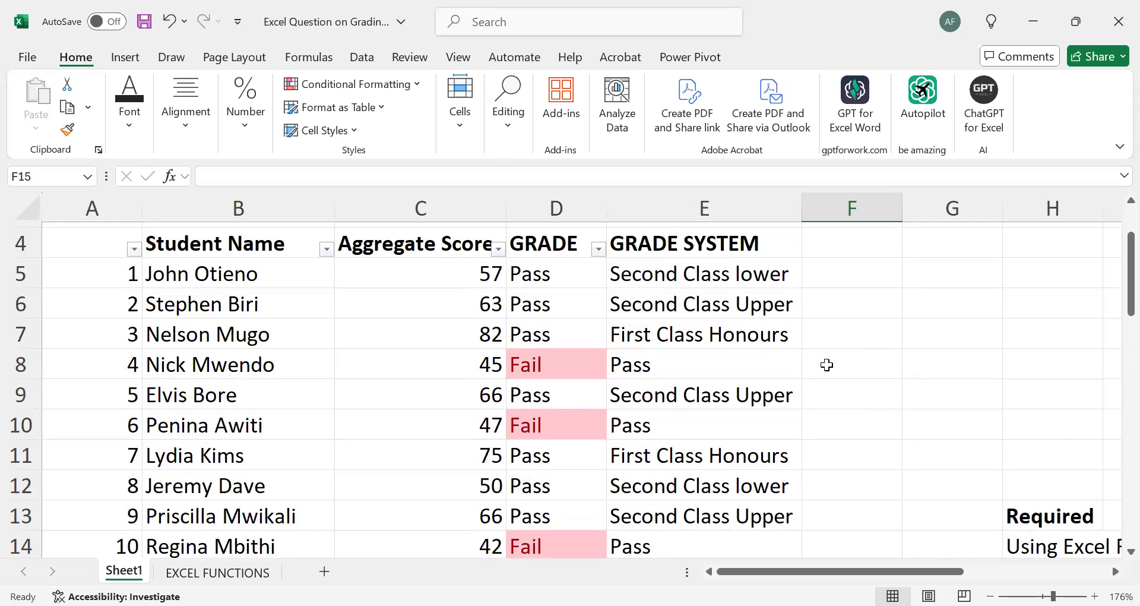
left_click(899, 347)
scroll(900, 347, "down", 1)
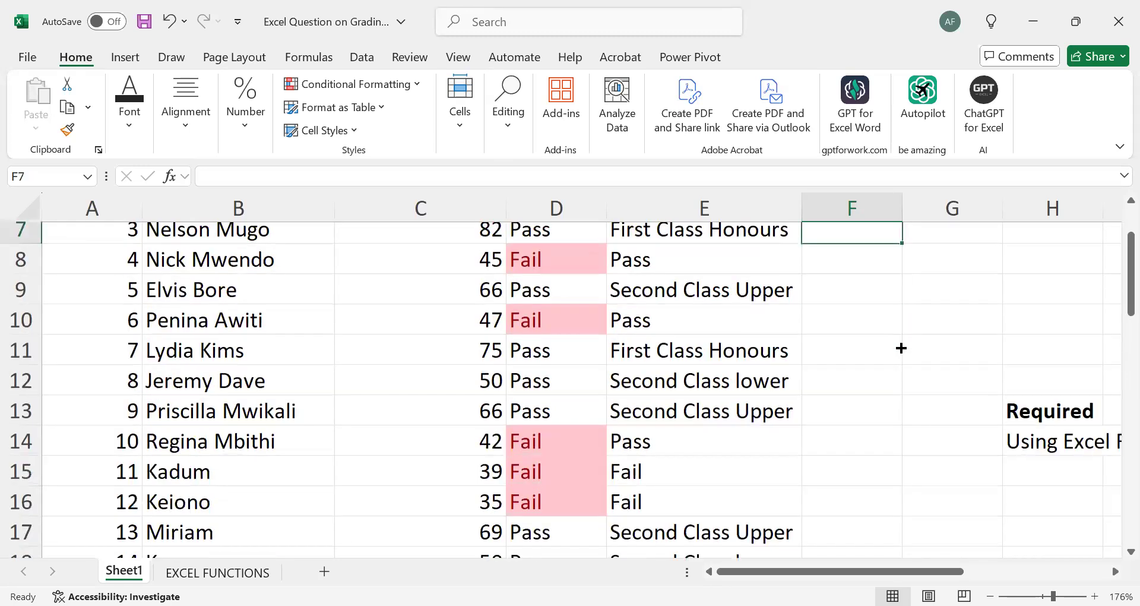
scroll(756, 297, "up", 2)
Step: Inspect the nested IF formula in E5 and compare it with the grade system results down the table
left_click(734, 309)
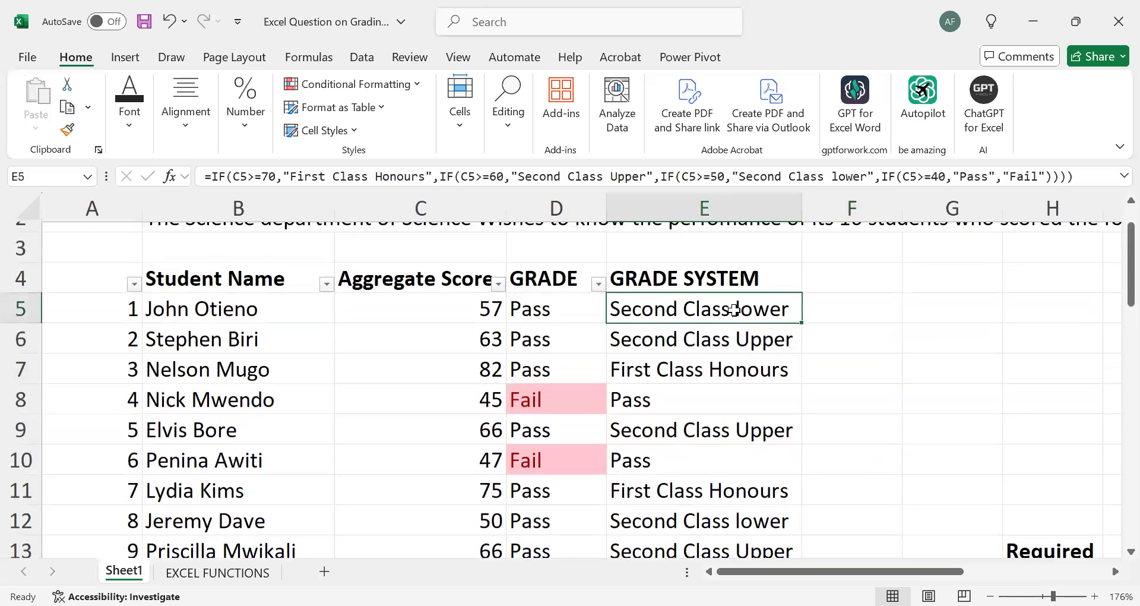
left_click(1082, 181)
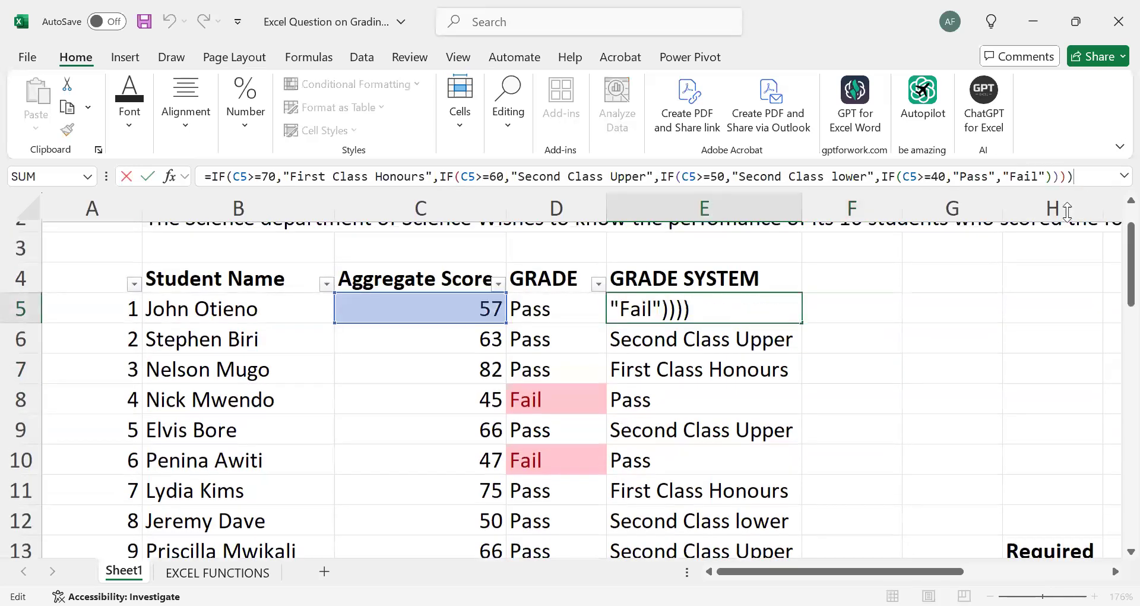
key("Escape")
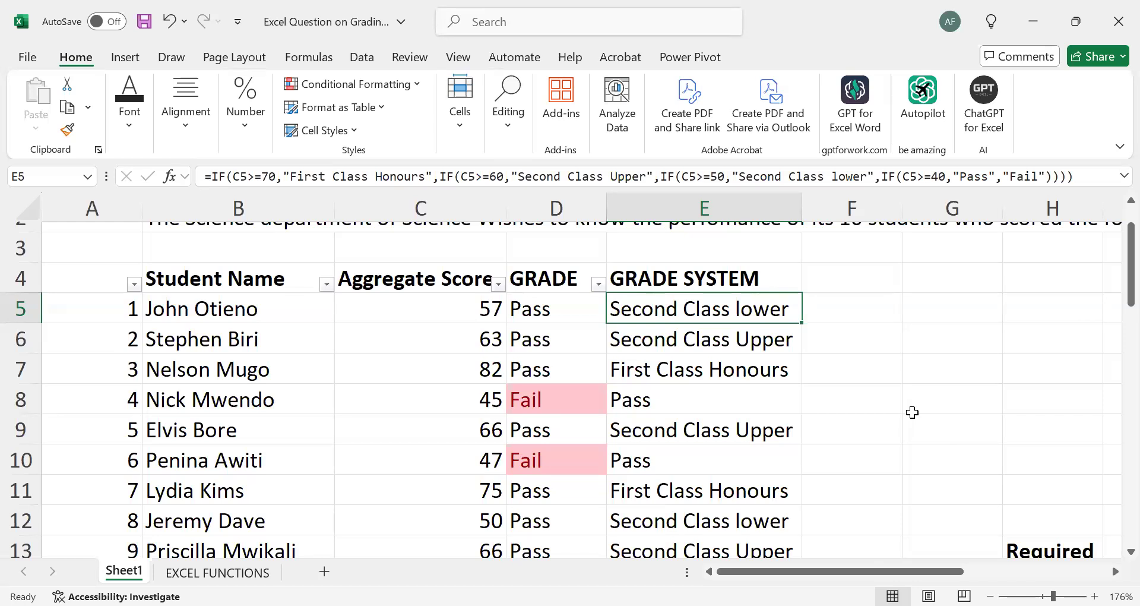
left_click(883, 437)
scroll(884, 438, "down", 2)
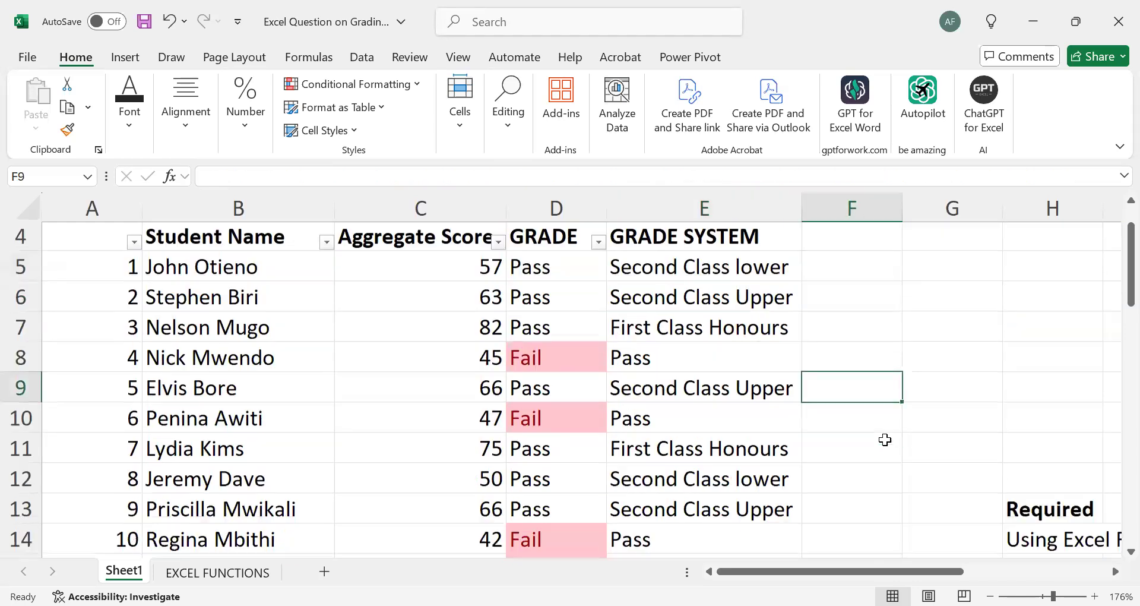
scroll(885, 440, "down", 2)
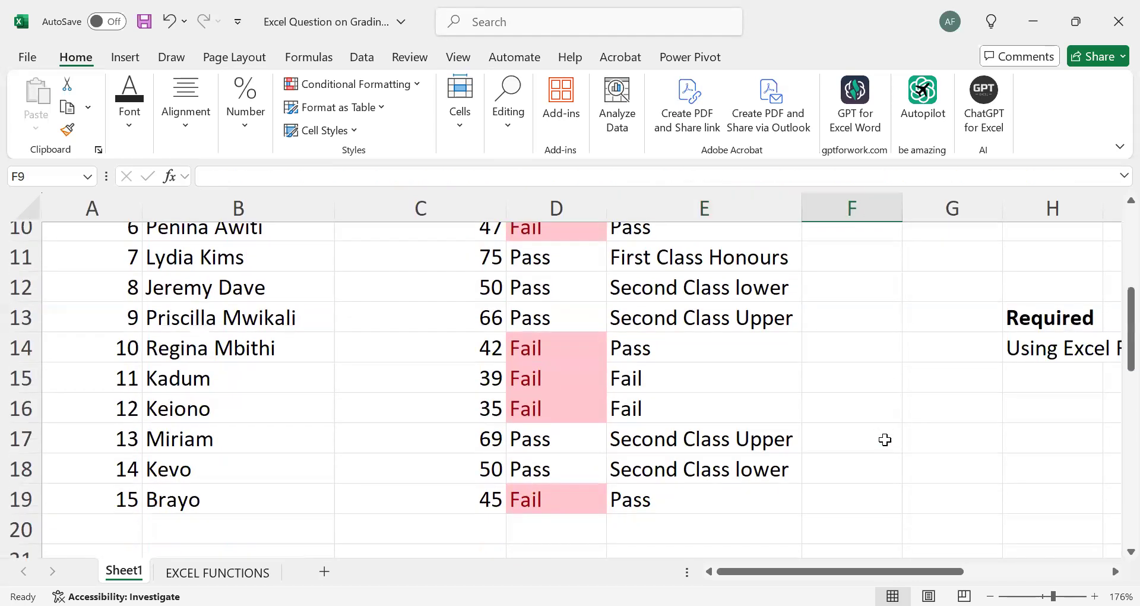
scroll(885, 439, "up", 2)
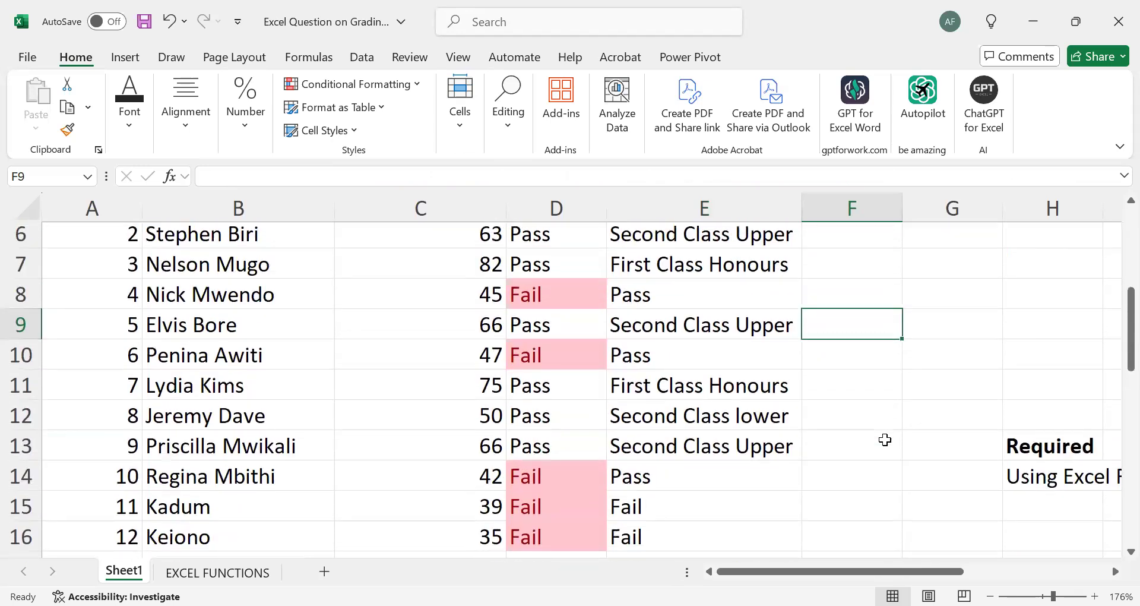
scroll(885, 440, "up", 1)
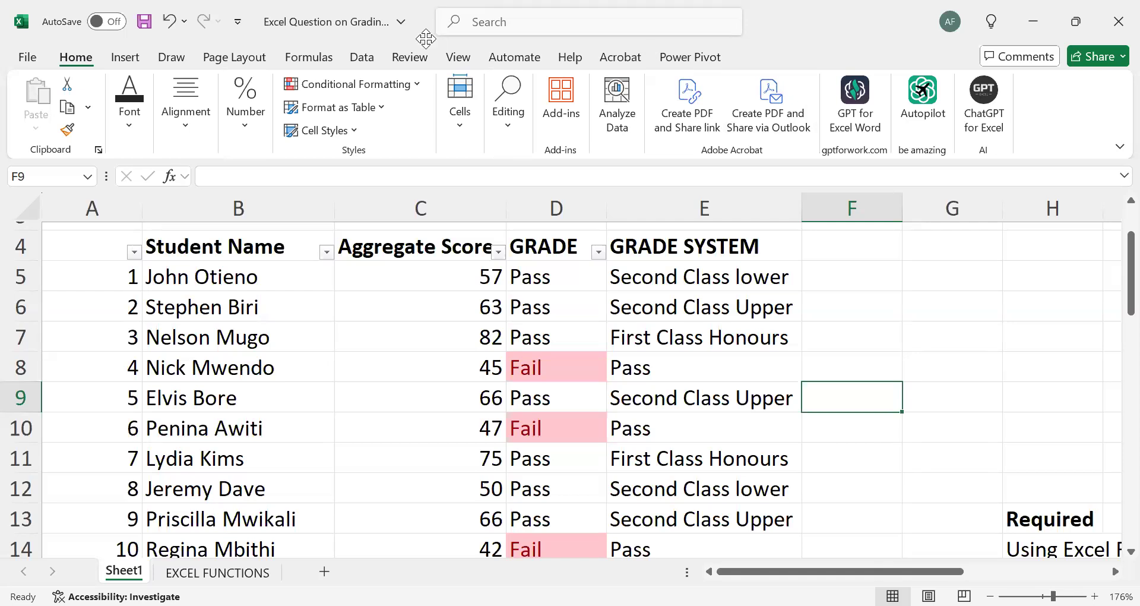
Step: Apply a Text That Contains rule for "first" to E5:E19, using Green Fill with Dark Green Text
left_click(745, 276)
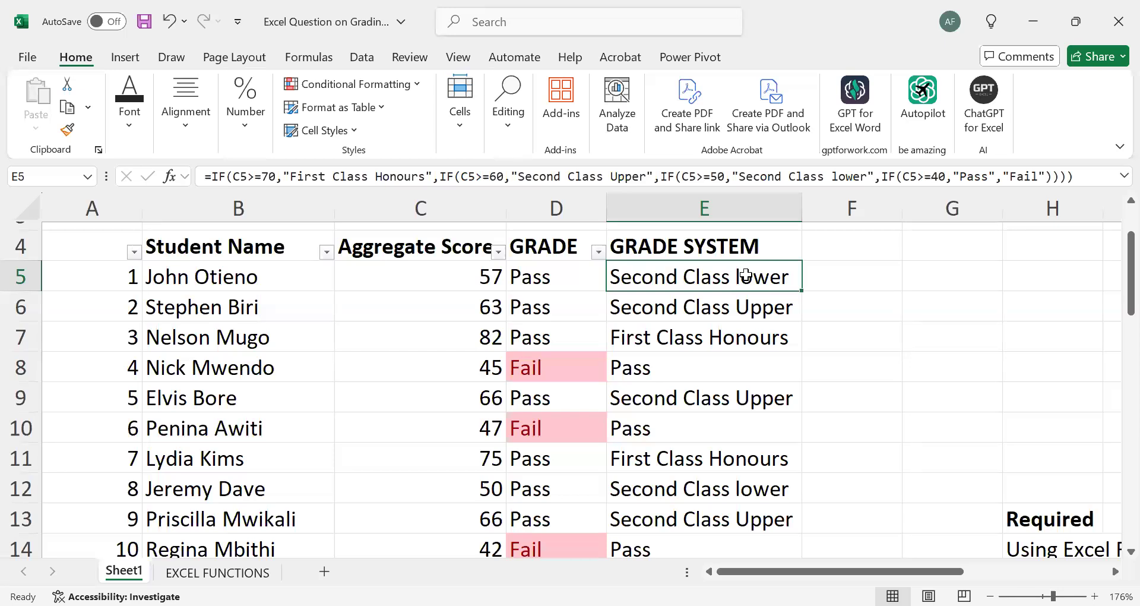
key("ctrl+shift+Down")
scroll(746, 275, "up", 2)
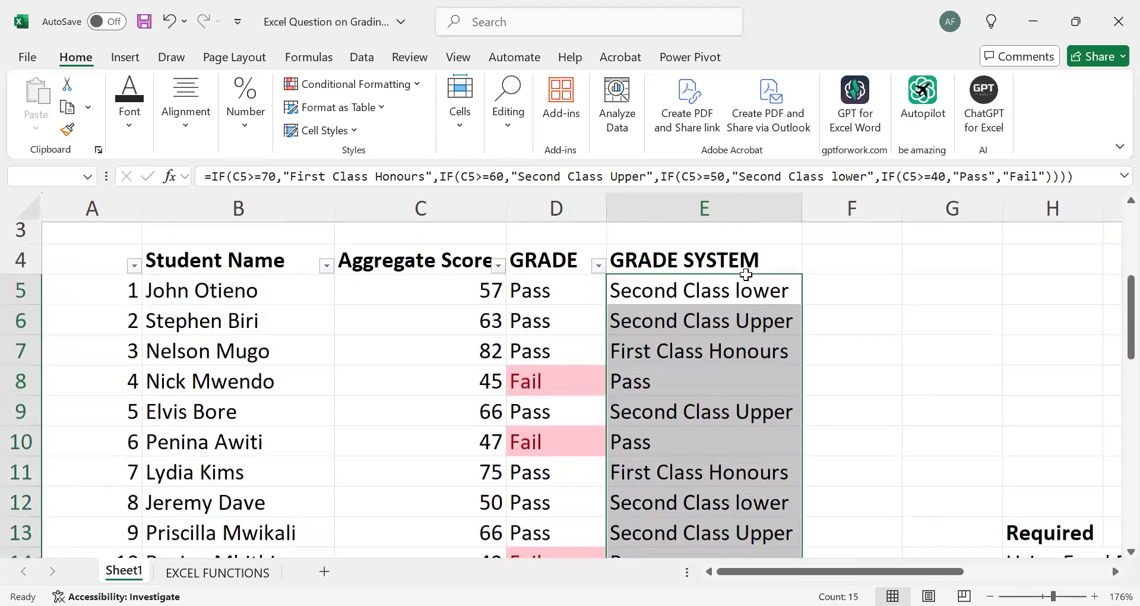
scroll(746, 275, "up", 1)
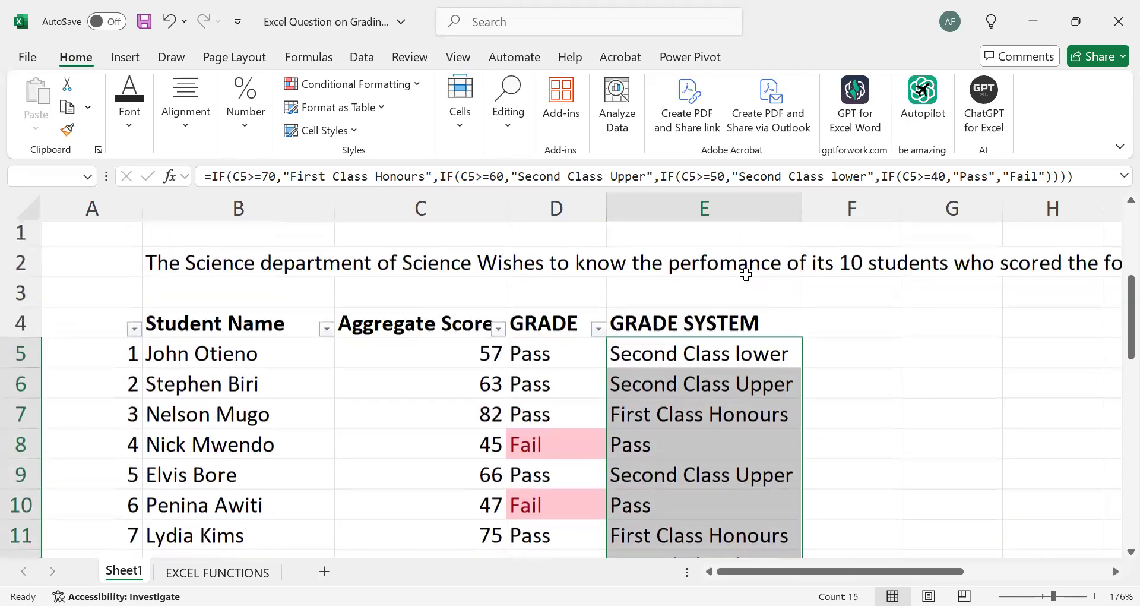
left_click(418, 86)
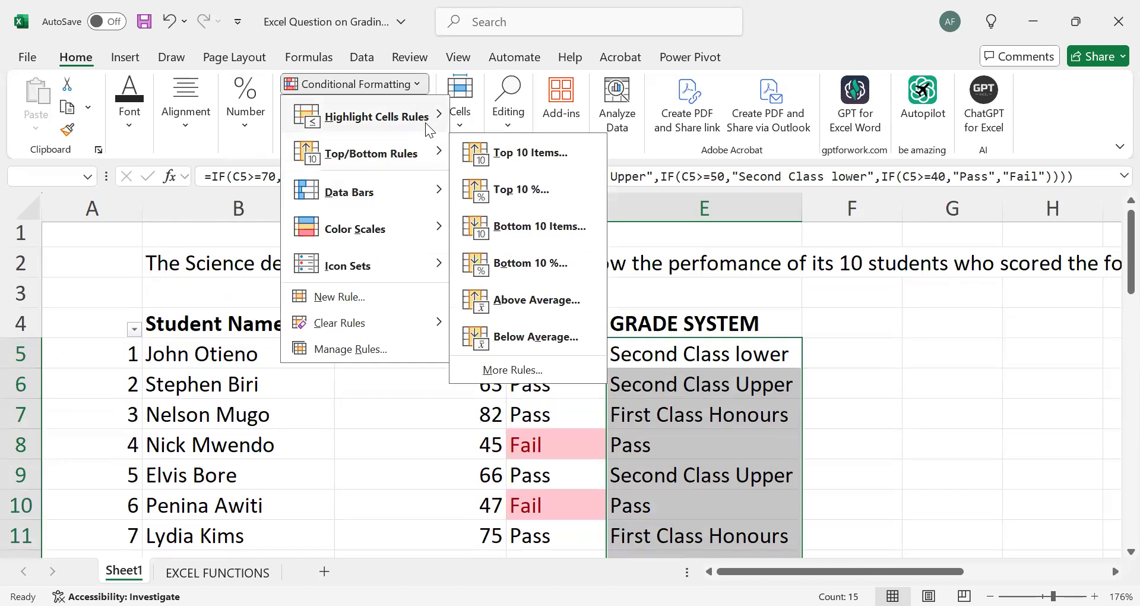
mouse_move(425, 122)
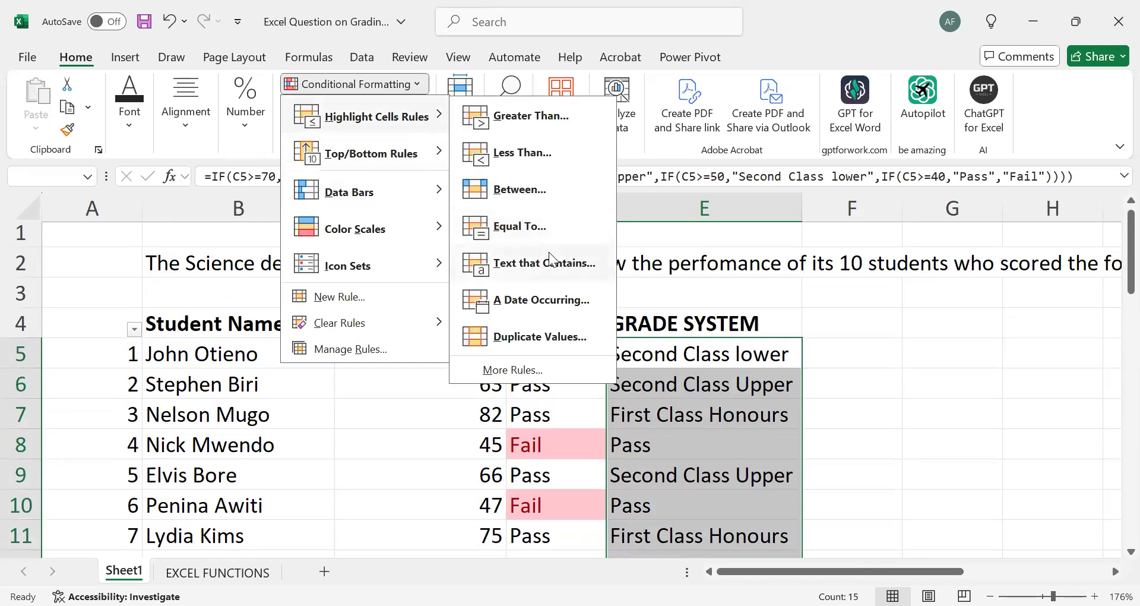
left_click(549, 252)
type("fir")
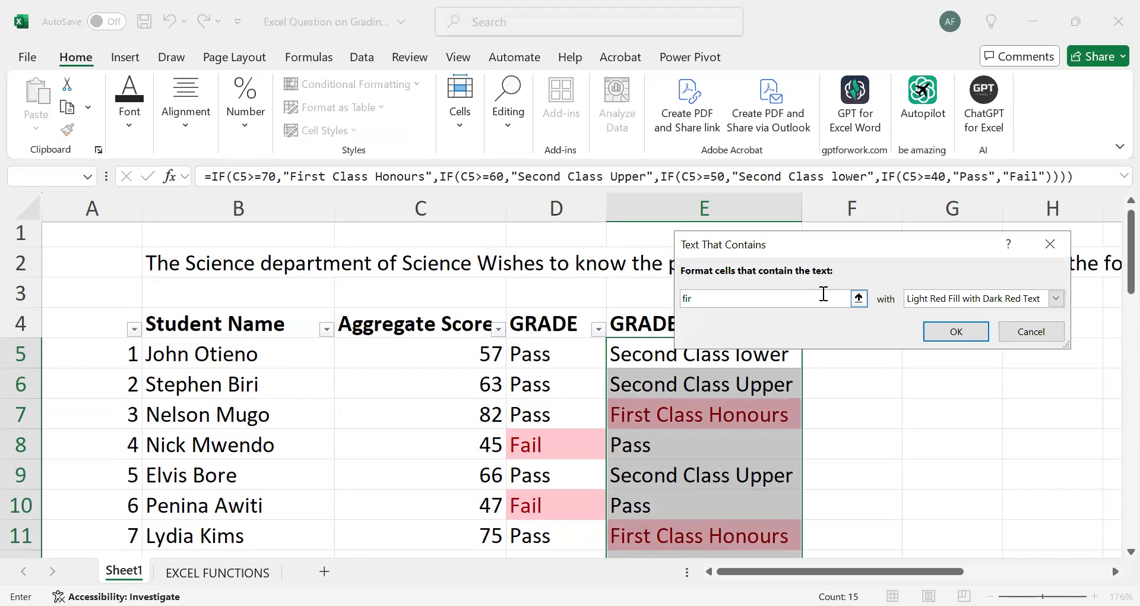
type("st")
left_click(1056, 300)
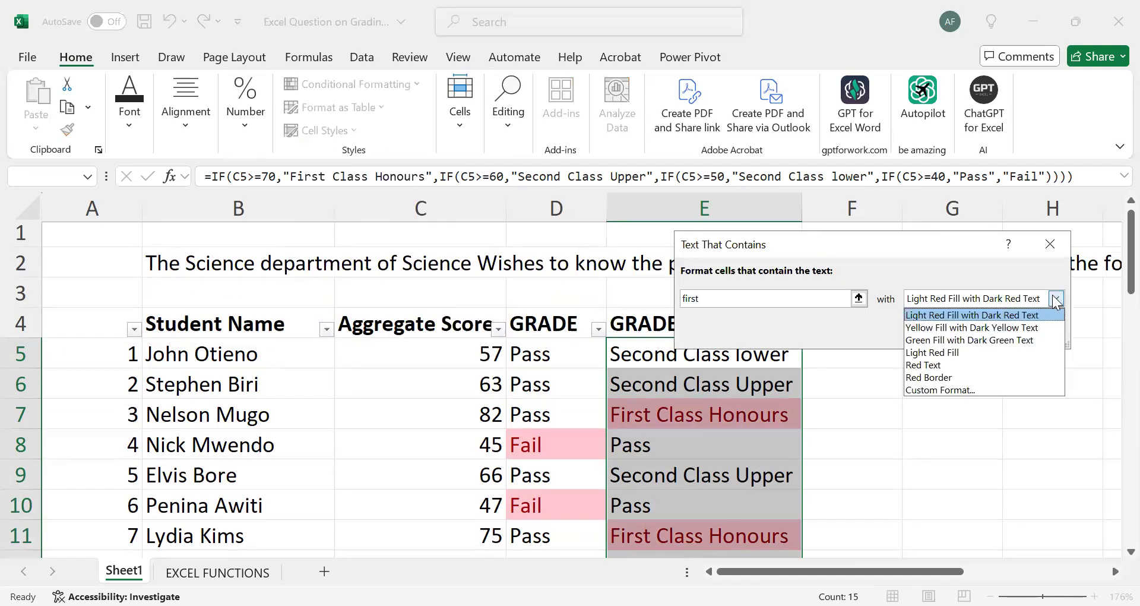
left_click(1015, 339)
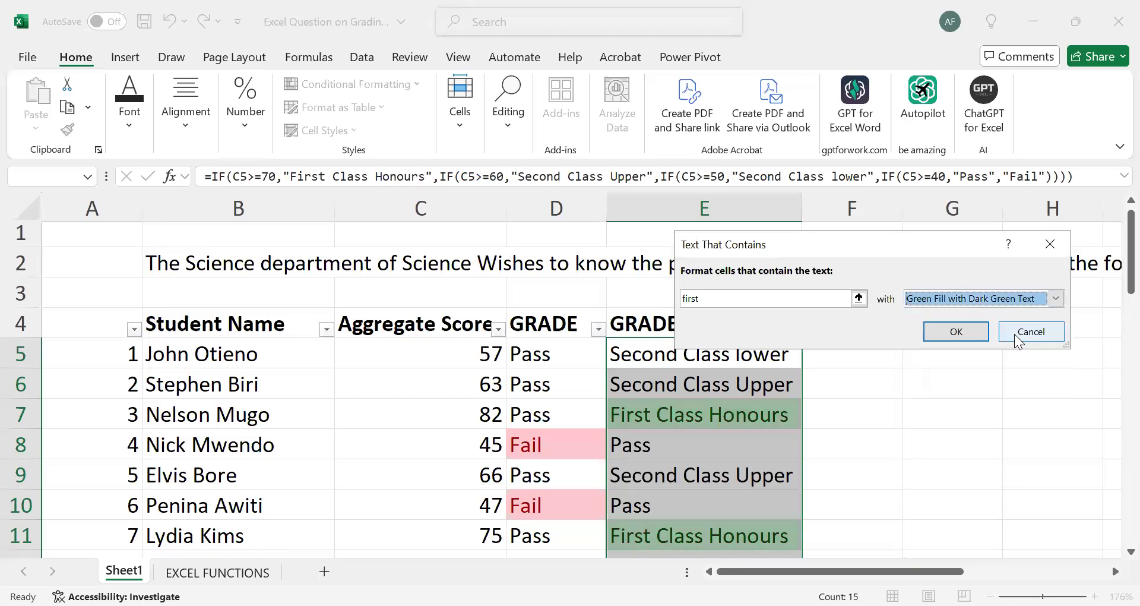
left_click(967, 341)
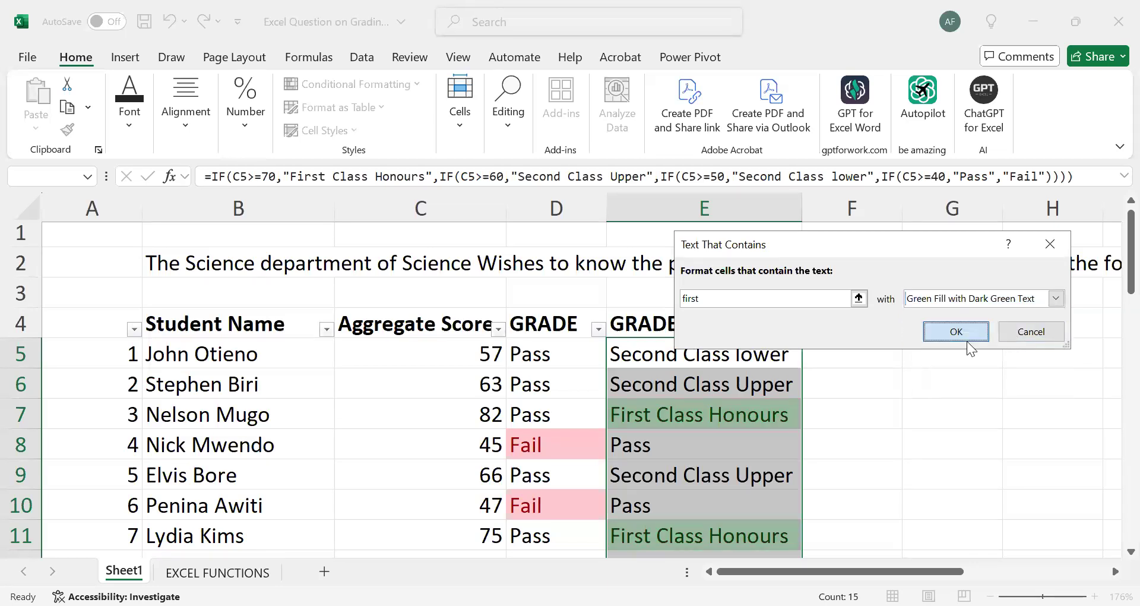
left_click(956, 397)
Step: Check the conditional formatting of the GRADE and GRADE SYSTEM columns down to the last student in row 19
scroll(956, 398, "down", 5)
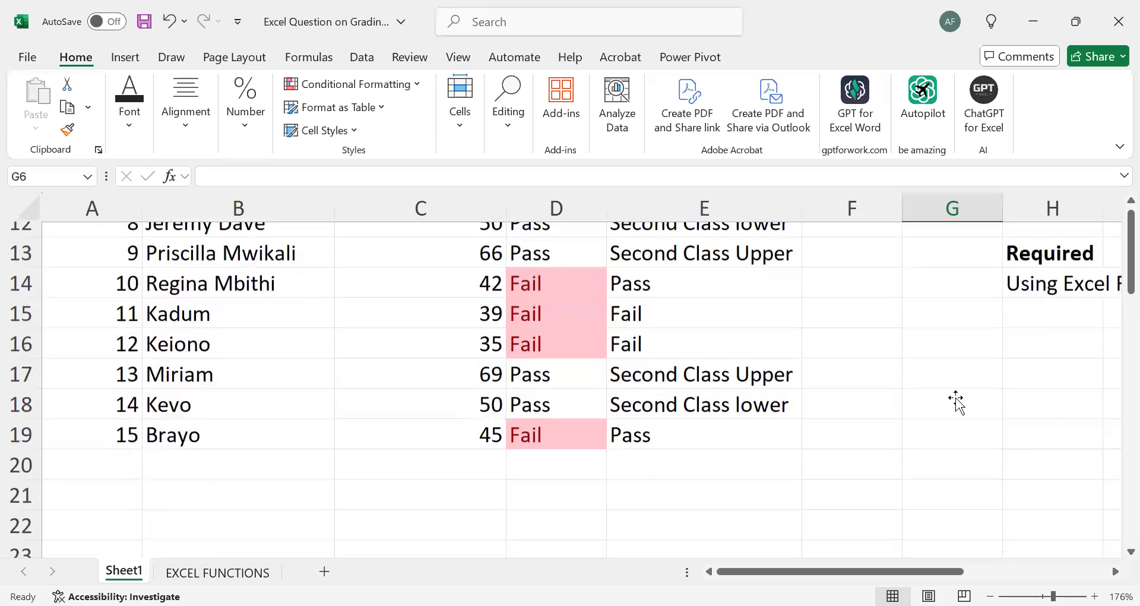
scroll(956, 401, "up", 3)
scroll(955, 401, "up", 2)
scroll(956, 400, "down", 2)
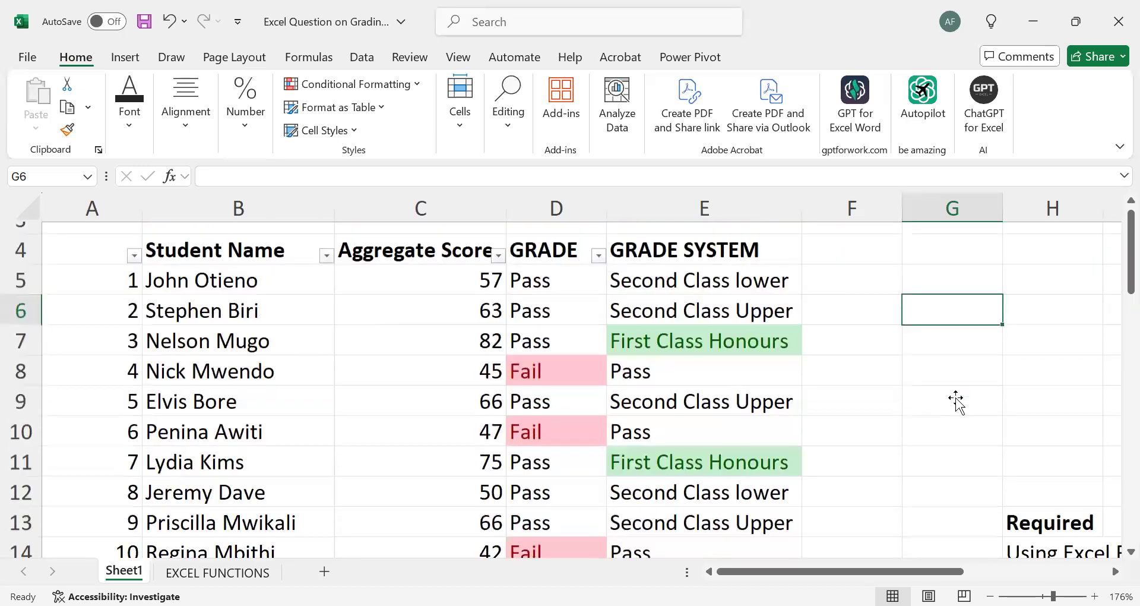
scroll(956, 401, "up", 2)
scroll(956, 401, "down", 3)
scroll(956, 399, "up", 2)
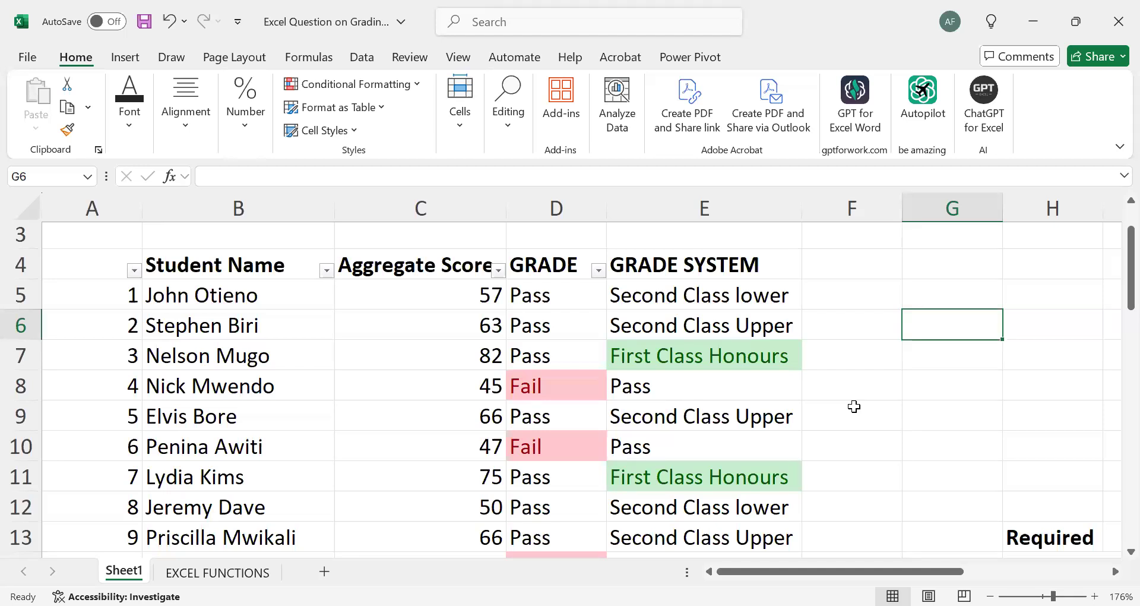
left_click(722, 292)
key("shift+Down")
key("shift+Down")
key("shift+Down")
key("shift+Down")
key("shift+Down")
key("shift+Down")
key("shift+Down")
key("shift+Down")
key("shift+Down")
key("shift+Down")
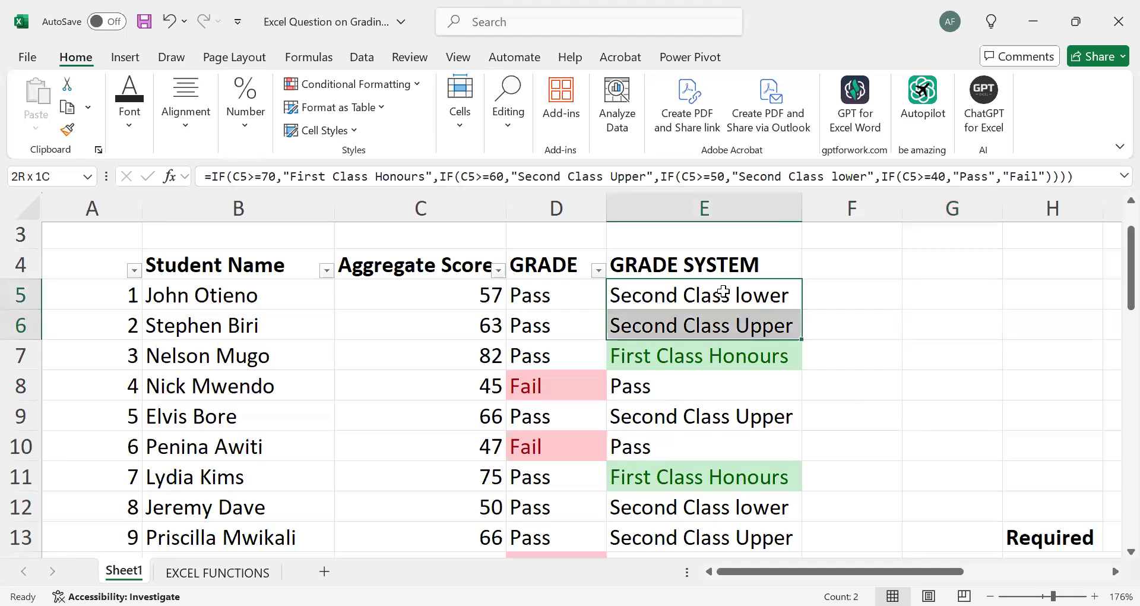
key("shift+Down")
key("shift+Down")
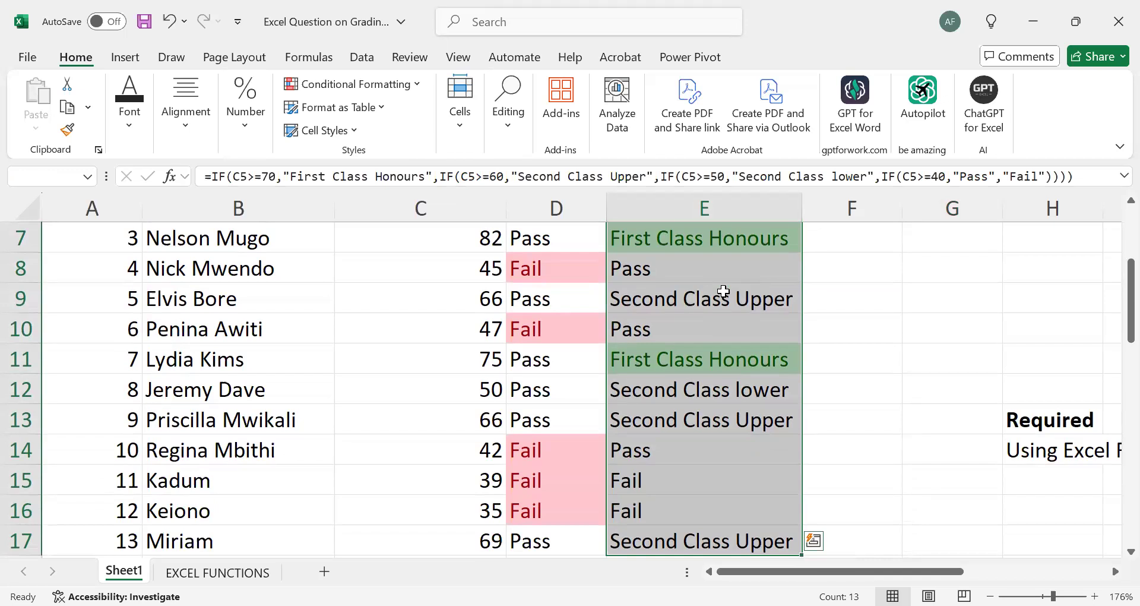
left_click(884, 273)
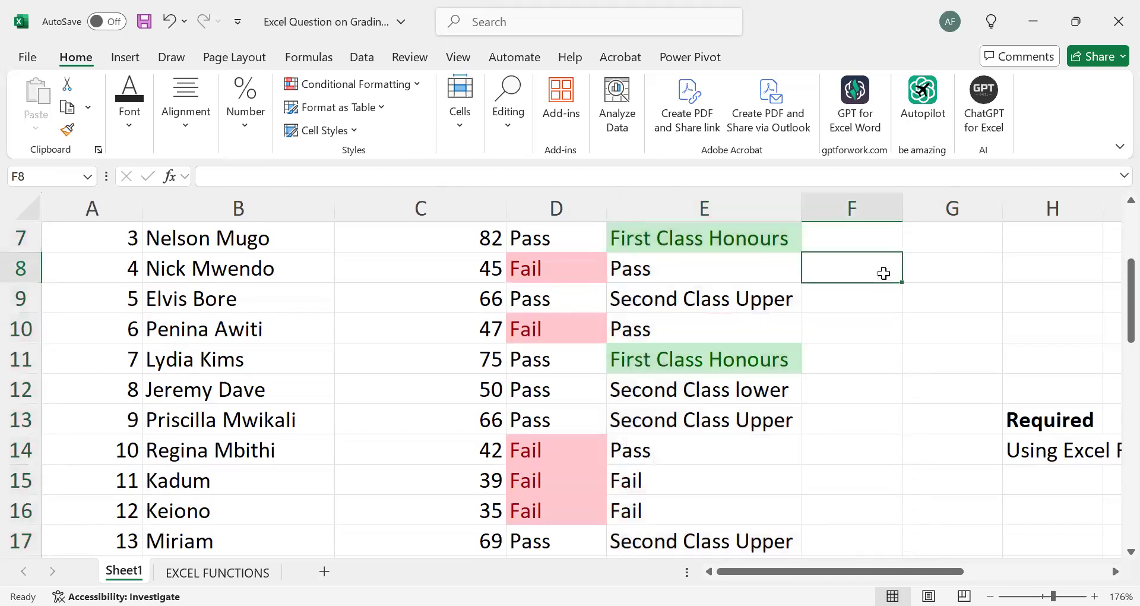
Step: Count the top honours results in F7 with the formula =COUNTIF(E5:E19,"First Class Honours")
scroll(883, 273, "up", 1)
left_click(881, 311)
type("=c")
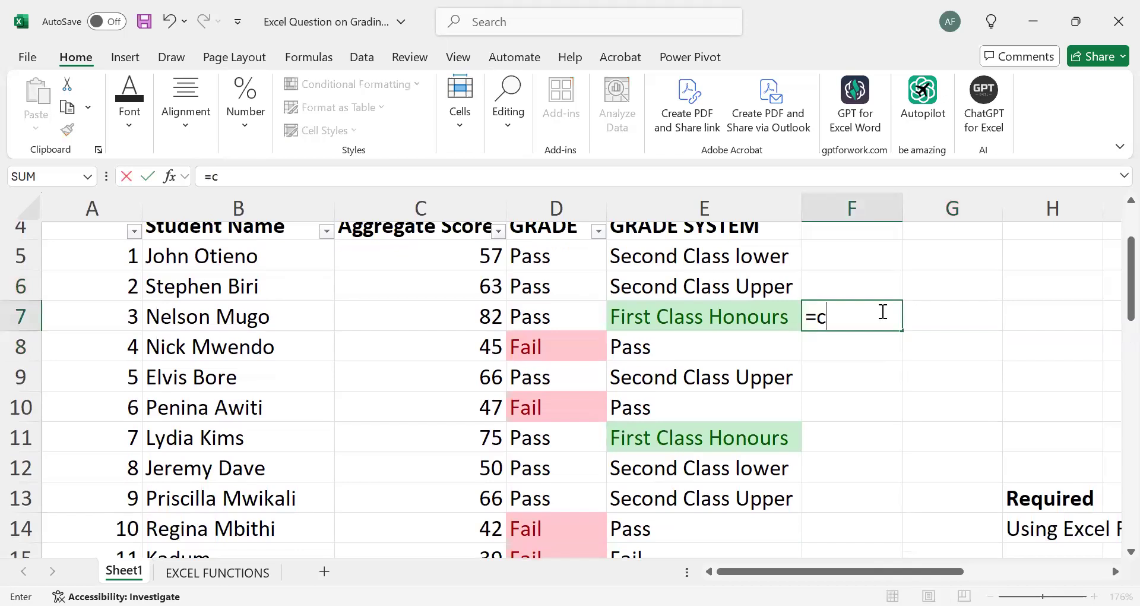
type("ou")
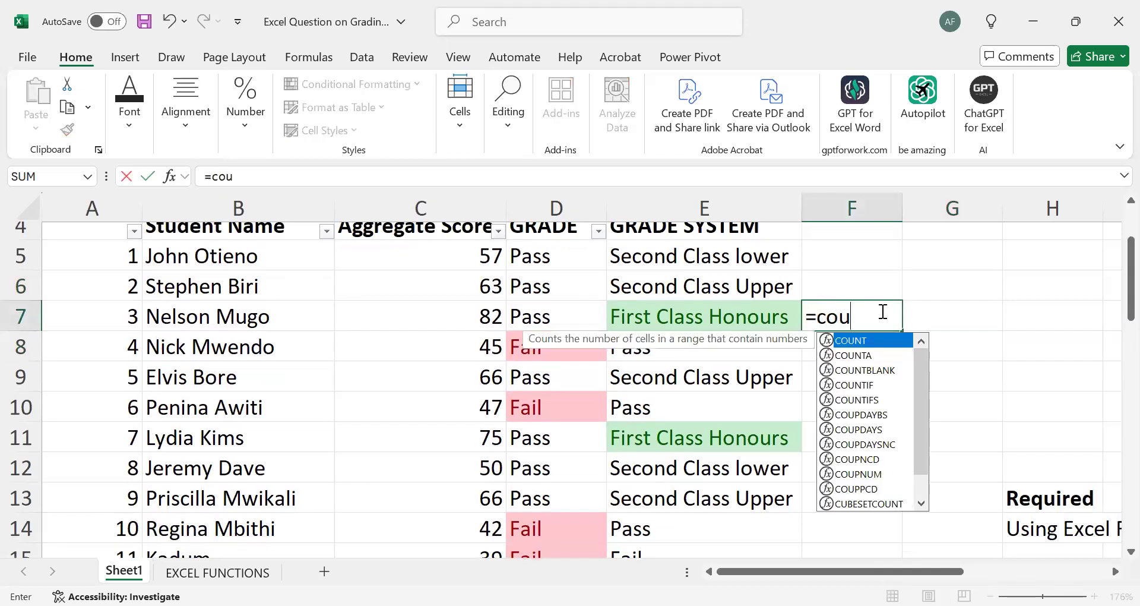
type("nt")
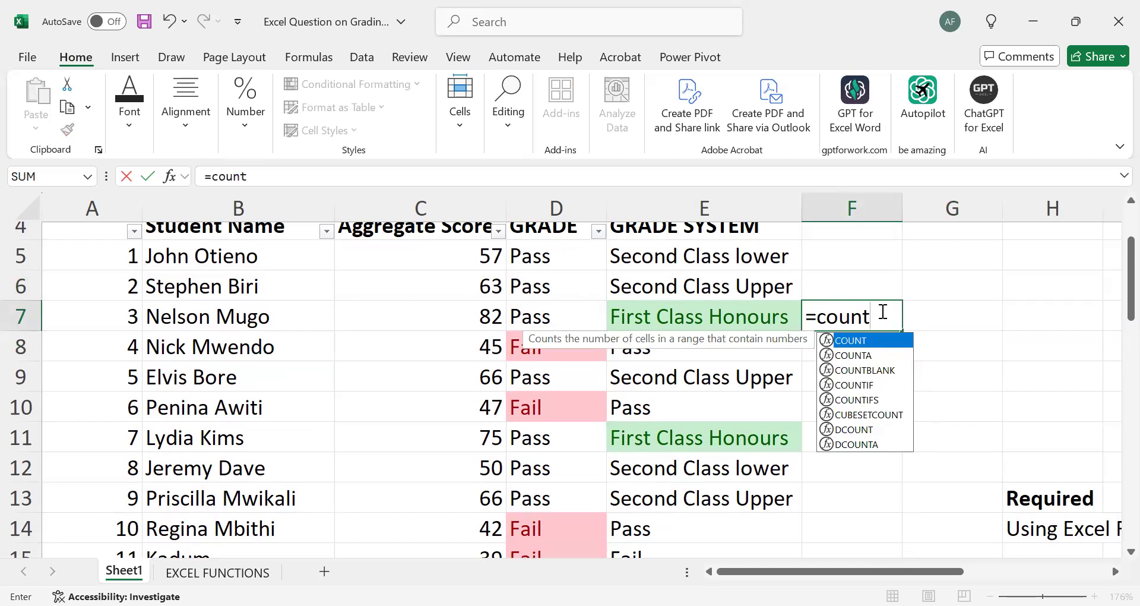
type("if")
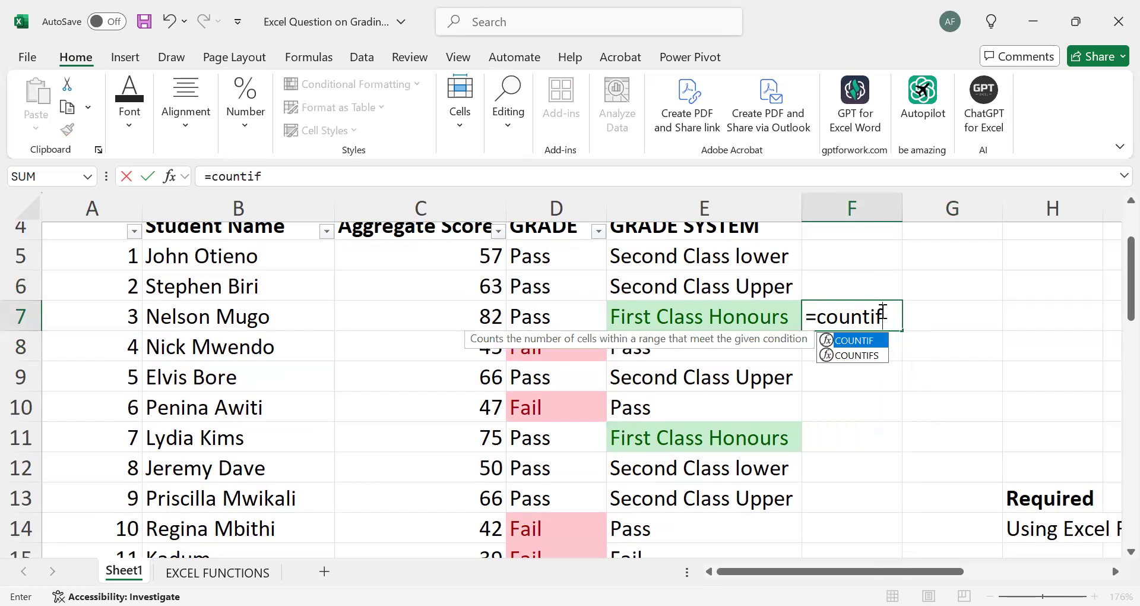
key("Tab")
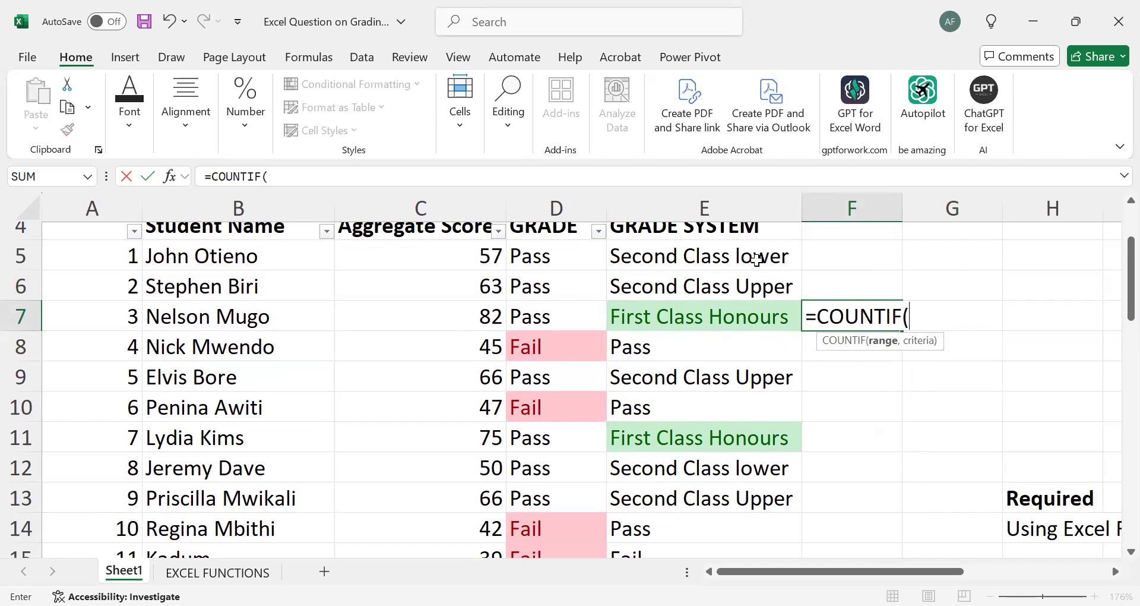
left_click_drag(756, 259, 799, 549)
scroll(891, 288, "up", 3)
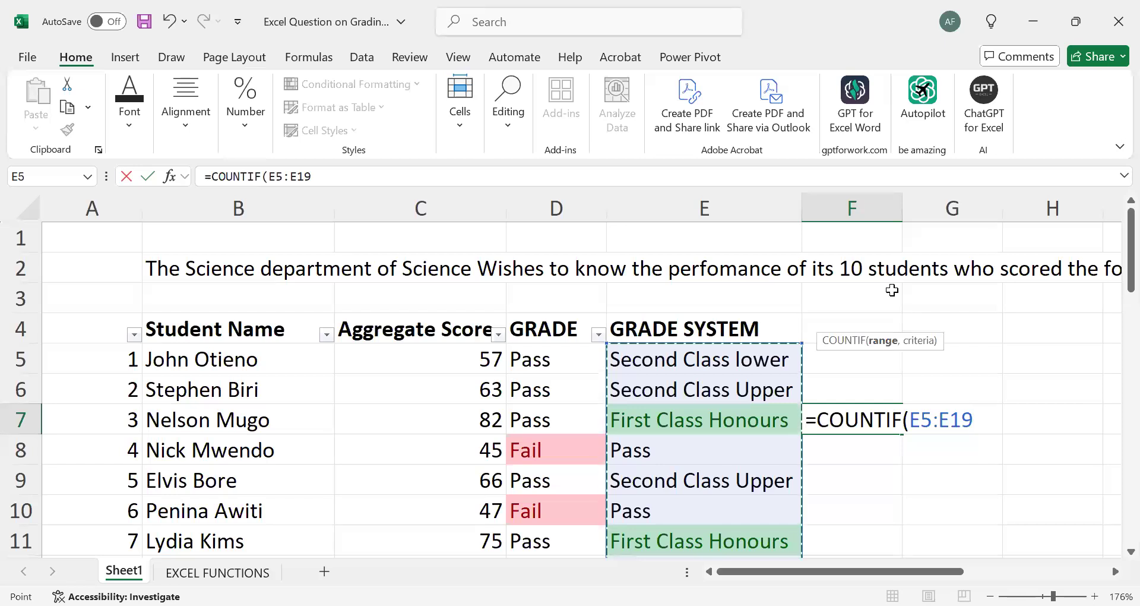
type(",")
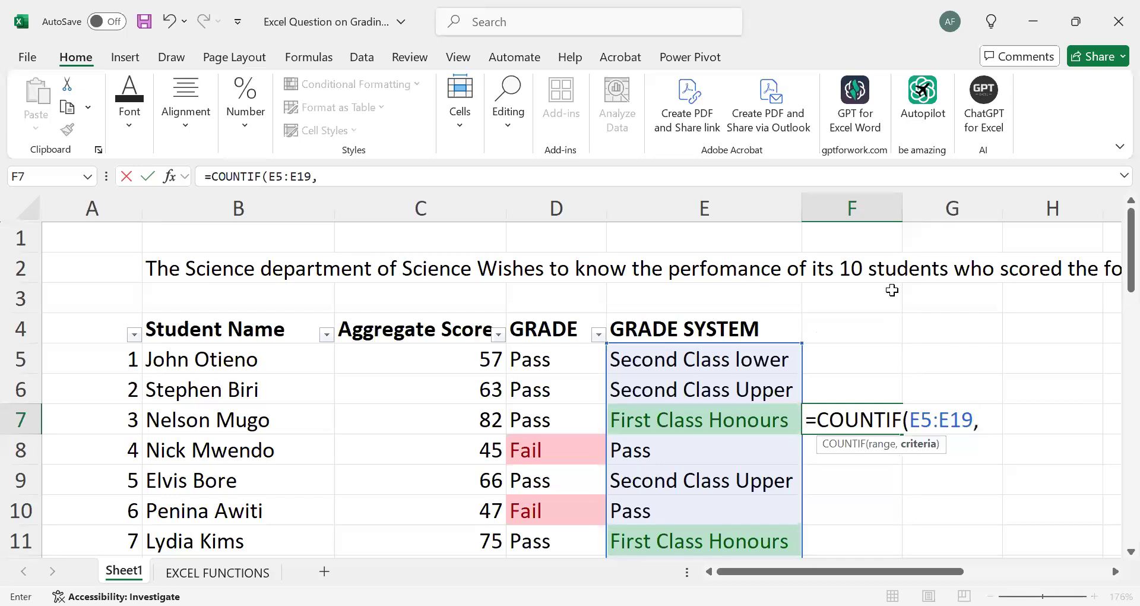
type("\"First ")
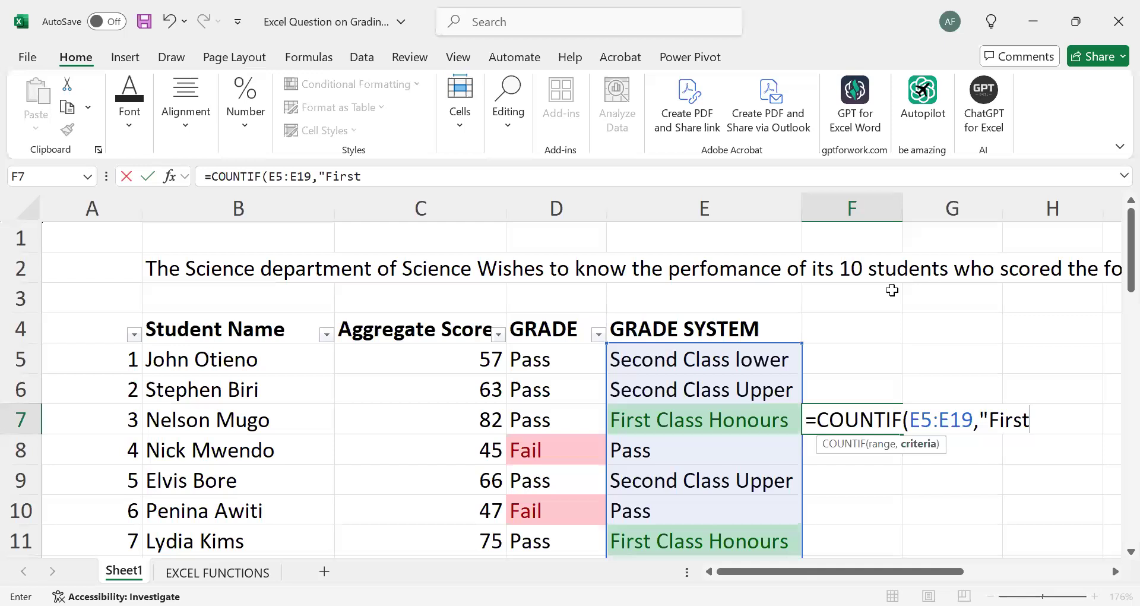
type("Class H")
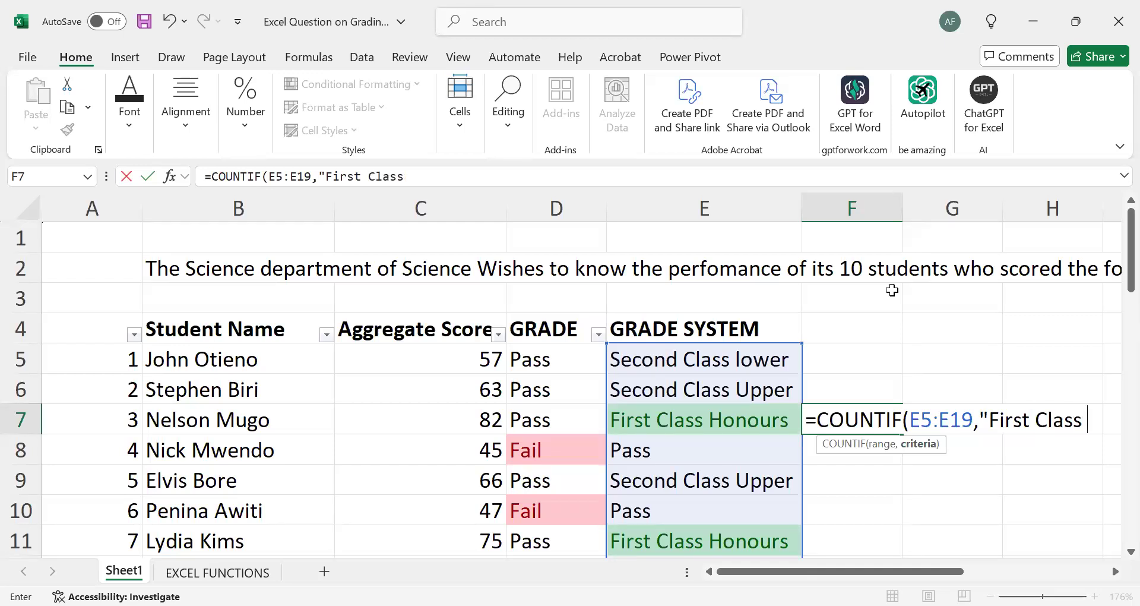
type("onours")
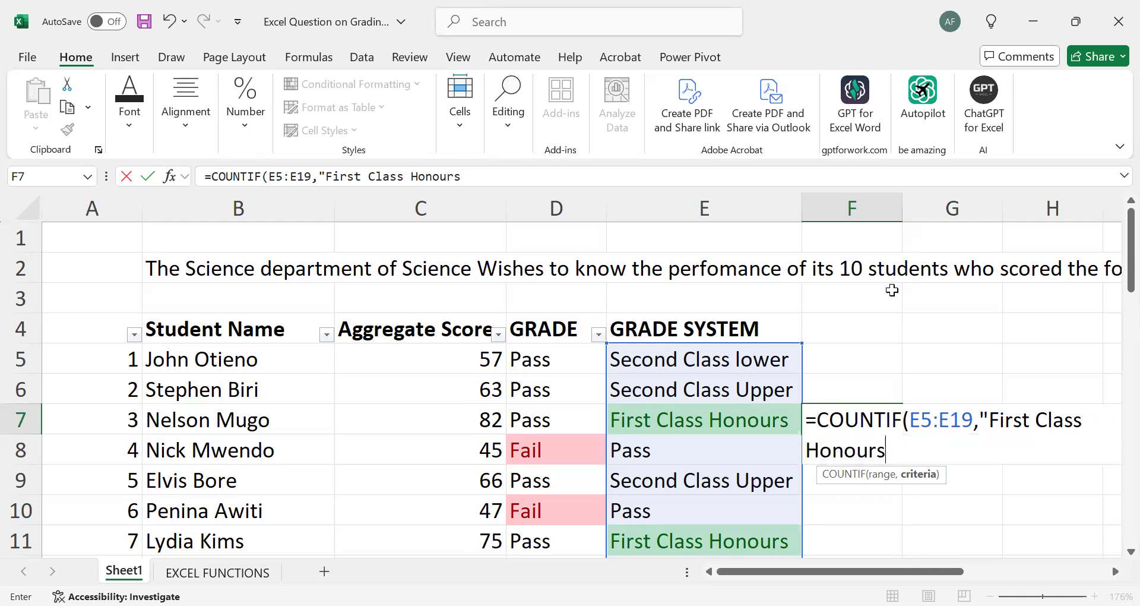
type(")")
key("Return")
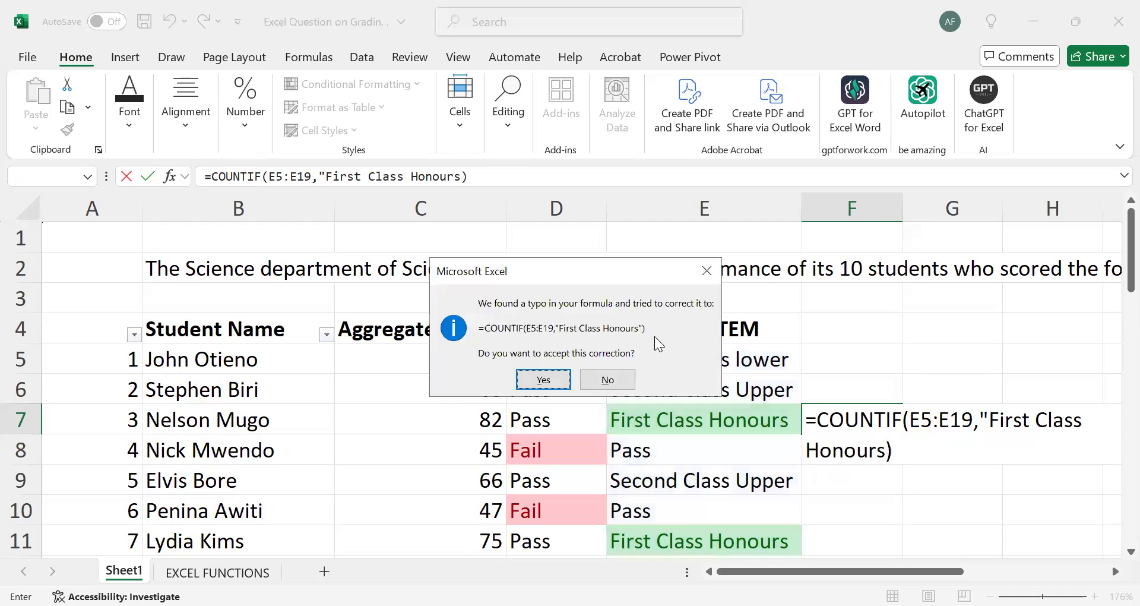
left_click(558, 379)
left_click(879, 420)
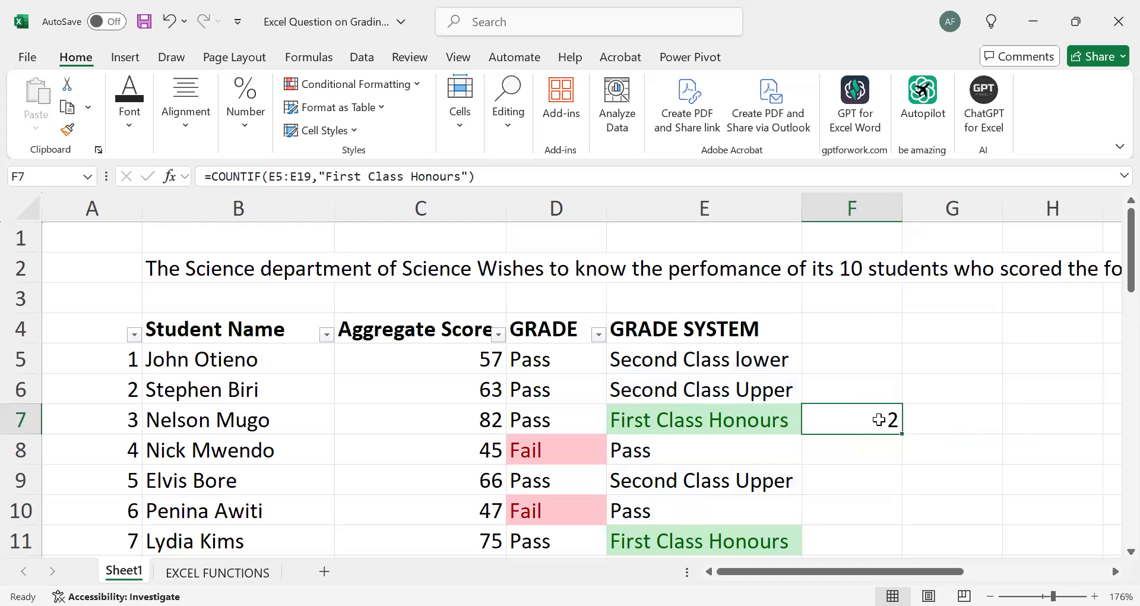
Step: Look over the function categories on the EXCEL FUNCTIONS sheet up to Logical Functions, and return to Sheet1
left_click(244, 571)
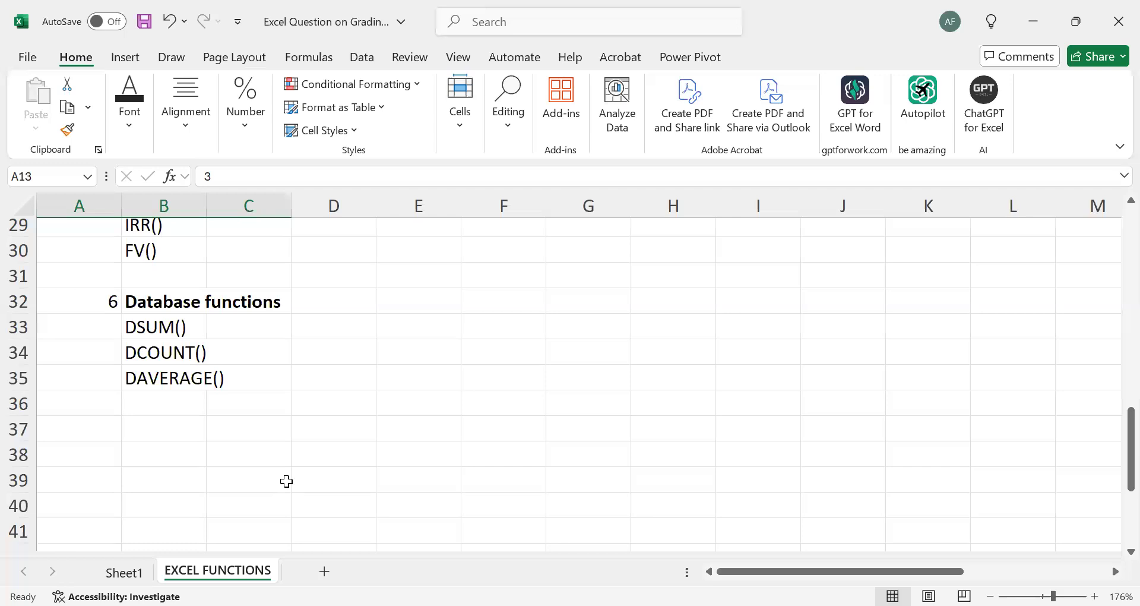
scroll(286, 481, "up", 4)
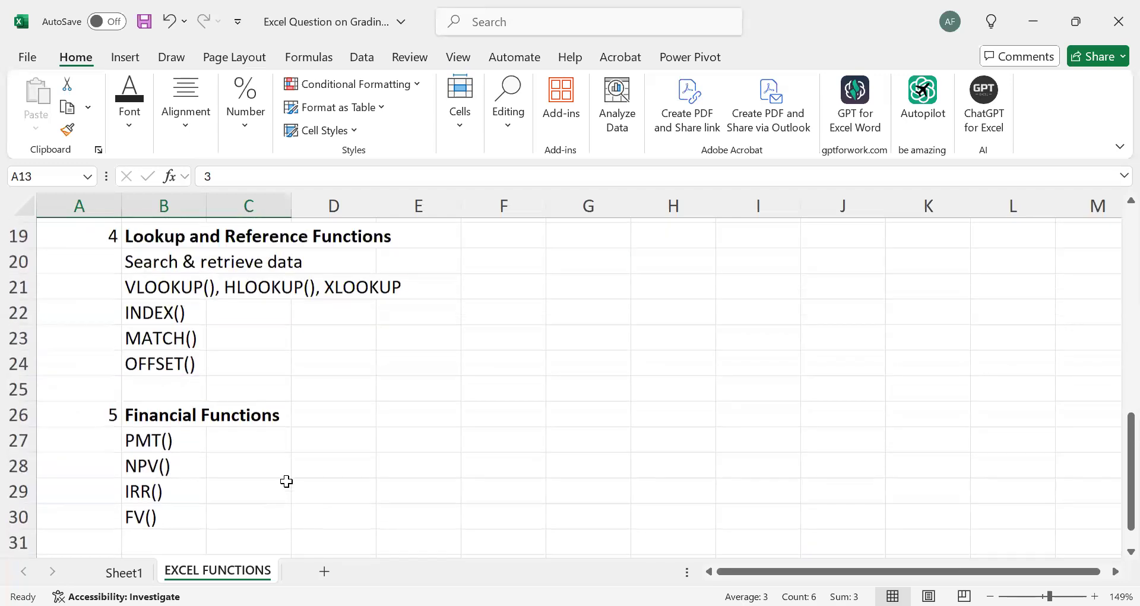
scroll(286, 481, "up", 3)
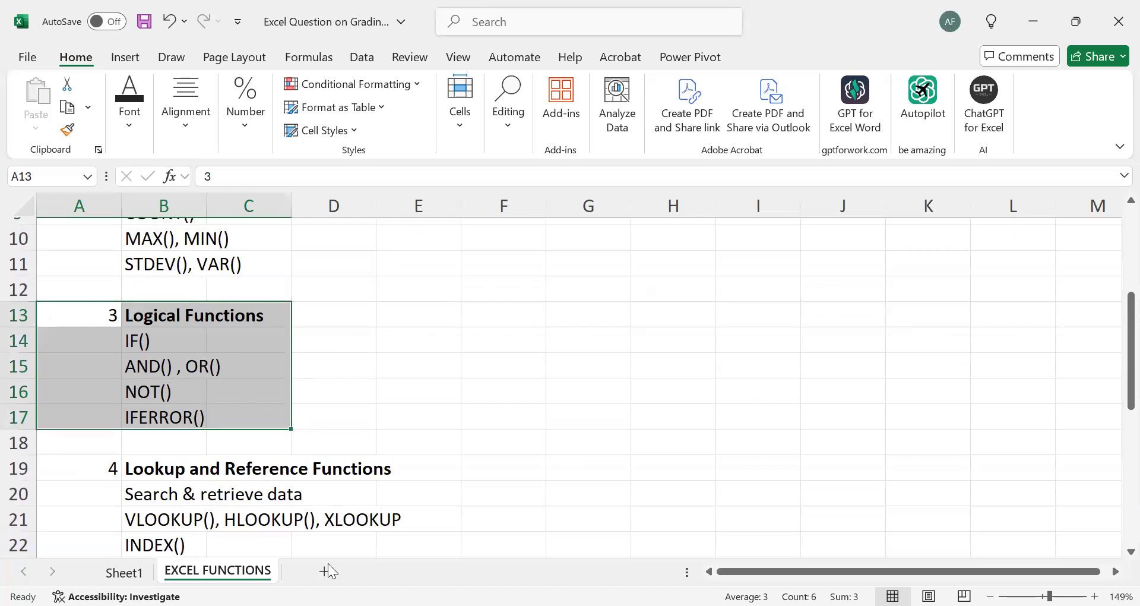
key("ctrl+Page_Up")
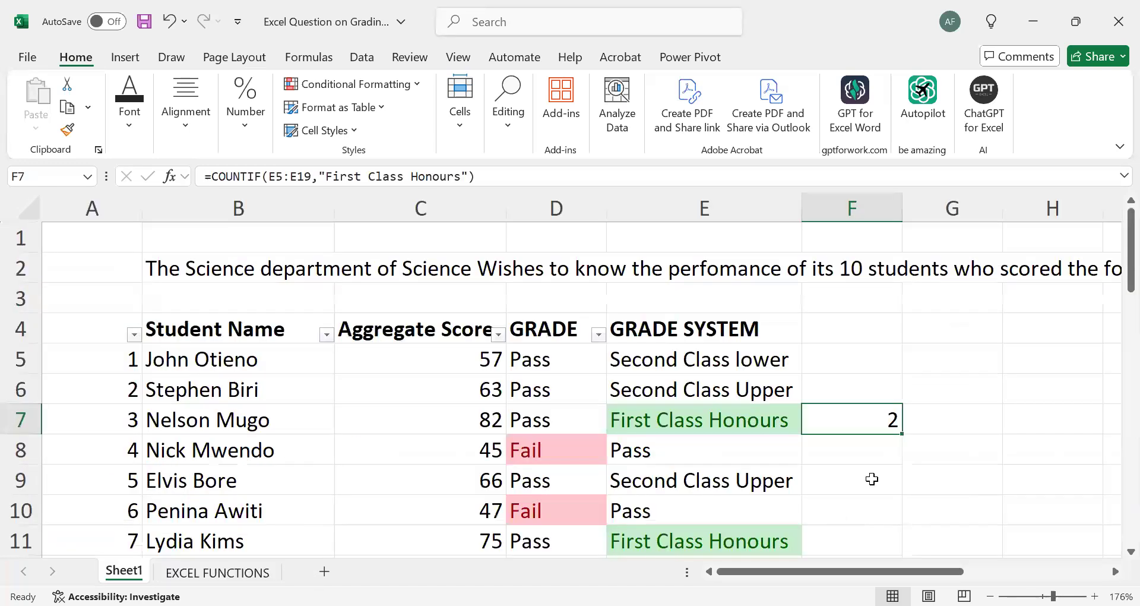
Step: Delete the COUNTIF formula from cell F7
key("Delete")
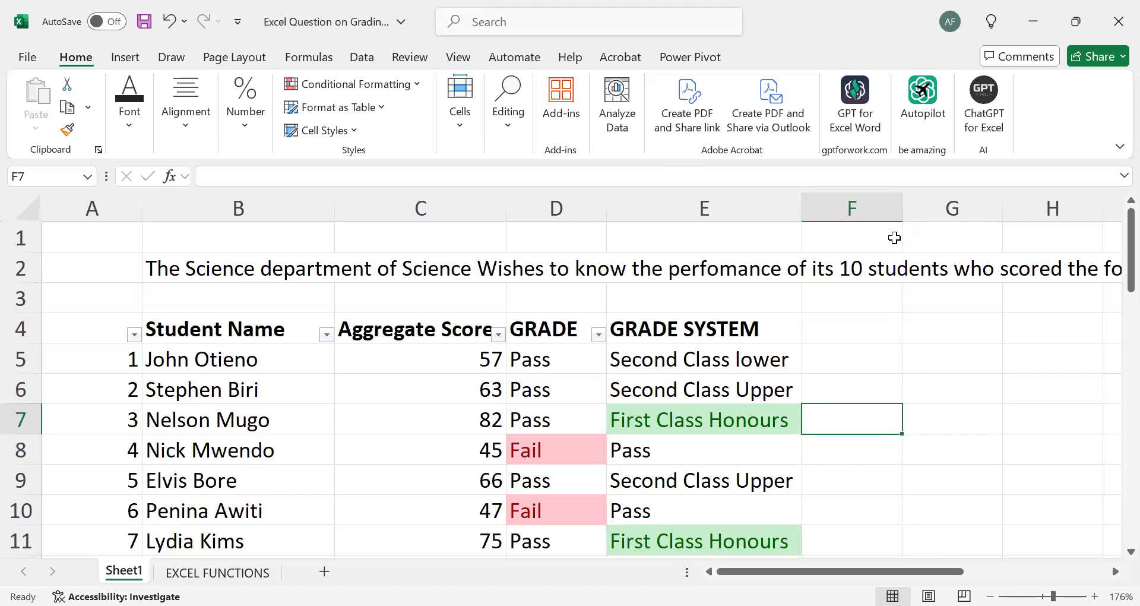
Step: Write the class schedule "Saturdays>>> 6:00PM - 8:00PM" in cell G5
left_click(921, 369)
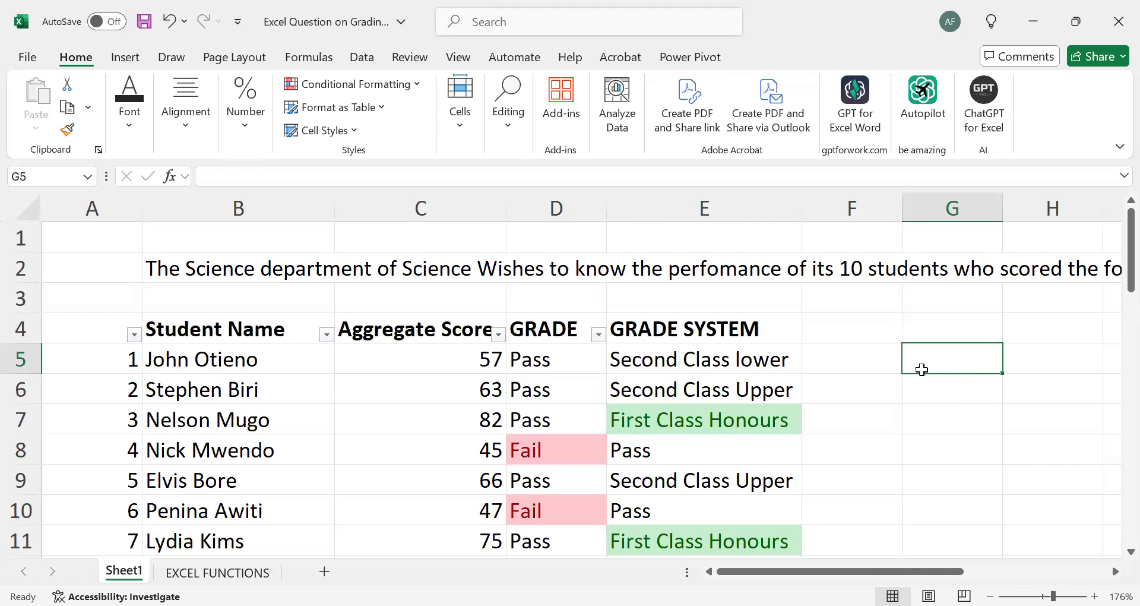
key("alt+Tab")
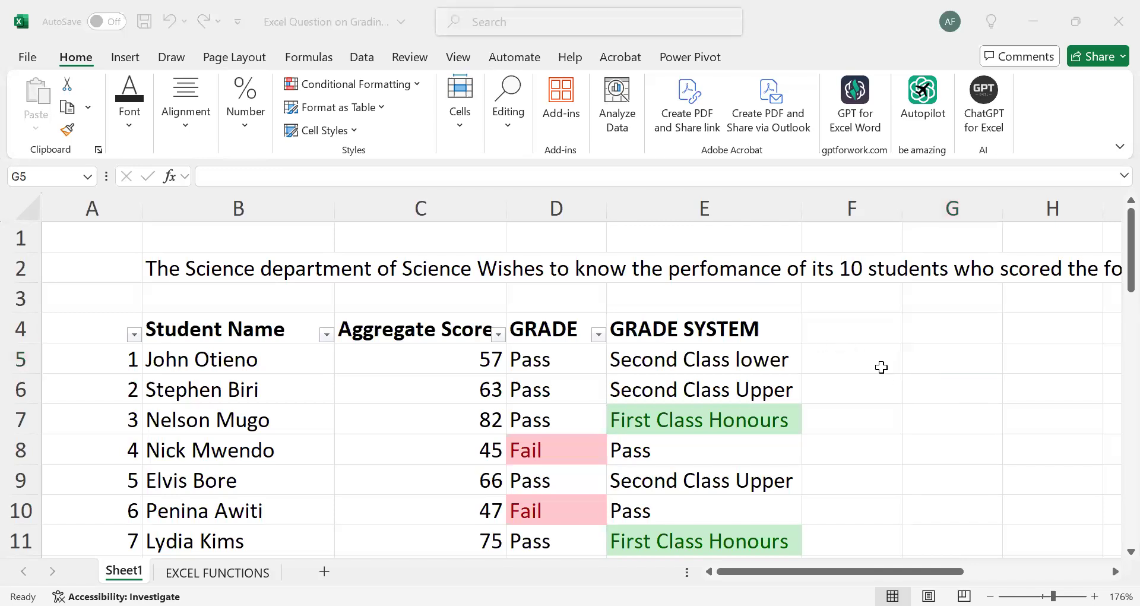
key("alt+Tab")
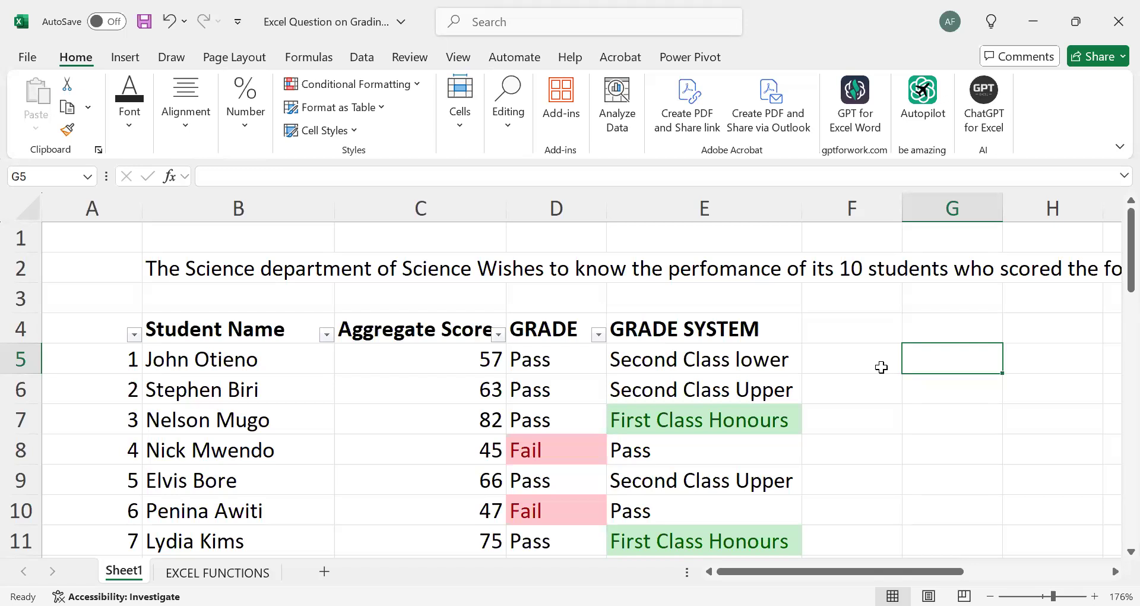
type("Saturdays")
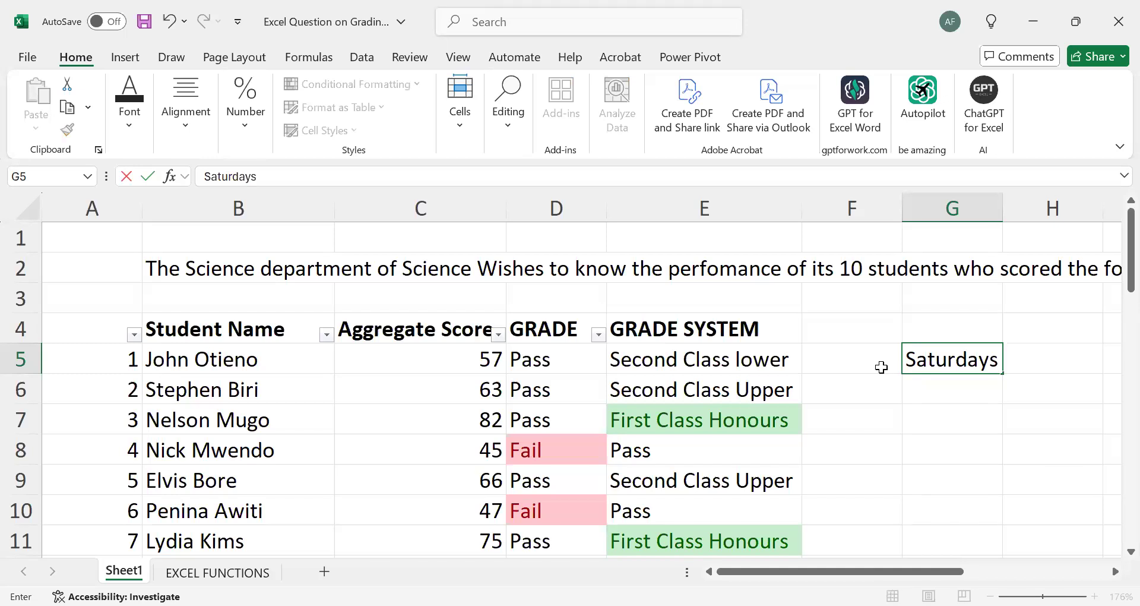
type(">>>")
type("6:00PM - 8:00PM")
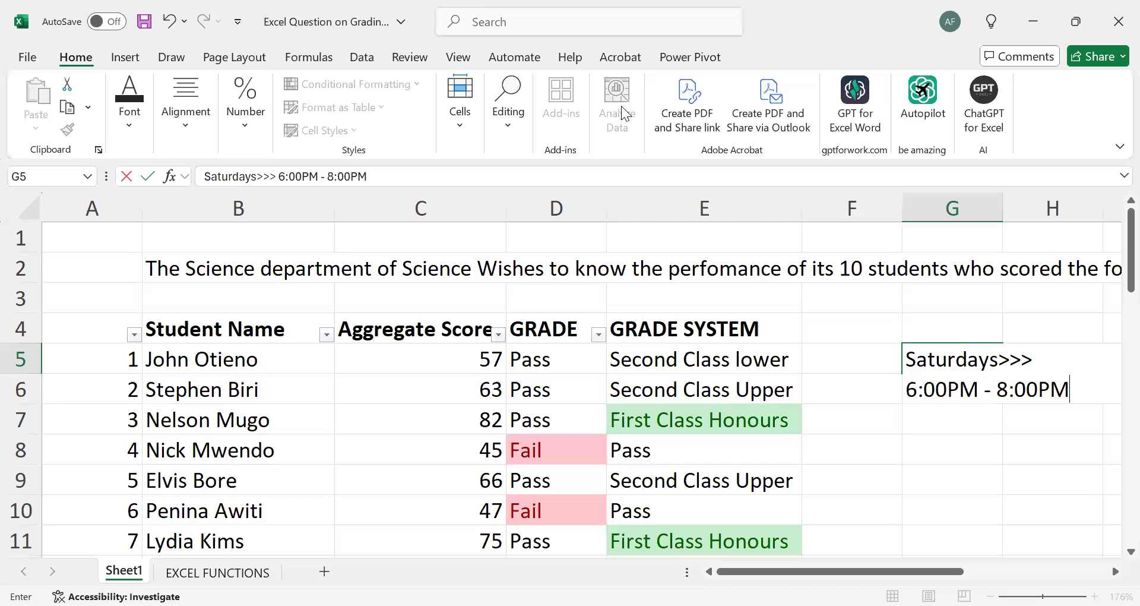
key("alt+Tab")
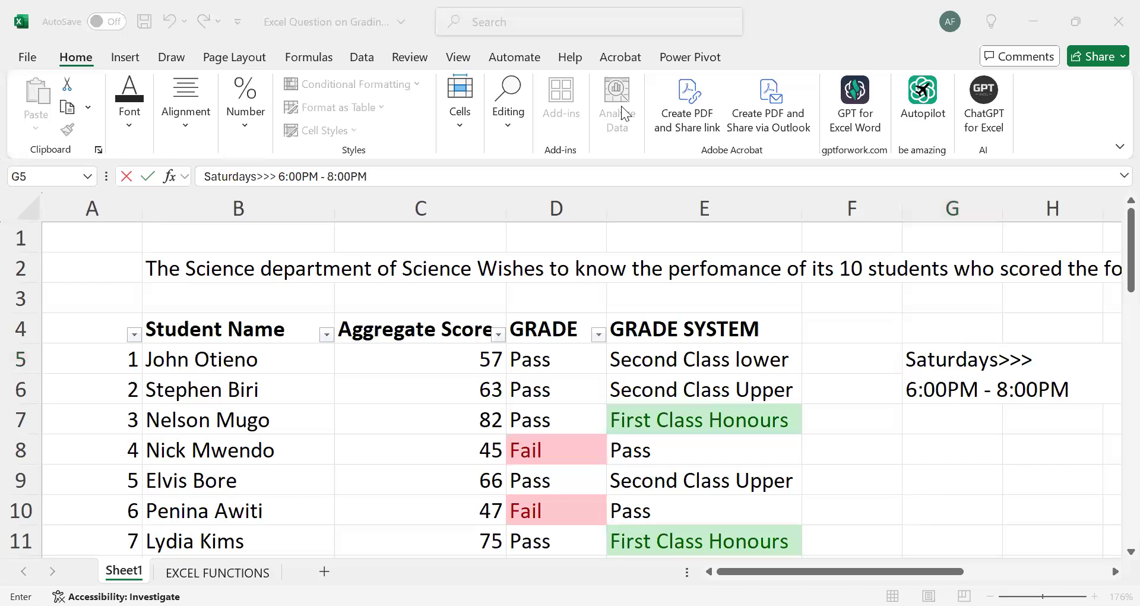